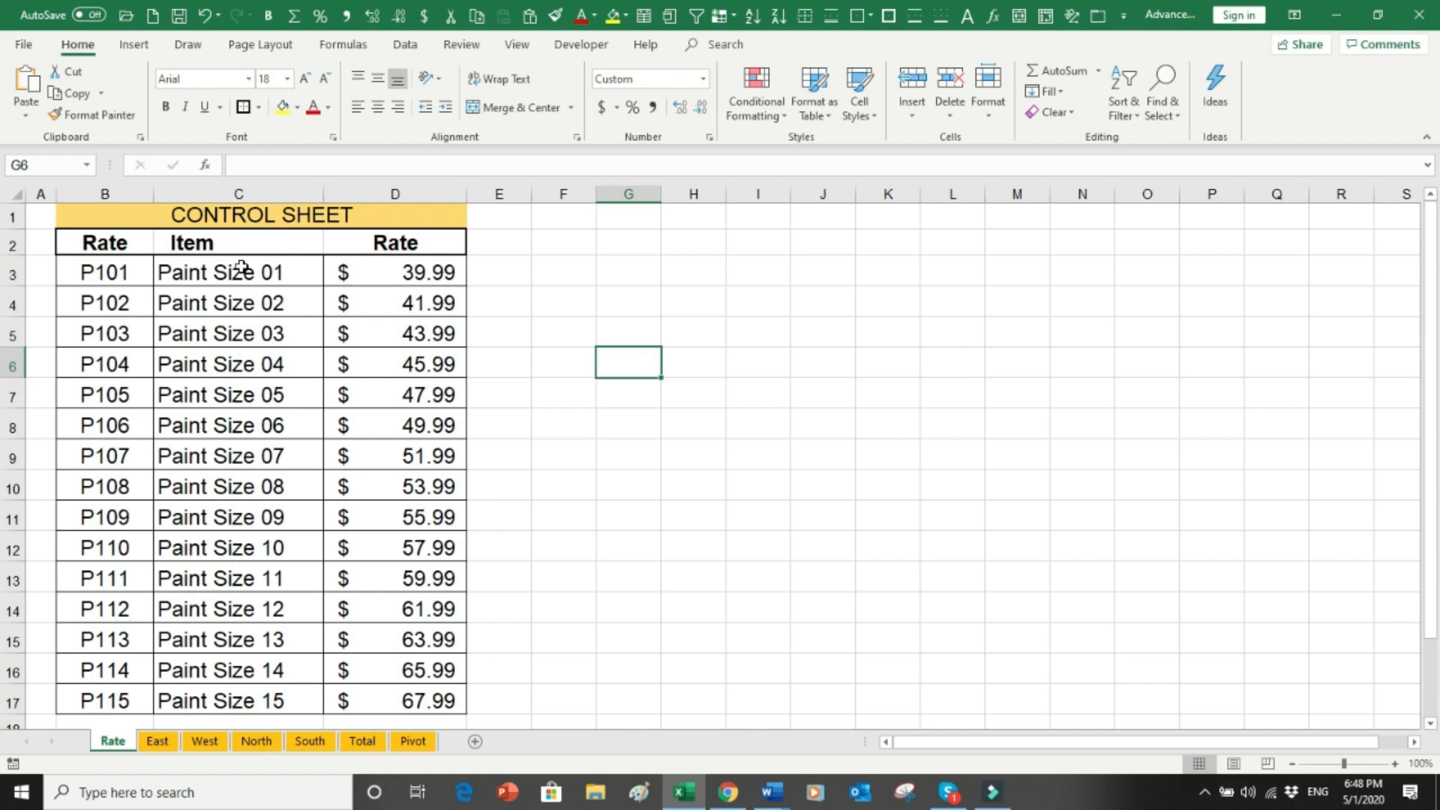
# Step: Examine the Item and Rate columns of the price list on the Rate sheet
pyautogui.moveTo(242, 267); pyautogui.dragTo(201, 690)
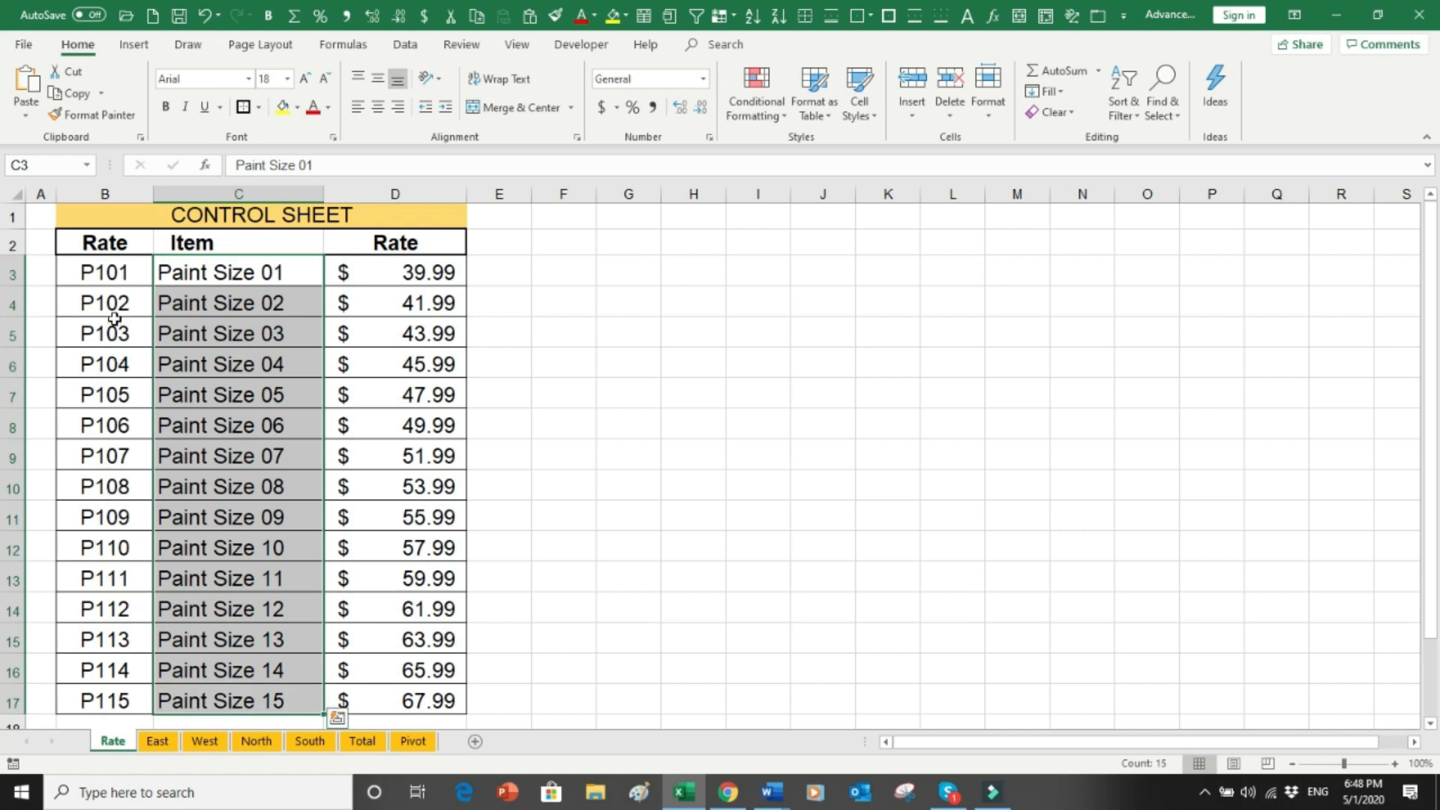
pyautogui.moveTo(438, 279); pyautogui.dragTo(405, 453)
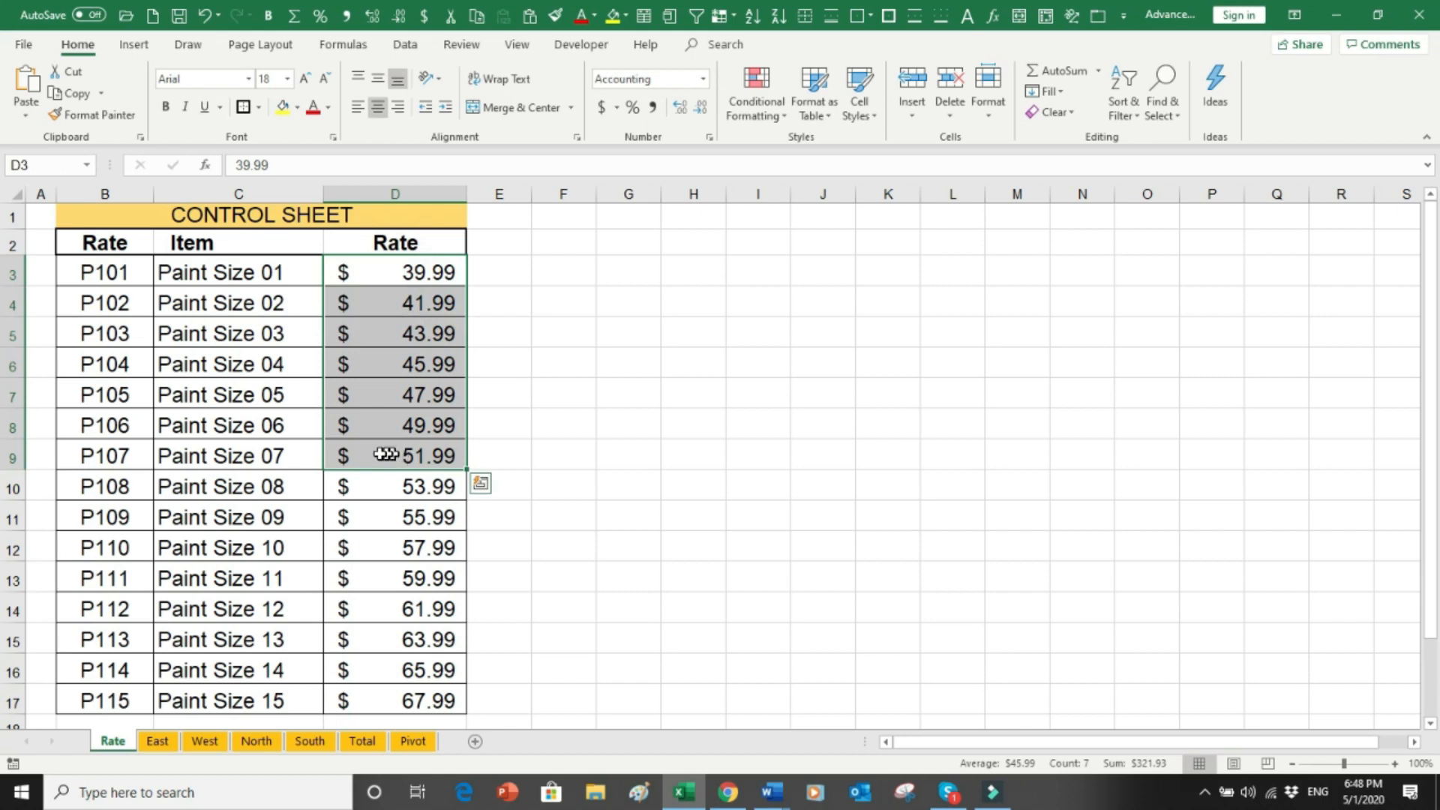
pyautogui.click(542, 497)
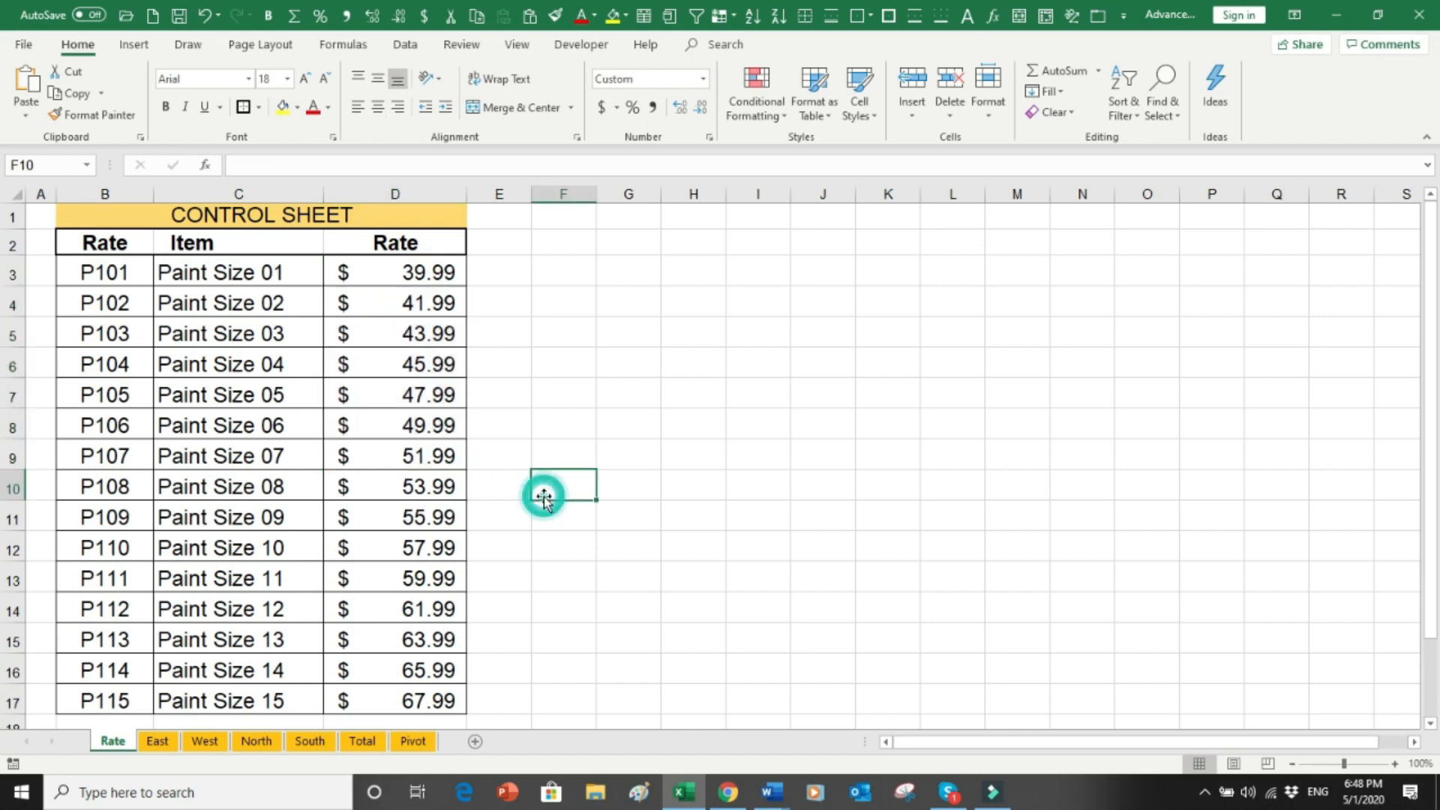
# Step: Look through the East, West, North and South outlet sheets, ending on the Total sheet
pyautogui.click(153, 743)
pyautogui.click(202, 744)
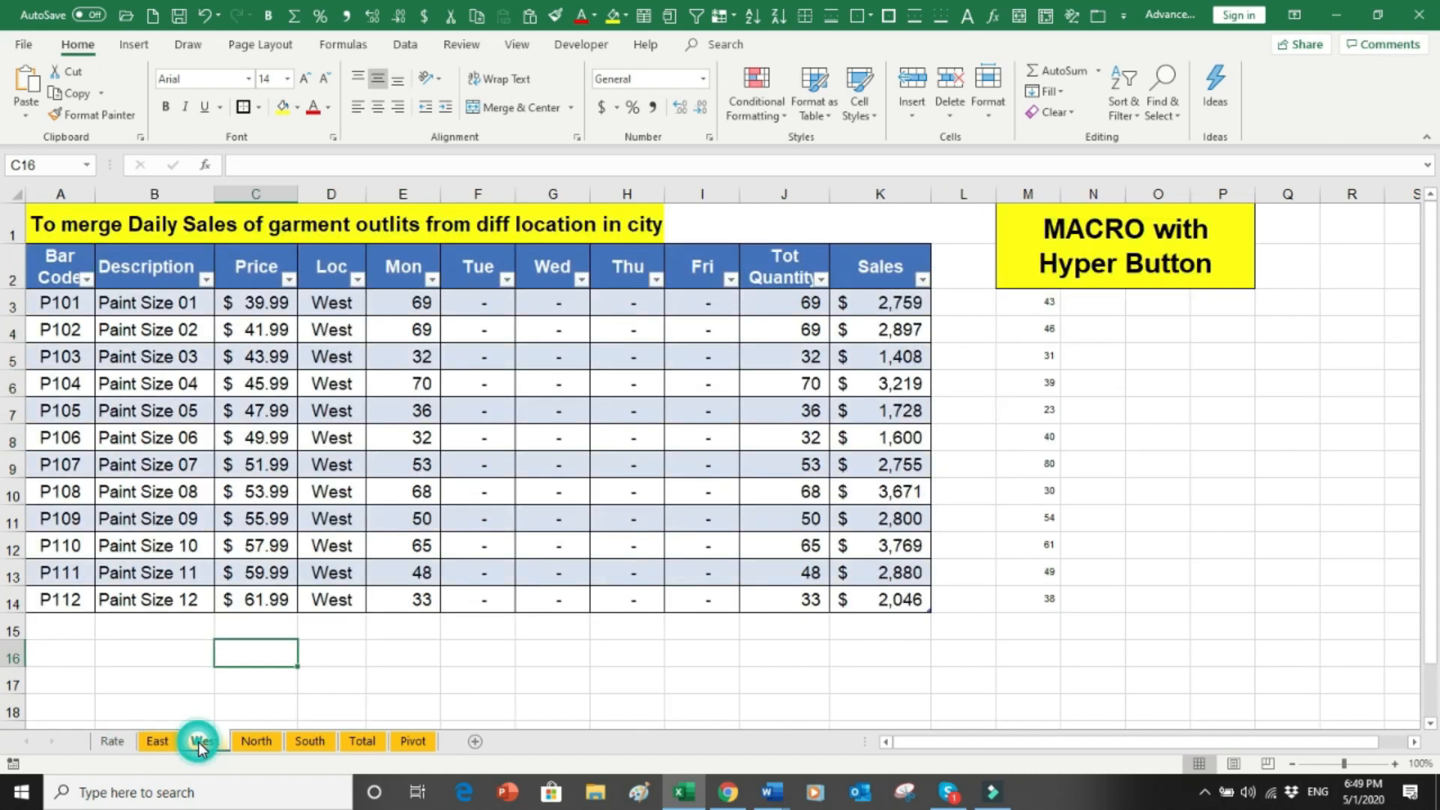
pyautogui.click(255, 742)
pyautogui.click(311, 744)
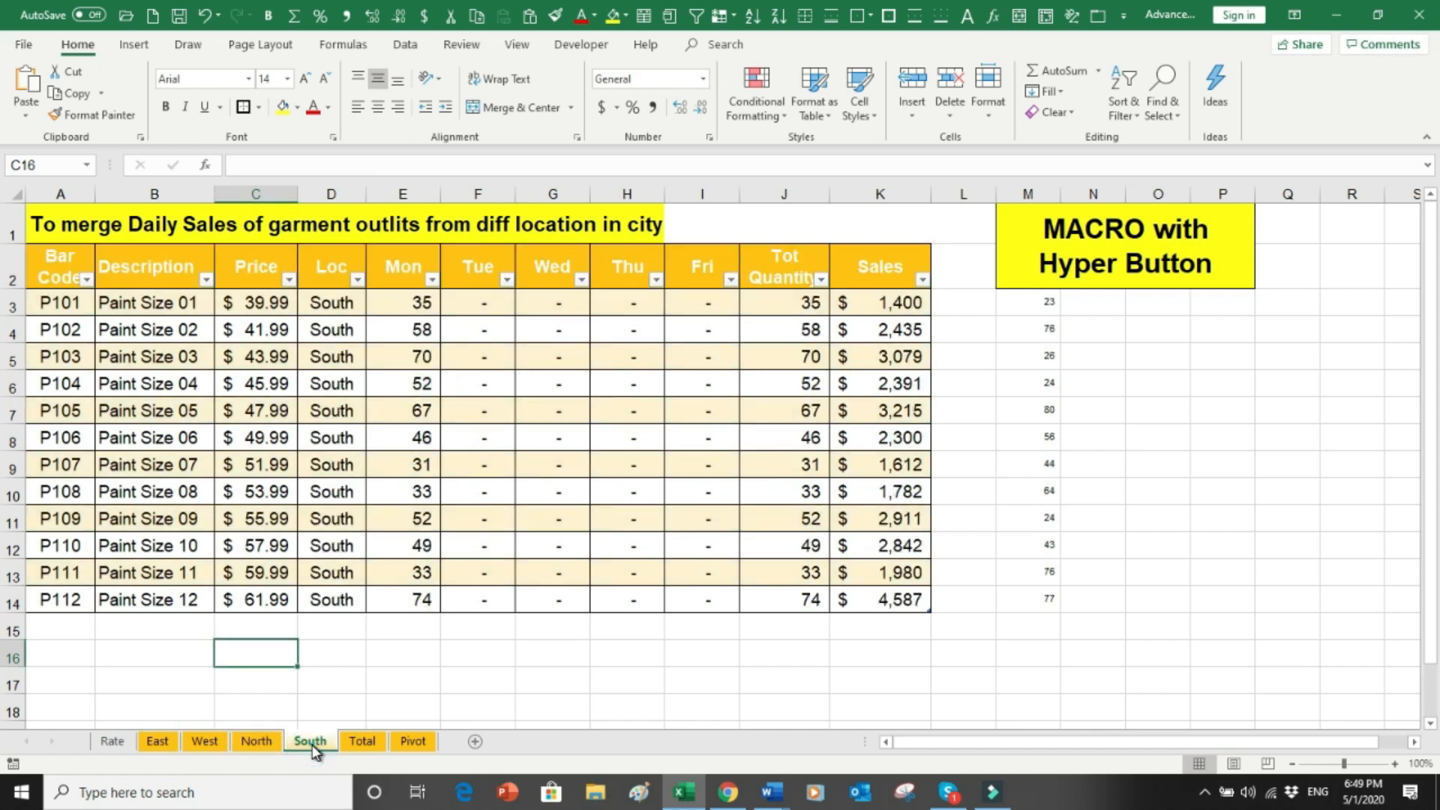
pyautogui.click(362, 743)
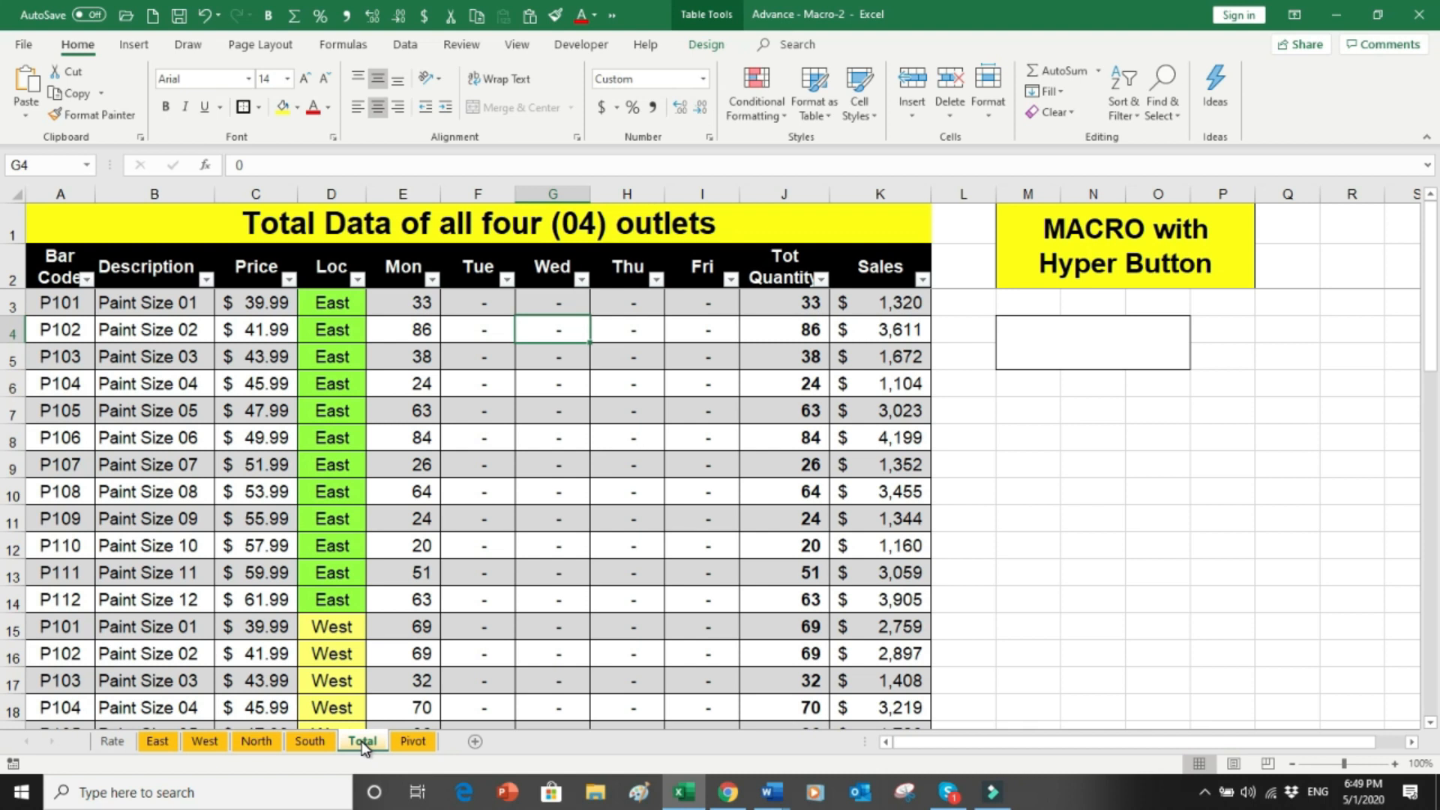
# Step: Open the East sheet and go up column D to the title row
pyautogui.click(156, 741)
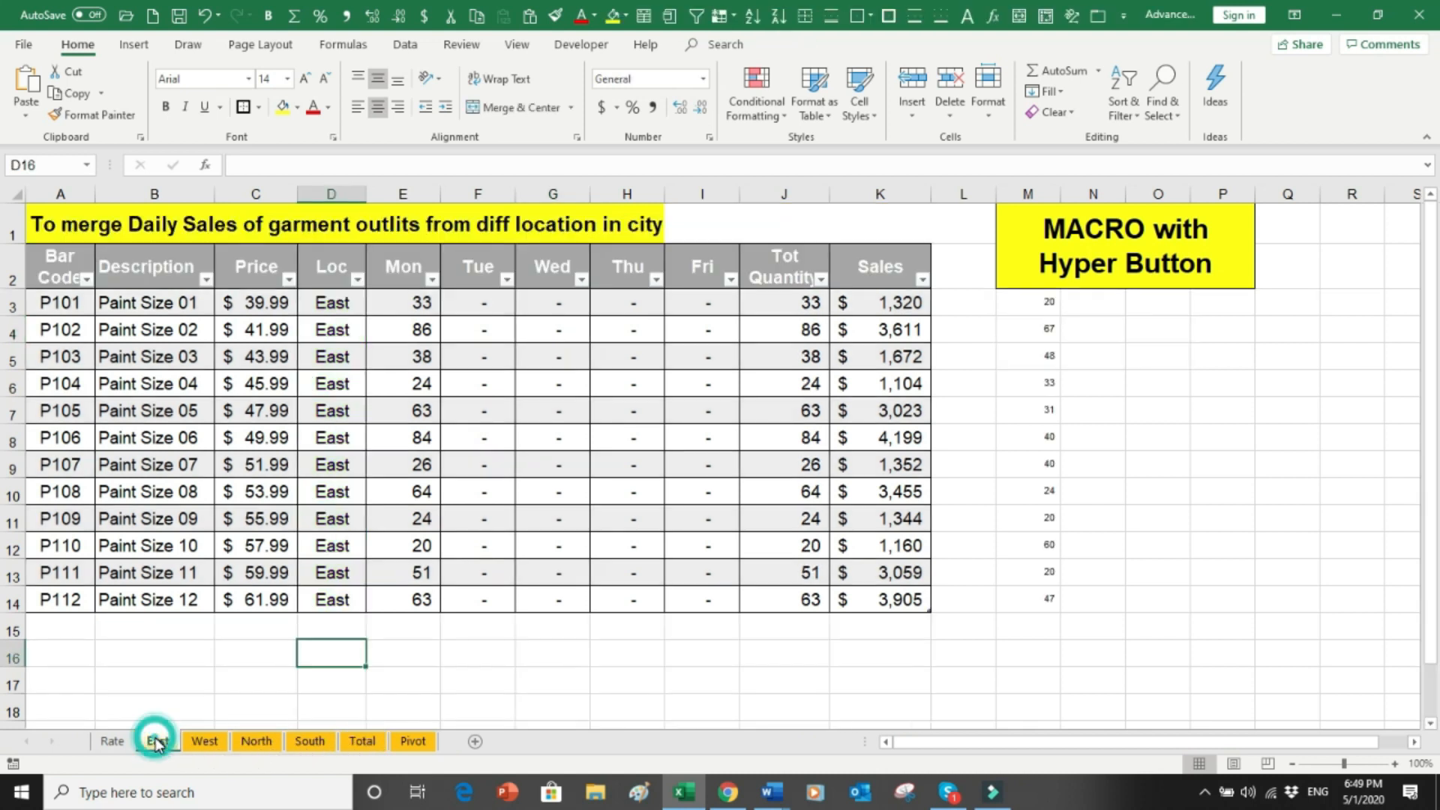
pyautogui.press('Up')
pyautogui.press('Up')
pyautogui.press('Up')
pyautogui.press('Up')
pyautogui.press('Up')
pyautogui.press('Up')
pyautogui.press('Up')
pyautogui.press('Up')
pyautogui.press('Up')
pyautogui.press('Up')
pyautogui.press('Up')
pyautogui.press('Up')
pyautogui.press('Up')
pyautogui.press('Up')
pyautogui.press('Up')
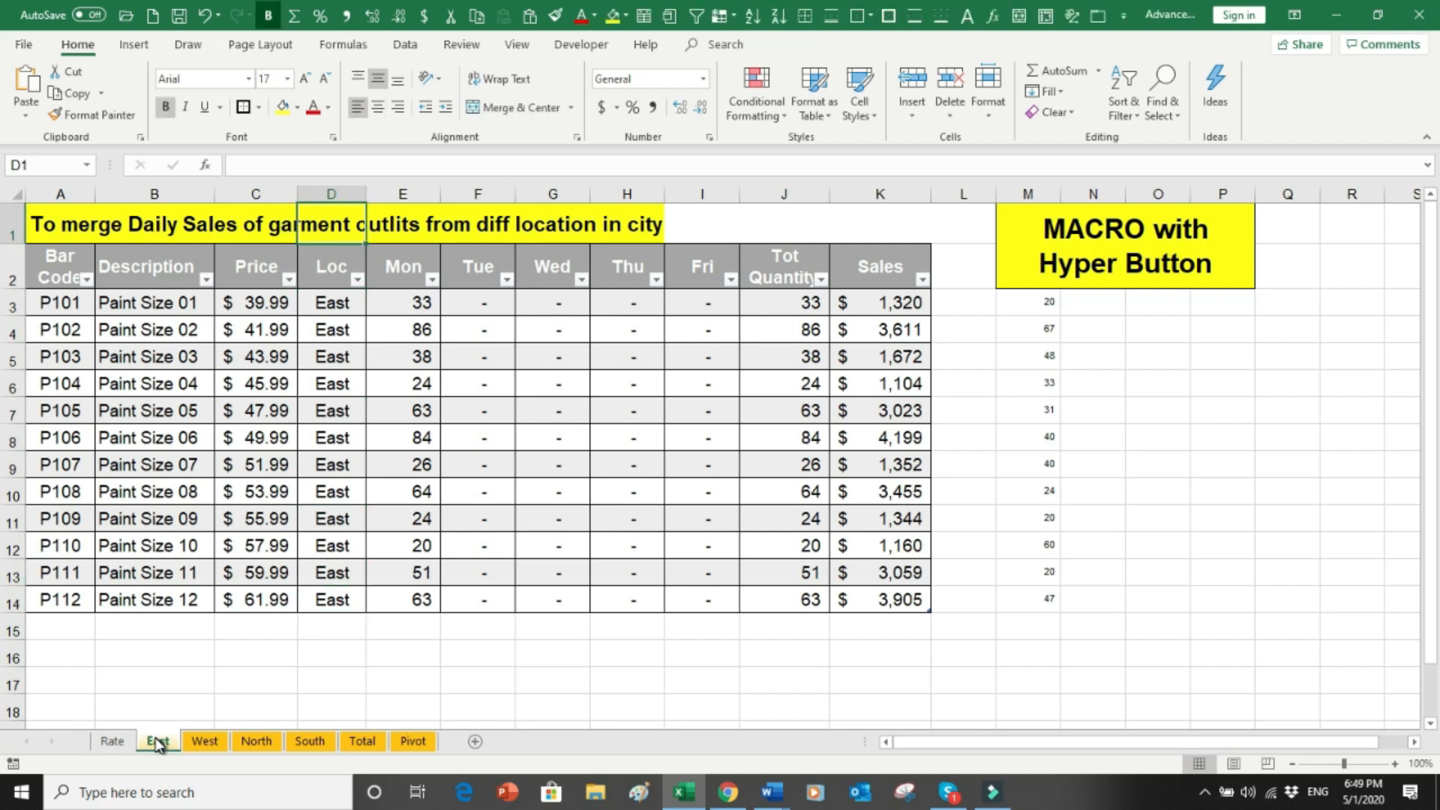
# Step: Examine the bar codes and the lookup formulas in the Description and Price columns of the East table
pyautogui.moveTo(75, 307); pyautogui.dragTo(81, 494)
pyautogui.moveTo(160, 382); pyautogui.dragTo(158, 508)
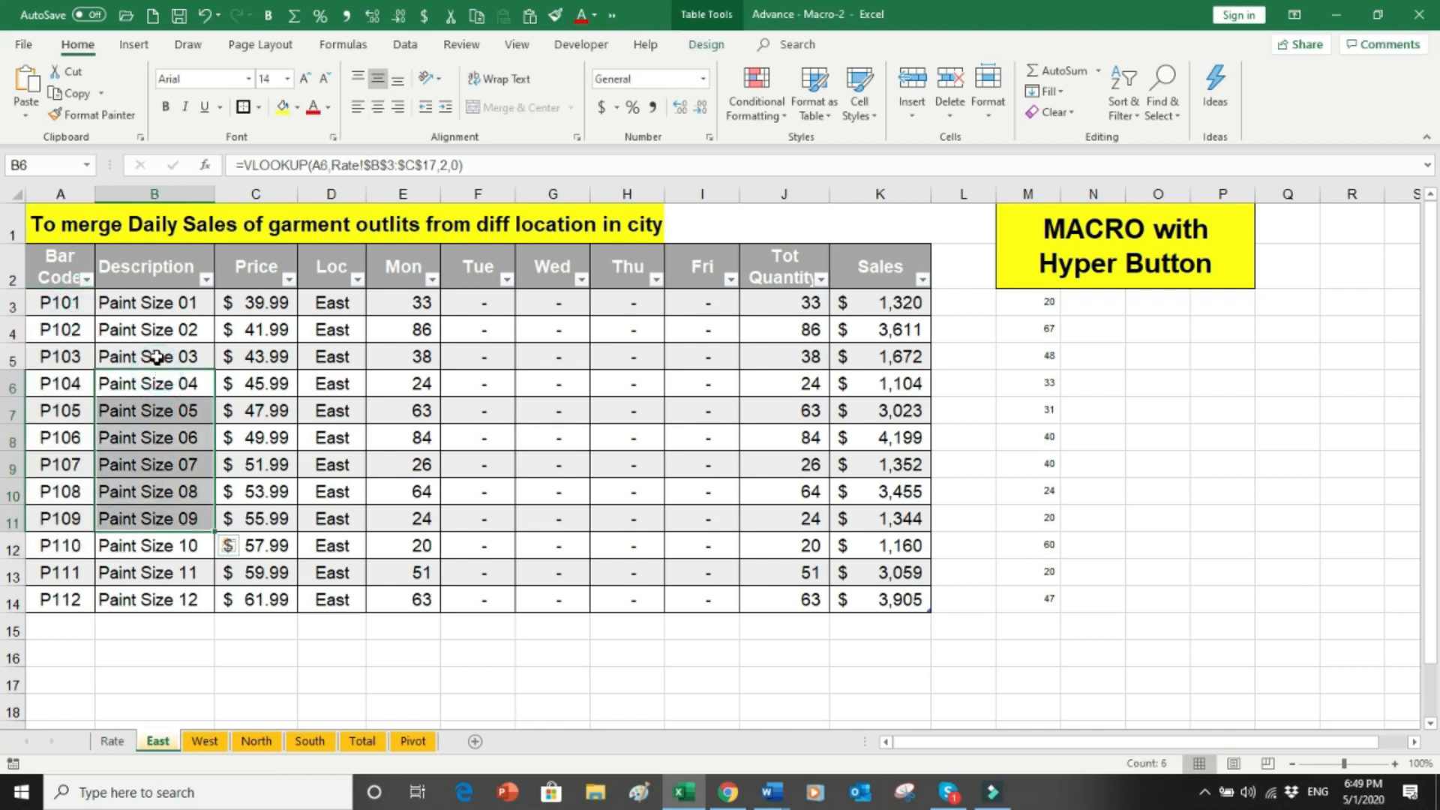
pyautogui.click(156, 357)
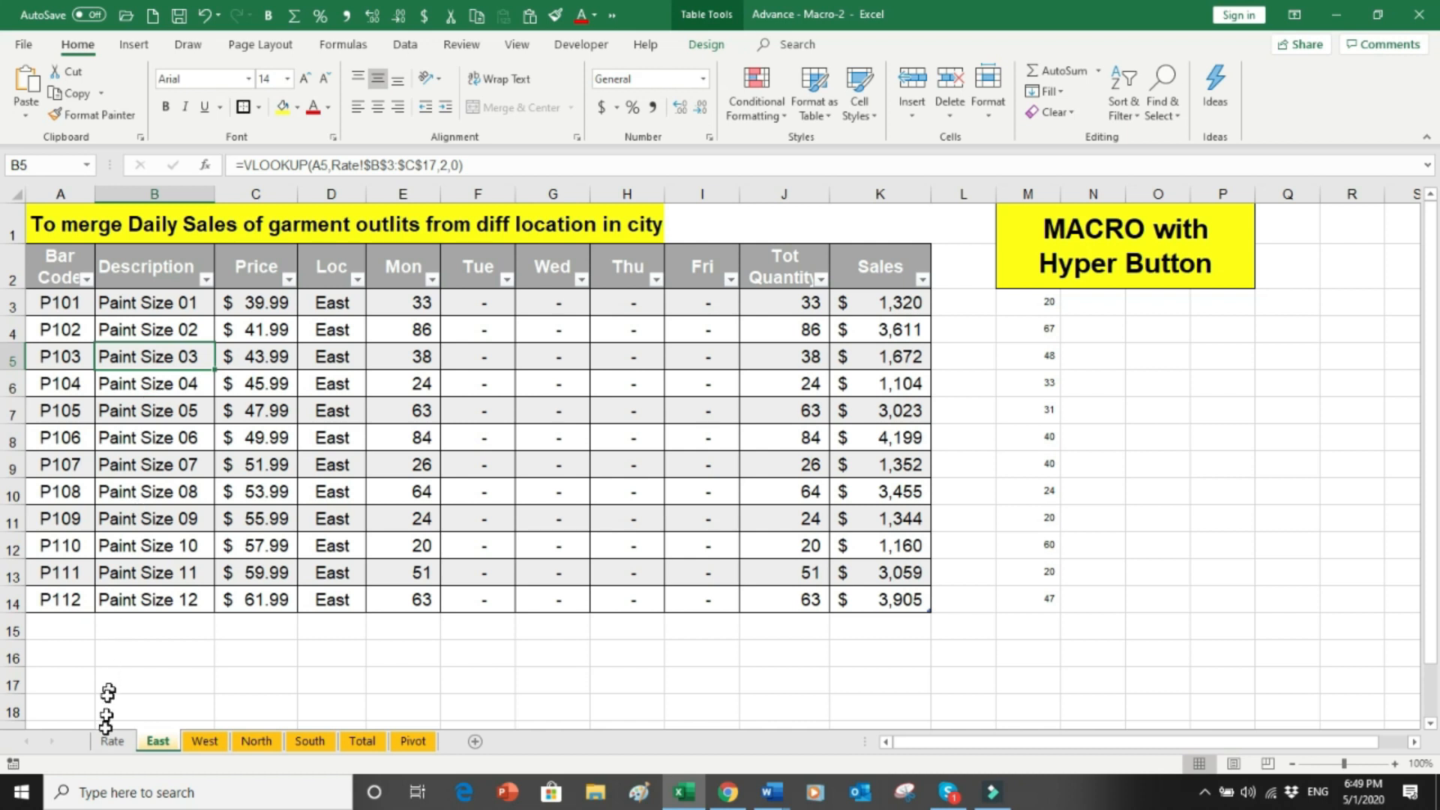
pyautogui.click(263, 387)
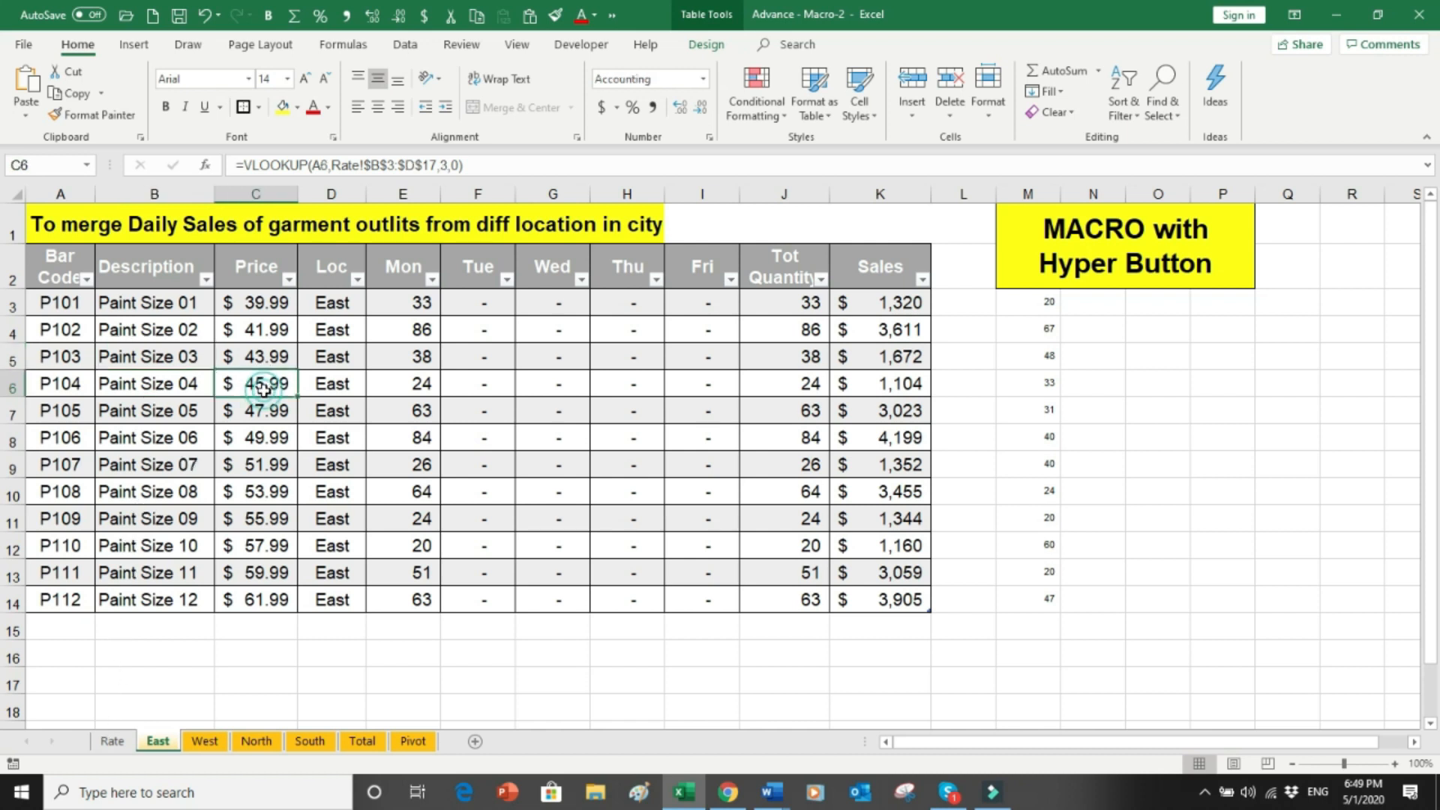
# Step: Check the item names and rates on the Rate sheet that feed the outlet lookups
pyautogui.click(120, 745)
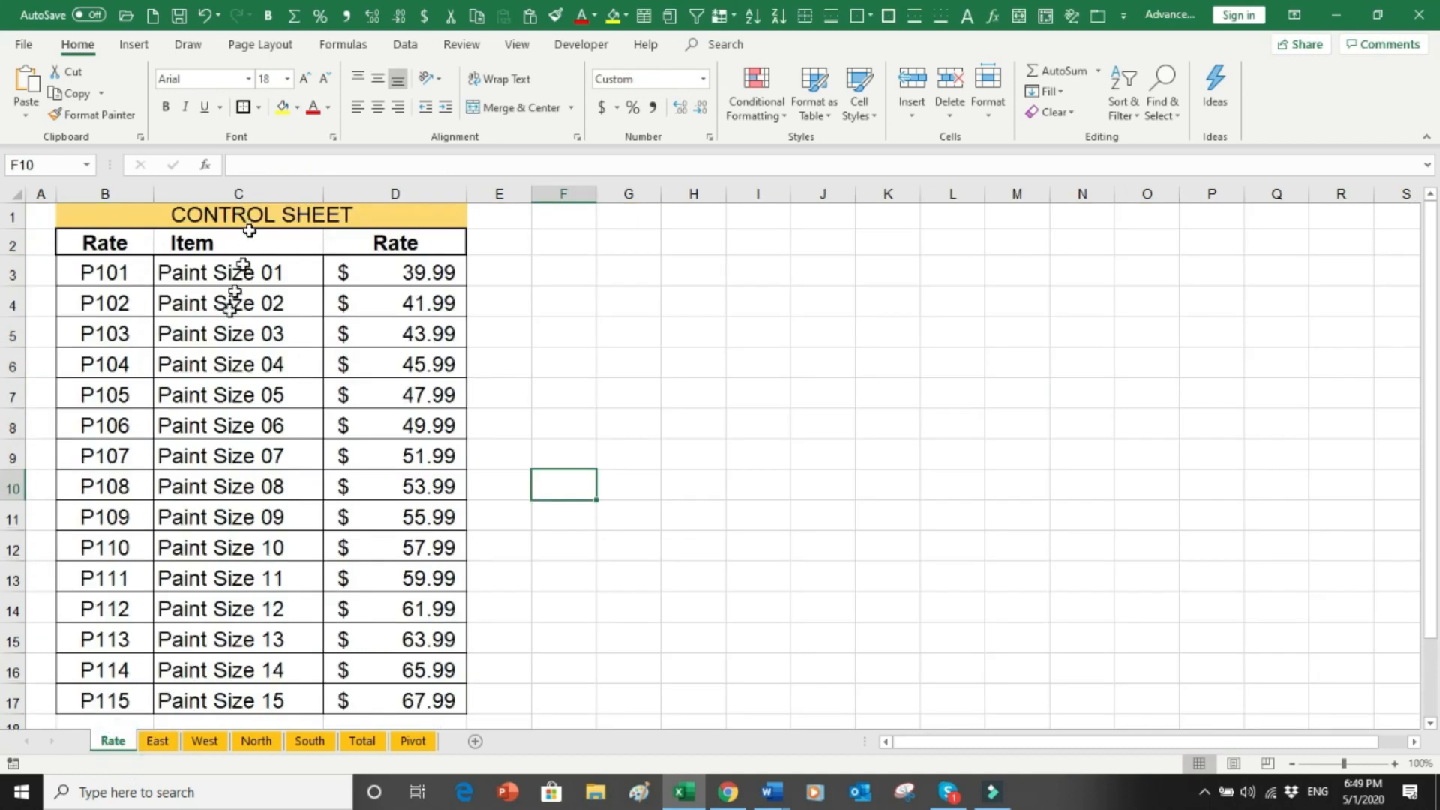
pyautogui.moveTo(226, 283); pyautogui.dragTo(207, 488)
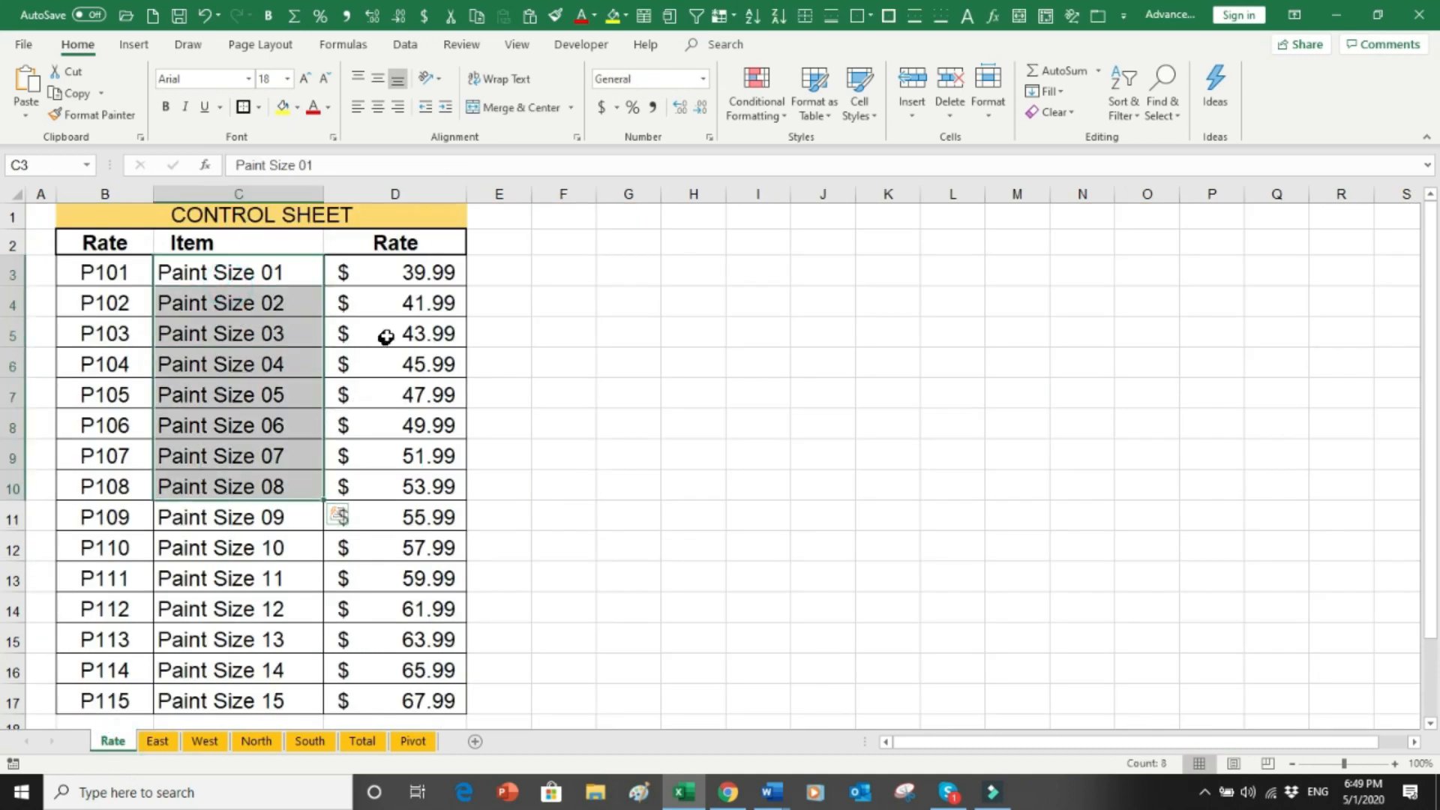
pyautogui.moveTo(385, 337); pyautogui.dragTo(364, 564)
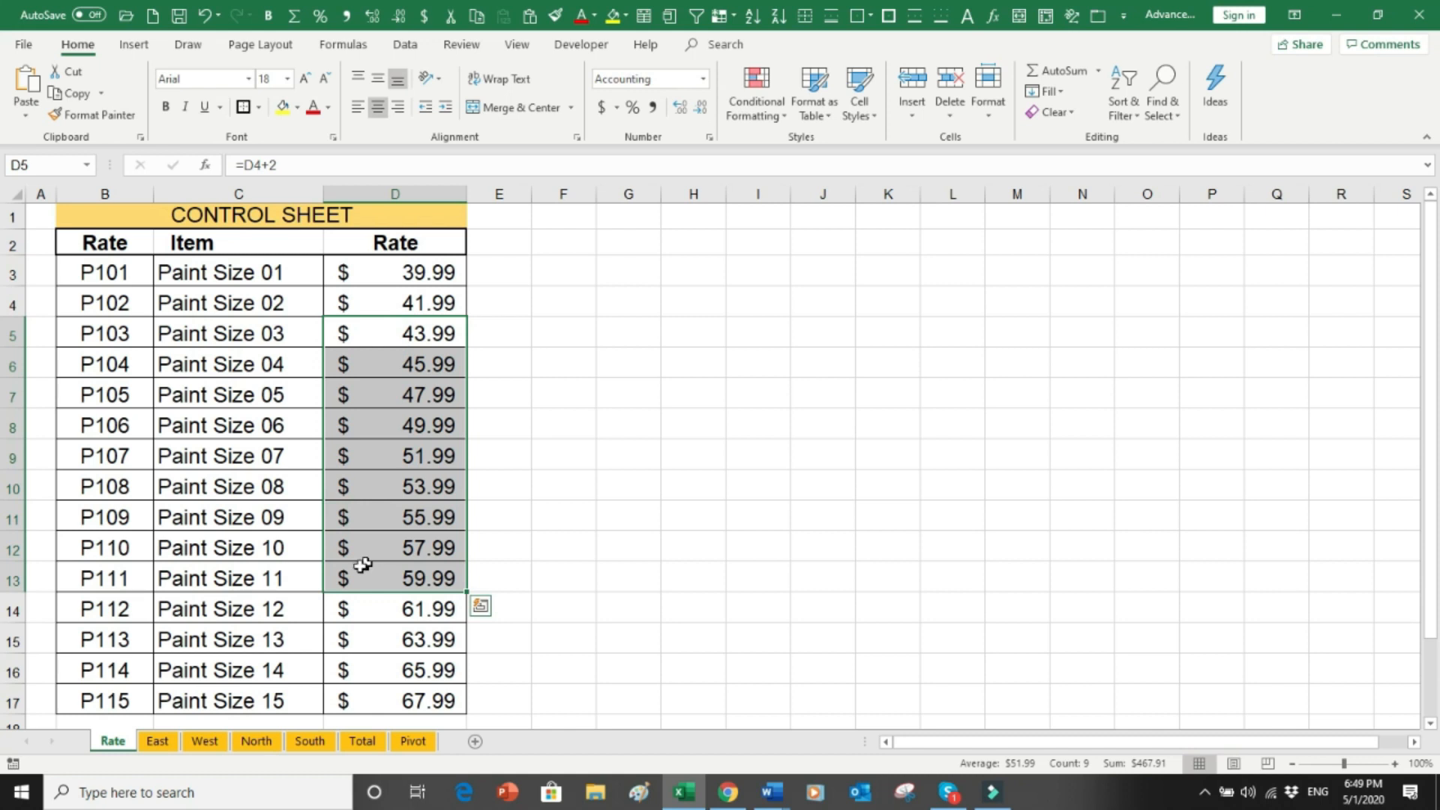
# Step: Return to the East sheet and examine the daily quantities in its Mon column
pyautogui.click(172, 745)
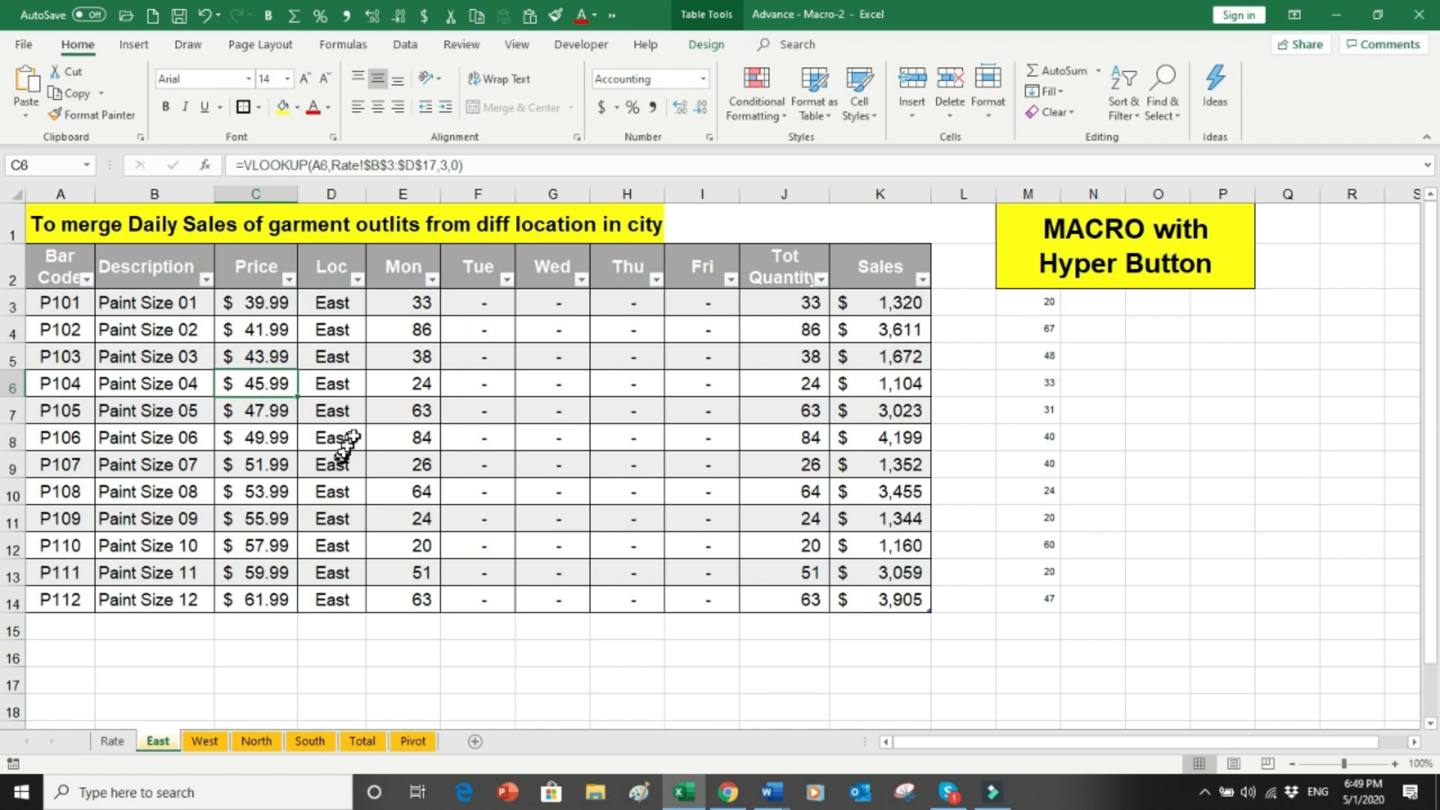
pyautogui.click(403, 303)
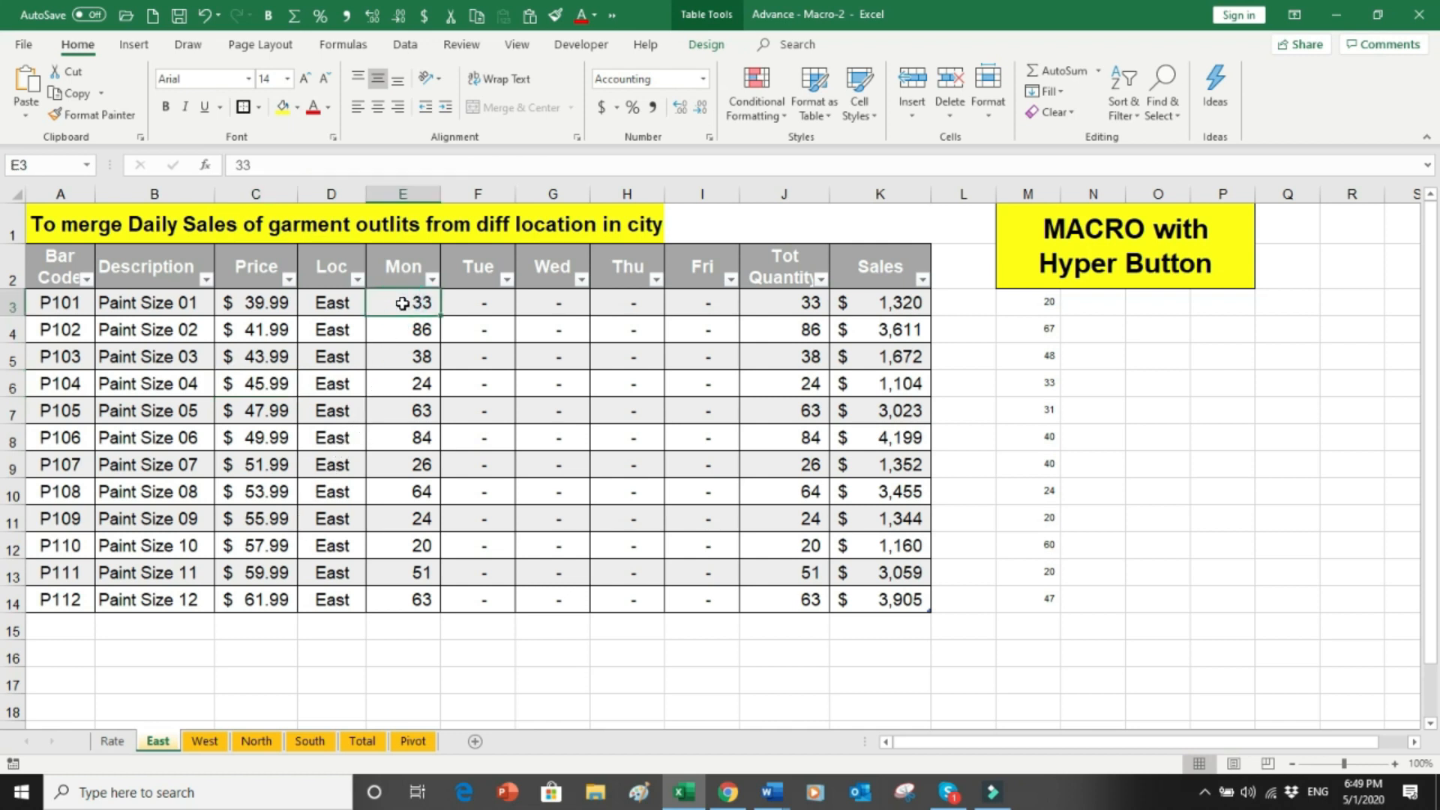
pyautogui.moveTo(403, 303); pyautogui.dragTo(390, 447)
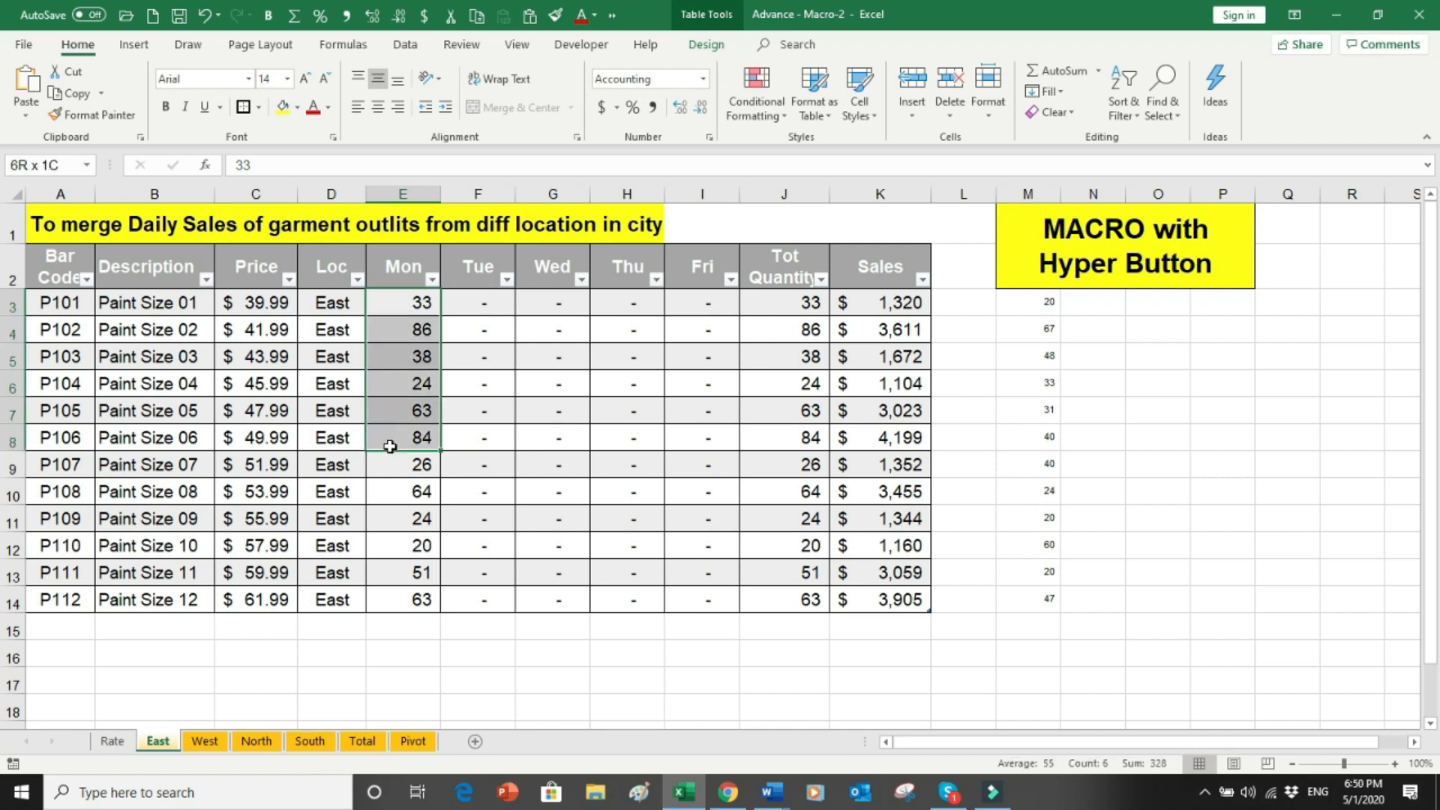
pyautogui.moveTo(412, 300); pyautogui.dragTo(397, 500)
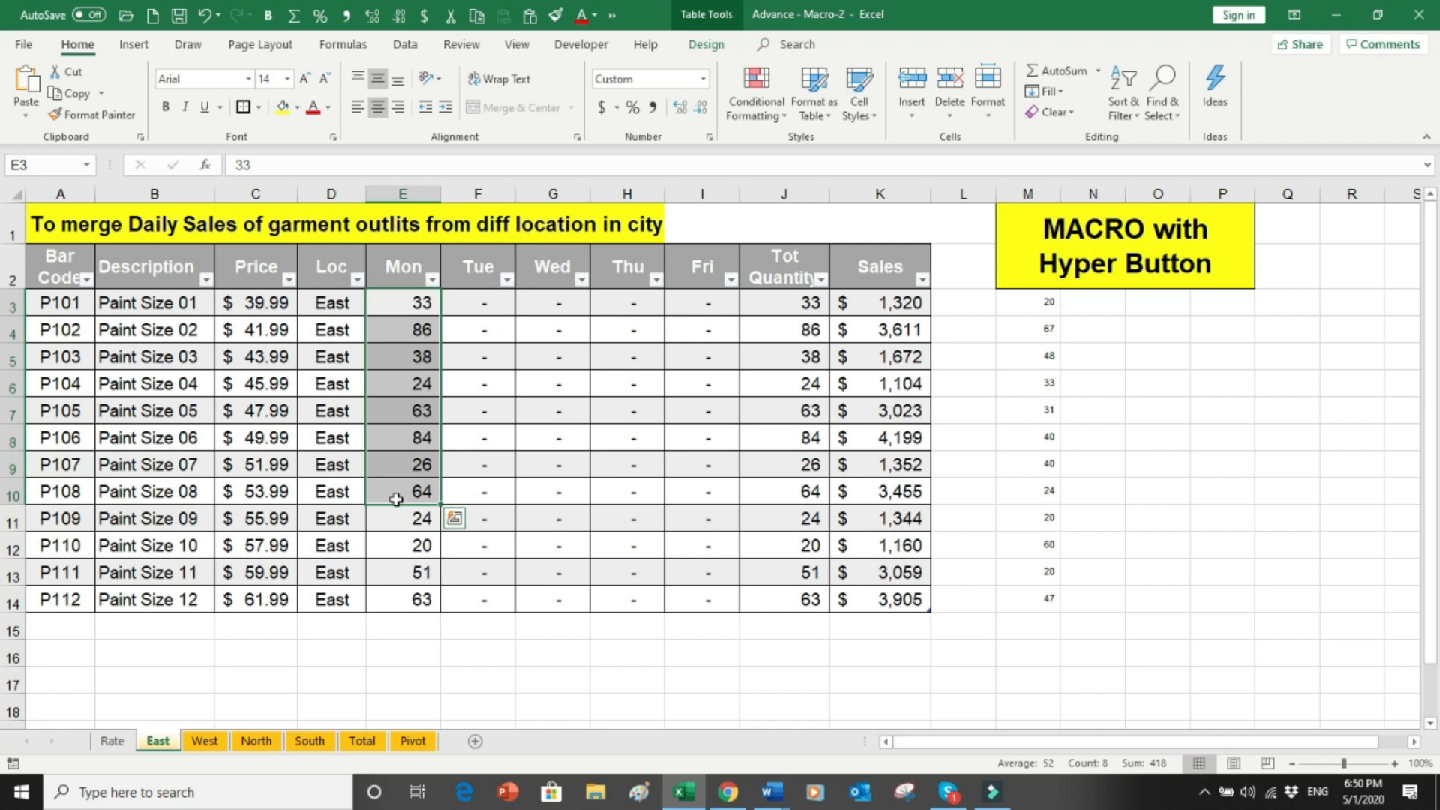
pyautogui.click(417, 383)
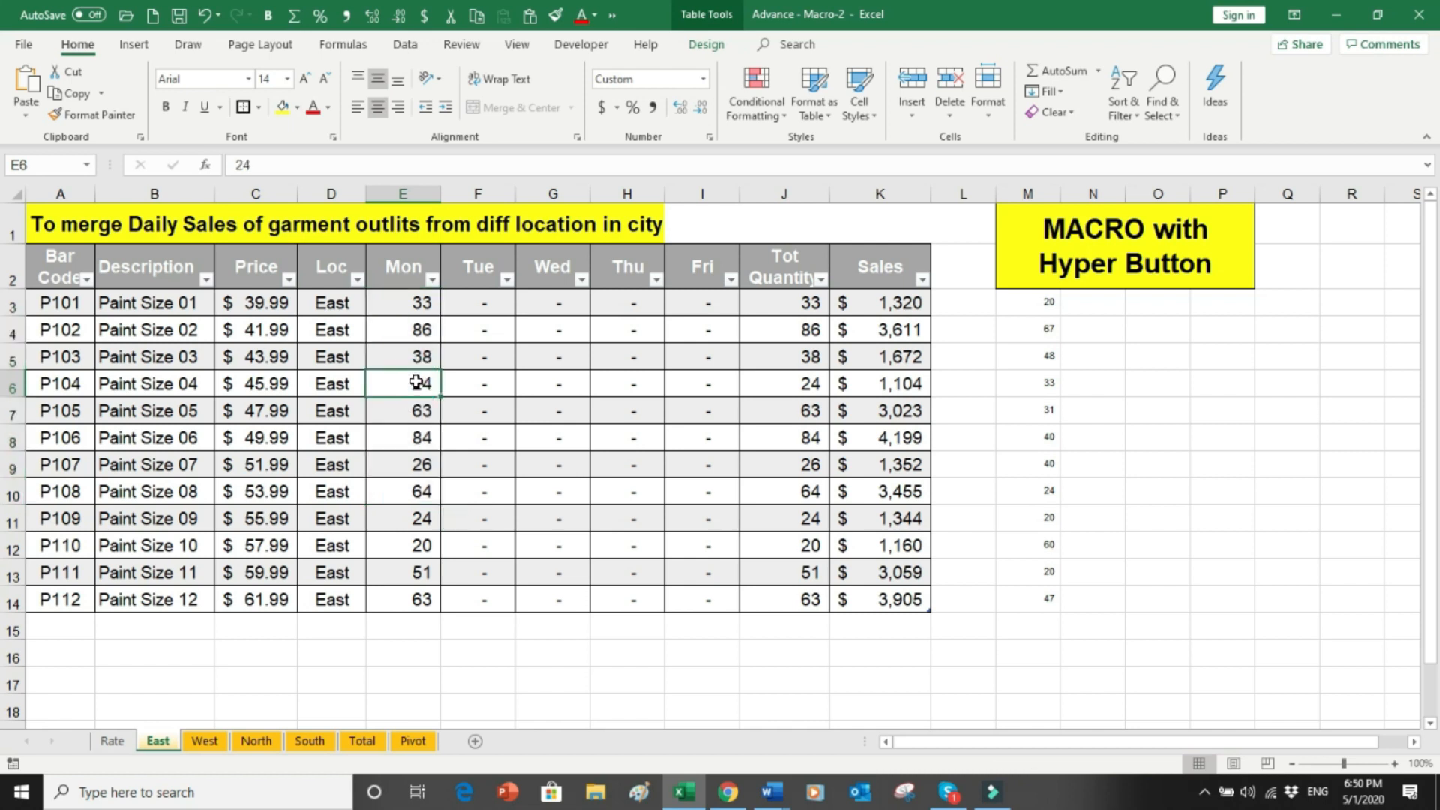
# Step: View the West, North and South sheets in turn, then open the combined Total sheet
pyautogui.click(204, 742)
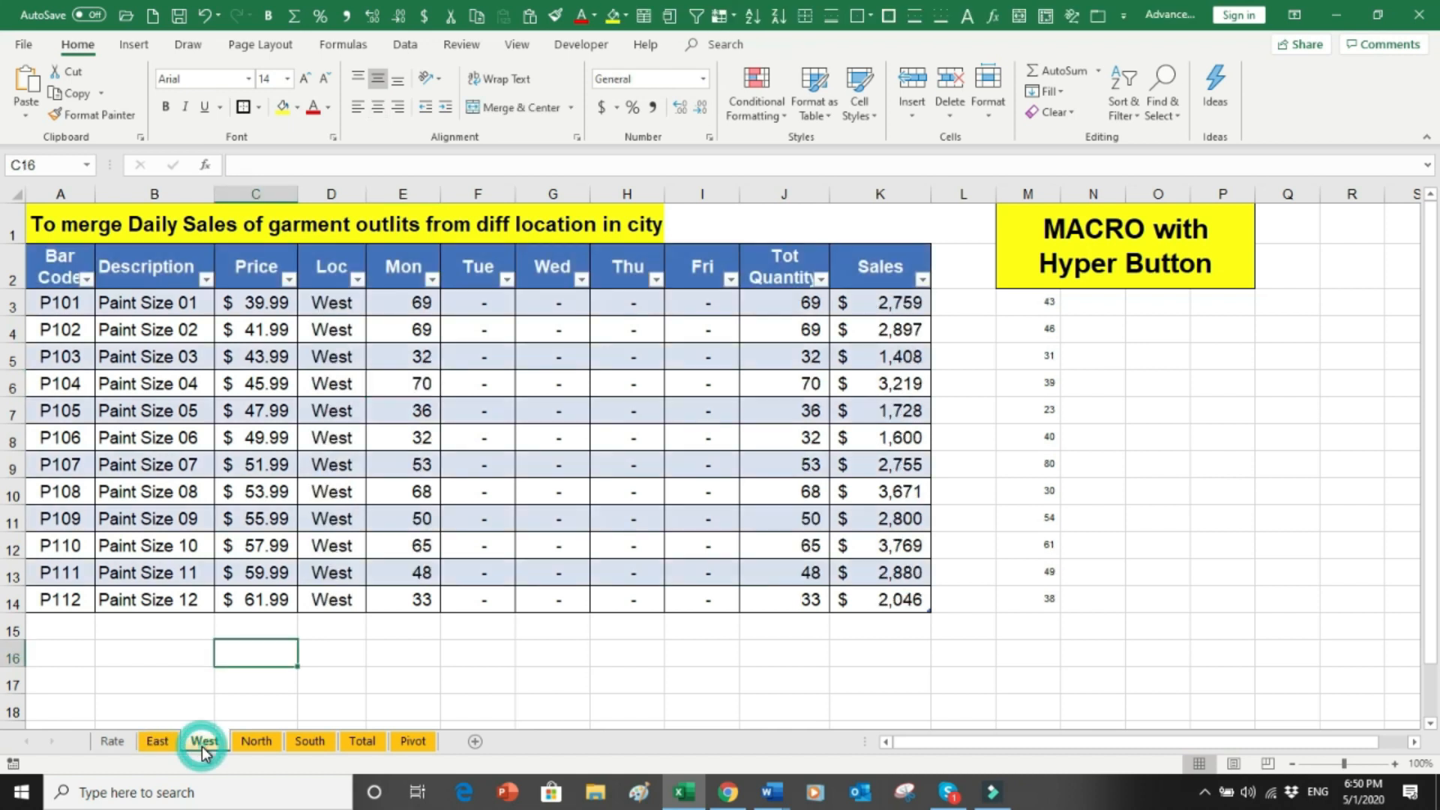
pyautogui.click(253, 743)
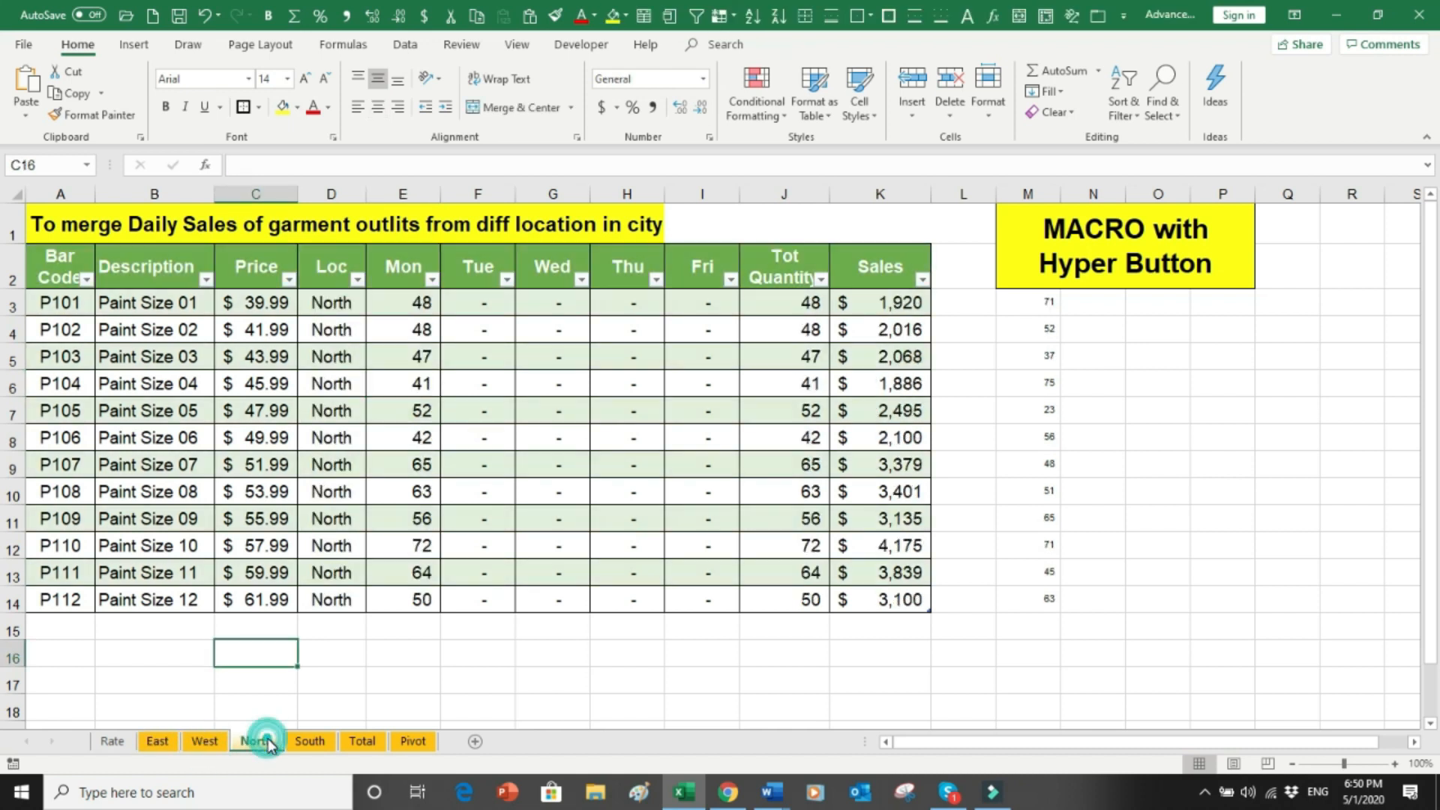
pyautogui.click(314, 743)
pyautogui.click(355, 741)
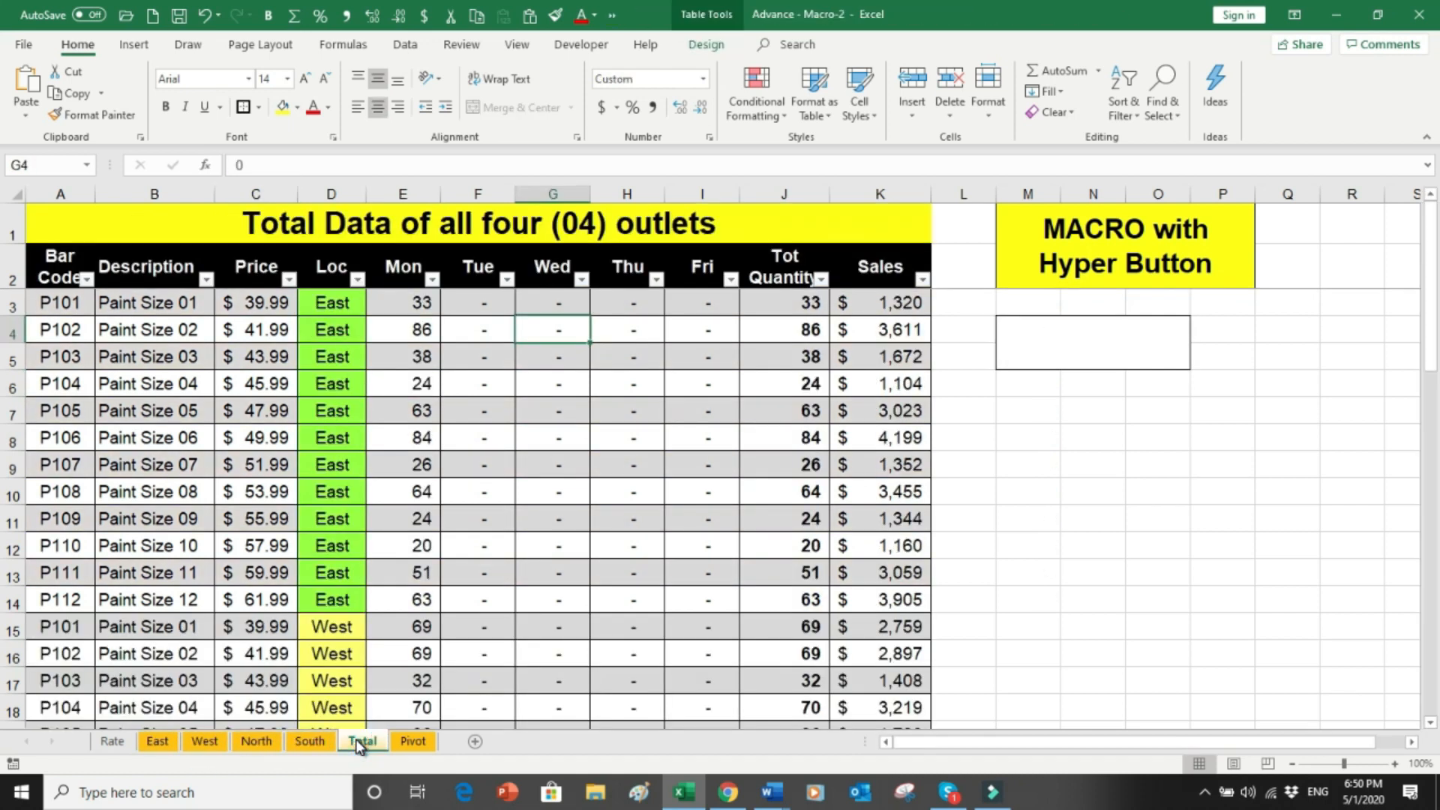
# Step: Go through the Total table from its first East row down to the South rows
pyautogui.hotkey('ctrl', 'Home')
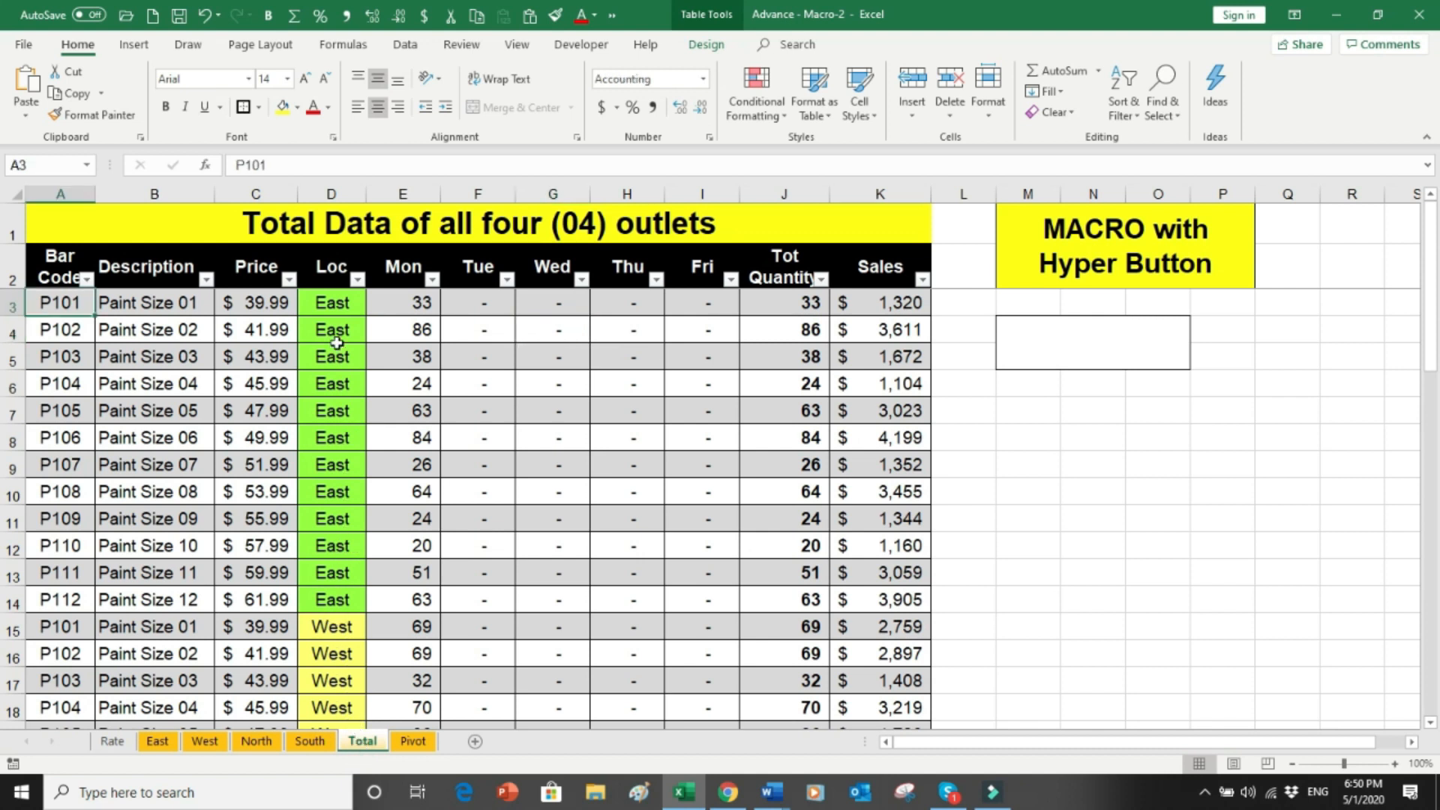
pyautogui.press('pagedown')
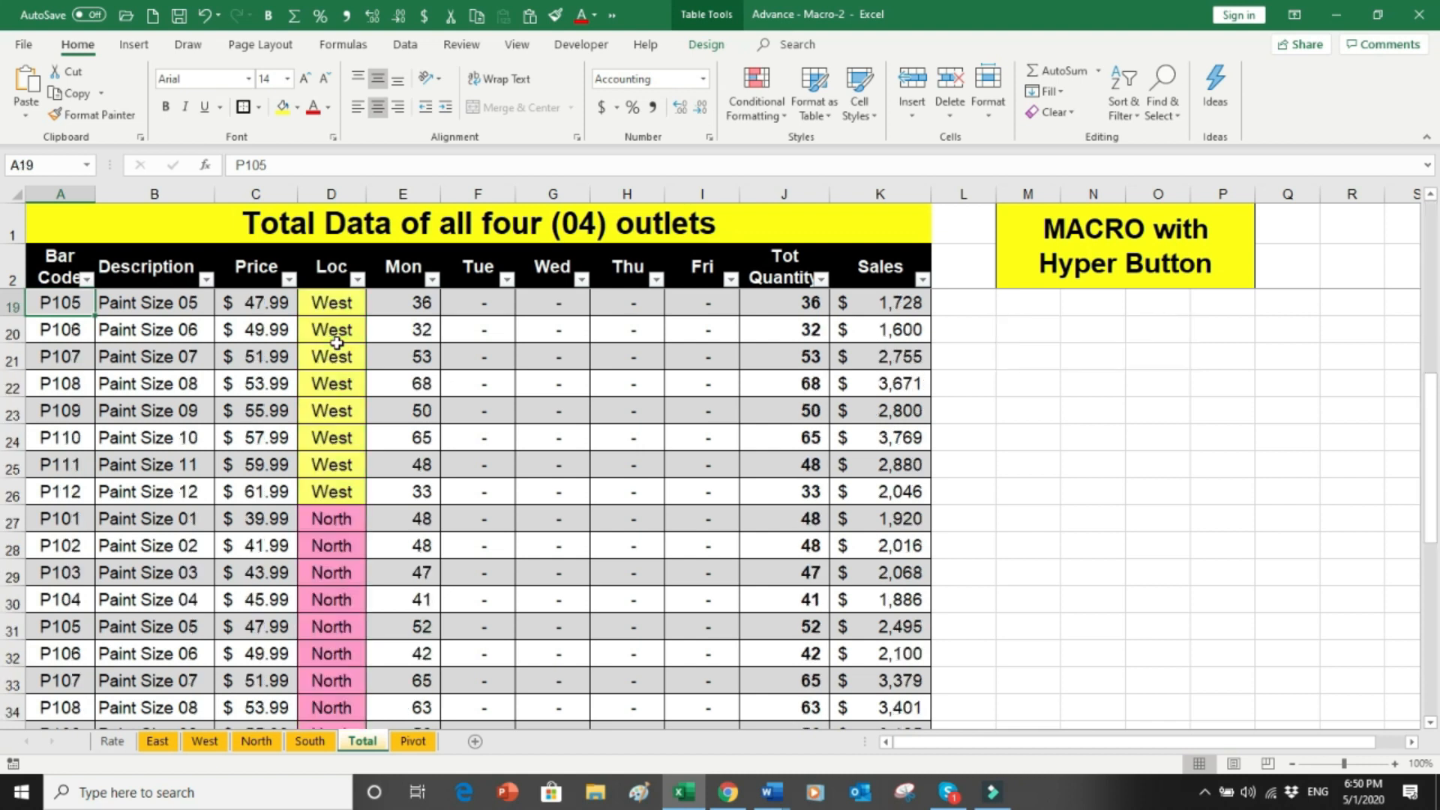
pyautogui.press('pageup')
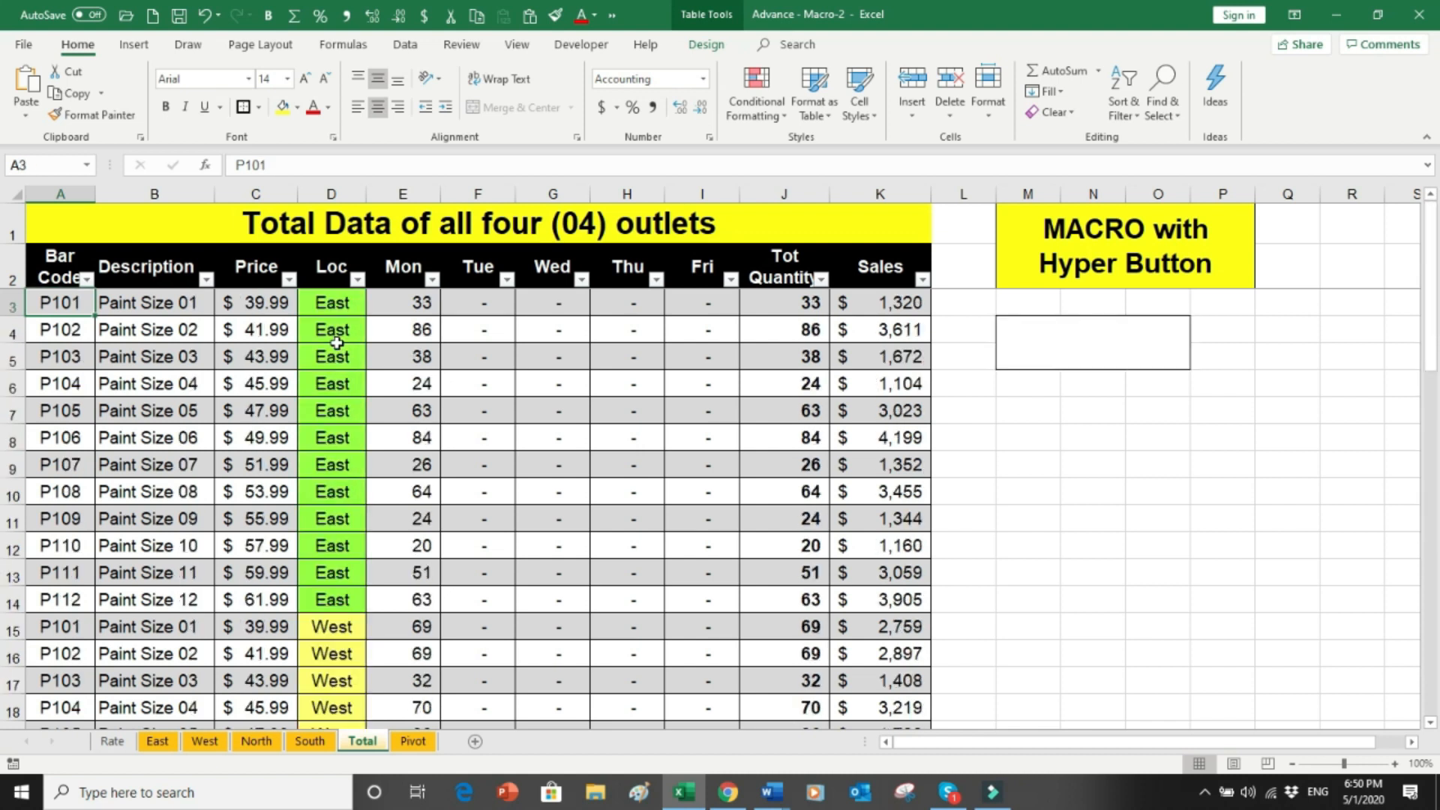
pyautogui.press('BackSpace')
pyautogui.press('pagedown')
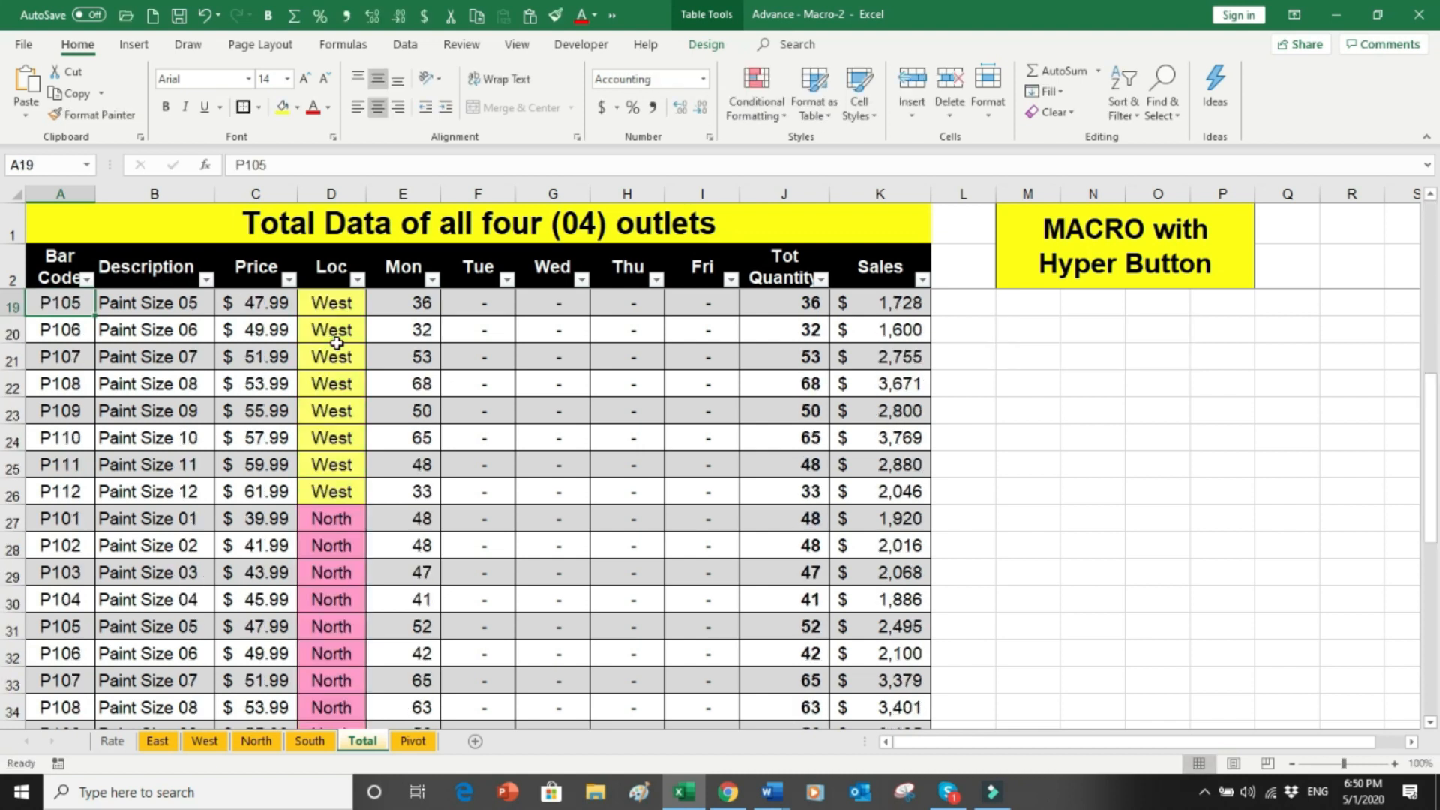
pyautogui.press('pagedown')
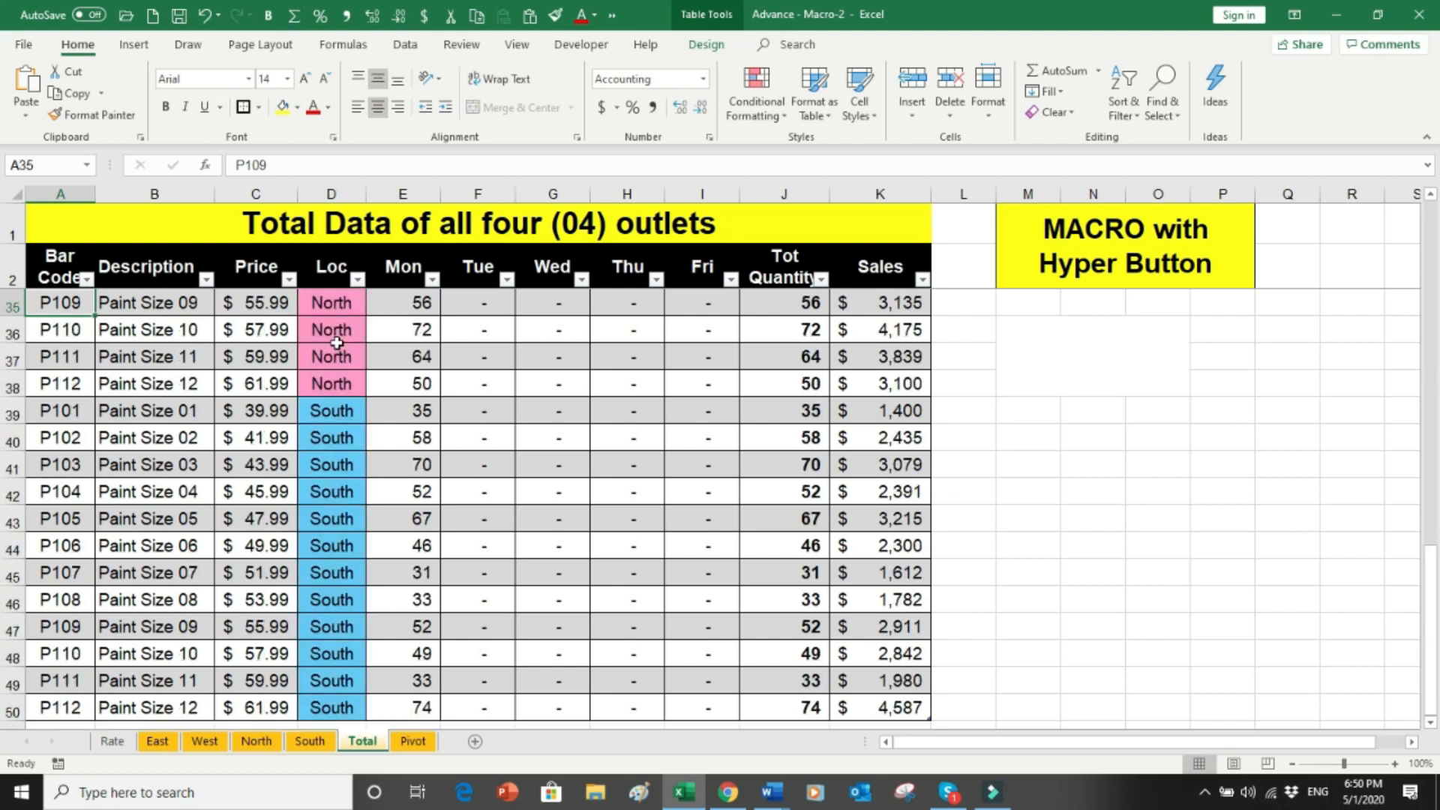
pyautogui.press('Down')
pyautogui.press('Down')
pyautogui.press('Down')
pyautogui.press('Down')
pyautogui.press('Down')
pyautogui.press('Down')
pyautogui.press('Down')
pyautogui.press('Down')
pyautogui.press('Down')
pyautogui.press('Down')
pyautogui.press('Down')
pyautogui.press('Down')
pyautogui.press('Down')
pyautogui.press('Down')
# Step: Examine the Mon, Tue, Tot Quantity and Sales columns of the North and South rows in the Total table
pyautogui.moveTo(409, 304); pyautogui.dragTo(403, 491)
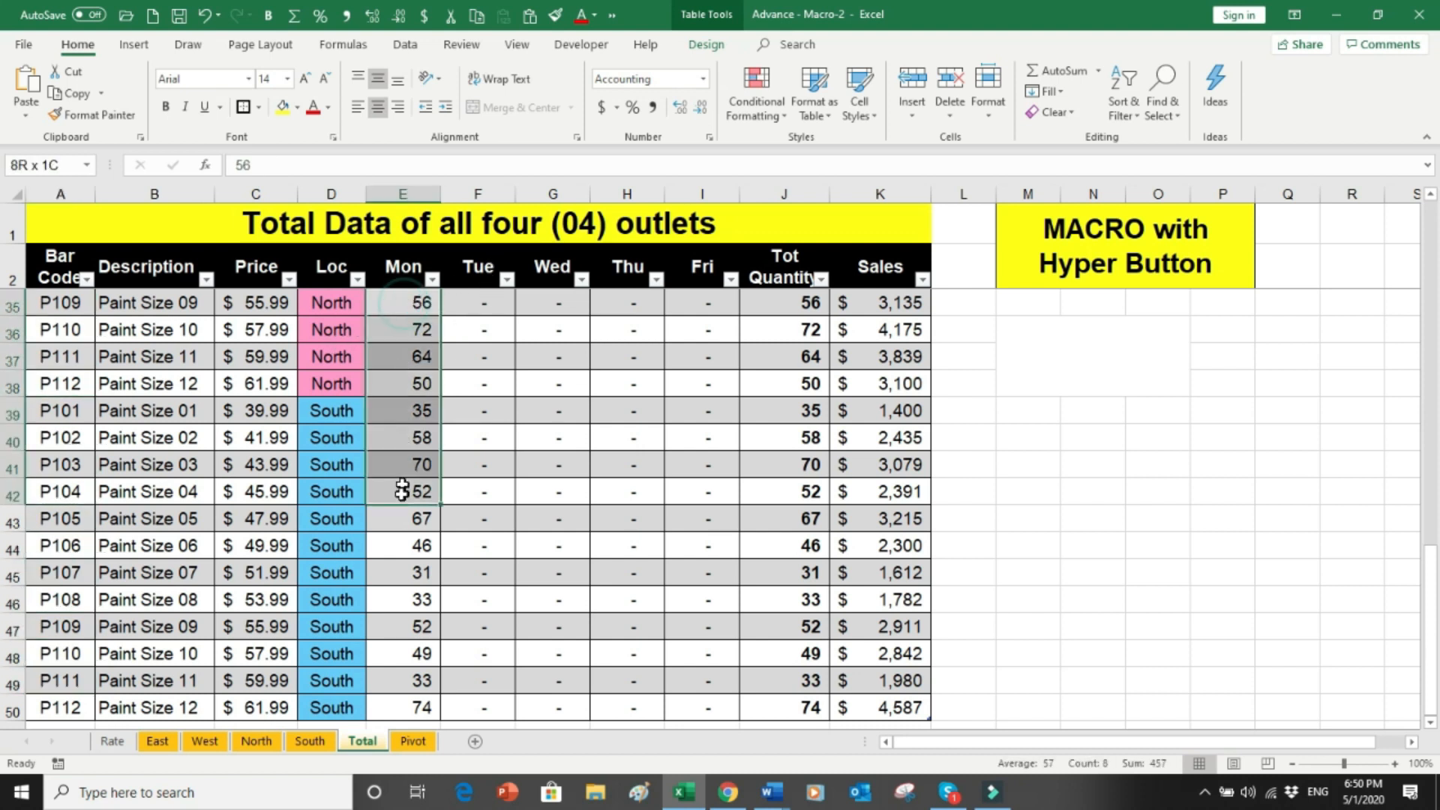
pyautogui.moveTo(482, 354); pyautogui.dragTo(480, 438)
pyautogui.moveTo(754, 323); pyautogui.dragTo(787, 647)
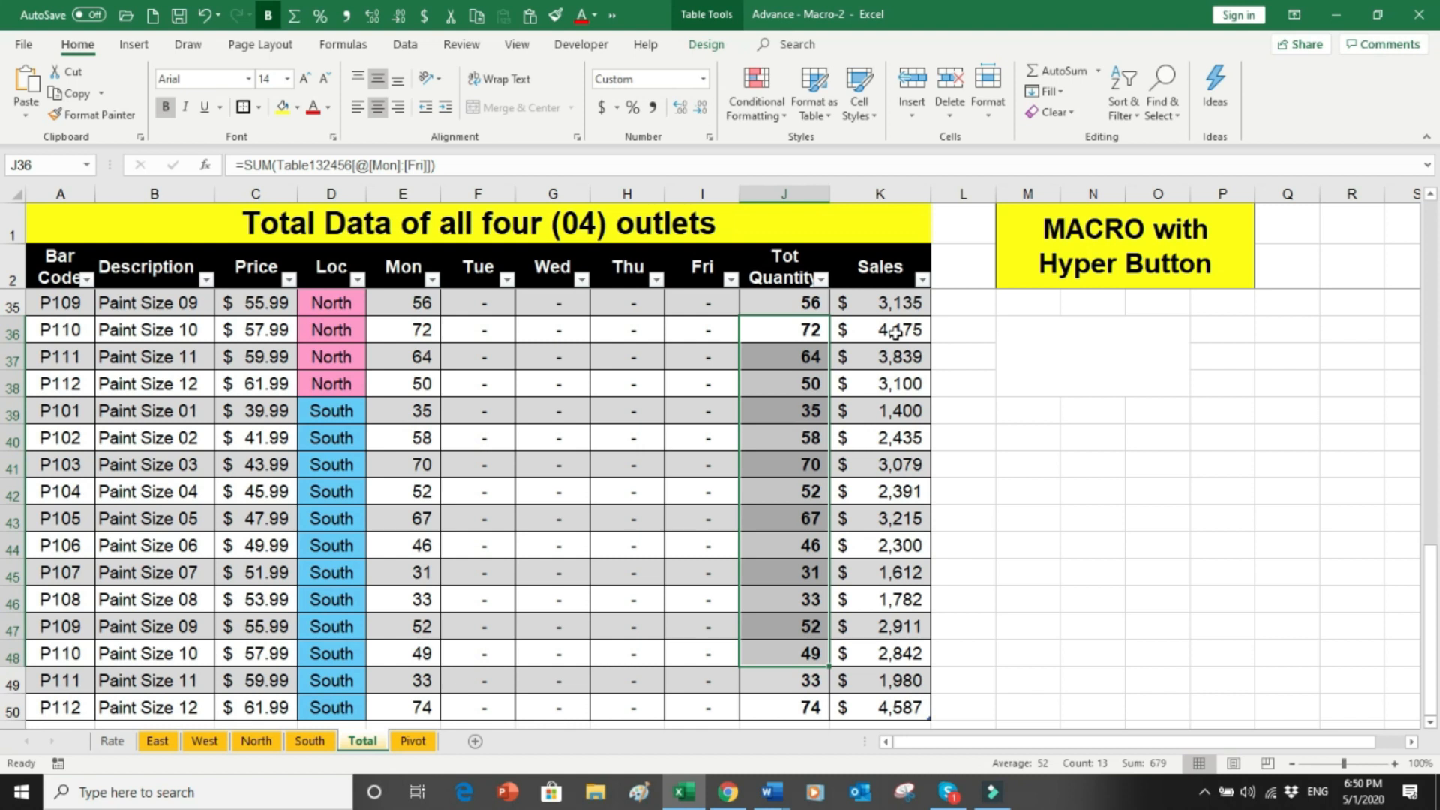
pyautogui.moveTo(296, 331); pyautogui.dragTo(300, 626)
pyautogui.moveTo(907, 361); pyautogui.dragTo(941, 612)
# Step: Open the Pivot sheet and slightly widen column C, which holds the Tot Quantity values
pyautogui.click(424, 746)
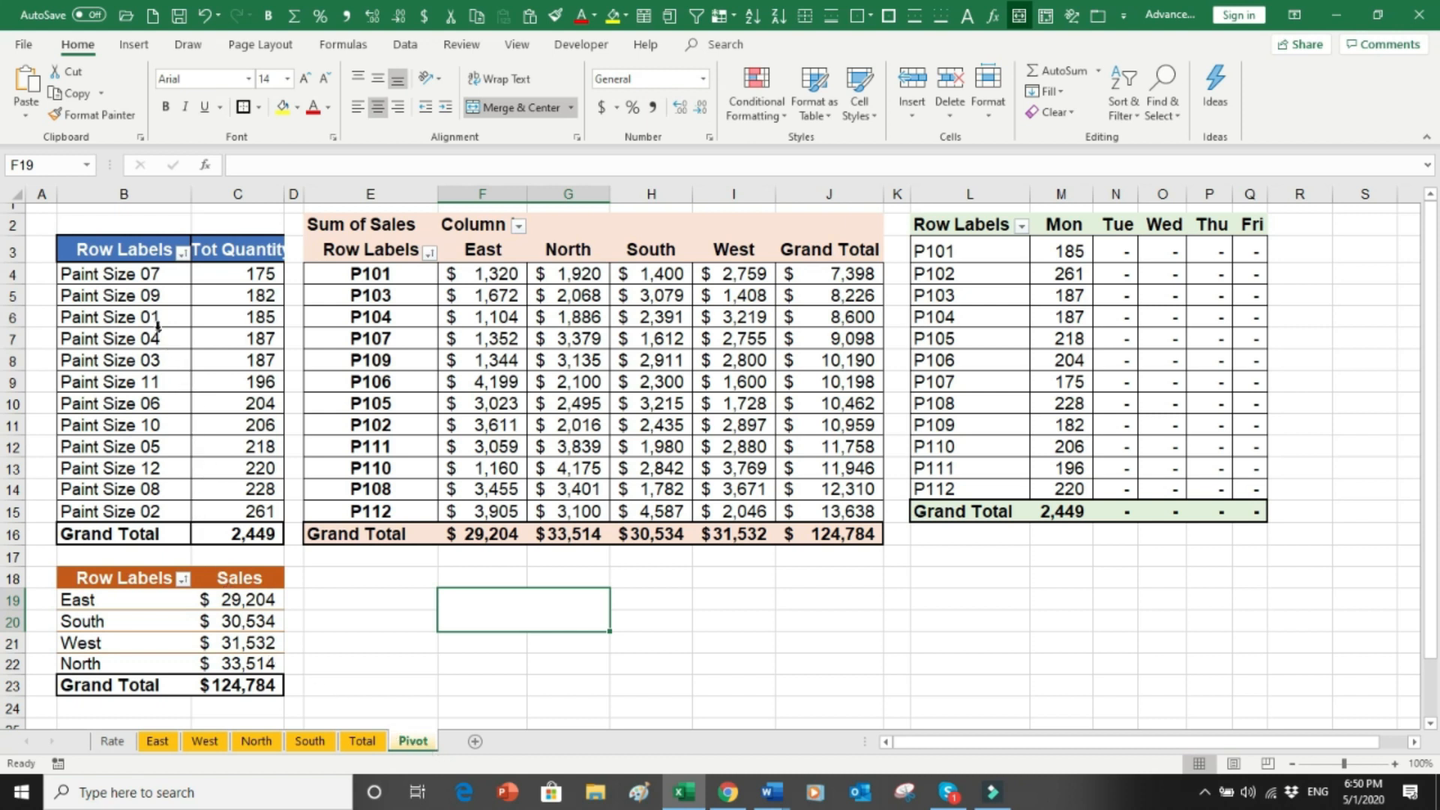
pyautogui.moveTo(292, 192); pyautogui.dragTo(298, 193)
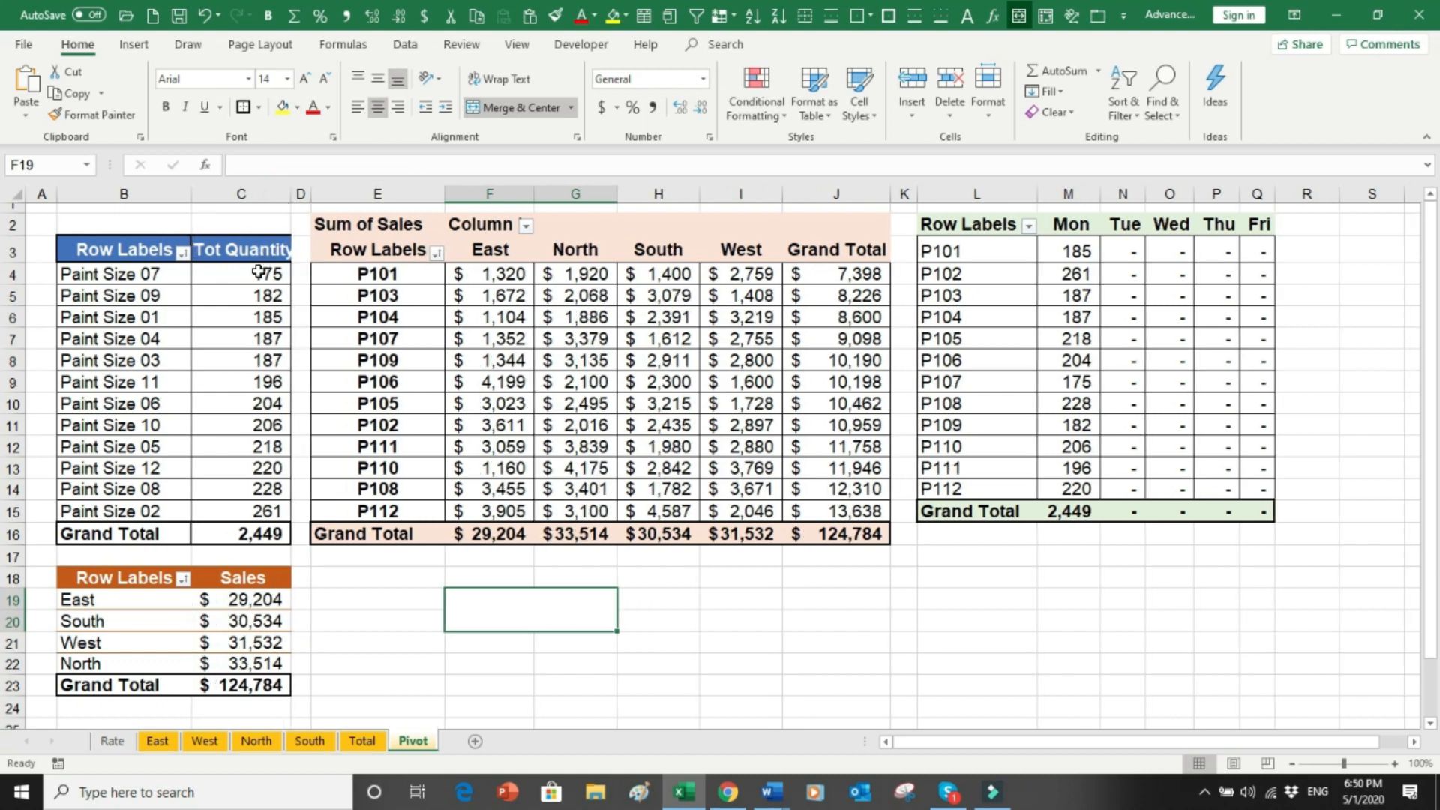
# Step: Examine the paint sizes and quantities in the Tot Quantity pivot table, including Paint Size 02, and return to the Total sheet
pyautogui.moveTo(146, 280); pyautogui.dragTo(136, 508)
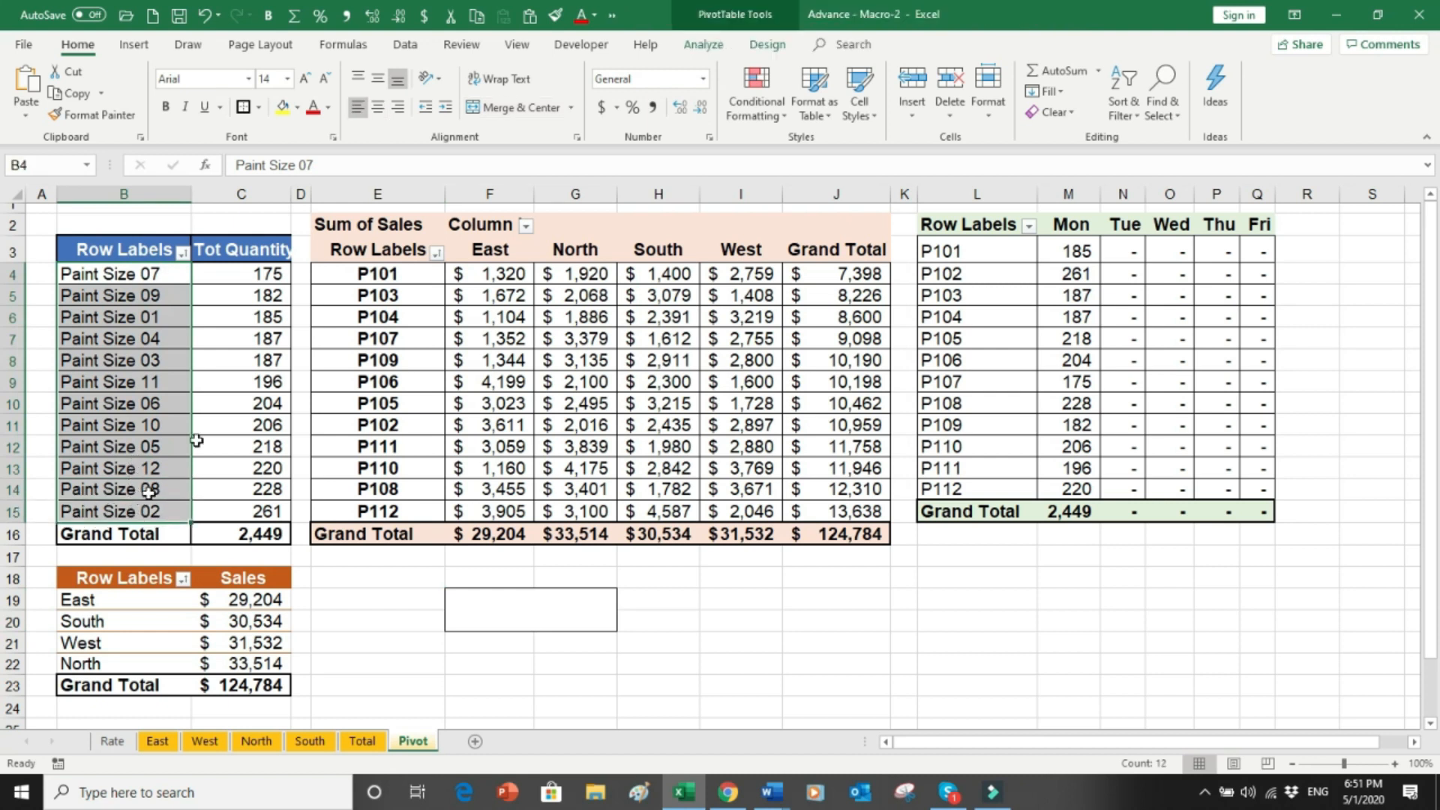
pyautogui.click(273, 275)
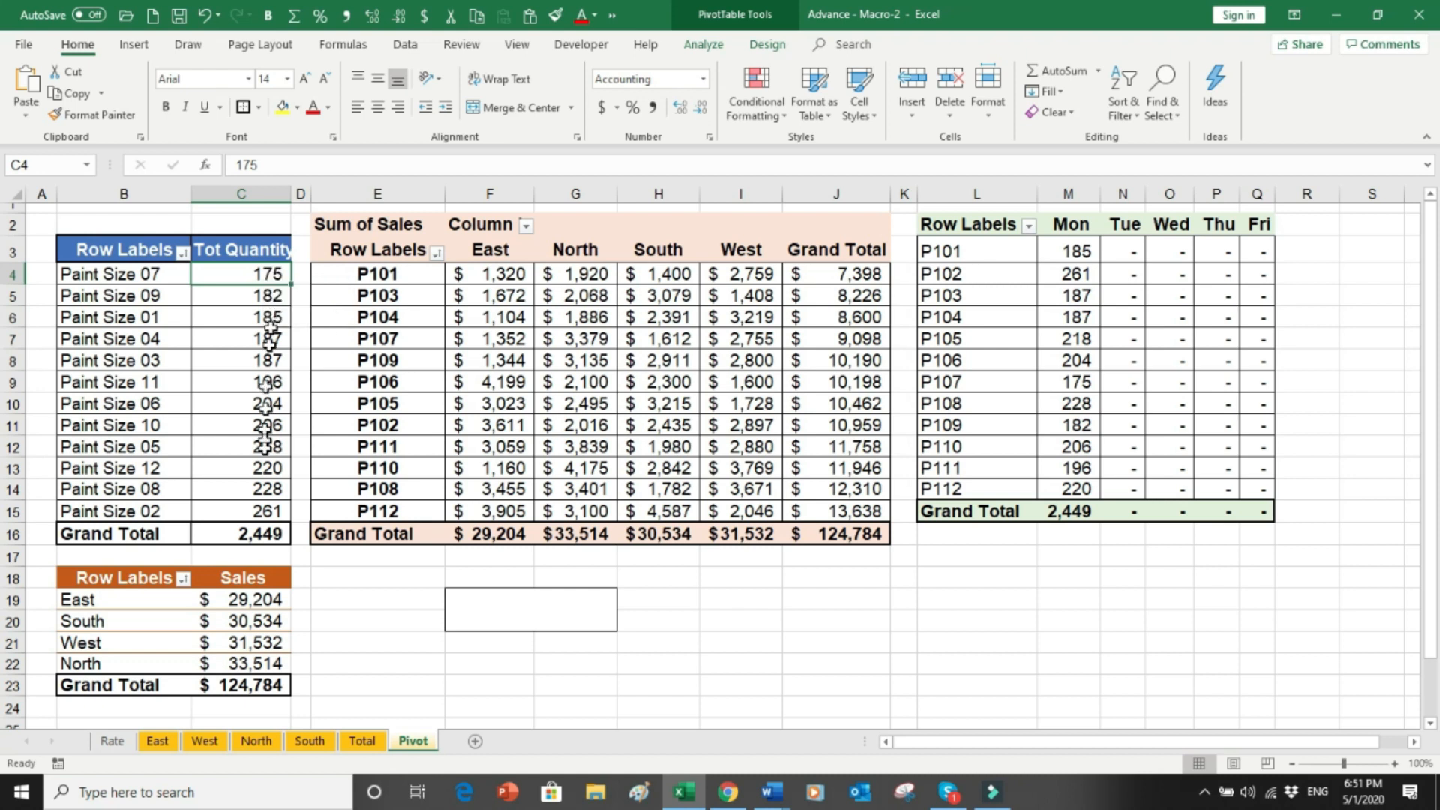
pyautogui.moveTo(142, 507); pyautogui.dragTo(271, 507)
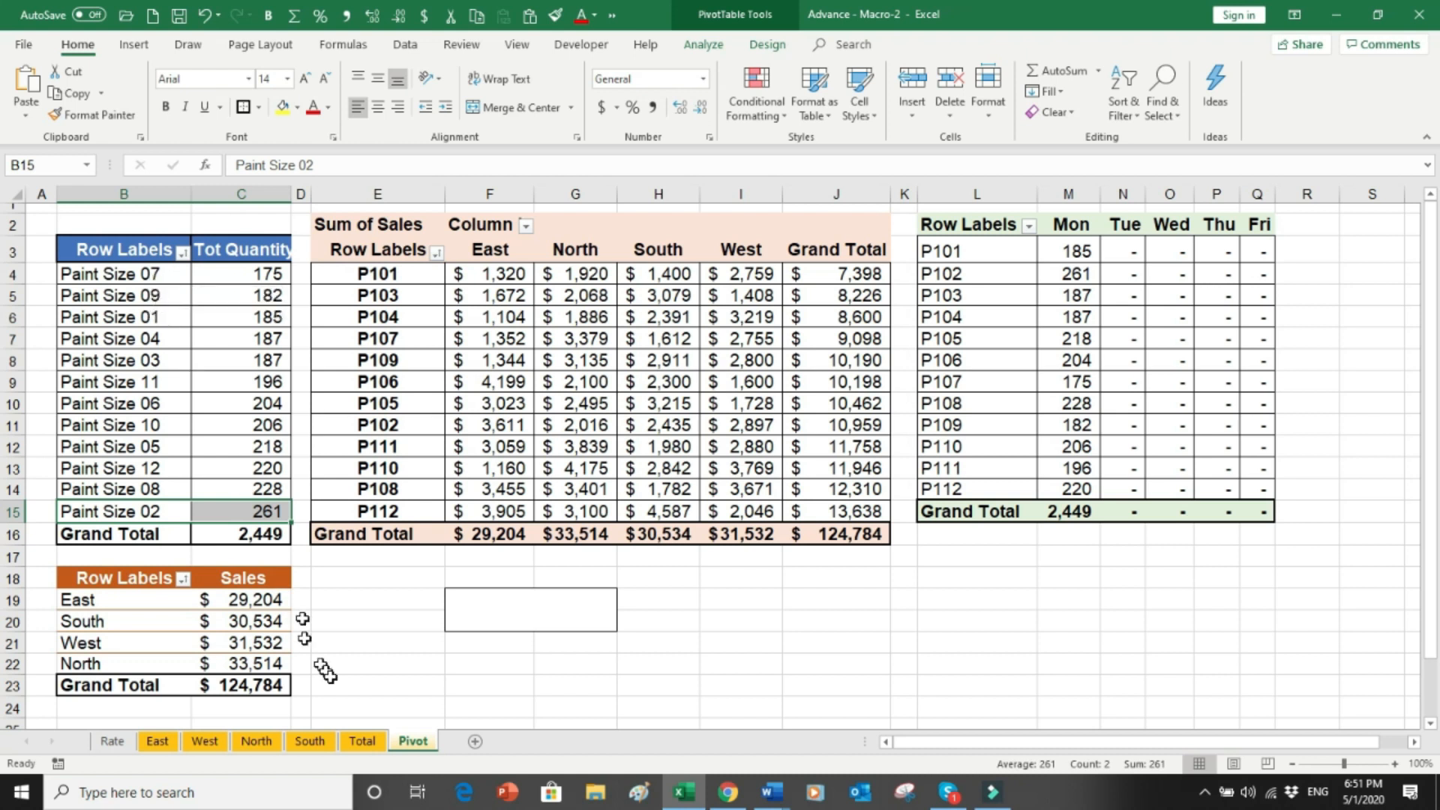
pyautogui.click(367, 750)
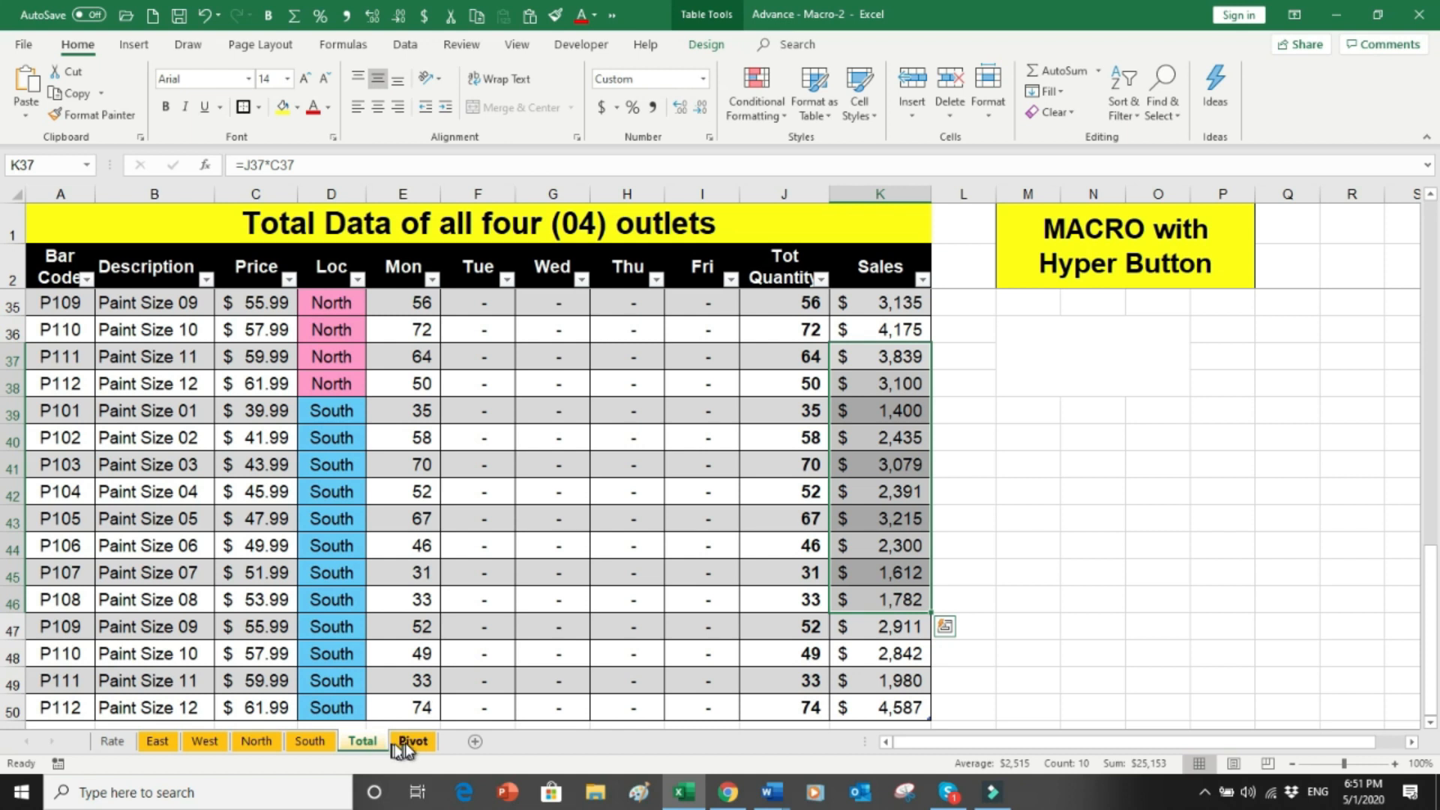
# Step: Open the Pivot sheet and examine the Sum of Sales pivot table's bar codes, its East to West columns and its grand totals
pyautogui.moveTo(491, 383); pyautogui.dragTo(555, 517)
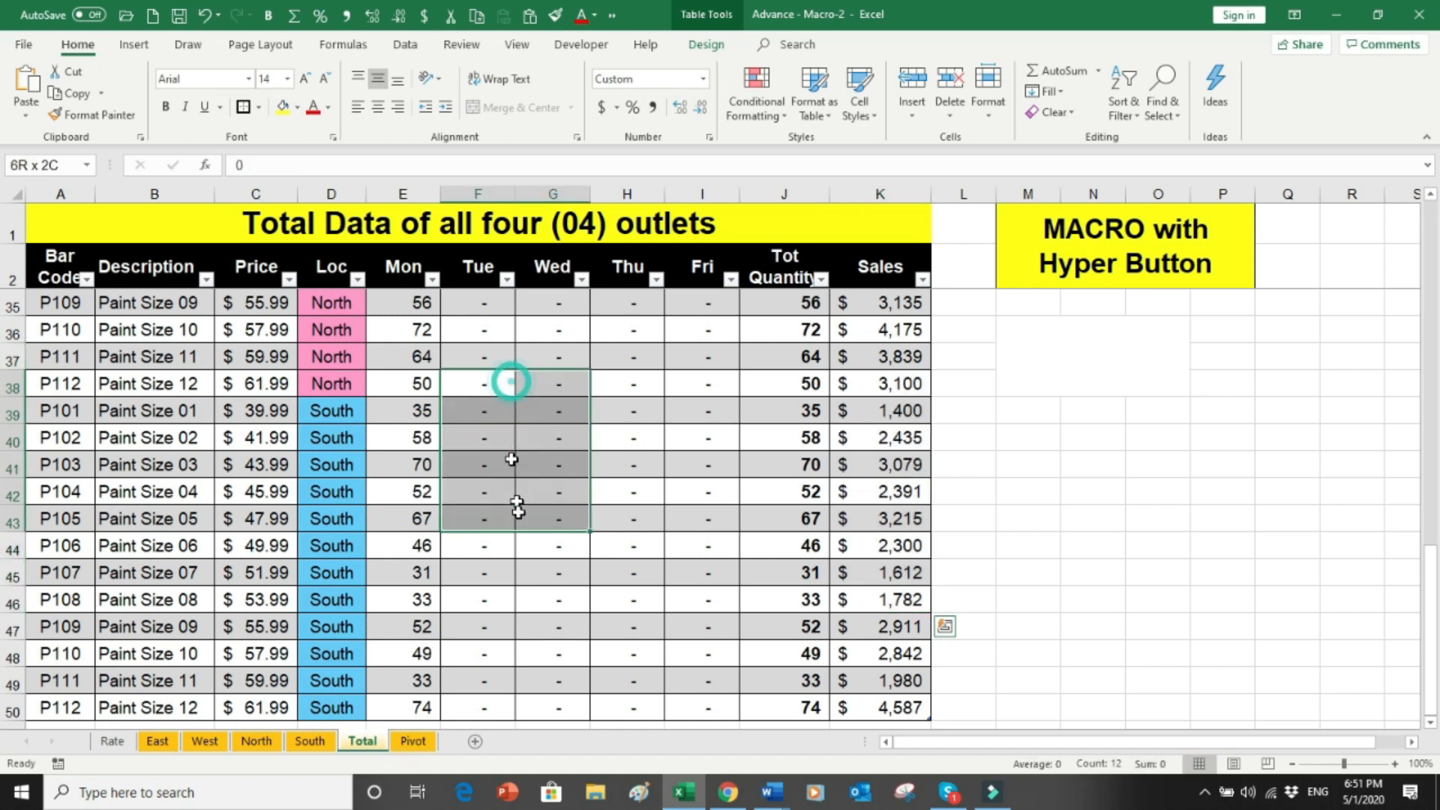
pyautogui.click(412, 743)
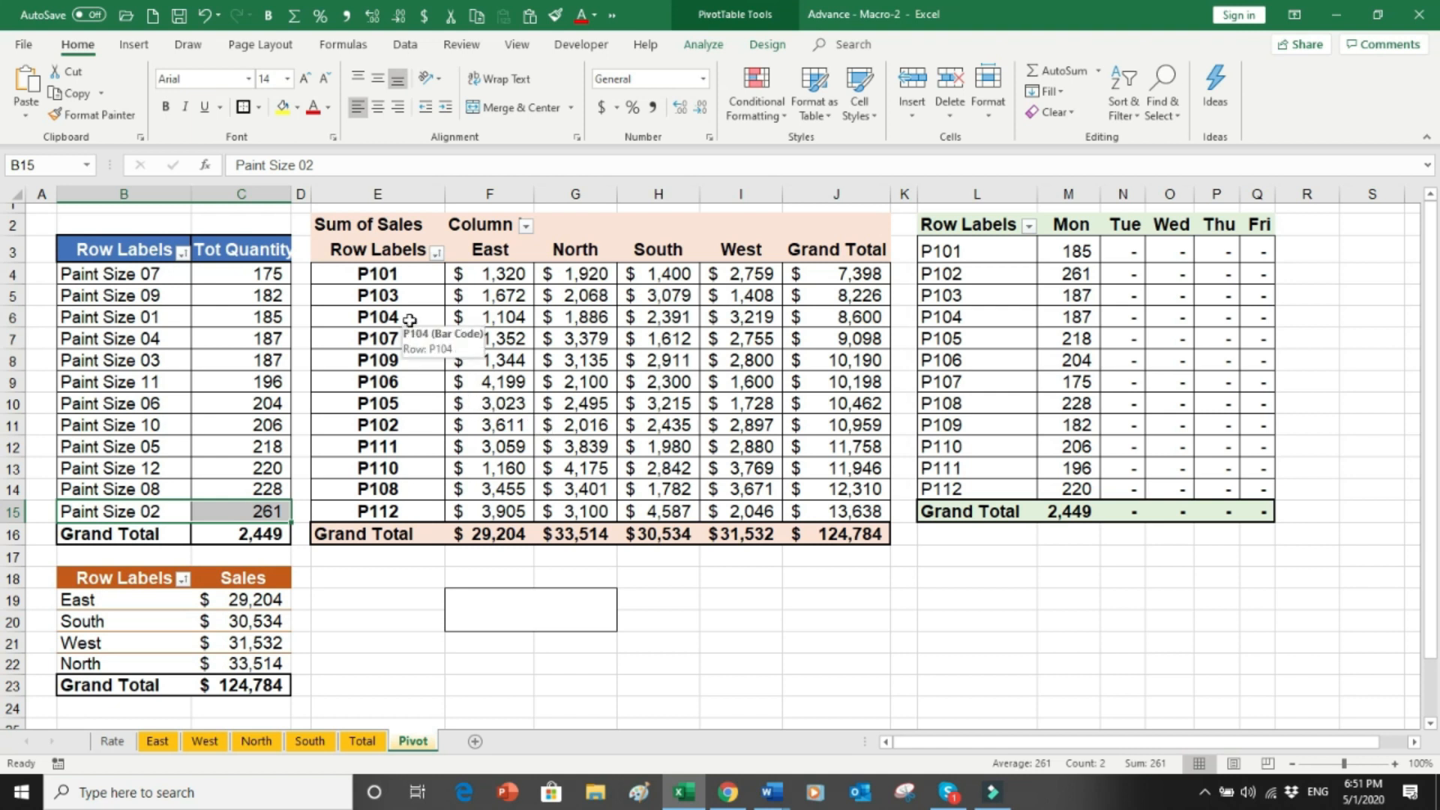
pyautogui.moveTo(379, 278); pyautogui.dragTo(364, 511)
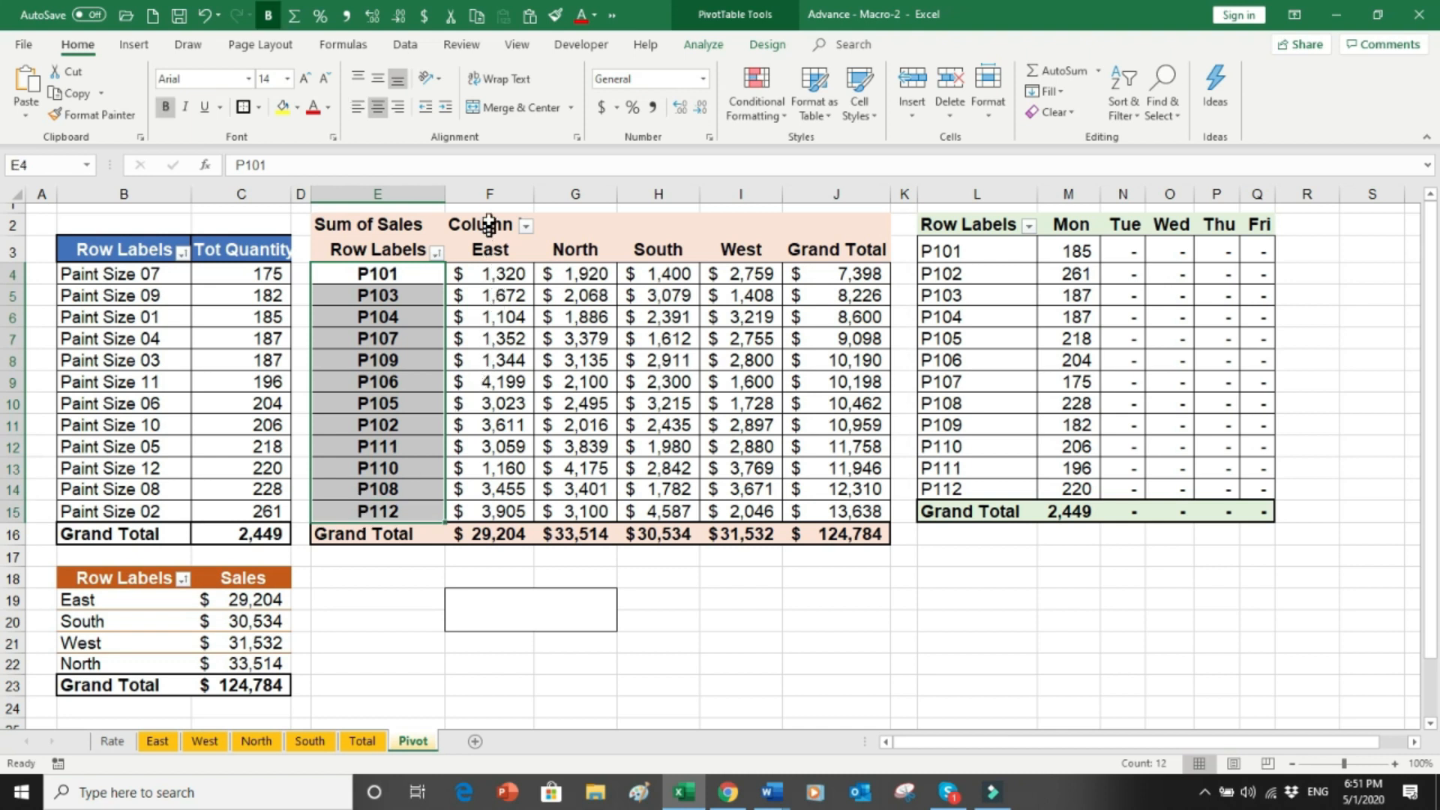
pyautogui.click(500, 195)
pyautogui.moveTo(500, 195); pyautogui.dragTo(743, 195)
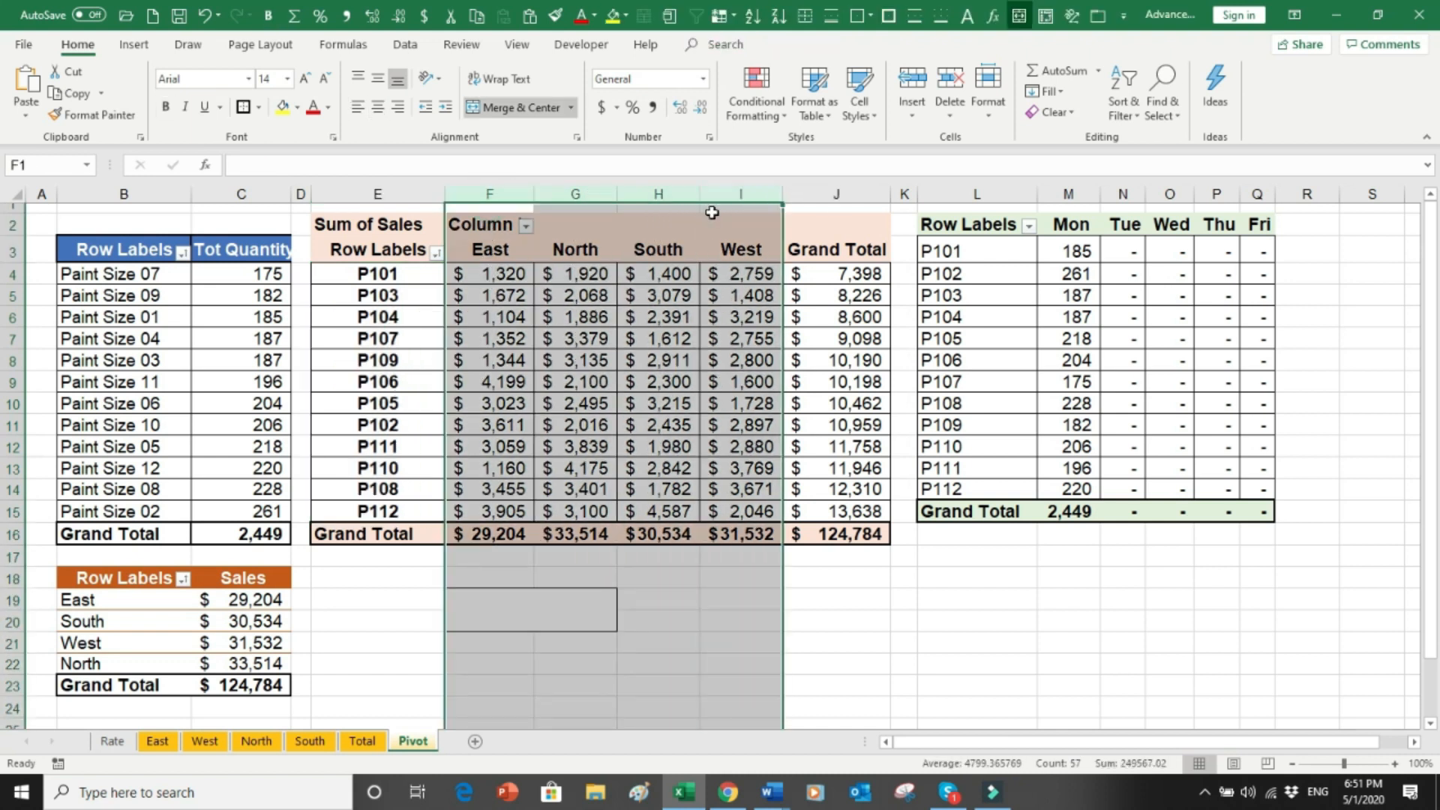
pyautogui.click(502, 274)
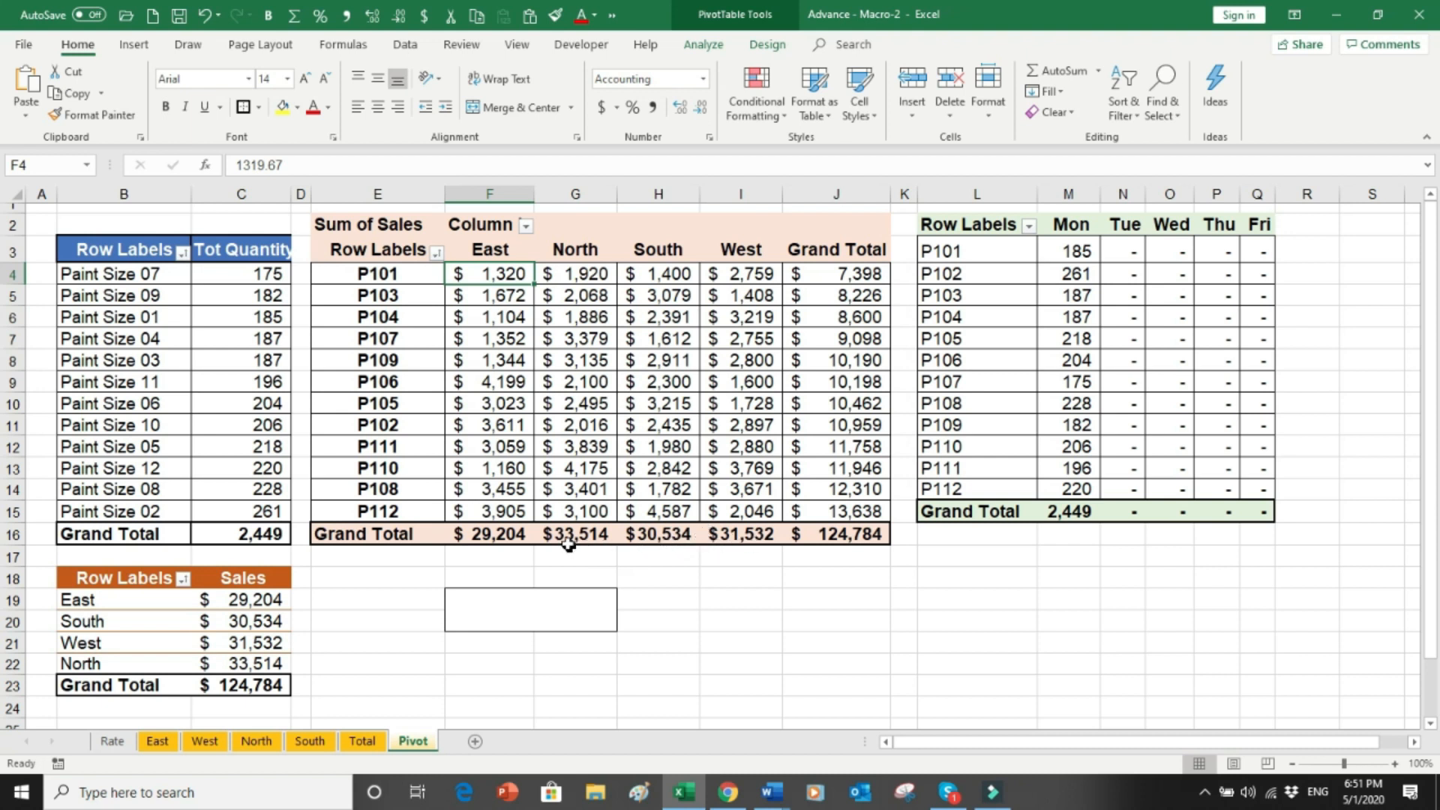
pyautogui.moveTo(499, 544)
# Step: Examine the bar codes and Mon quantities in the weekday pivot table and slightly widen column Q, which holds the Fri values
pyautogui.moveTo(980, 262)
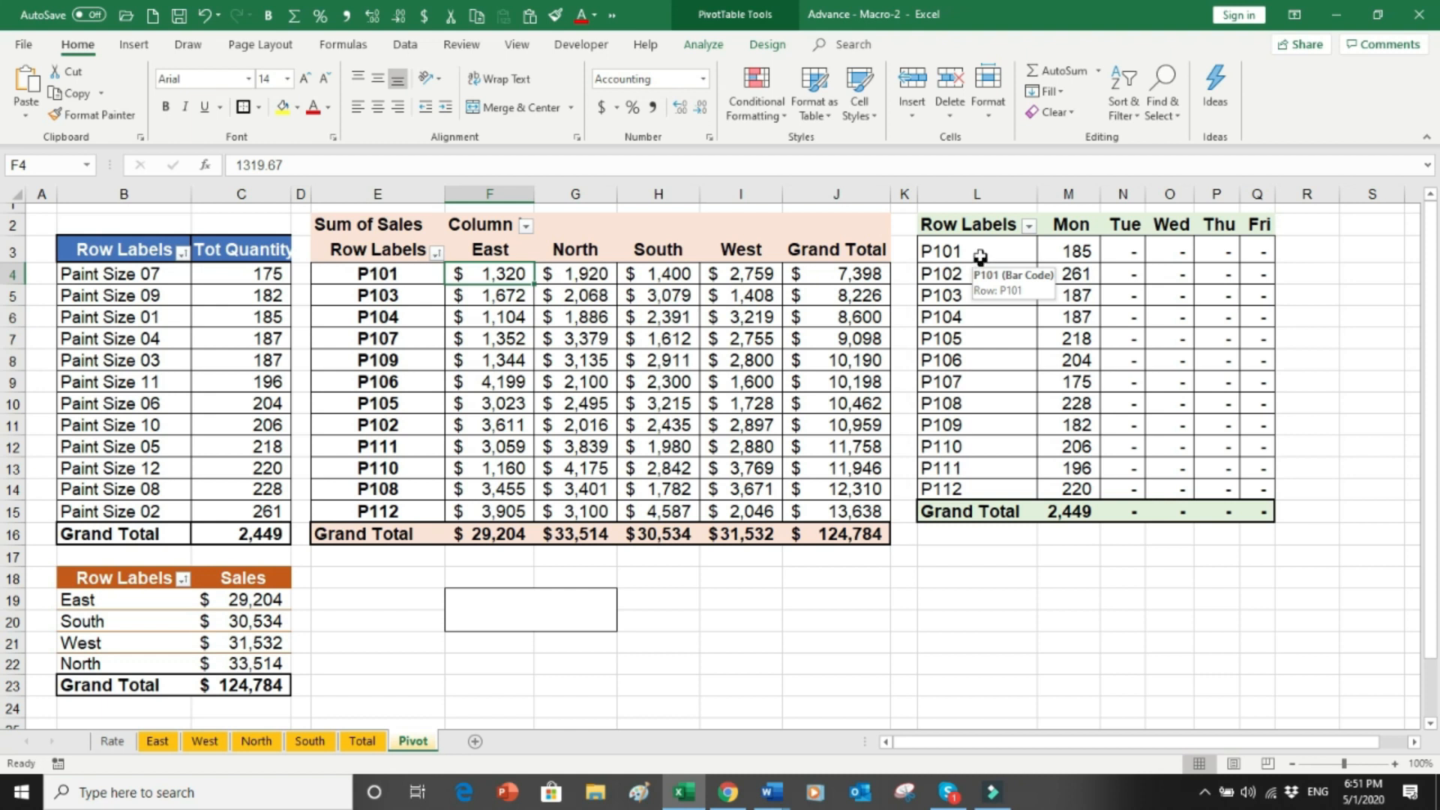
pyautogui.moveTo(978, 251); pyautogui.dragTo(971, 360)
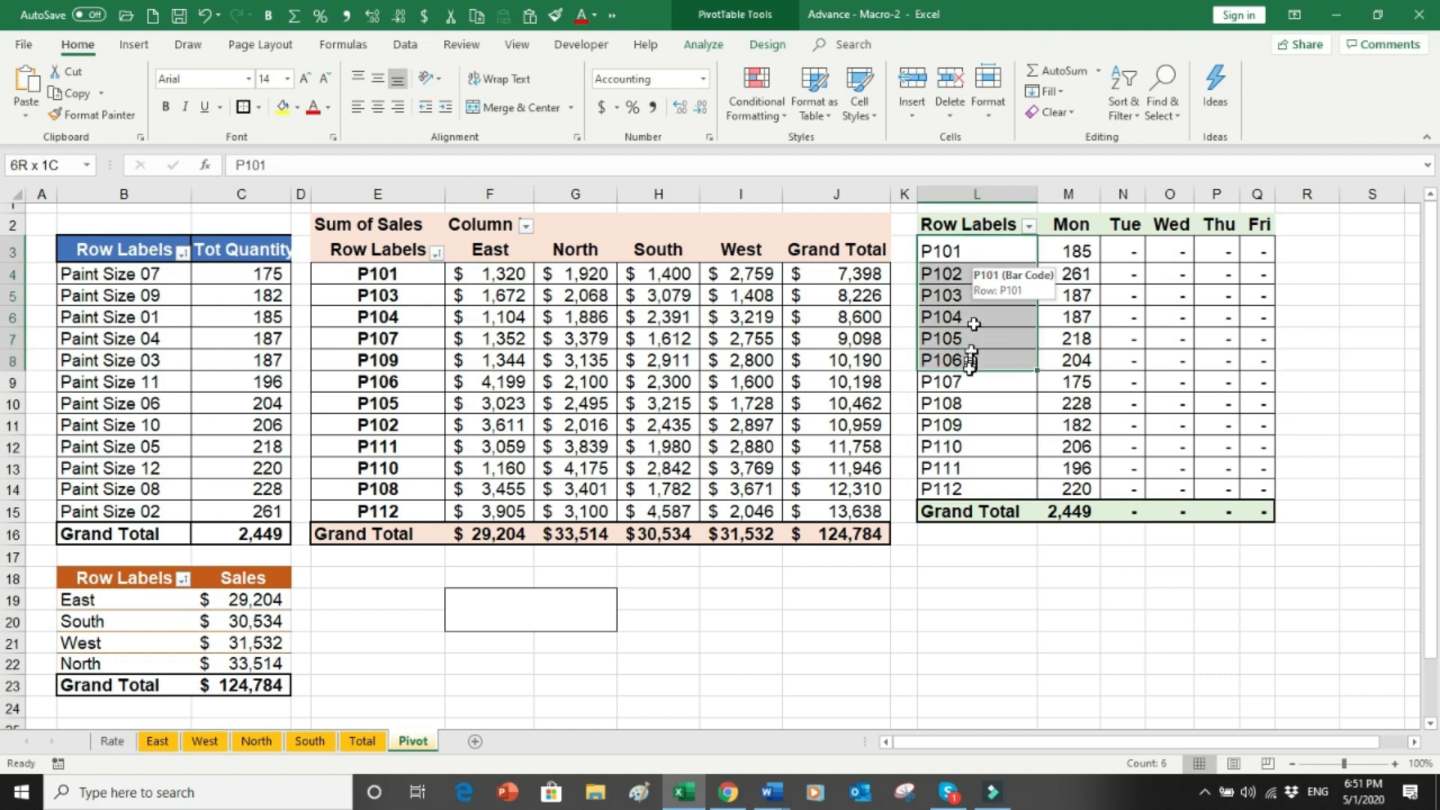
pyautogui.moveTo(1060, 275); pyautogui.dragTo(1049, 422)
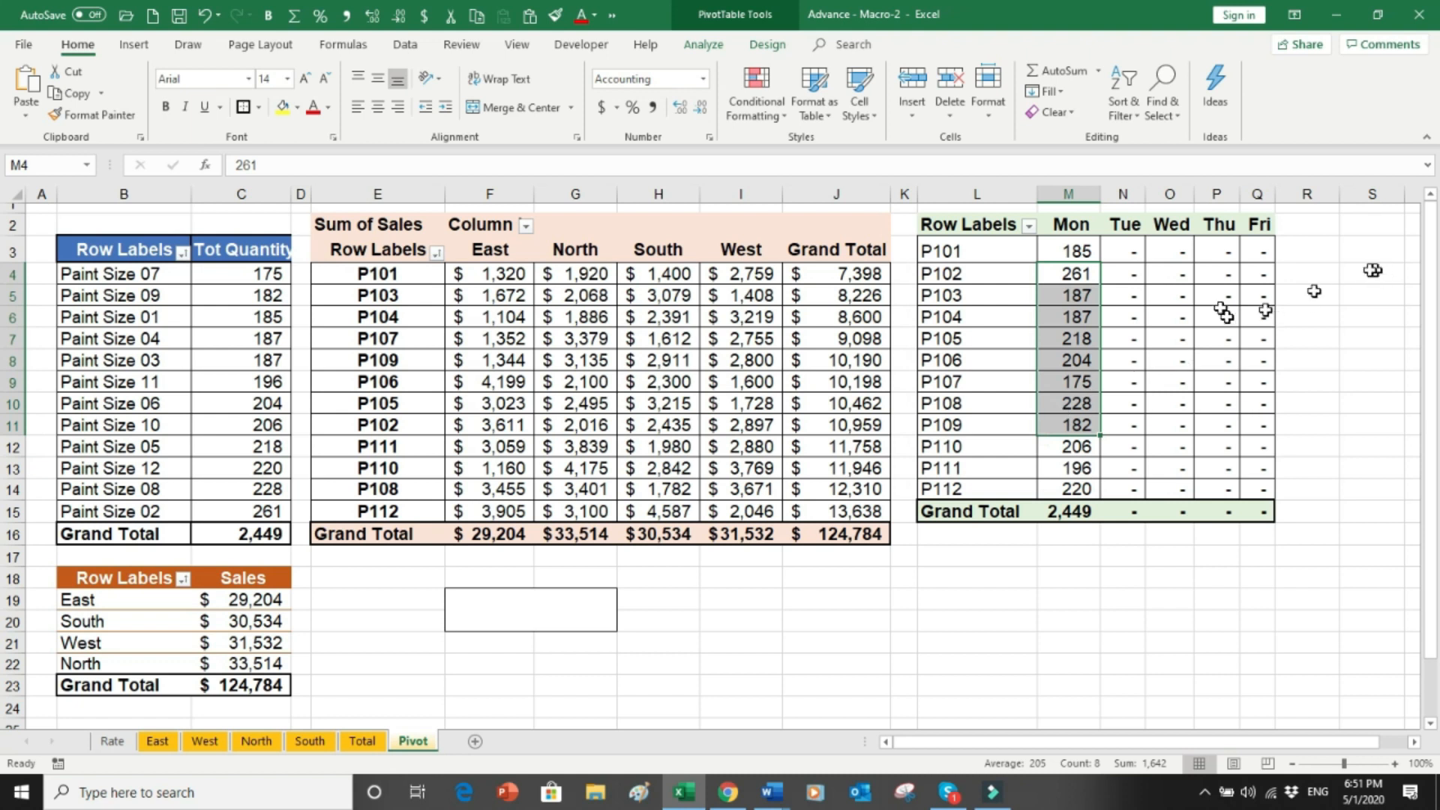
pyautogui.moveTo(1273, 199); pyautogui.dragTo(1283, 199)
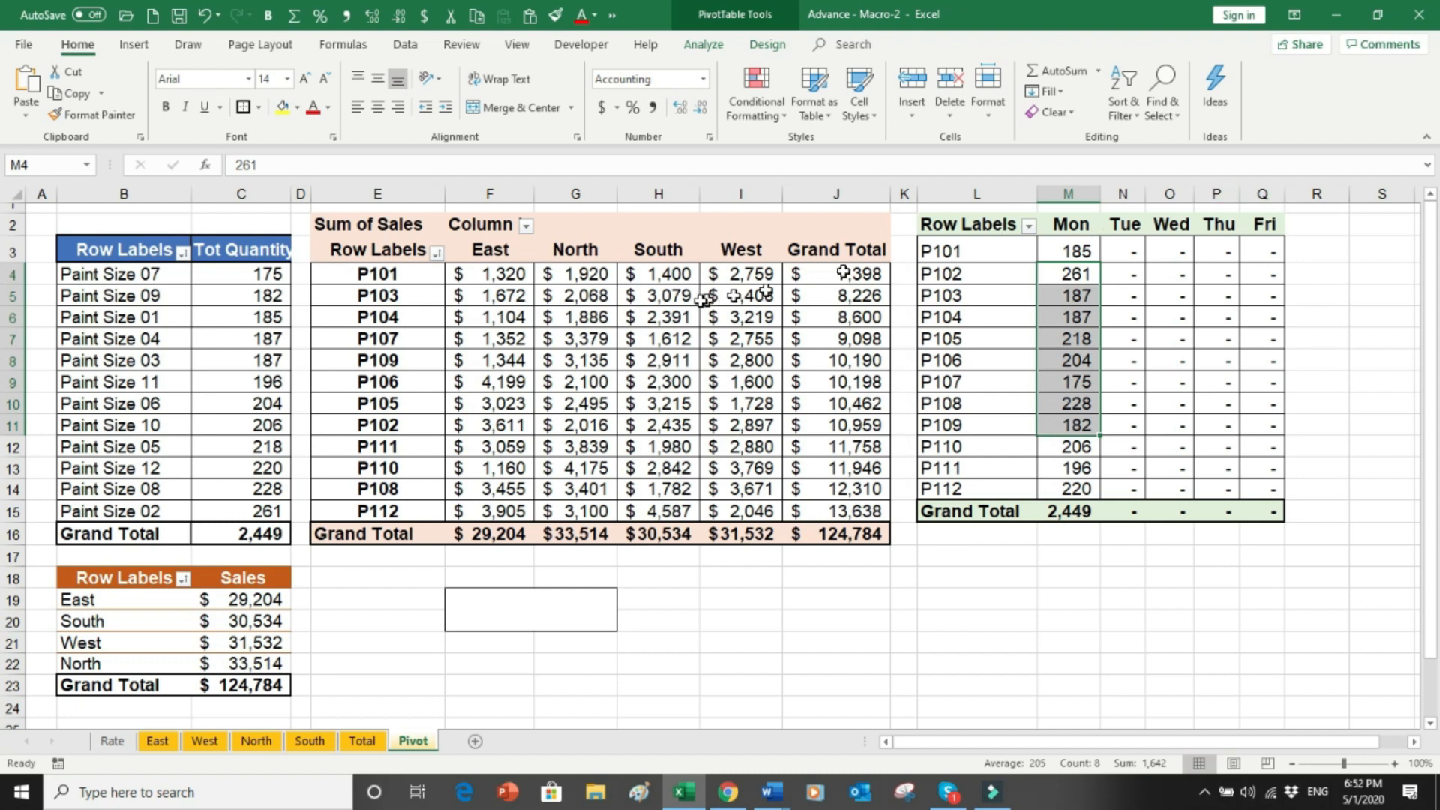
# Step: Examine the outlet names and their sales in the pivot table that summarises Sales by location
pyautogui.click(47, 577)
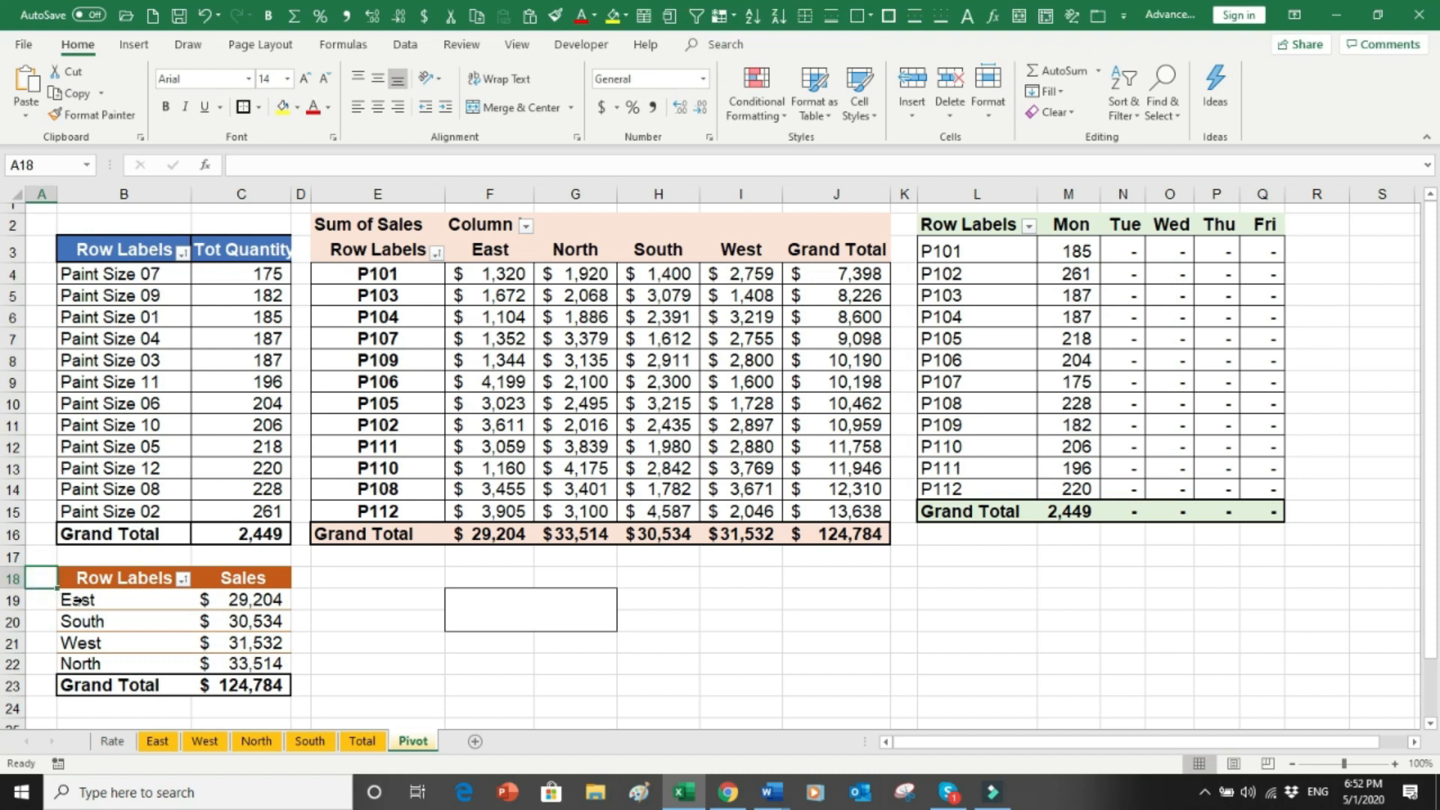
pyautogui.moveTo(85, 599); pyautogui.dragTo(106, 669)
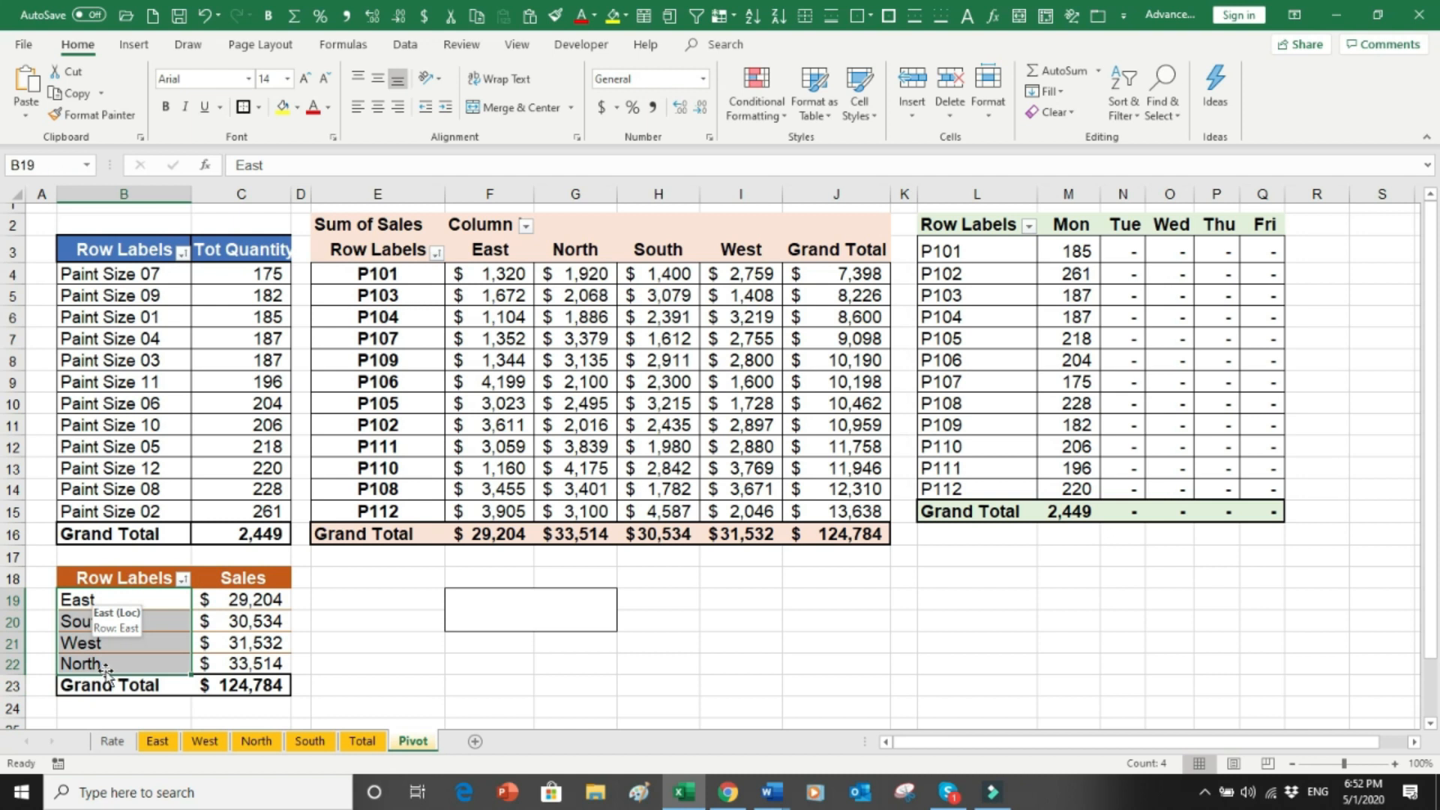
pyautogui.click(241, 603)
pyautogui.moveTo(307, 660); pyautogui.dragTo(261, 662)
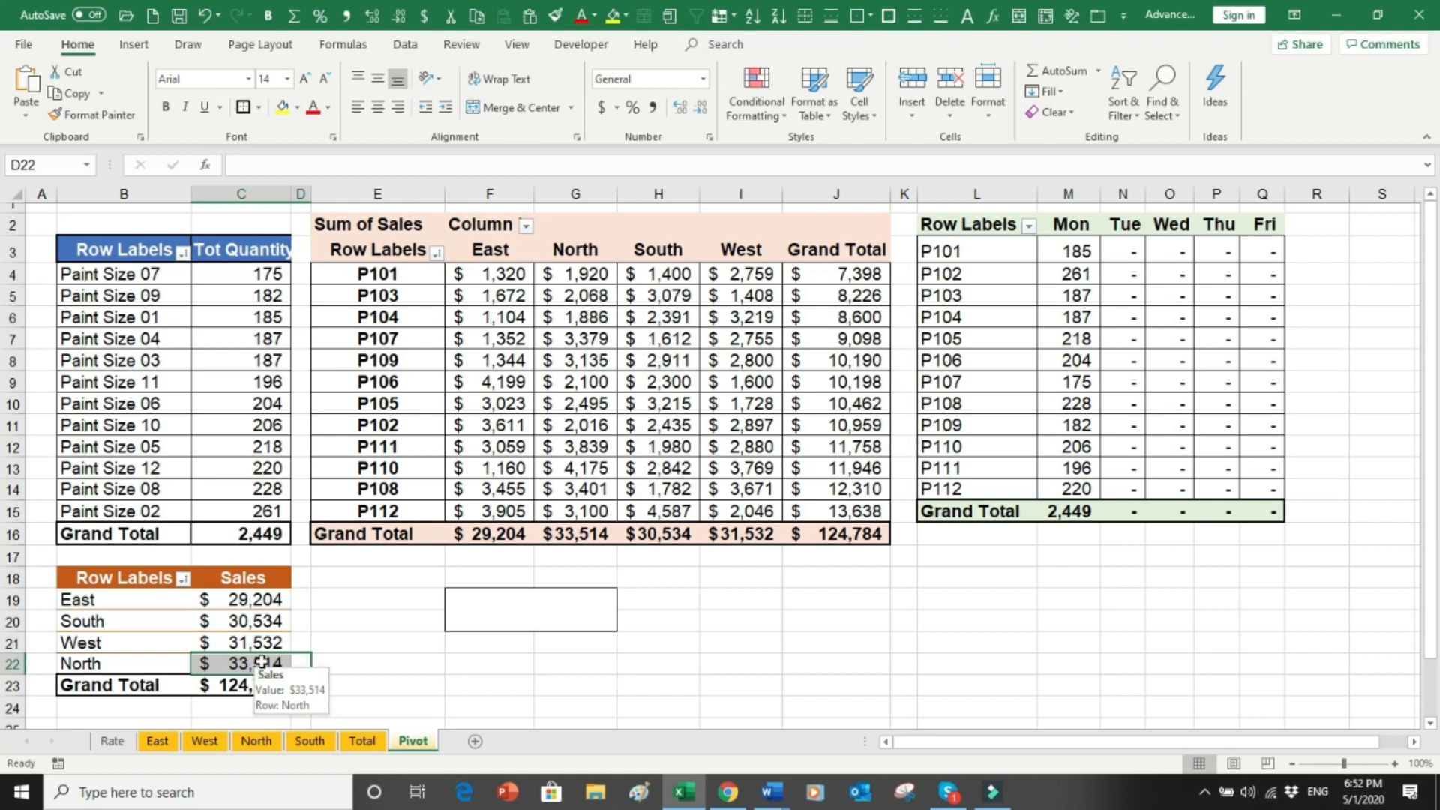
# Step: Compare the Mon to Fri quantities on the East sheet with the East rows at the start of the Total table
pyautogui.click(153, 742)
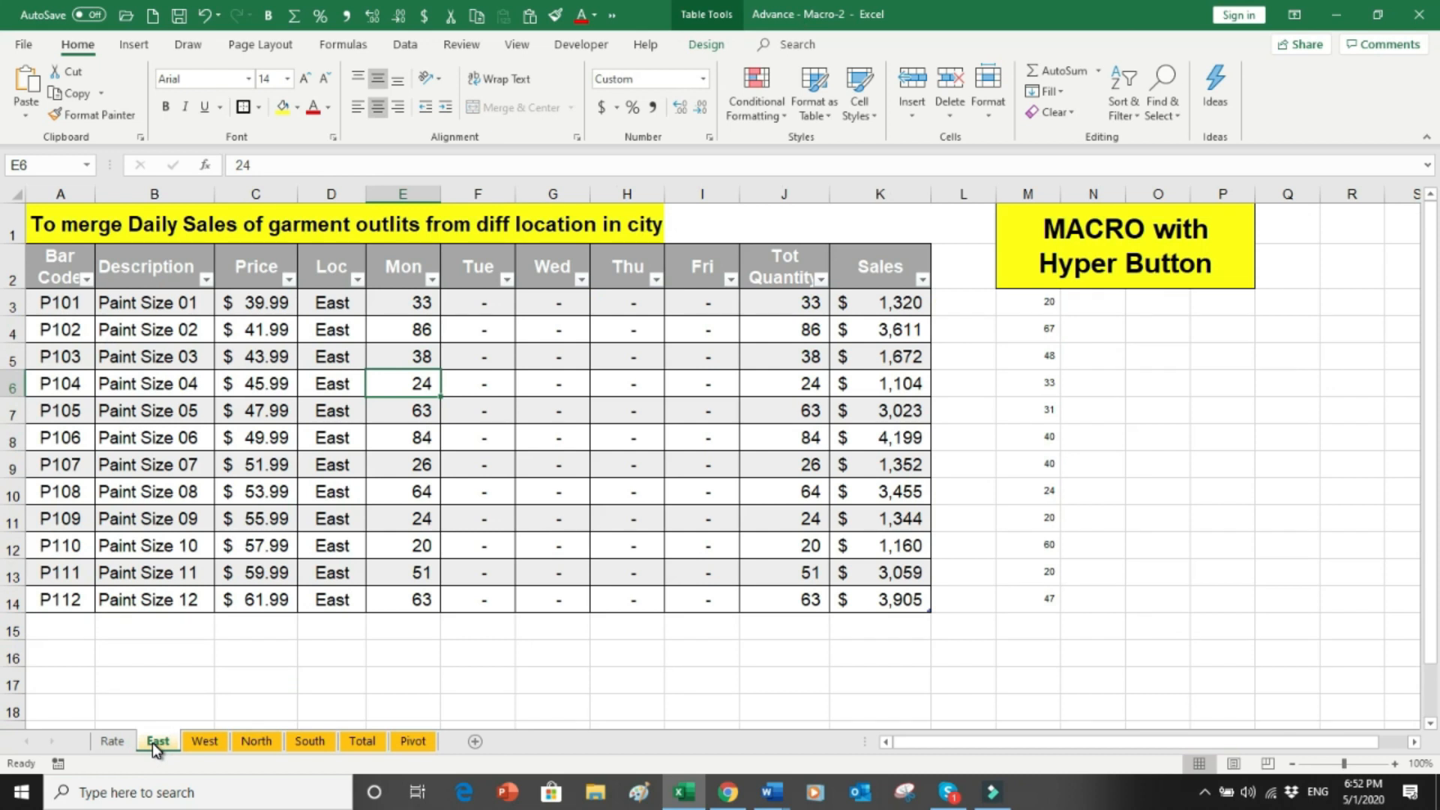
pyautogui.click(399, 306)
pyautogui.moveTo(402, 306); pyautogui.dragTo(684, 594)
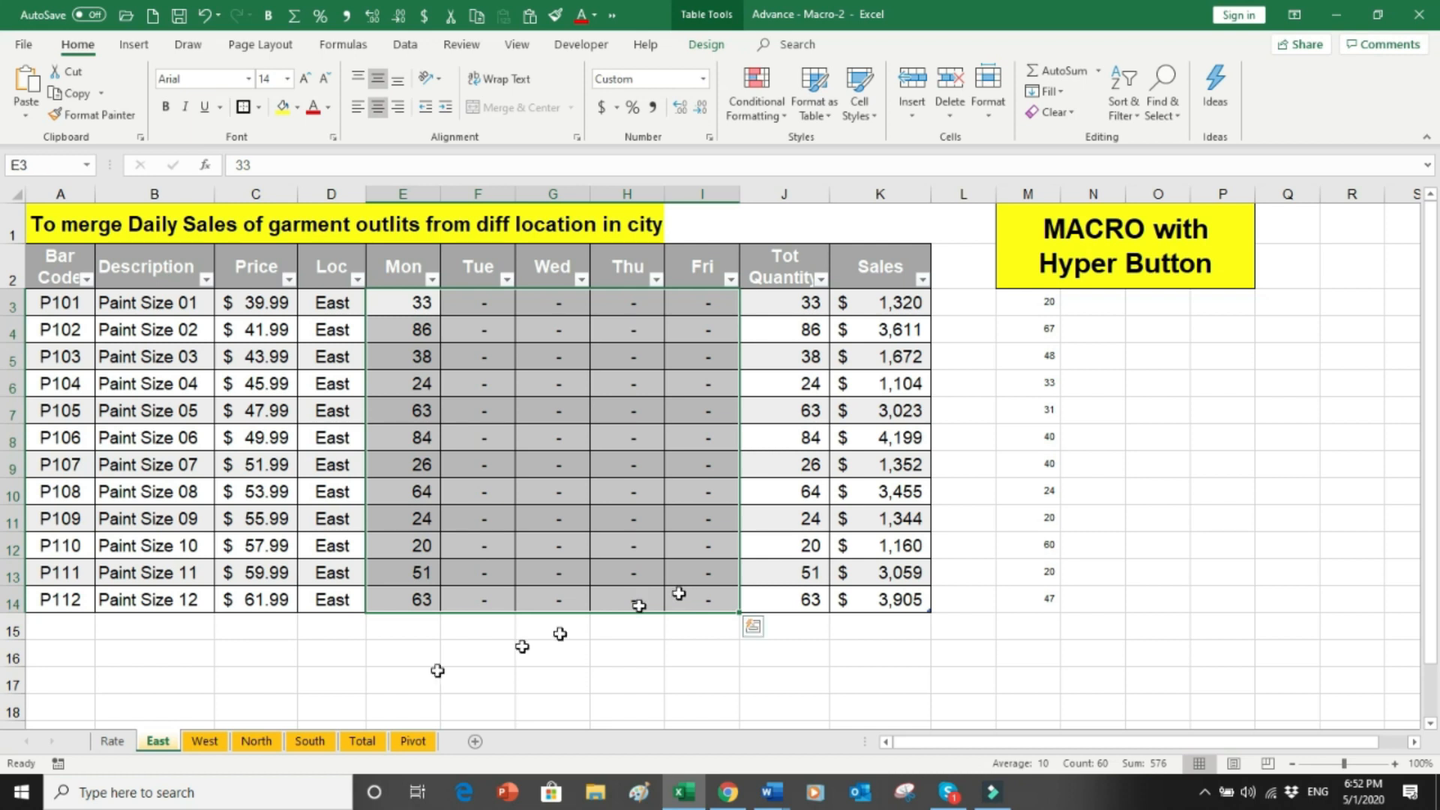
pyautogui.click(360, 742)
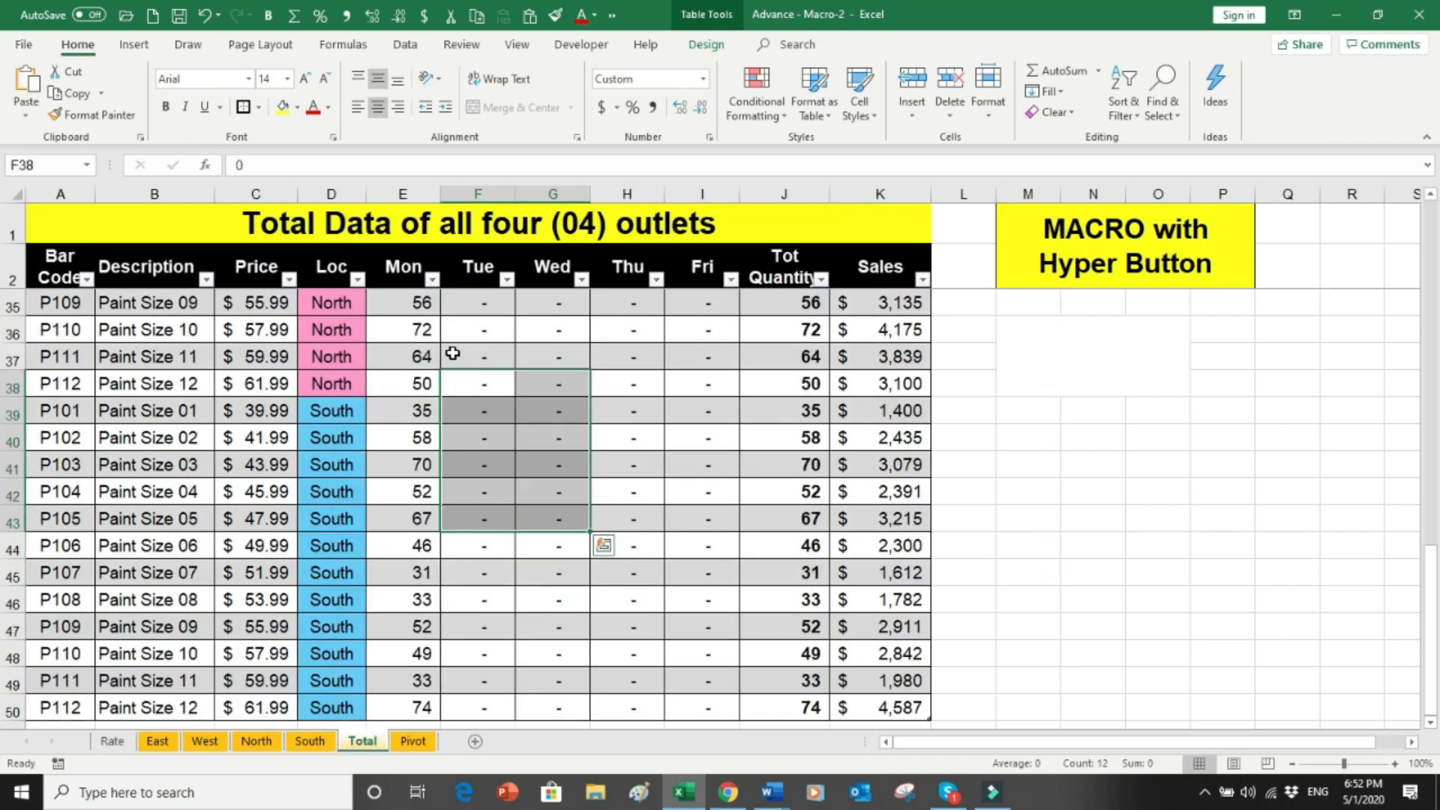
pyautogui.hotkey('ctrl', 'Home')
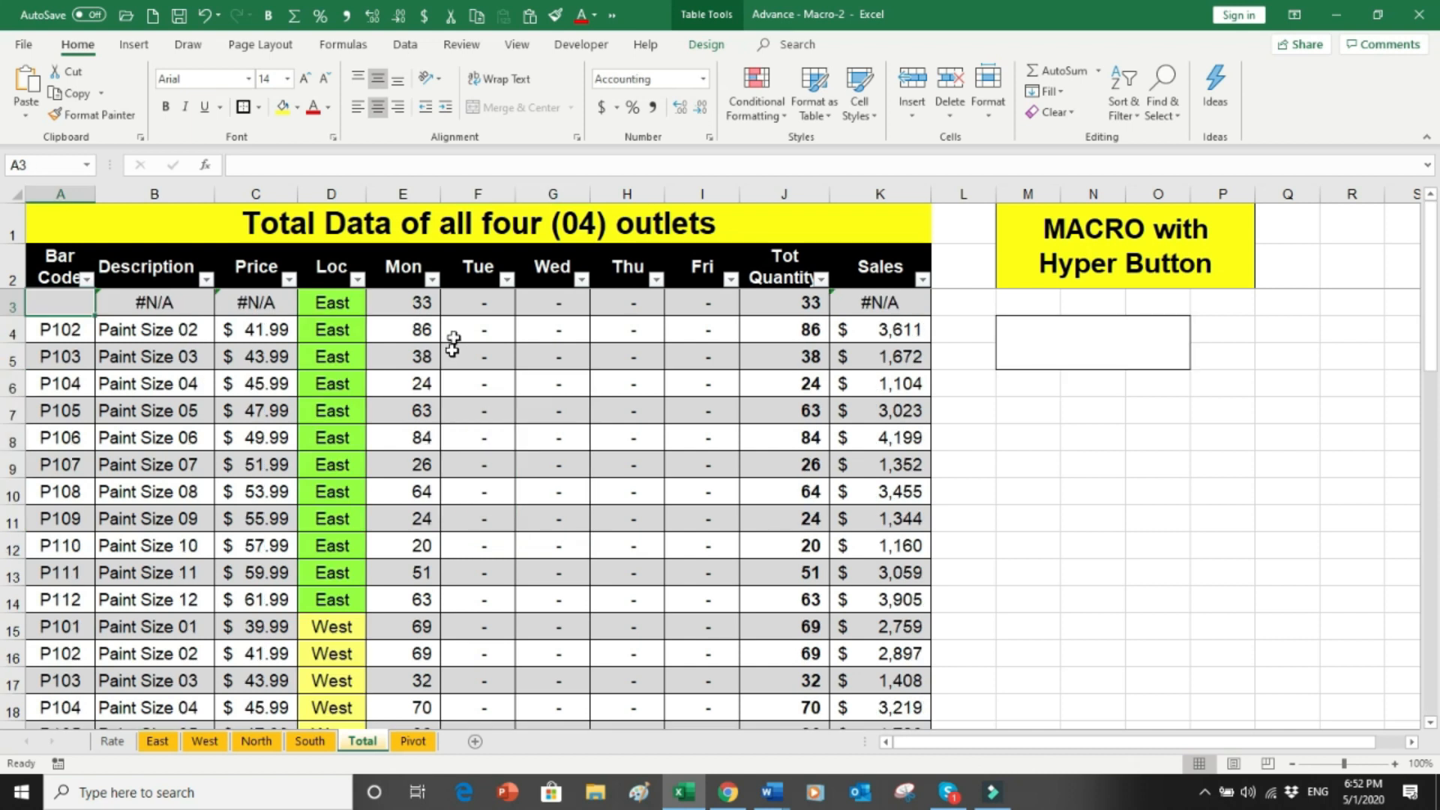
pyautogui.moveTo(480, 300); pyautogui.dragTo(690, 601)
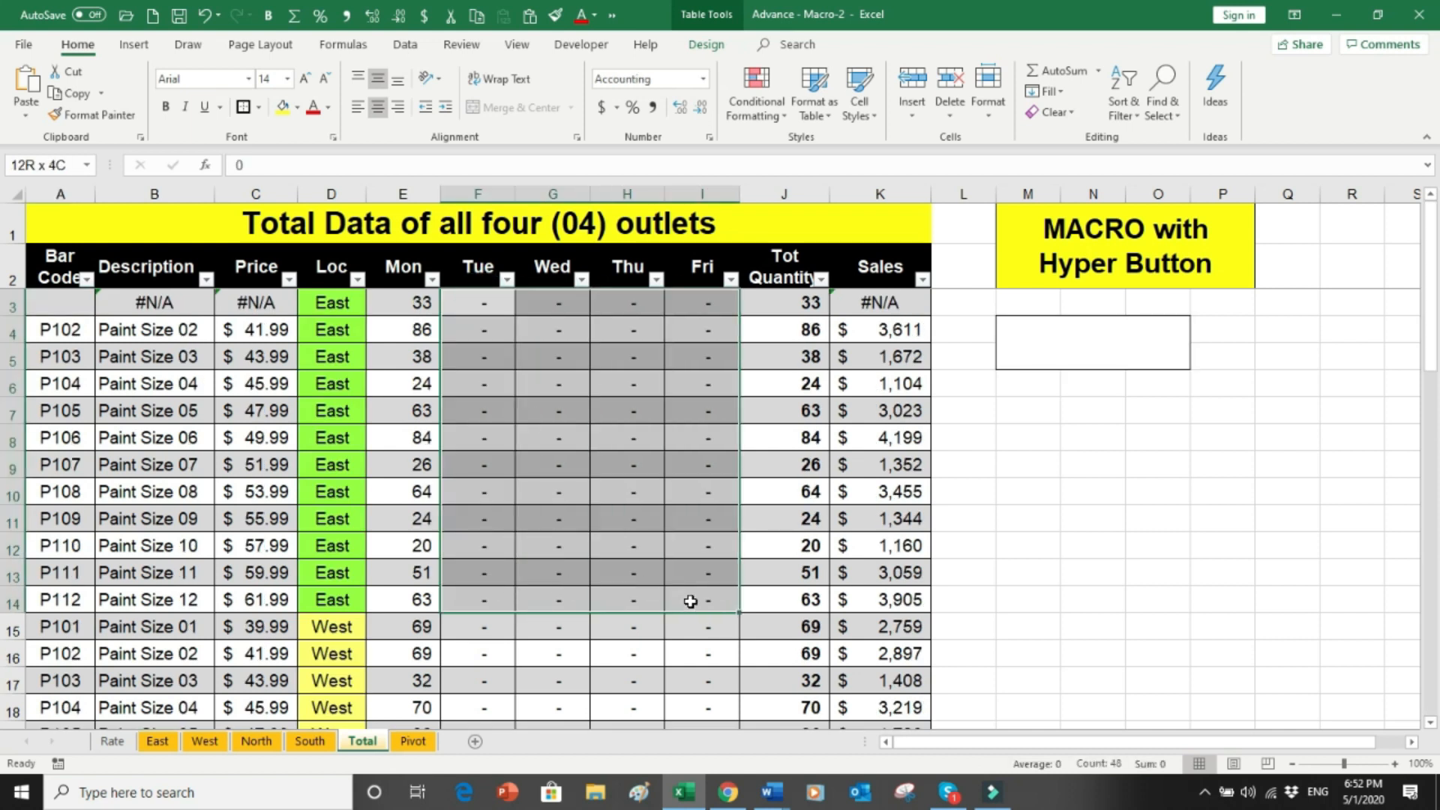
pyautogui.moveTo(420, 300); pyautogui.dragTo(697, 590)
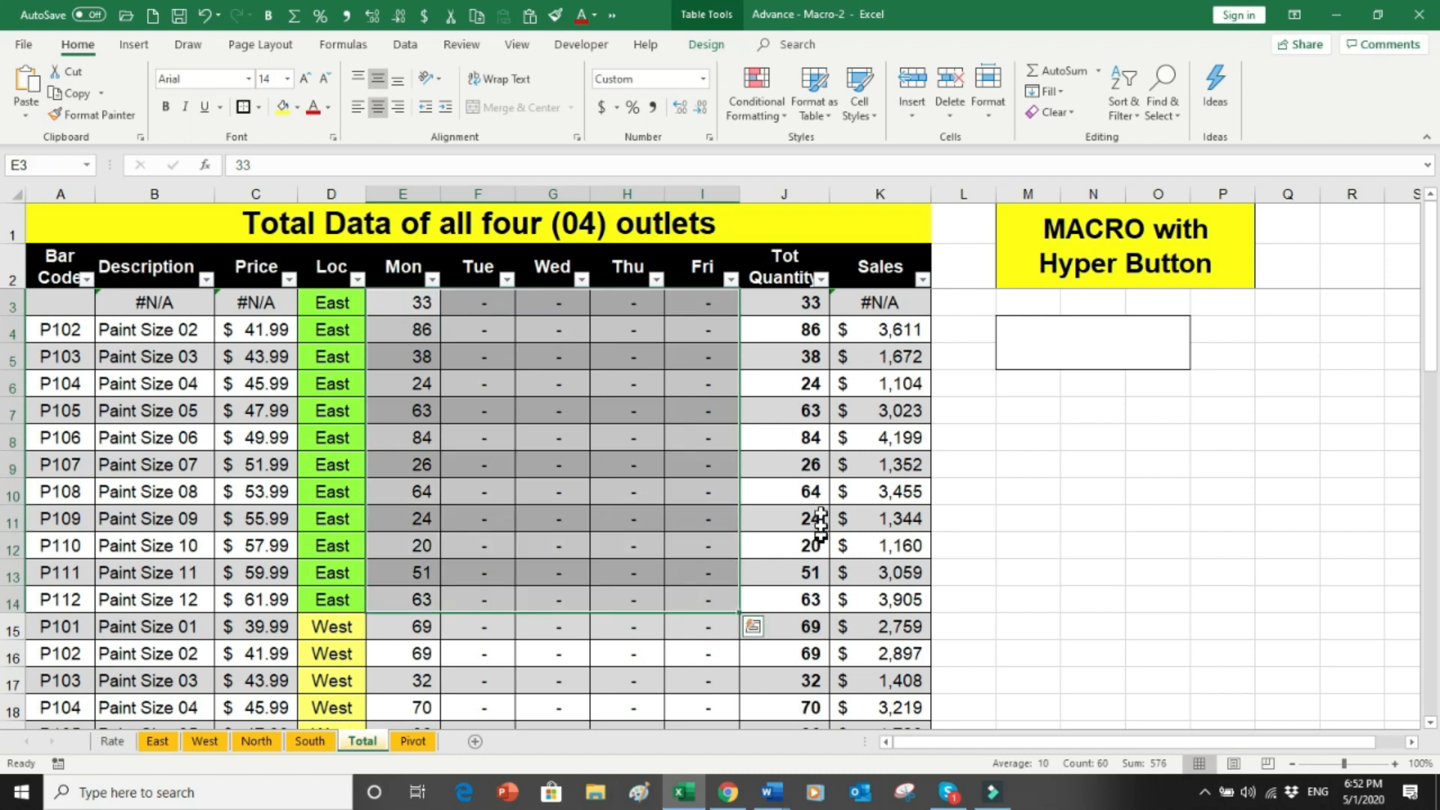
# Step: Fill in the missing bar code P101 in cell A3 of the Total table and save the workbook
pyautogui.click(888, 334)
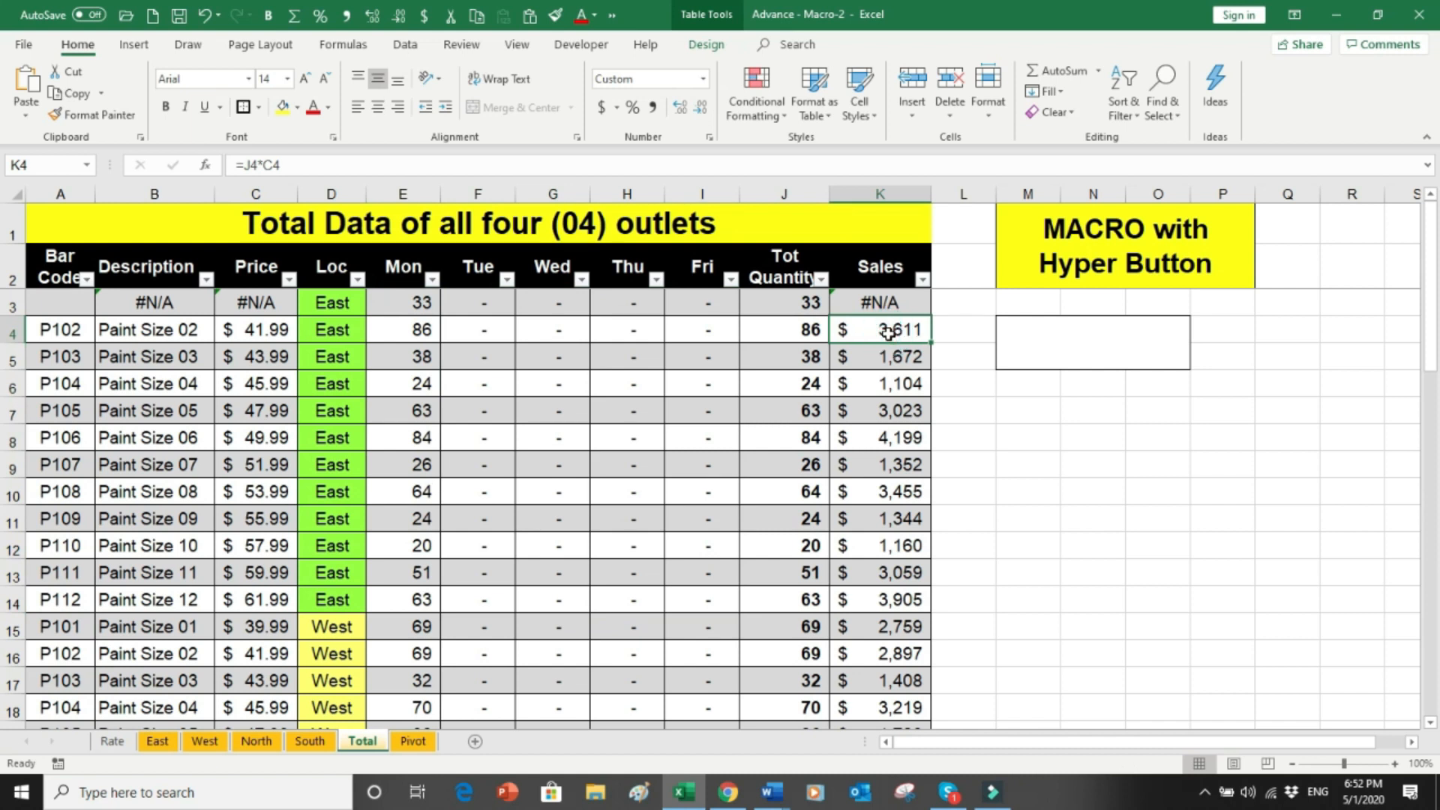
pyautogui.press('Up')
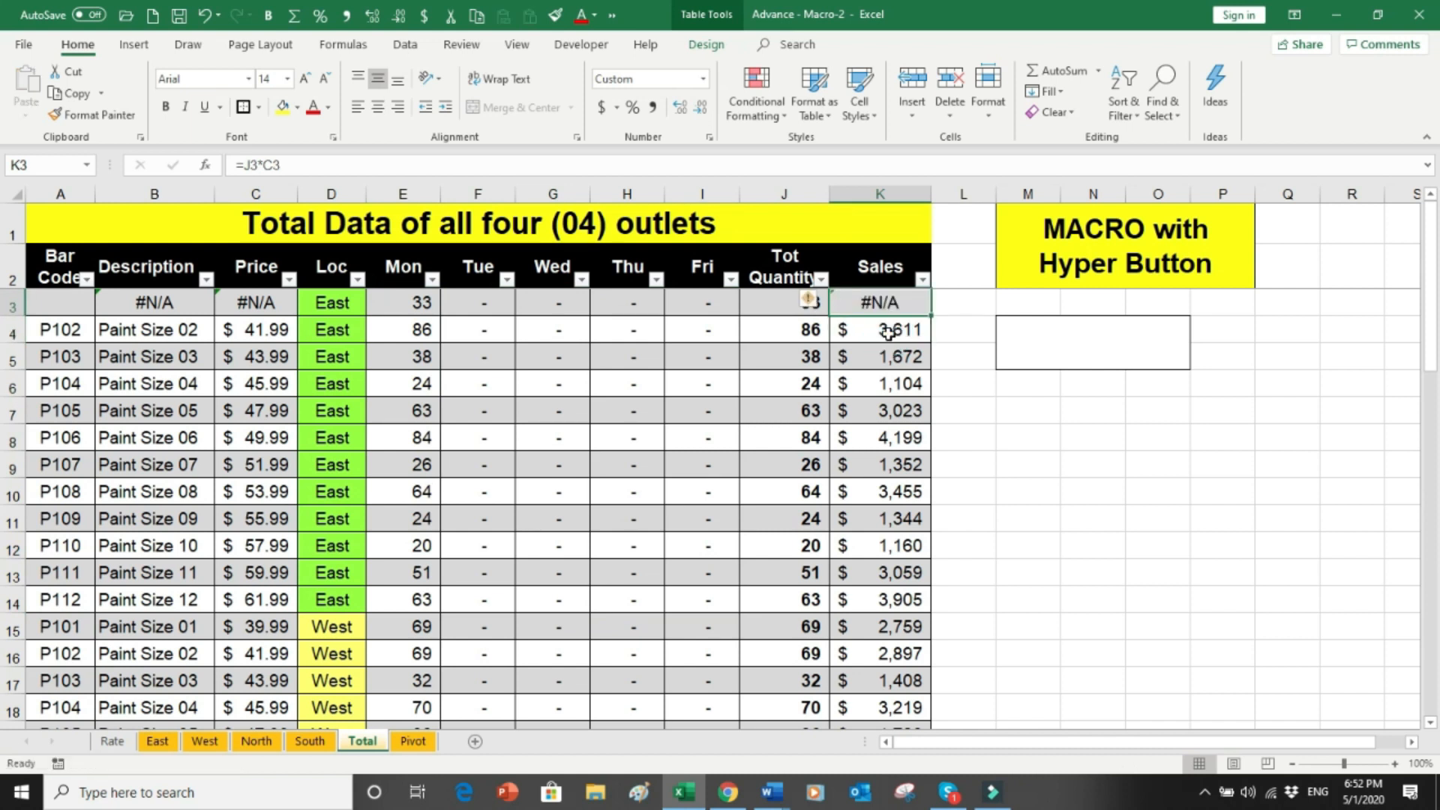
pyautogui.press('Up')
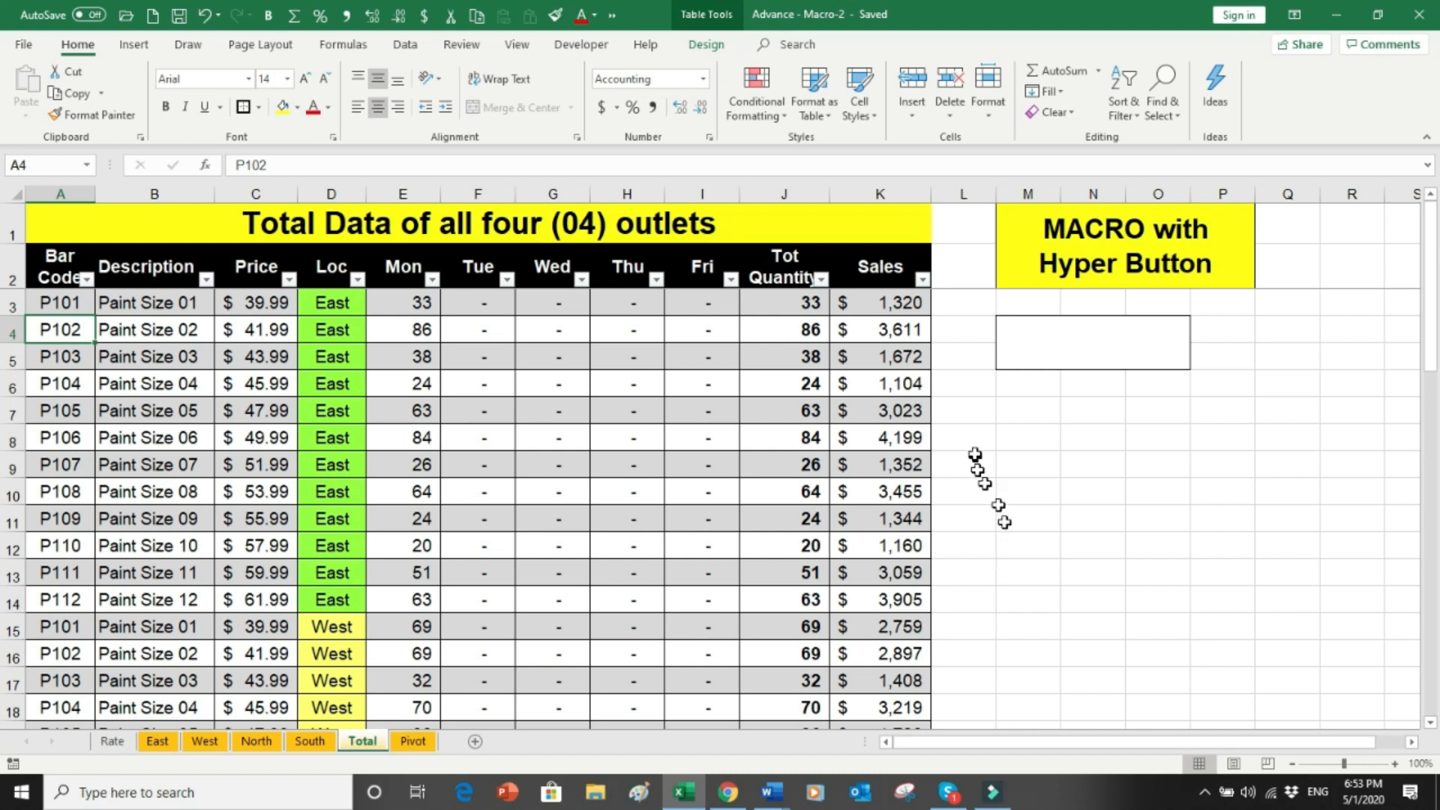
# Step: Start recording a macro named UPDATE, stored in This Workbook, with the description "Data update"
pyautogui.click(1016, 435)
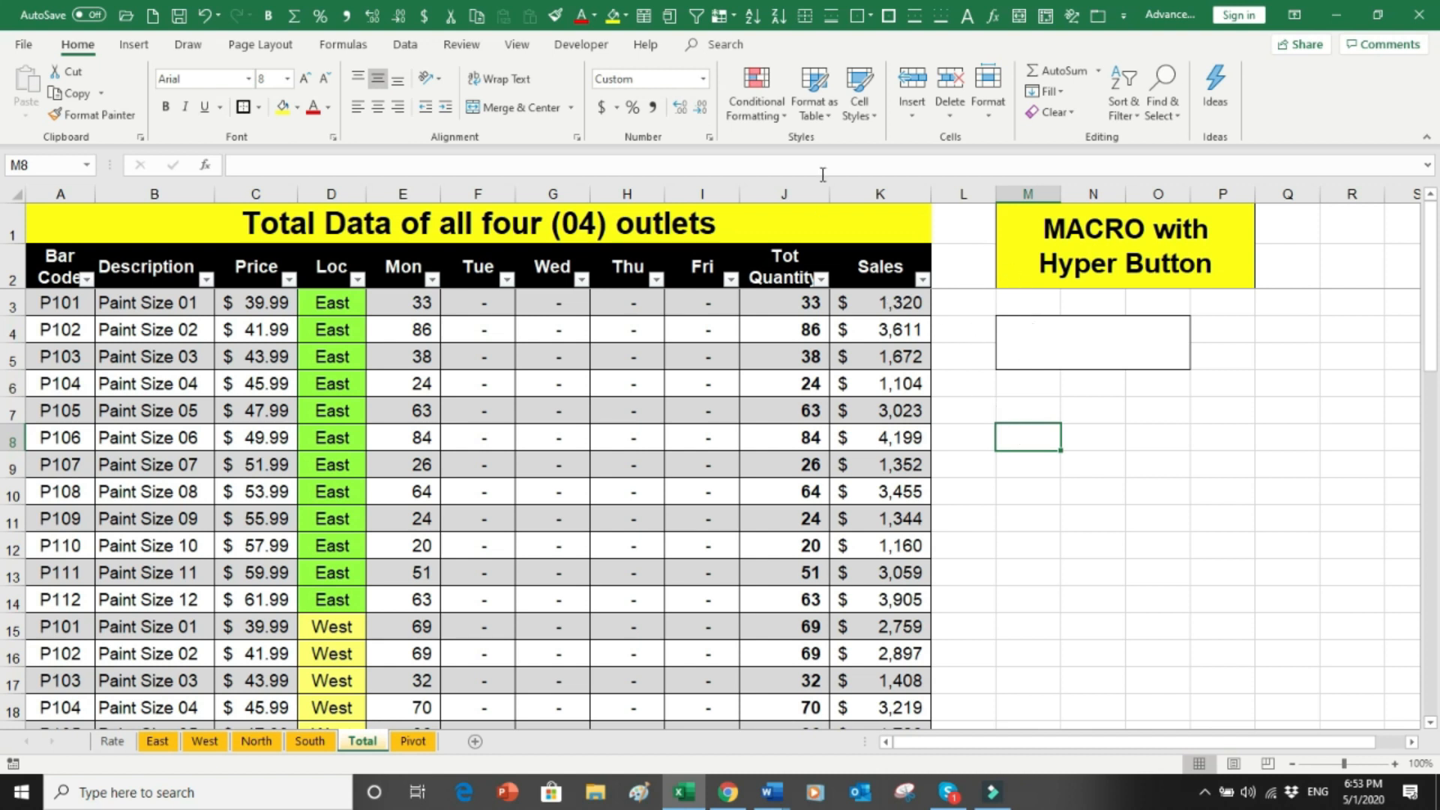
pyautogui.click(517, 45)
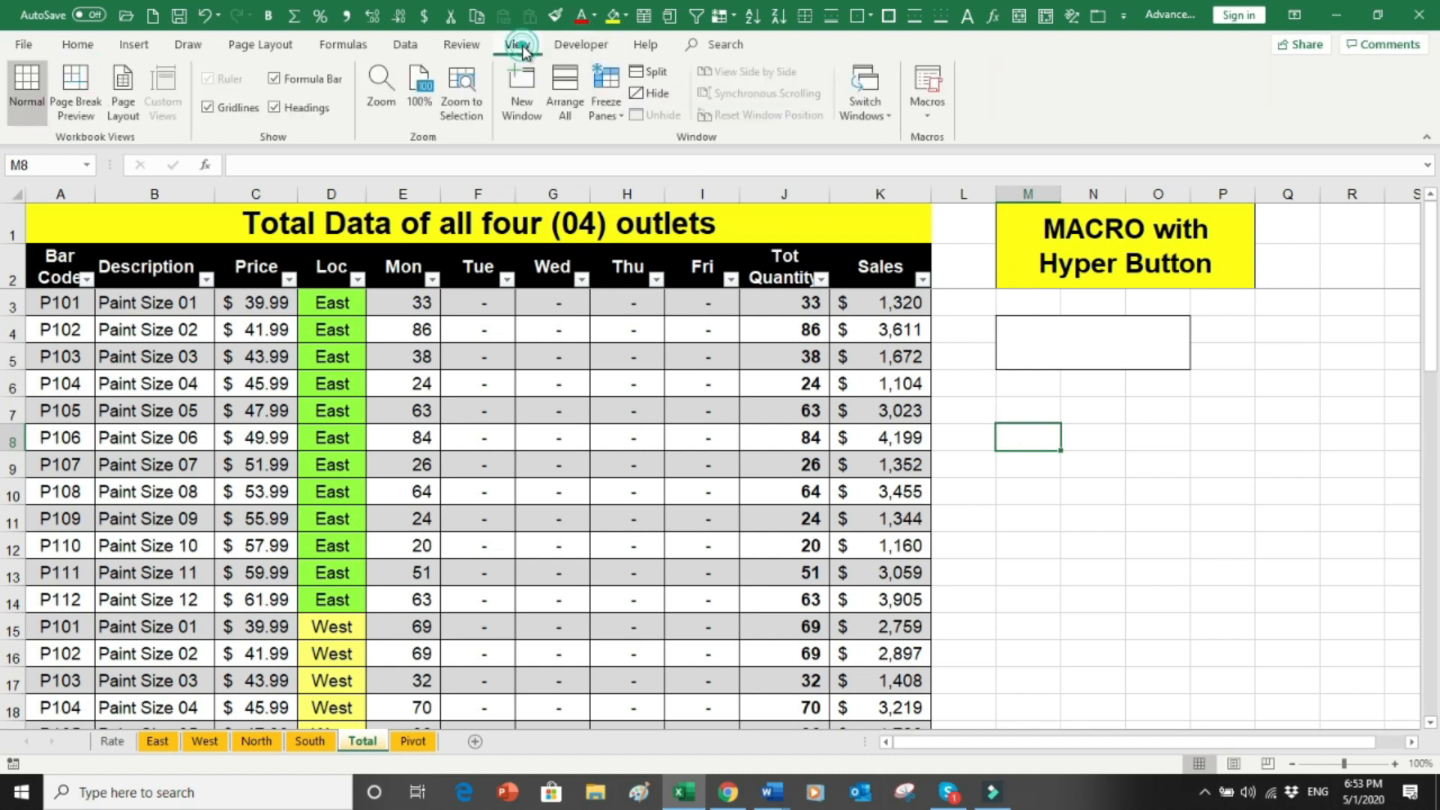
pyautogui.click(928, 107)
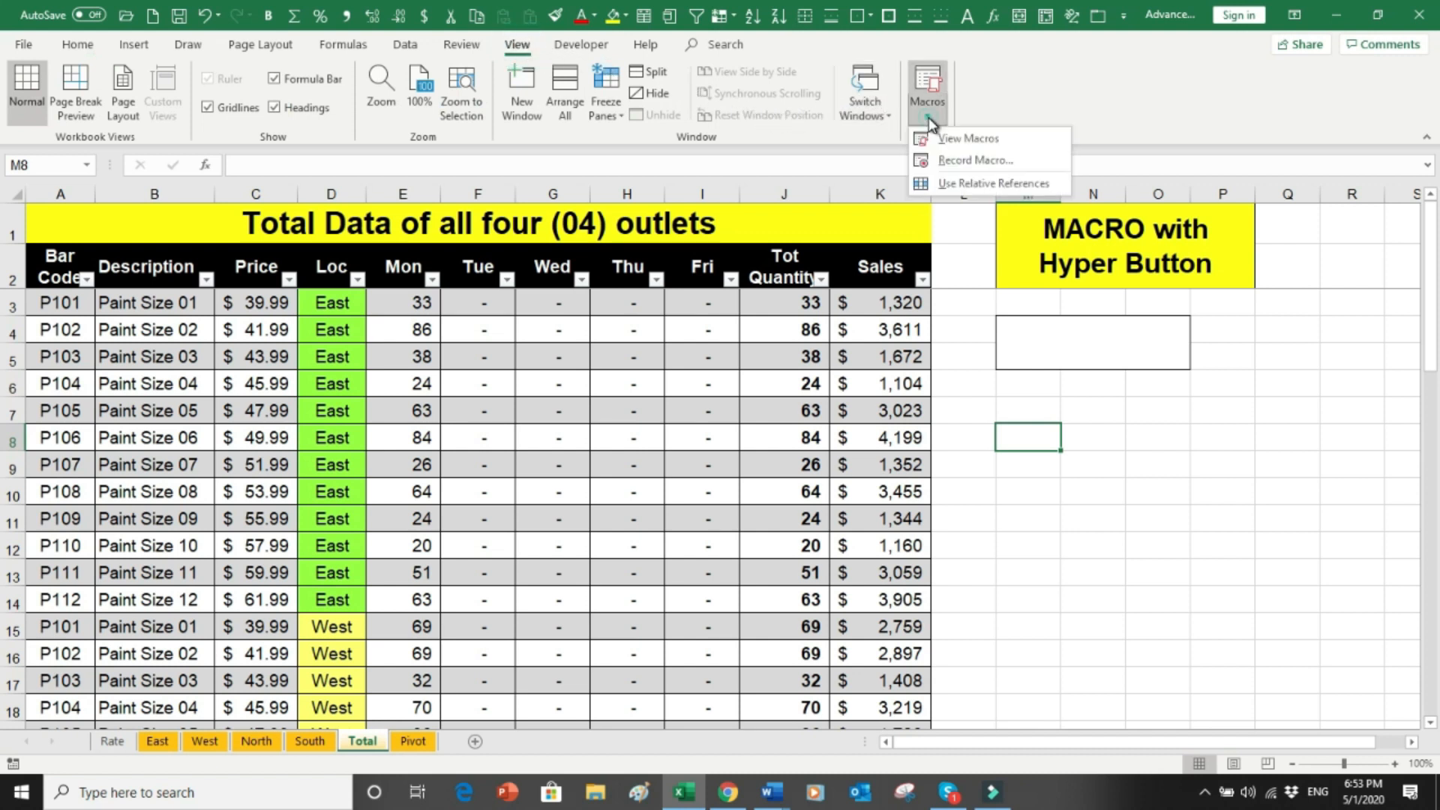
pyautogui.click(976, 161)
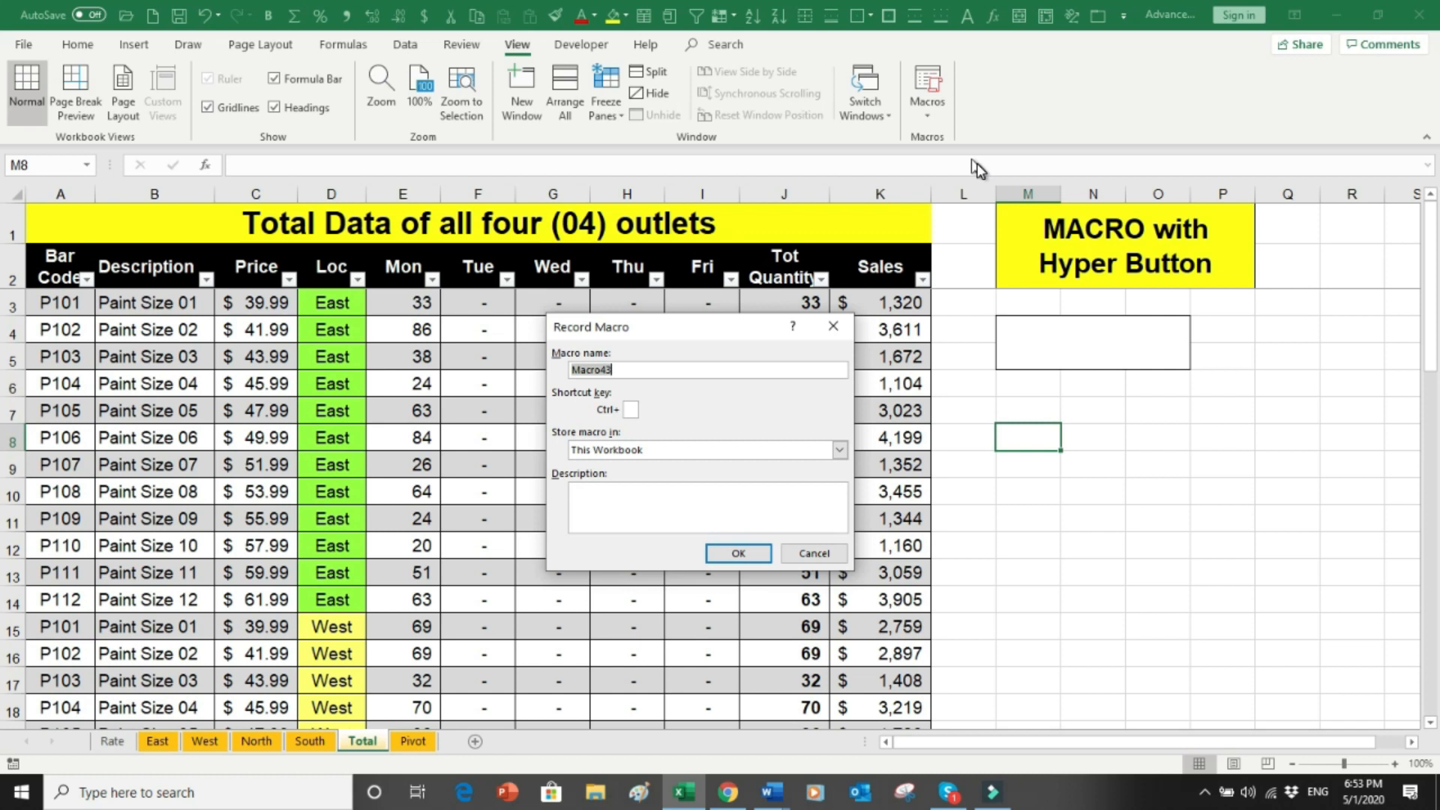
pyautogui.write('UPDATE')
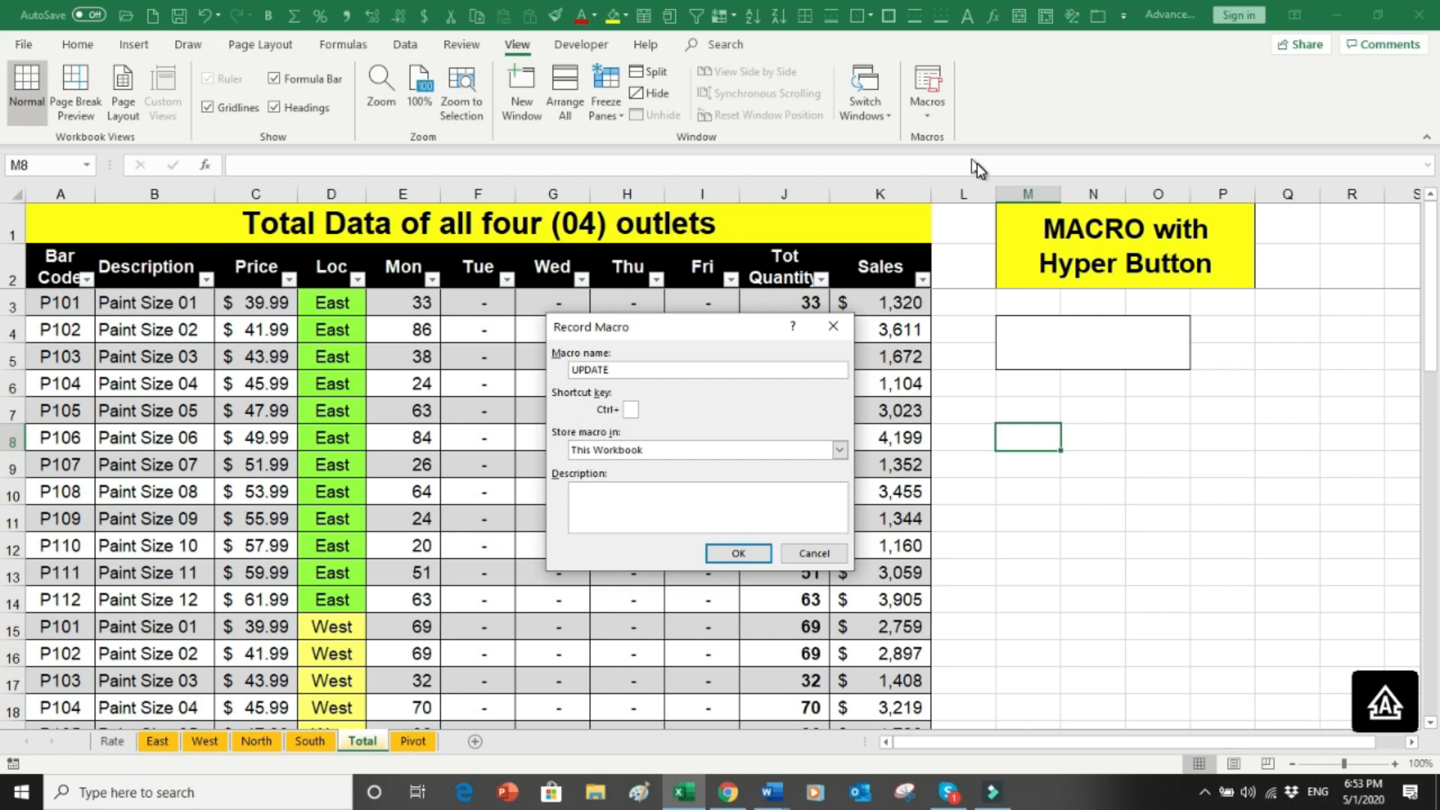
pyautogui.press('Tab')
pyautogui.press('Tab')
pyautogui.write('Data ')
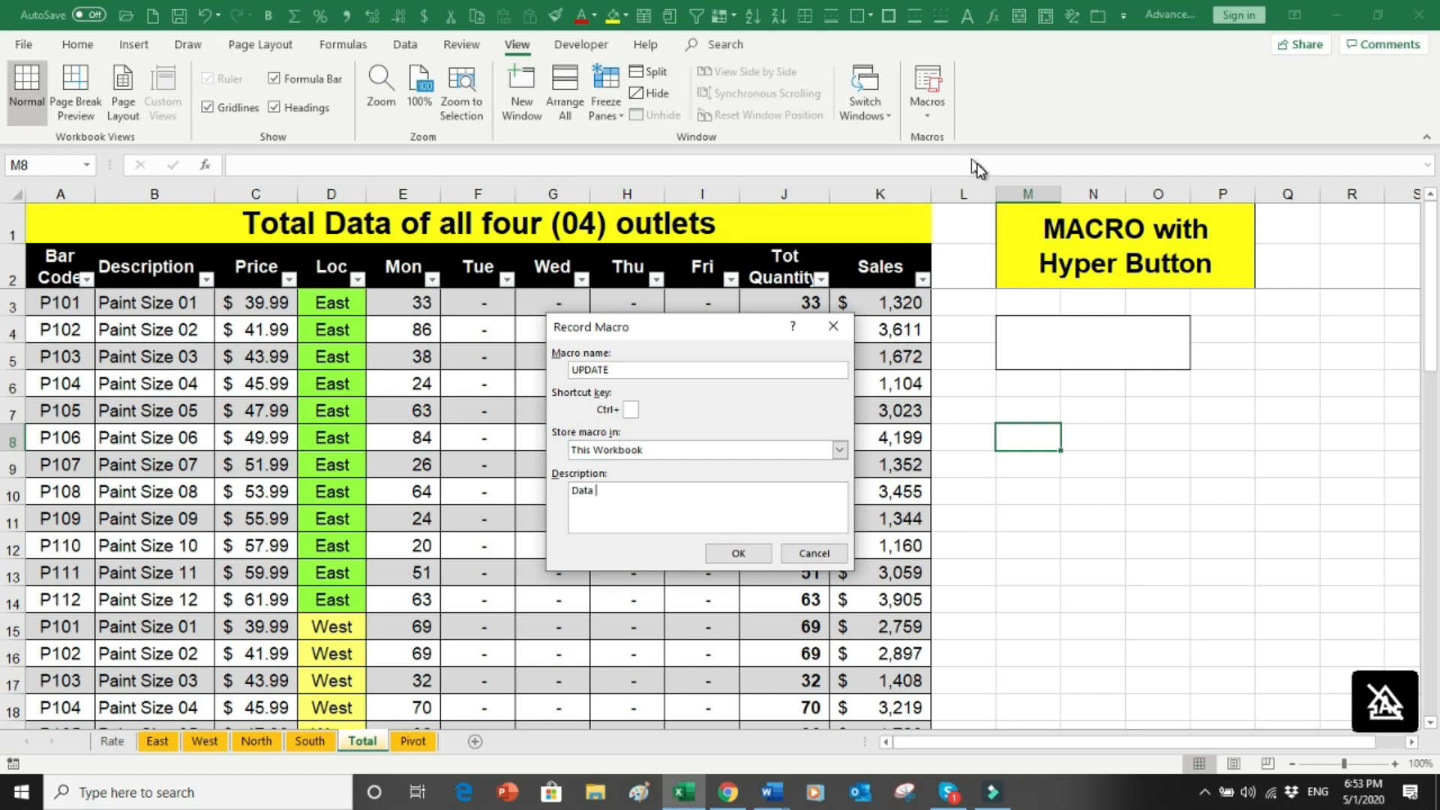
pyautogui.write('upda')
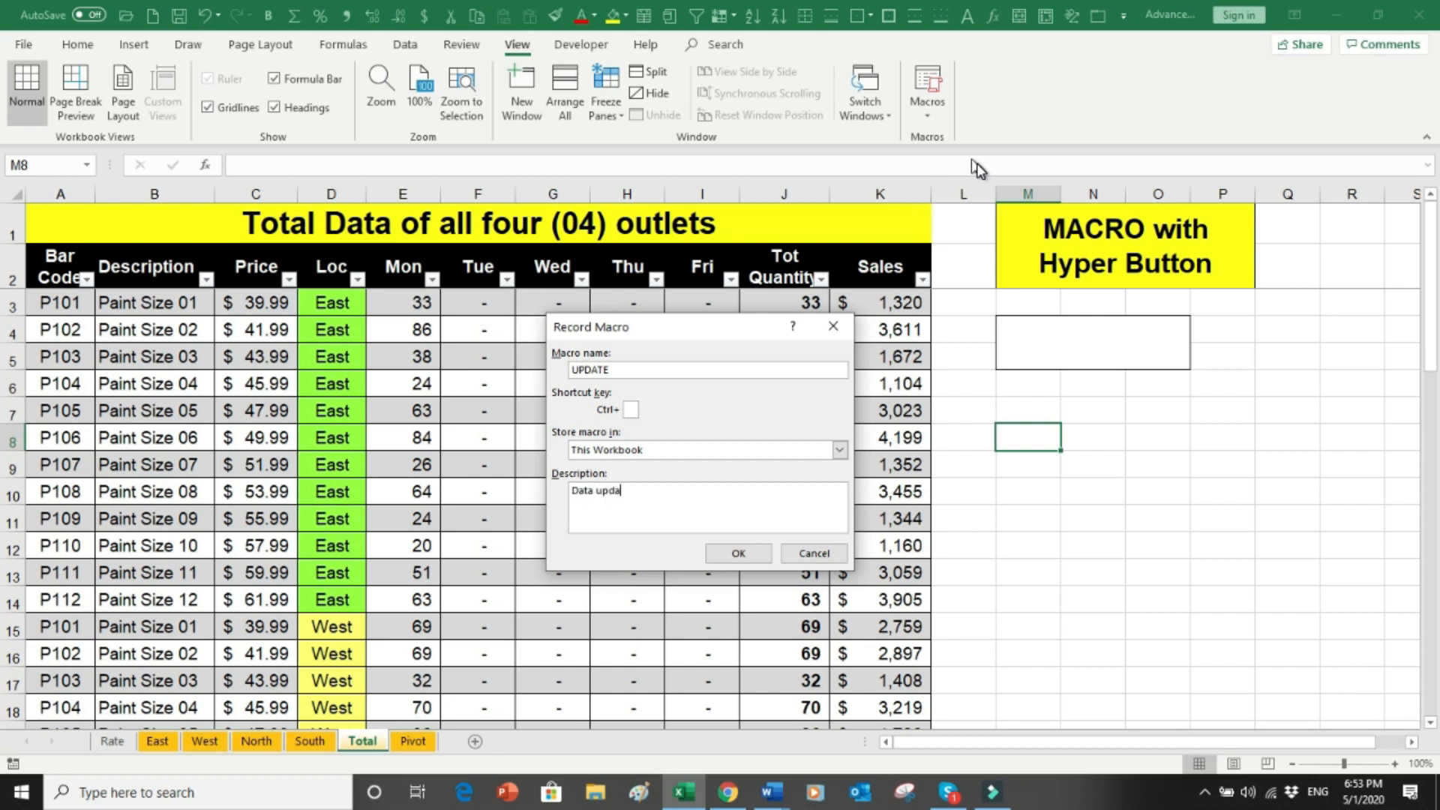
pyautogui.write('te')
pyautogui.click(733, 555)
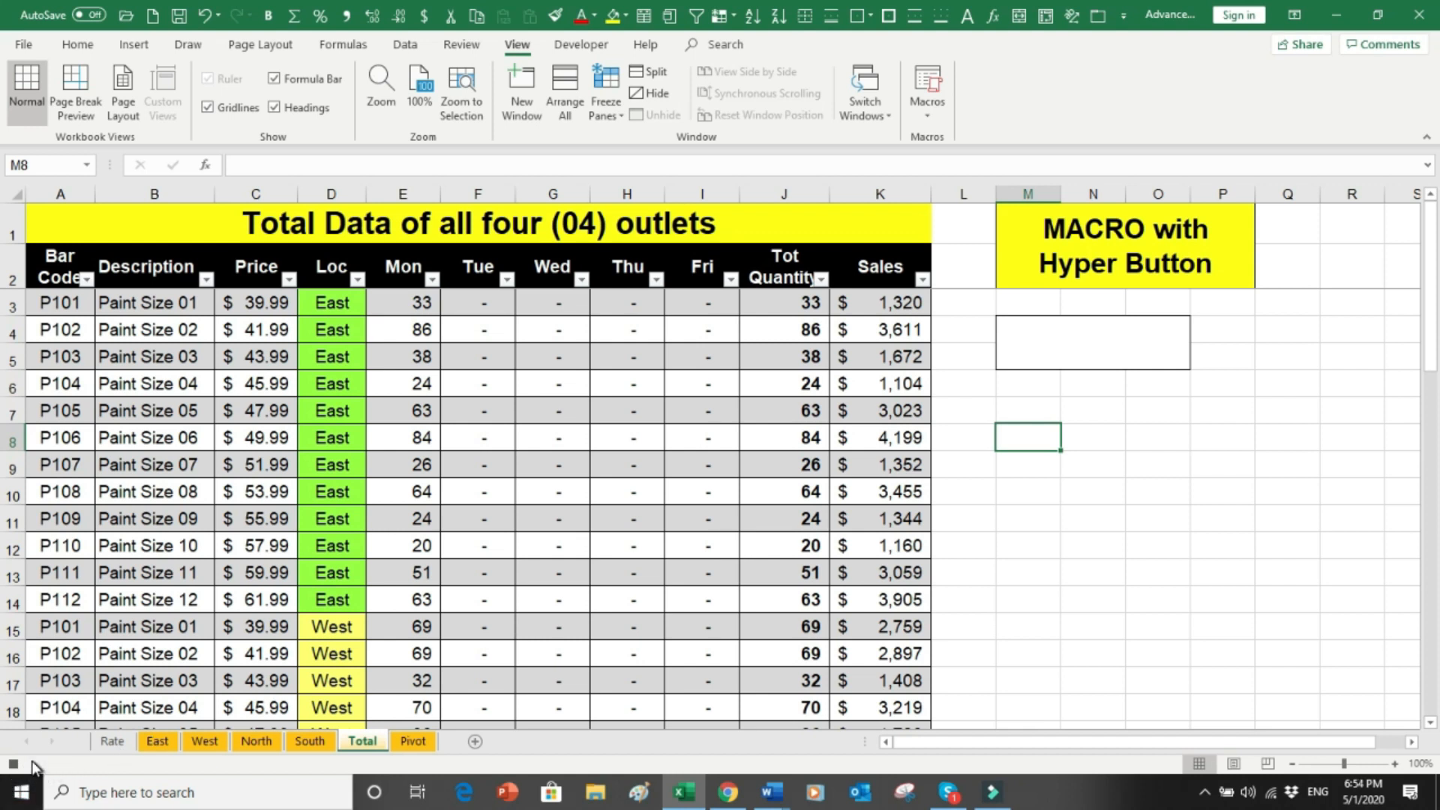
# Step: Go to the start of the Total table and select cell E3, the first Mon quantity
pyautogui.hotkey('ctrl', 'Home')
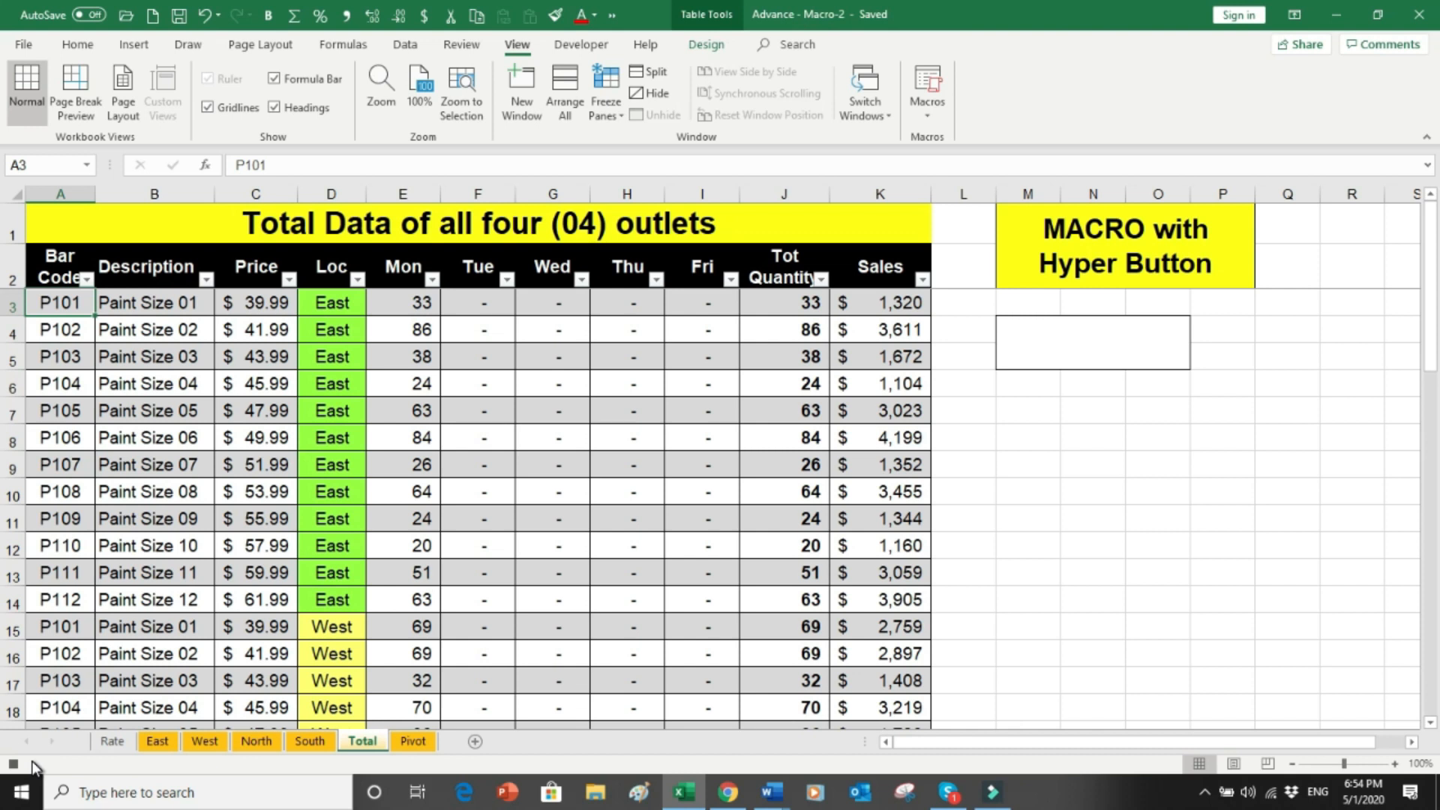
pyautogui.press('Right')
pyautogui.press('Right')
pyautogui.press('Right')
pyautogui.press('Right')
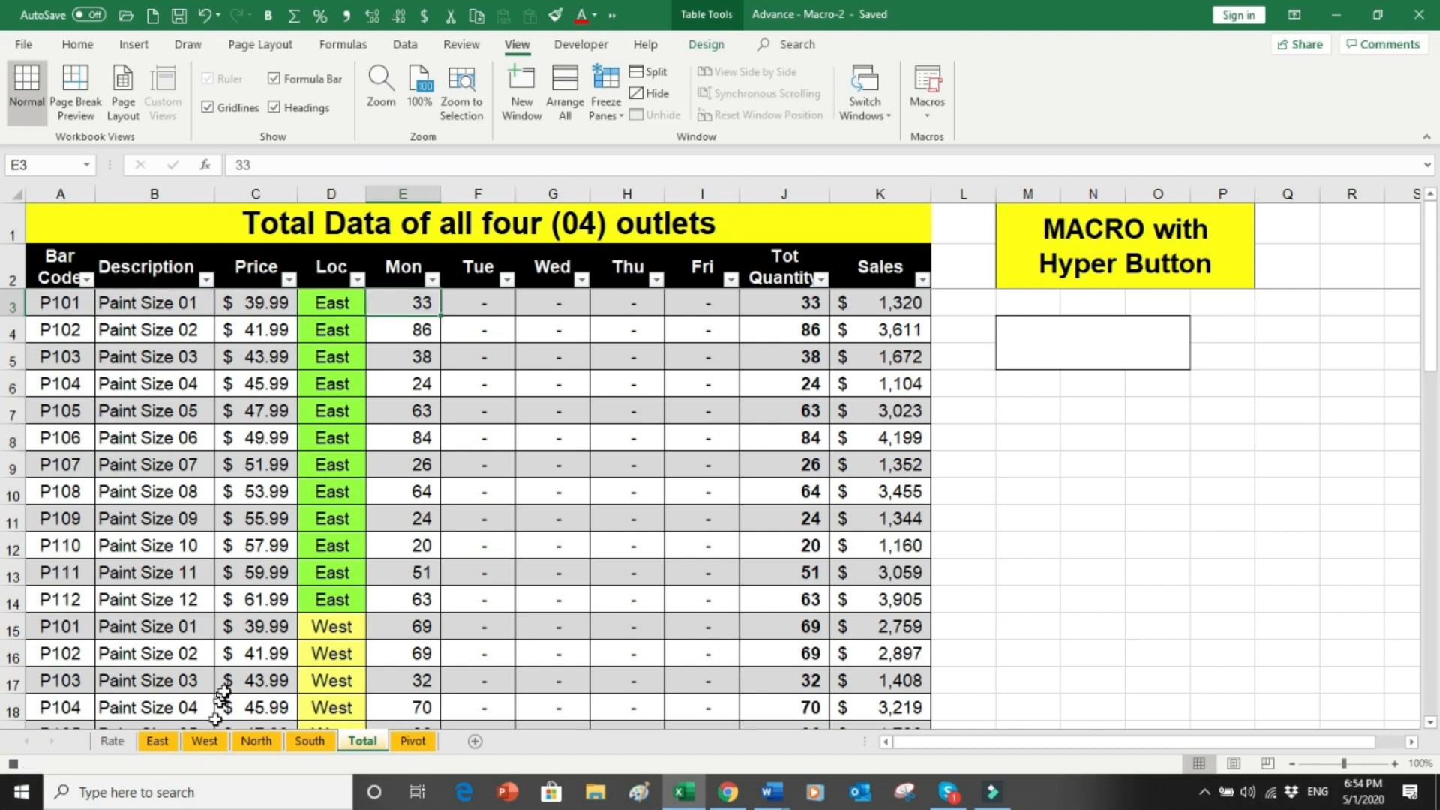
# Step: Open the East sheet and select cell E3, the first Mon quantity in its table
pyautogui.click(161, 741)
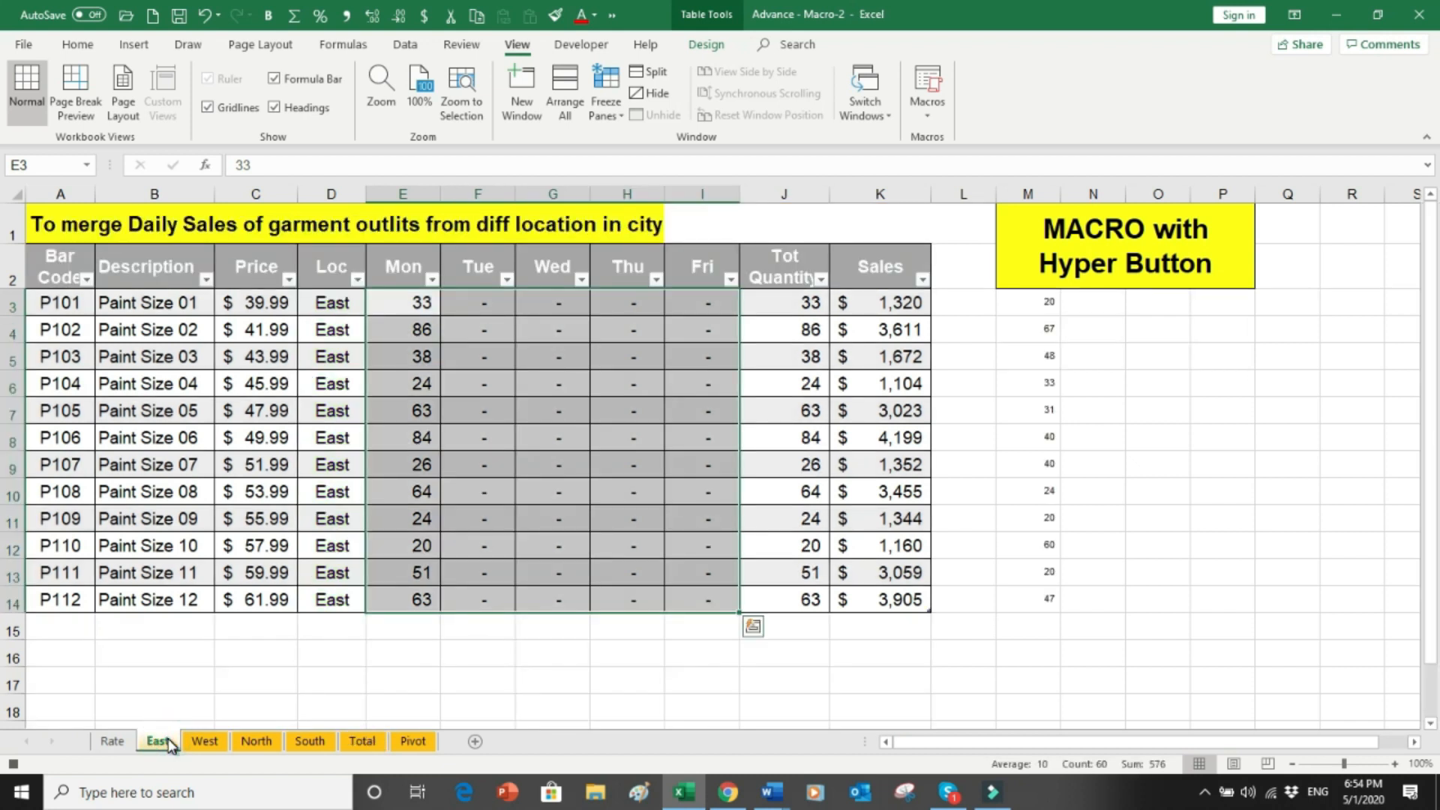
pyautogui.hotkey('ctrl', 'Home')
pyautogui.press('Down')
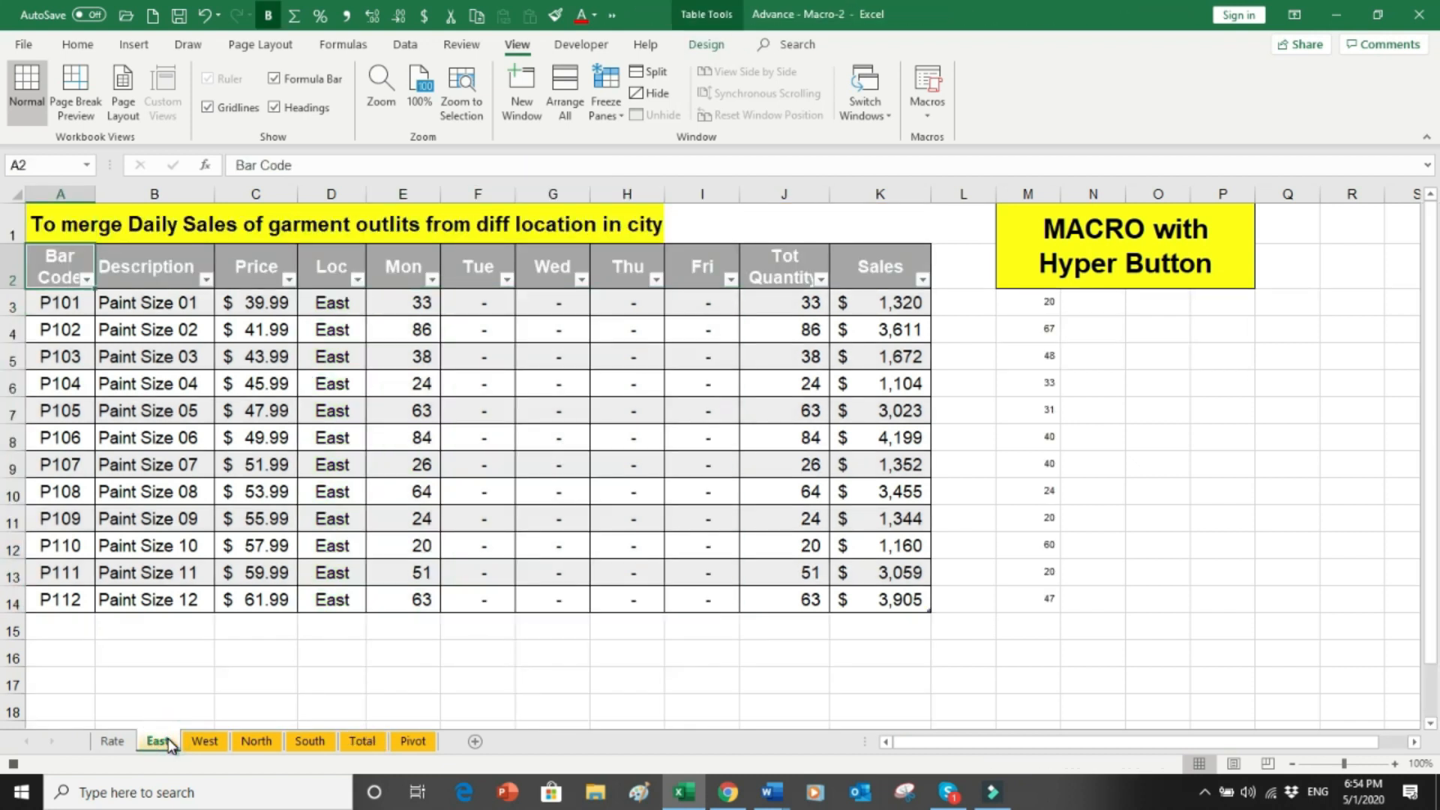
pyautogui.press('Down')
pyautogui.press('Right')
pyautogui.press('Right')
pyautogui.press('Right')
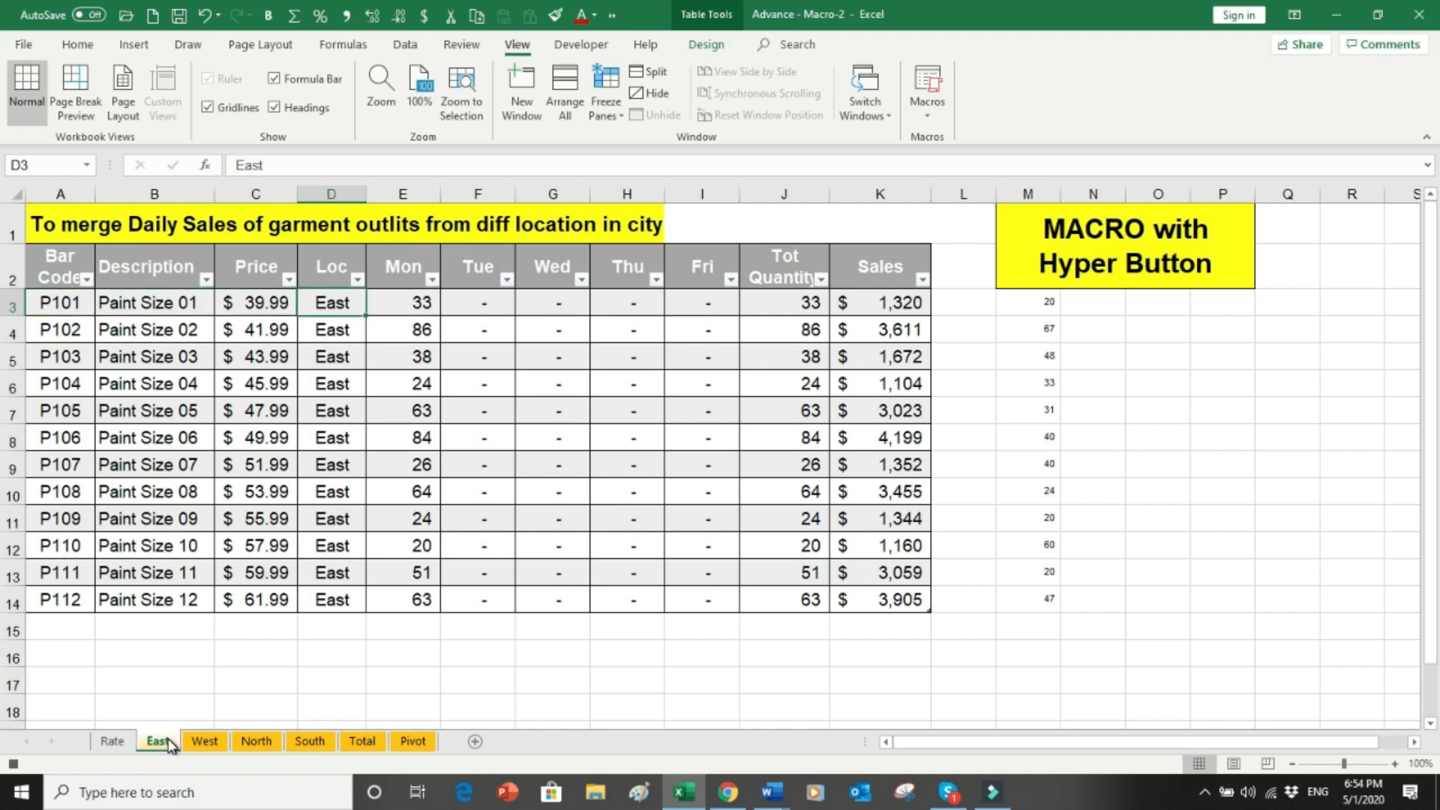
pyautogui.press('Right')
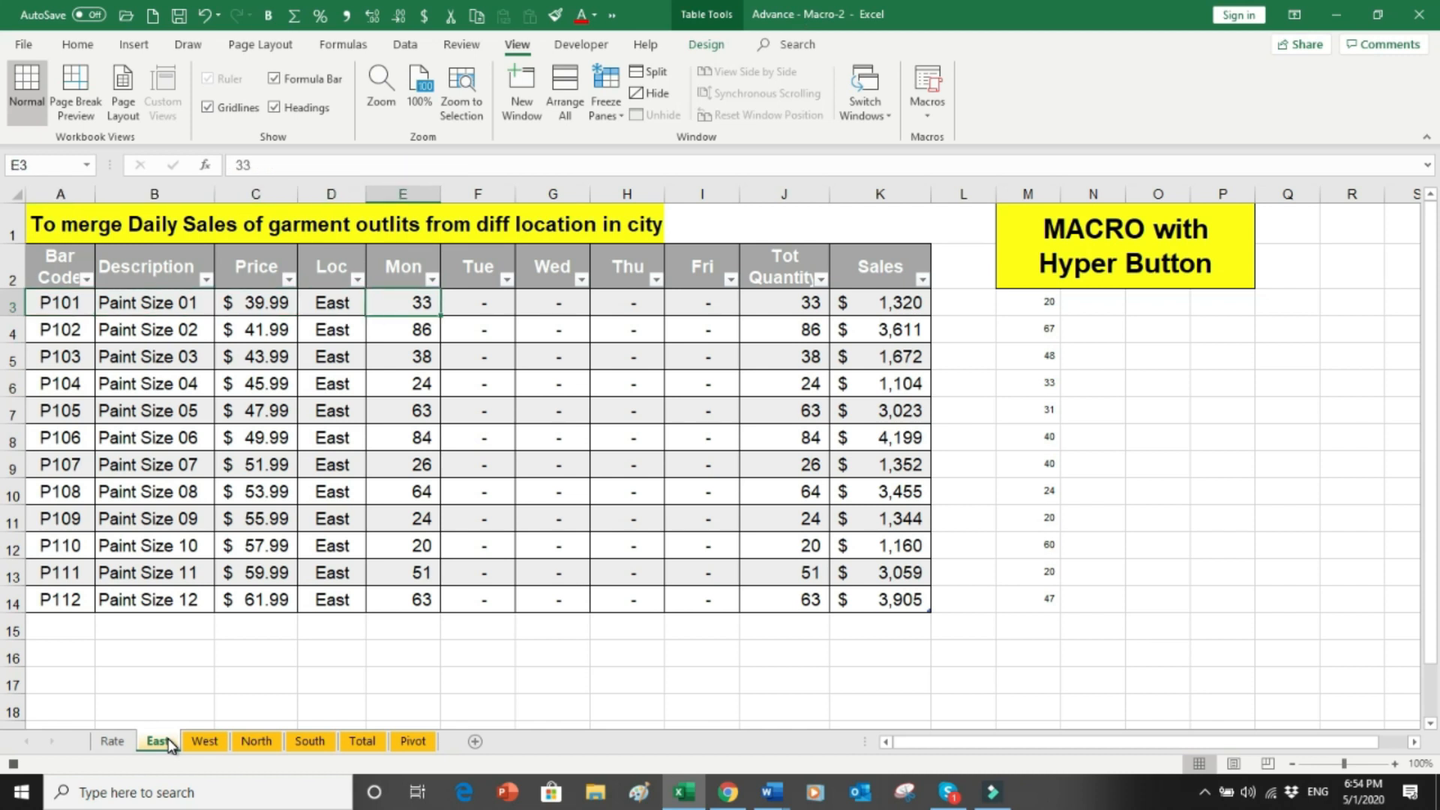
# Step: Copy the East sheet's Mon to Fri quantities for all twelve products, range E3:I14
pyautogui.hotkey('ctrl', 'shift', 'Down')
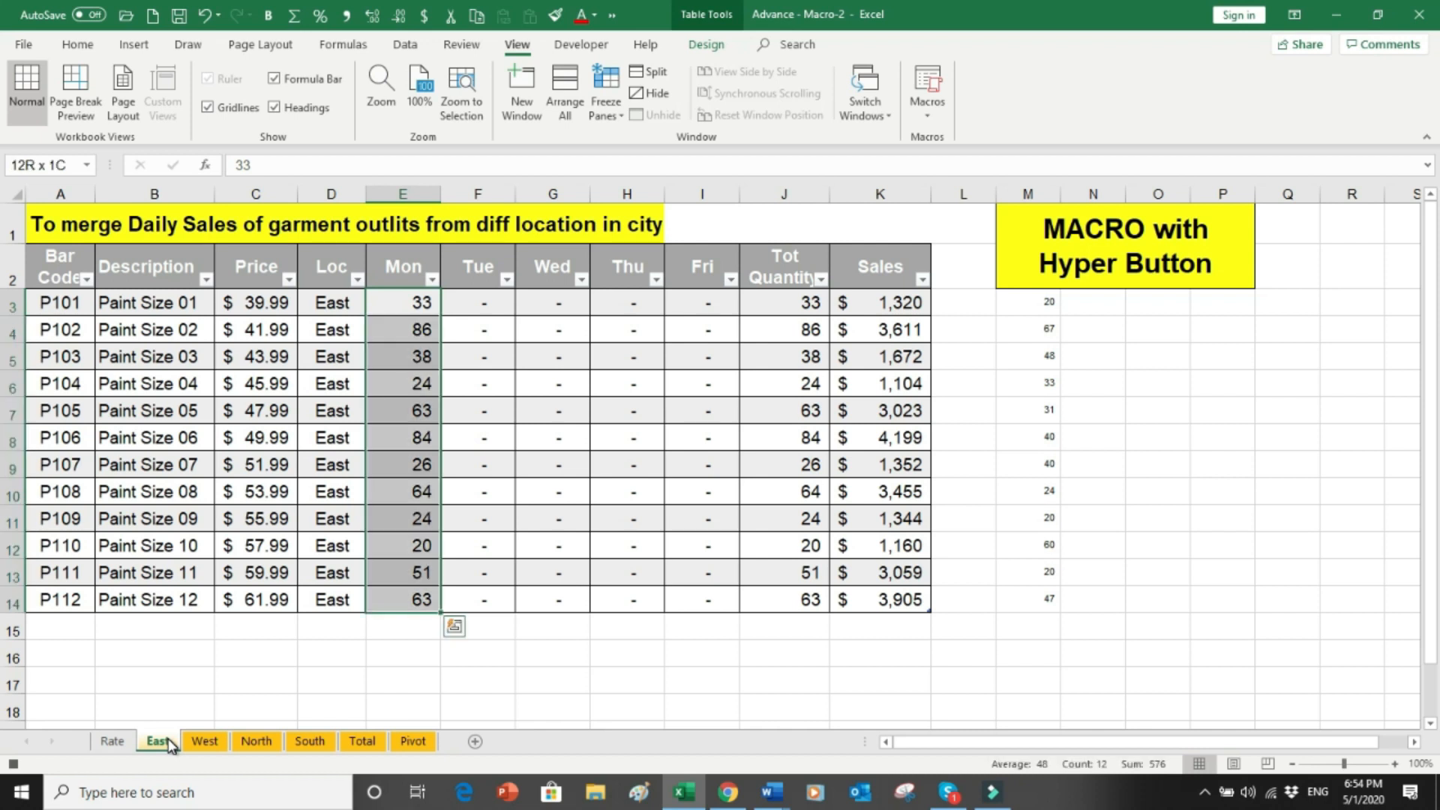
pyautogui.hotkey('shift', 'Right')
pyautogui.hotkey('shift', 'Right')
pyautogui.hotkey('shift', 'Right')
pyautogui.hotkey('shift', 'Right')
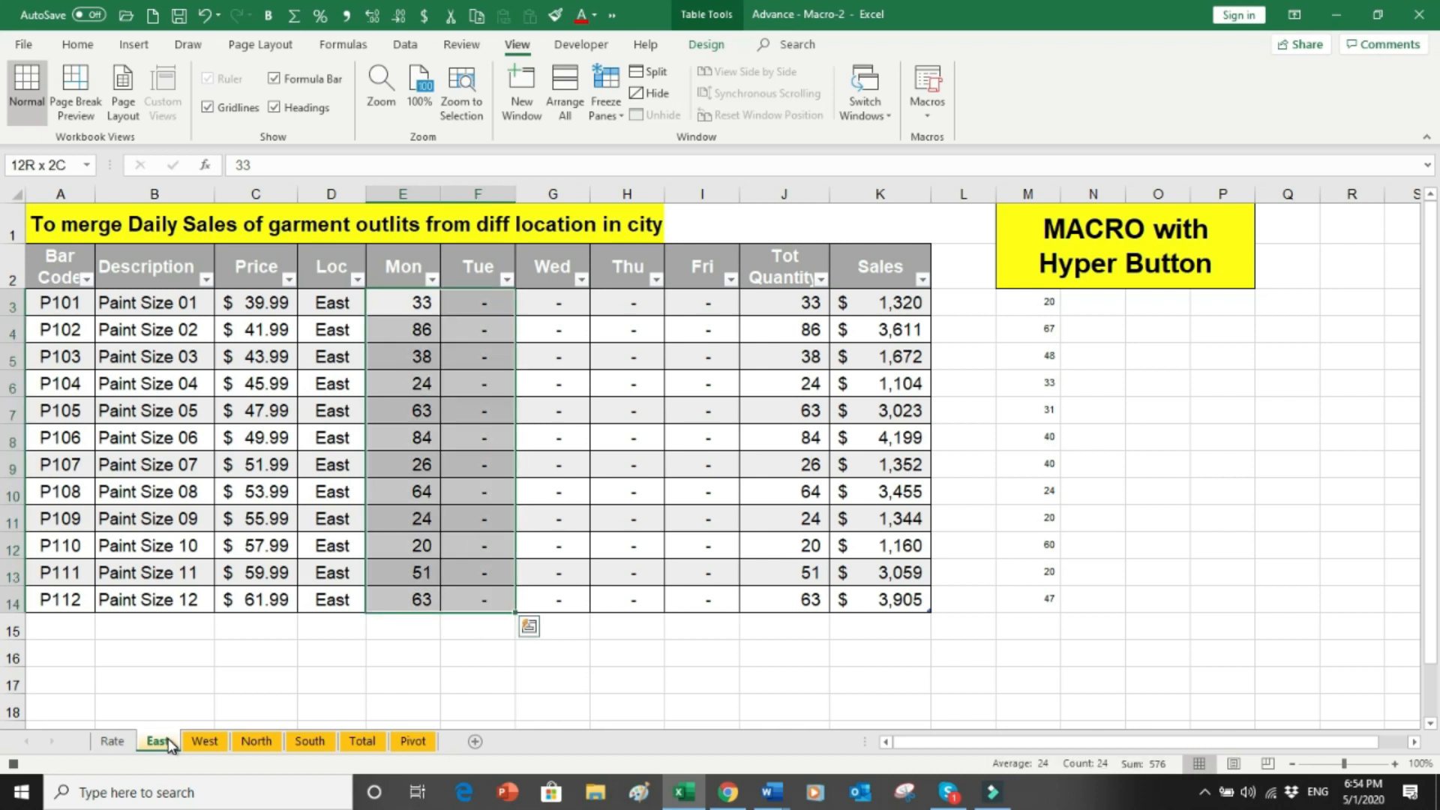
pyautogui.hotkey('ctrl', 'c')
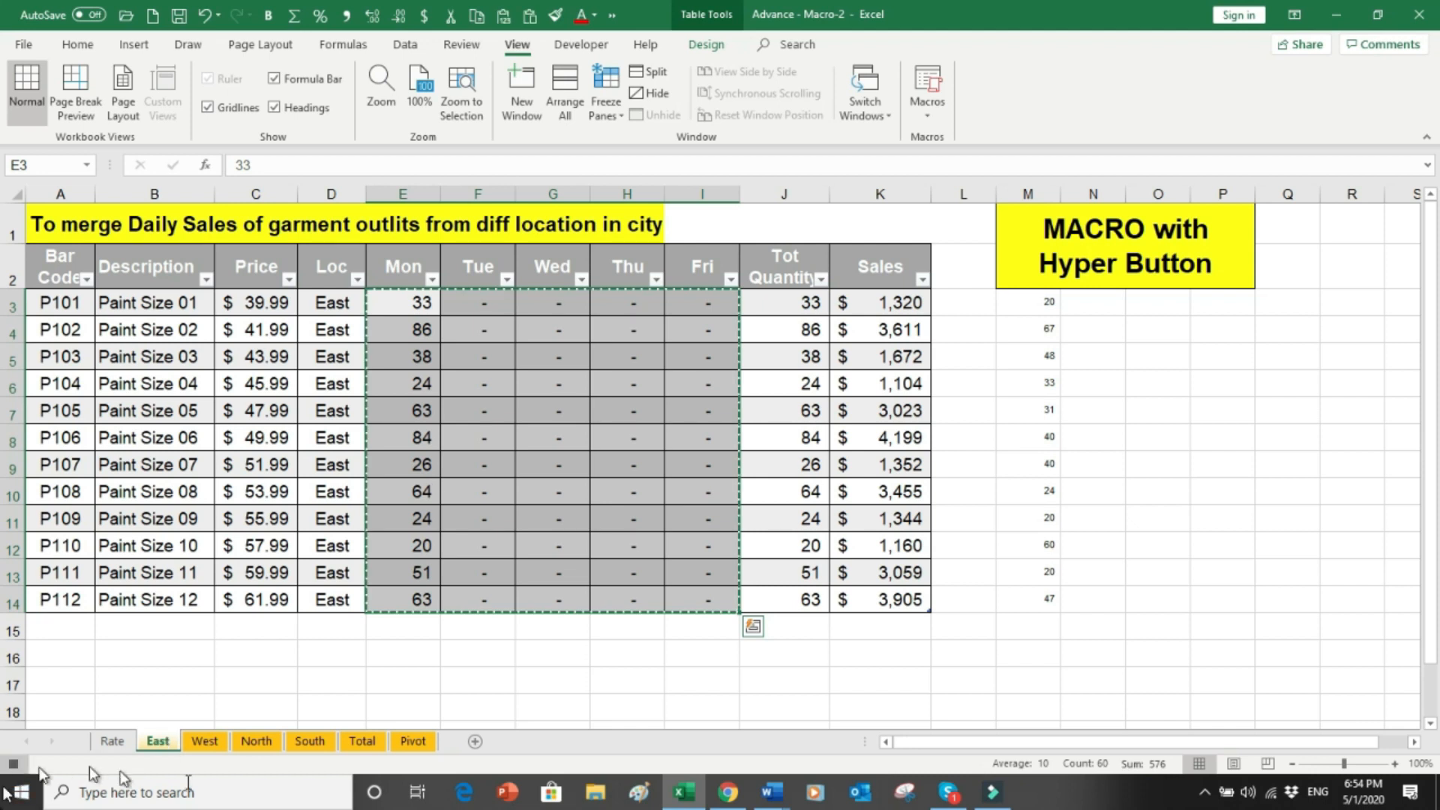
# Step: Paste the copied East quantities as values only into the Total sheet, starting at cell E3
pyautogui.click(355, 742)
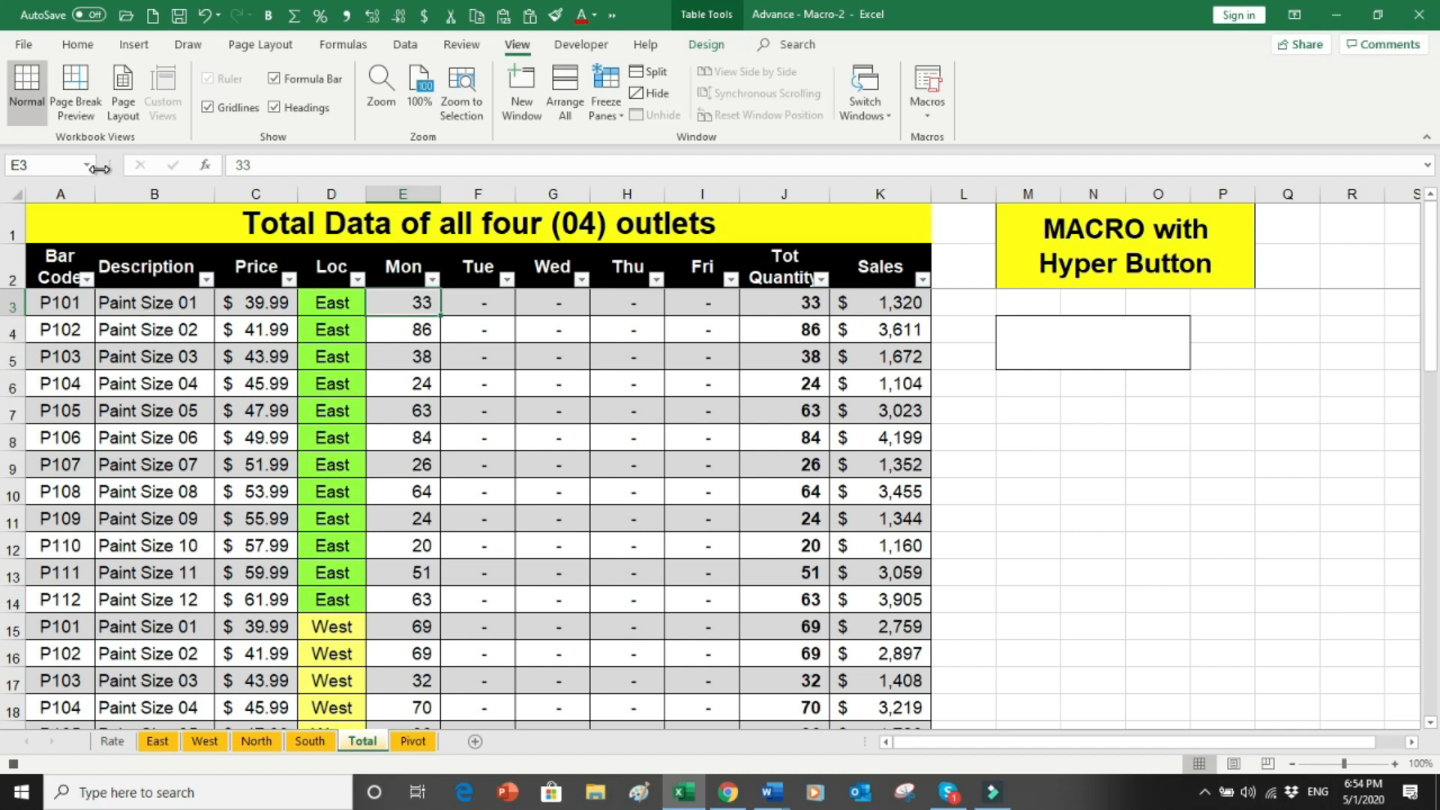
pyautogui.click(77, 45)
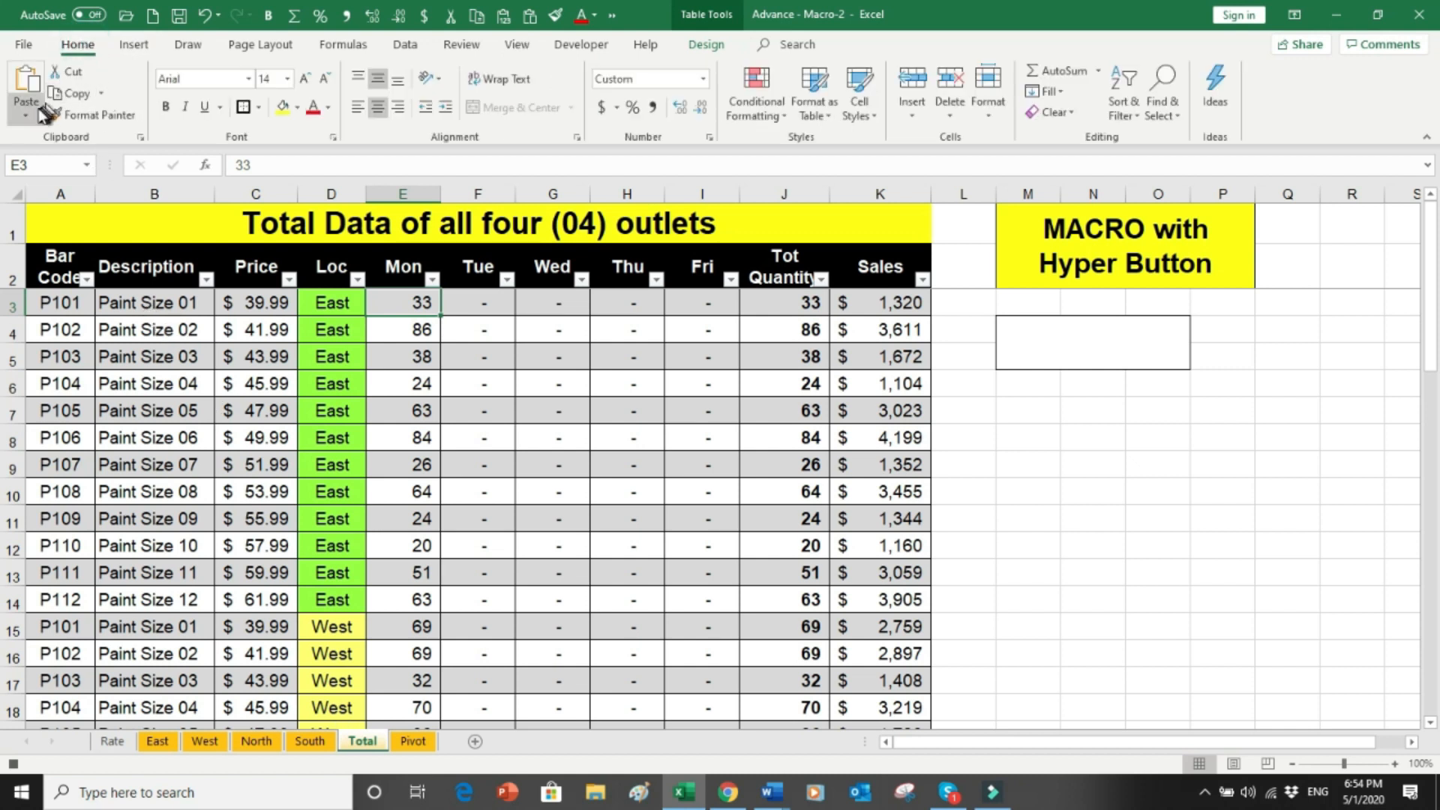
pyautogui.click(25, 115)
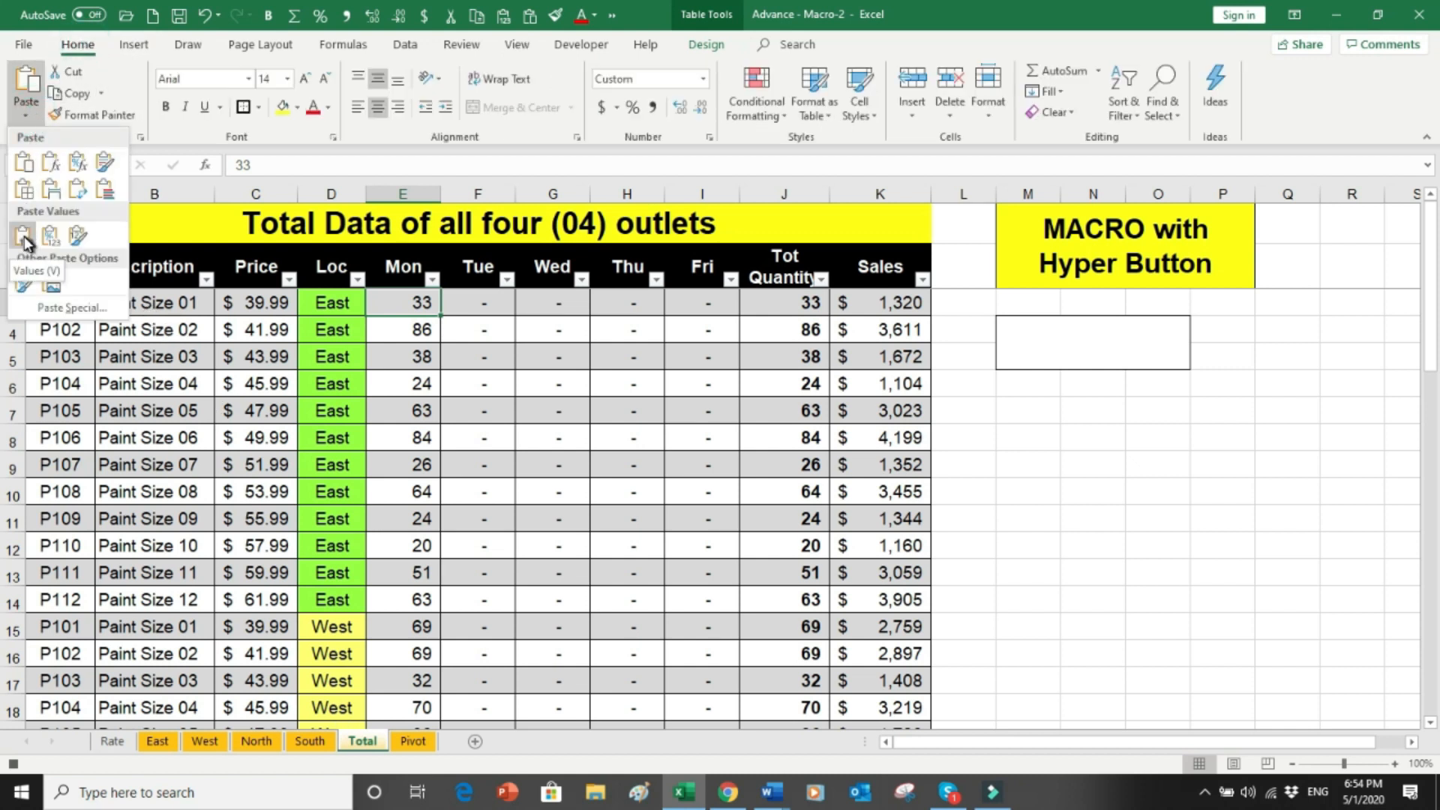
pyautogui.click(24, 235)
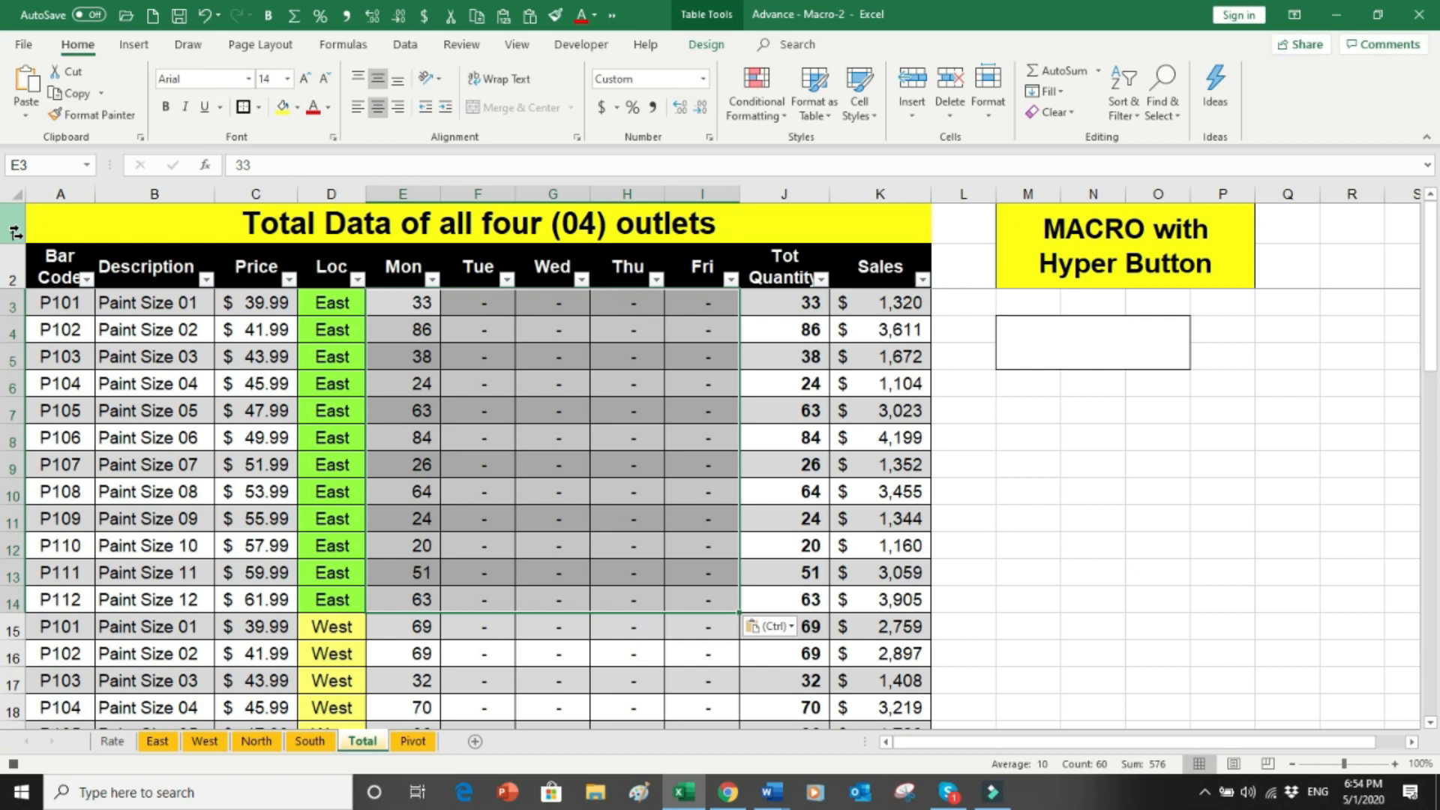
# Step: Select cell E15 in the Total table, the Mon quantity of the first West row
pyautogui.press('ctrl')
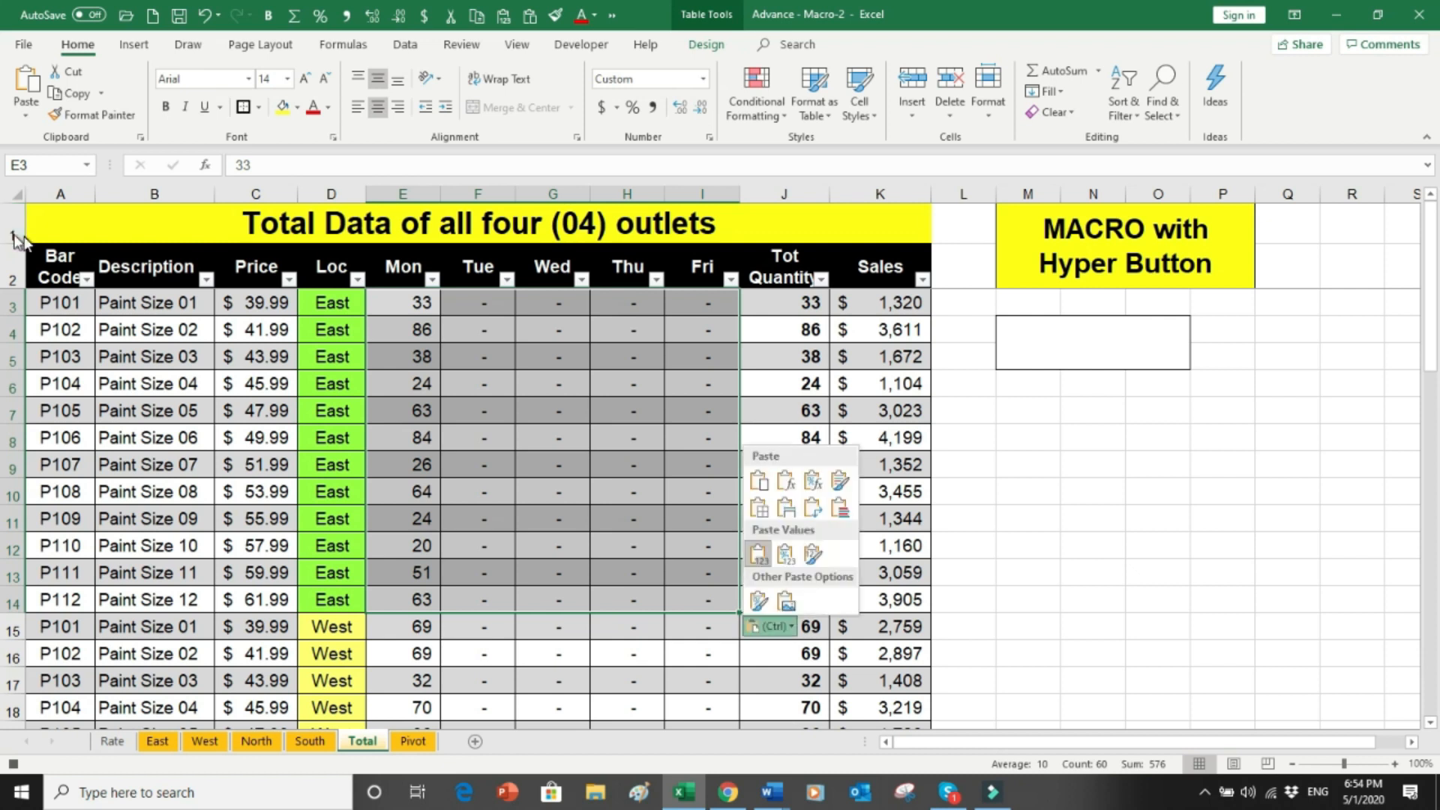
pyautogui.press('Right')
pyautogui.press('Return')
pyautogui.press('Left')
pyautogui.press('Left')
pyautogui.press('Right')
pyautogui.press('Down')
pyautogui.press('Down')
pyautogui.press('Down')
pyautogui.press('Down')
pyautogui.press('Down')
pyautogui.press('Down')
pyautogui.press('Down')
pyautogui.press('Down')
pyautogui.press('Down')
pyautogui.press('Down')
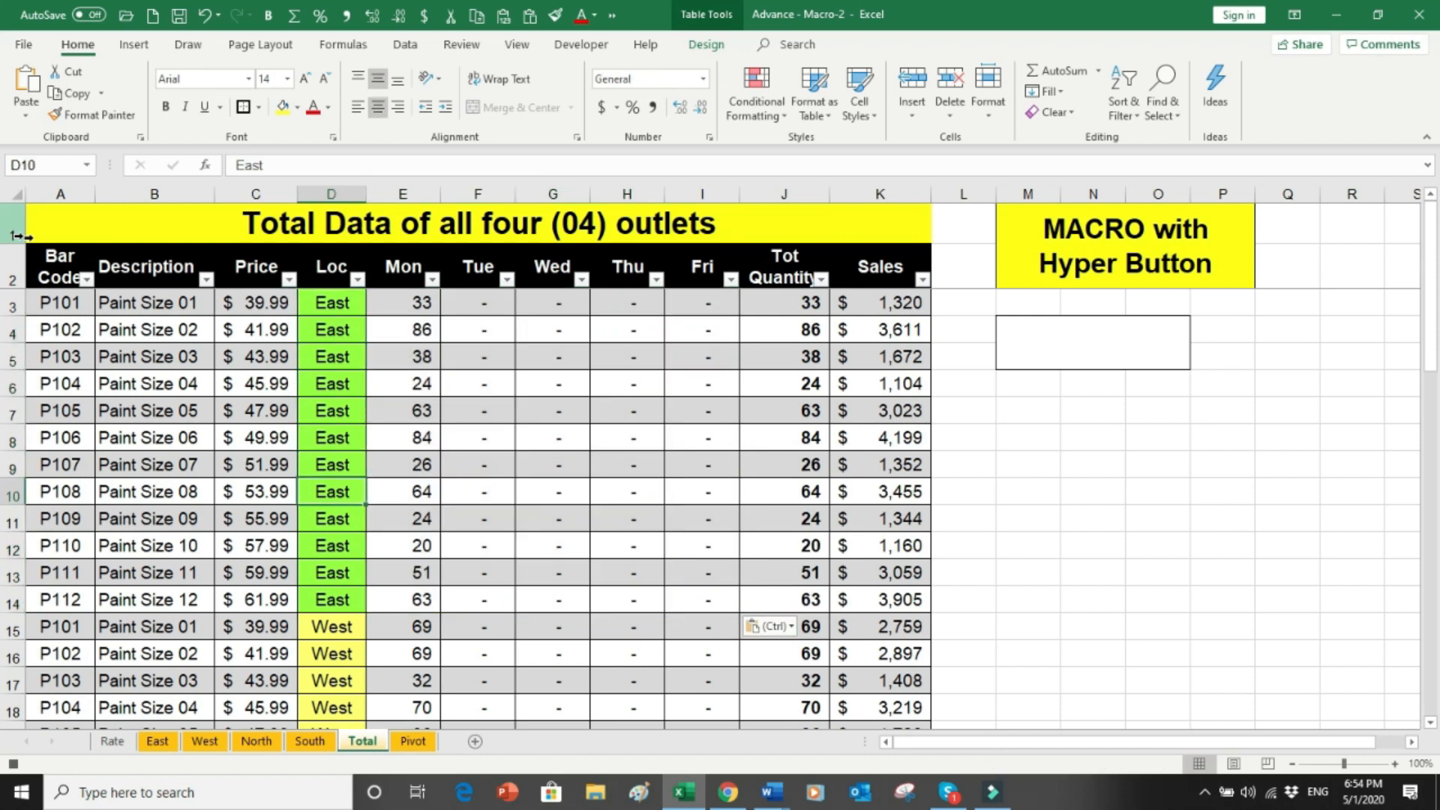
pyautogui.press('Down')
pyautogui.press('Down')
pyautogui.press('Right')
pyautogui.press('Right')
pyautogui.press('Right')
pyautogui.press('Right')
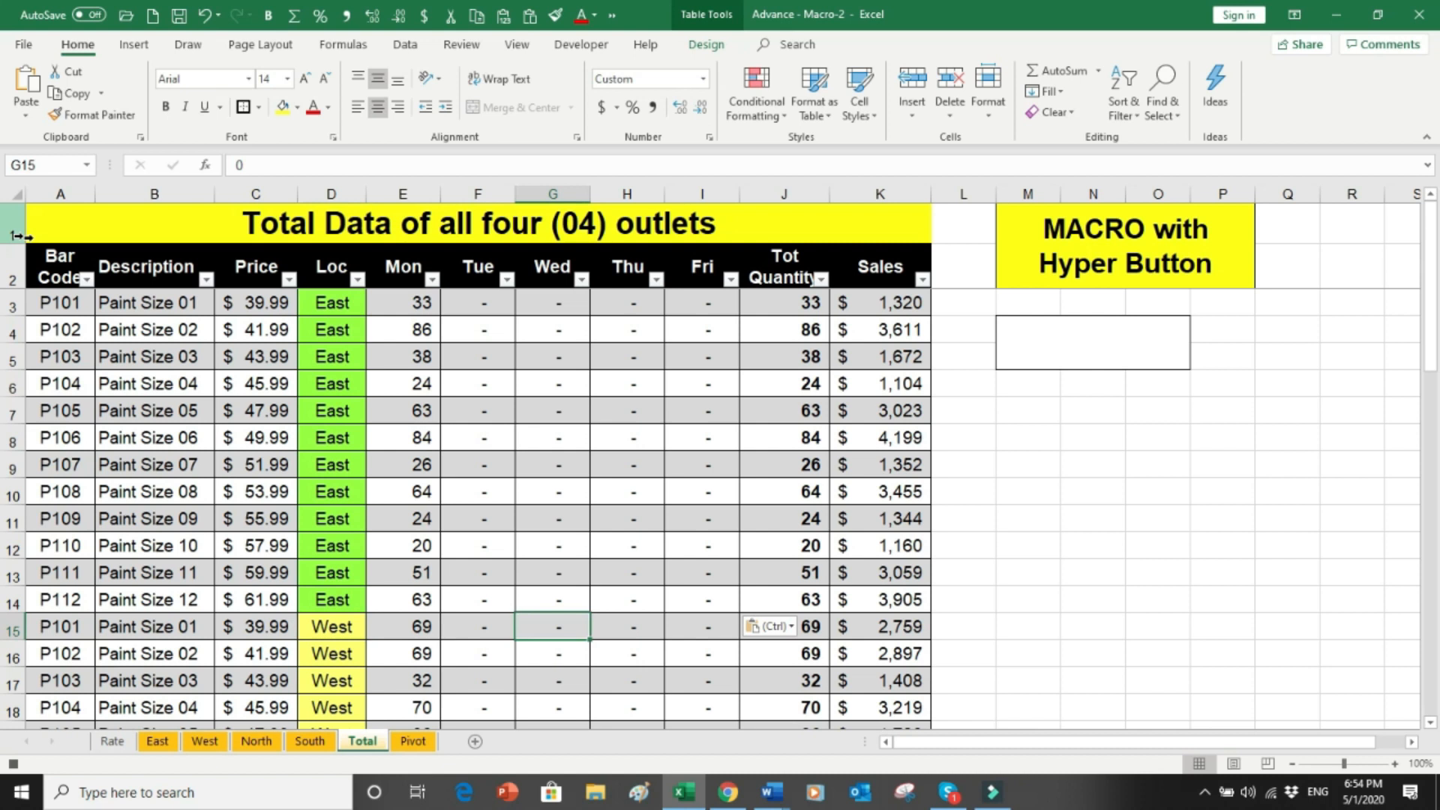
pyautogui.press('Right')
pyautogui.press('Right')
pyautogui.press('Right')
pyautogui.press('Right')
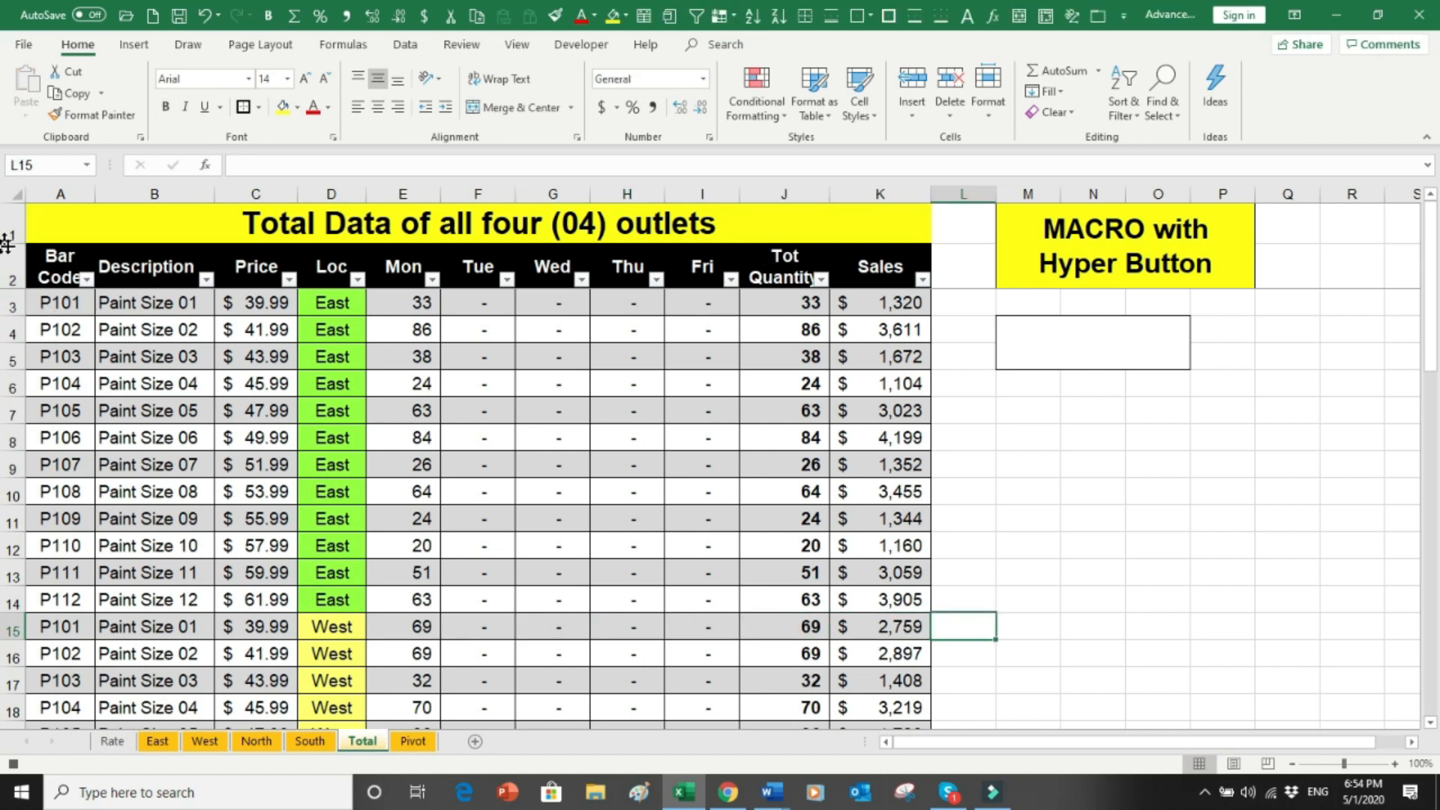
pyautogui.click(396, 624)
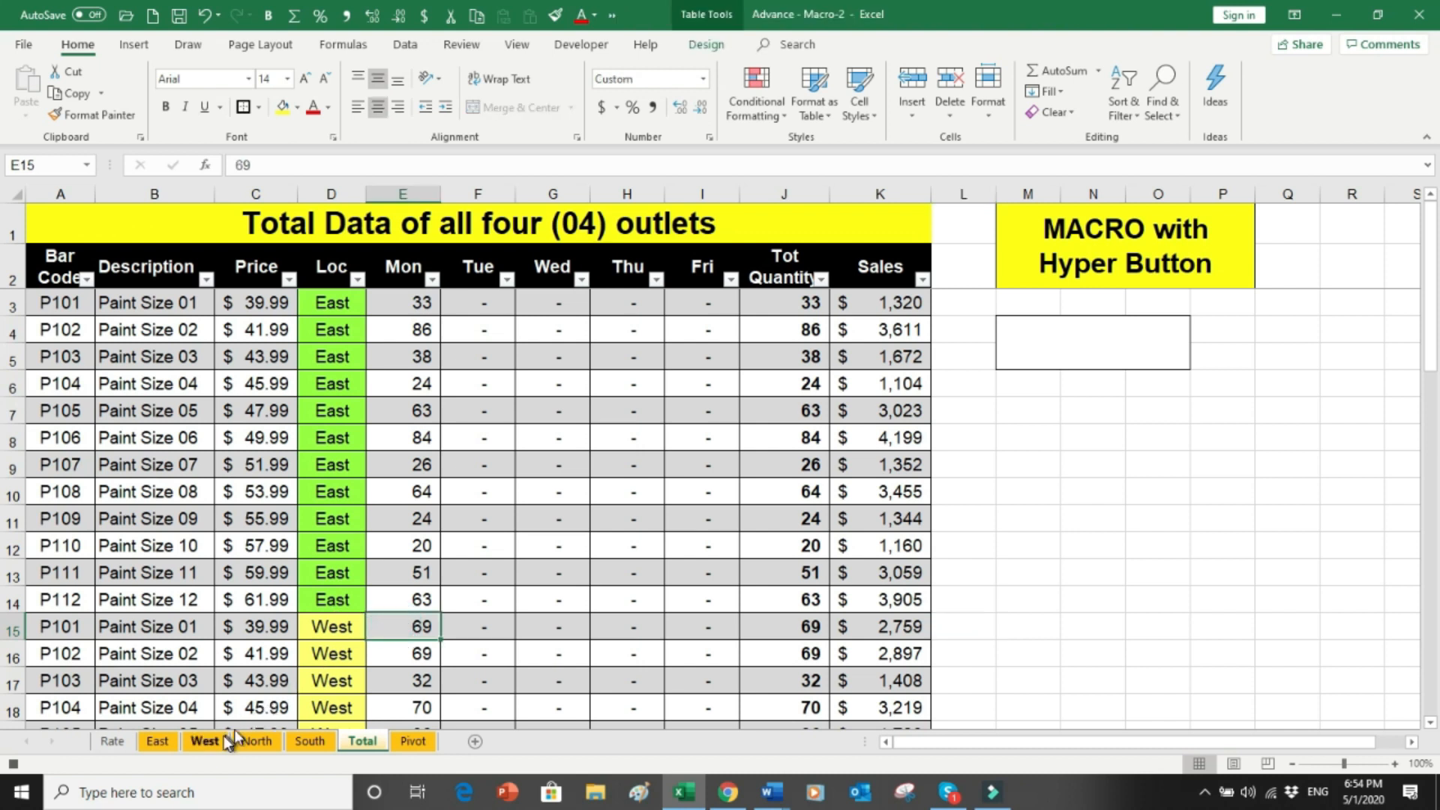
# Step: Open the West sheet, go to its start and select cell E3, the first Mon quantity
pyautogui.click(206, 742)
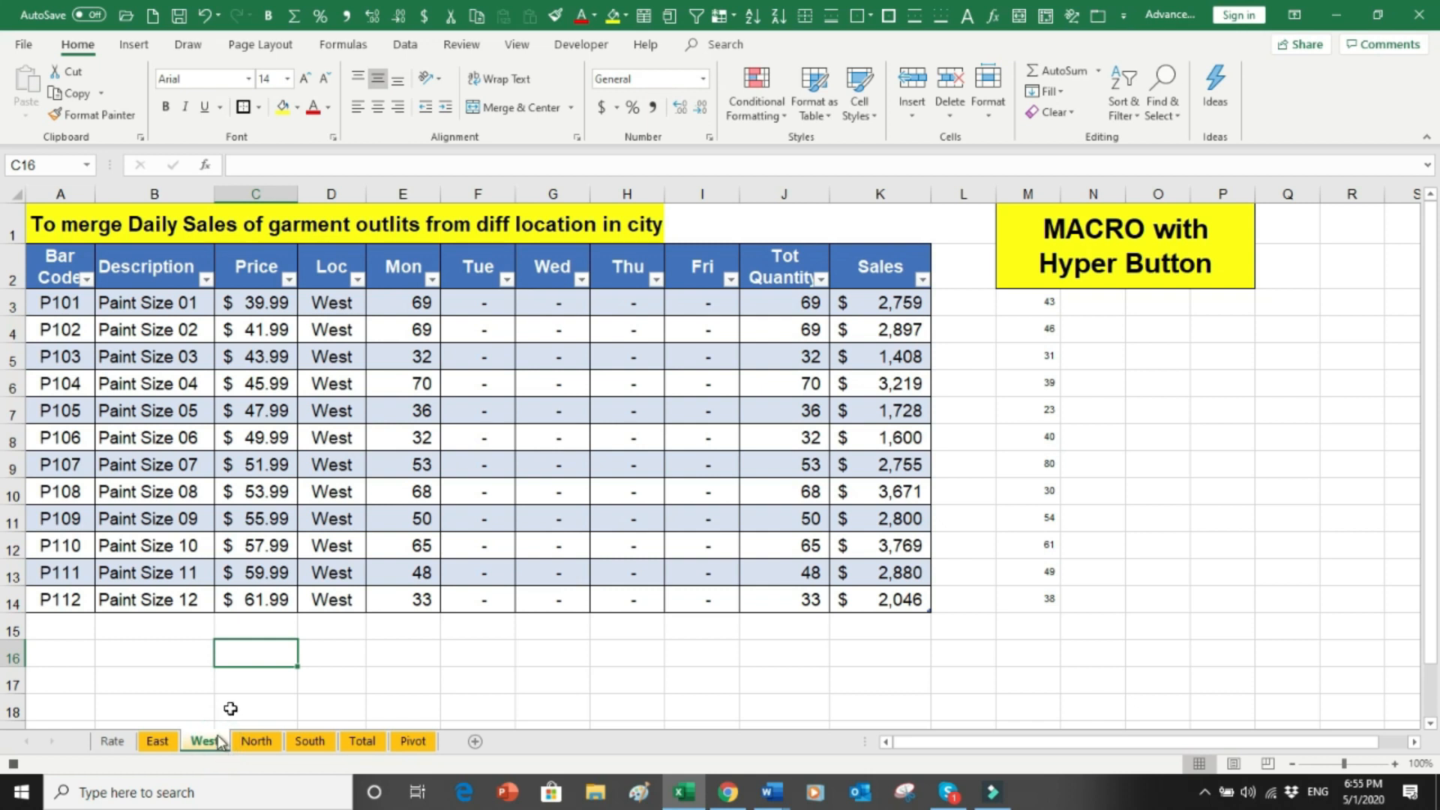
pyautogui.click(400, 304)
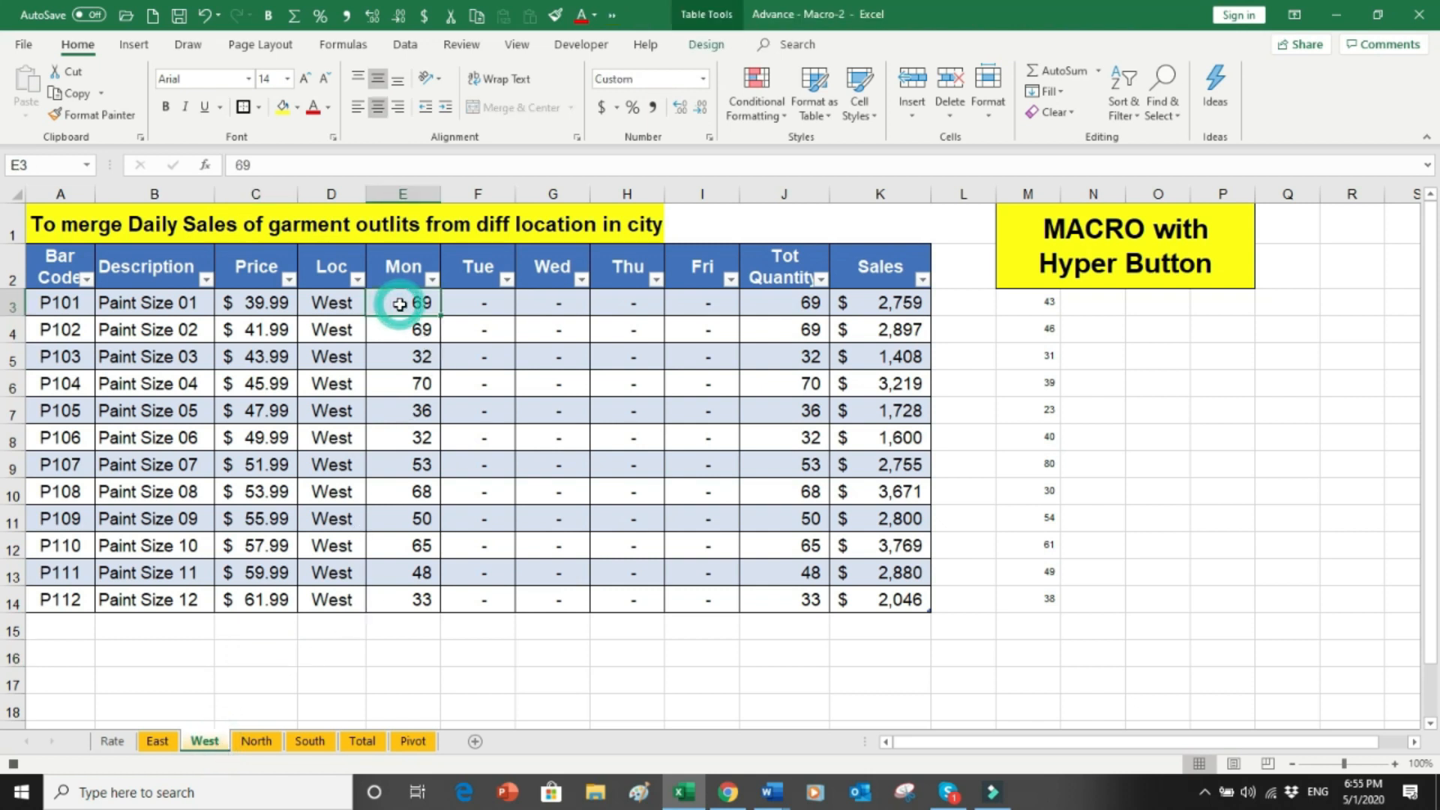
pyautogui.hotkey('ctrl', 'Home')
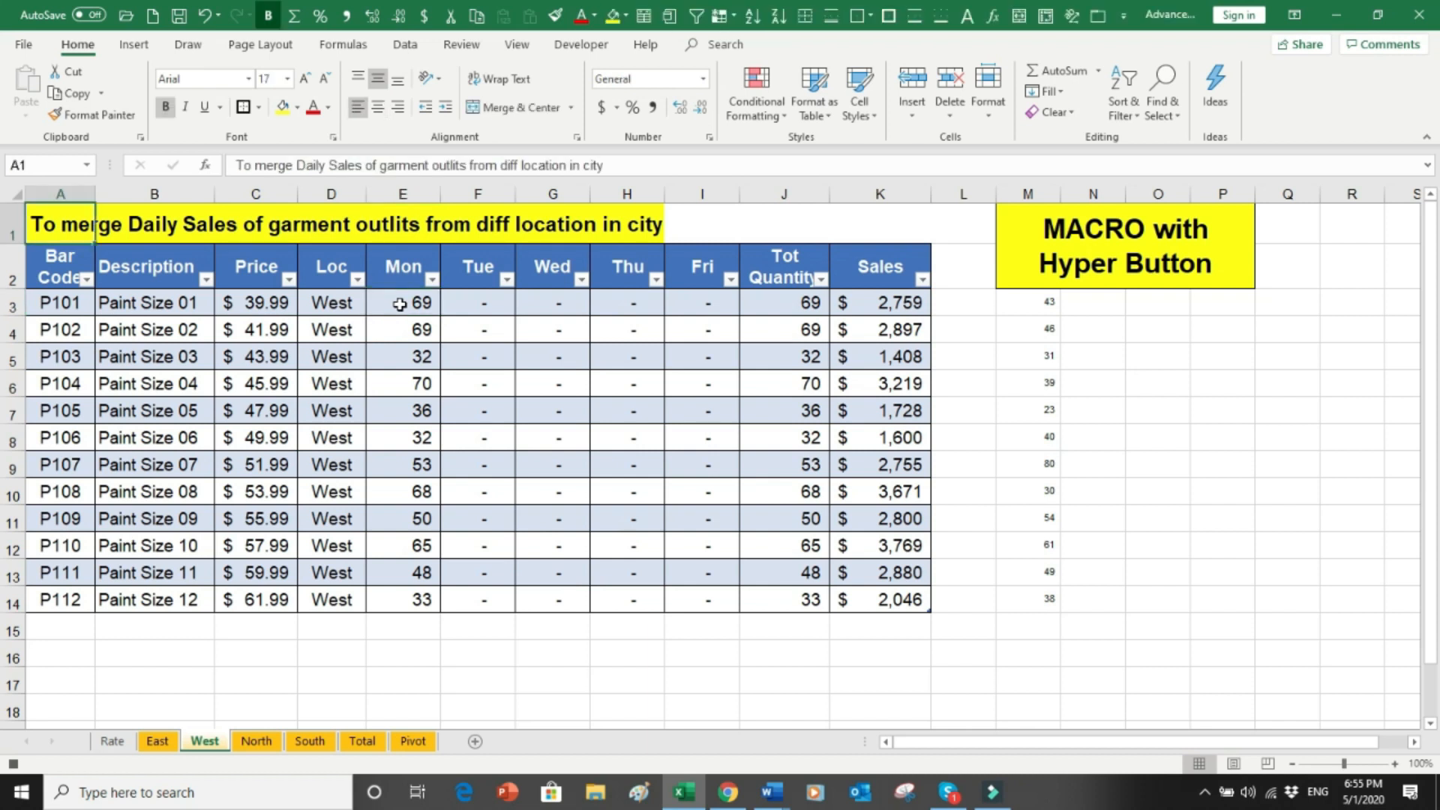
pyautogui.press('Down')
pyautogui.press('Down')
pyautogui.press('Right')
pyautogui.press('Right')
pyautogui.press('Right')
pyautogui.press('Right')
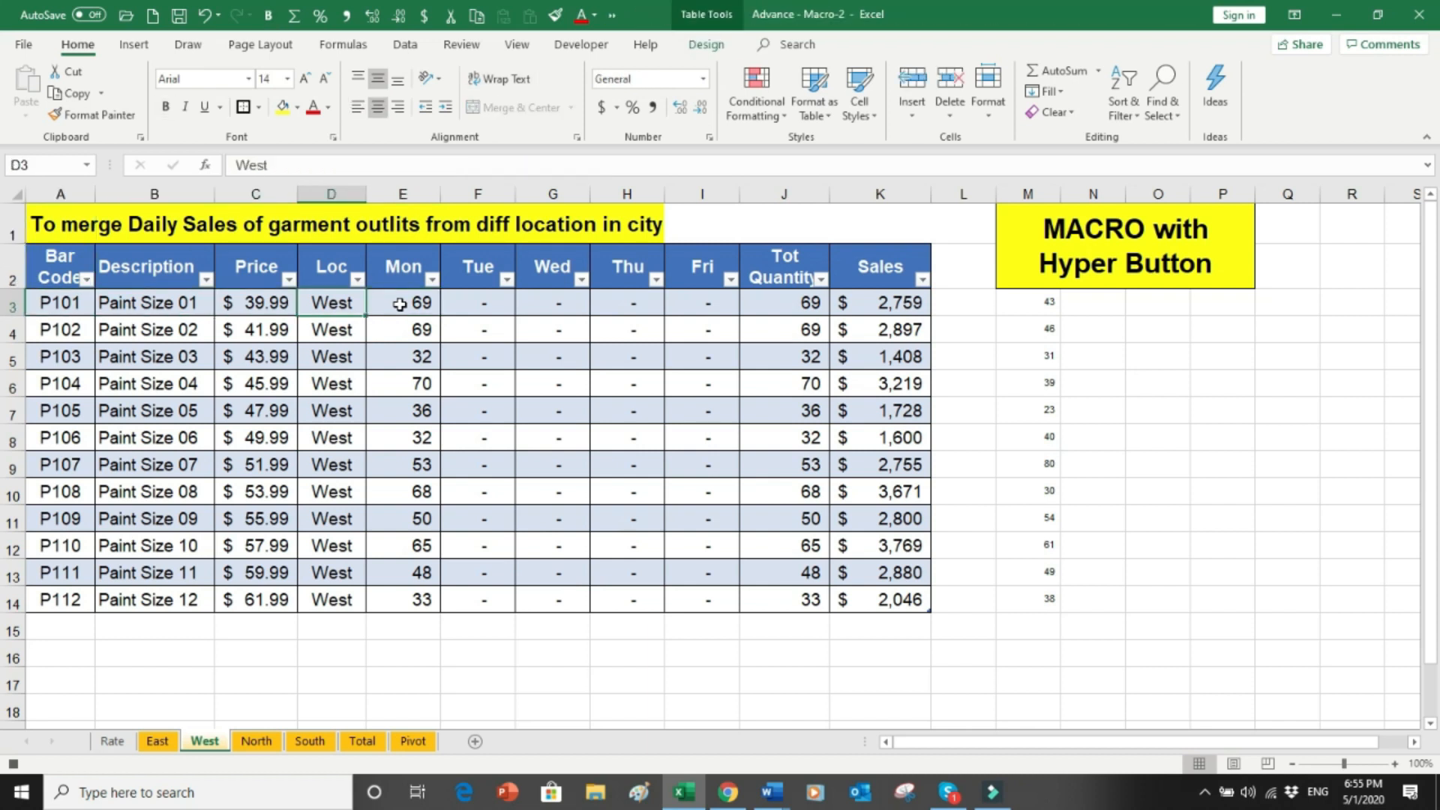
# Step: Copy the West sheet's Mon to Fri quantities for all twelve products, range E3:I14
pyautogui.hotkey('ctrl', 'shift', 'Down')
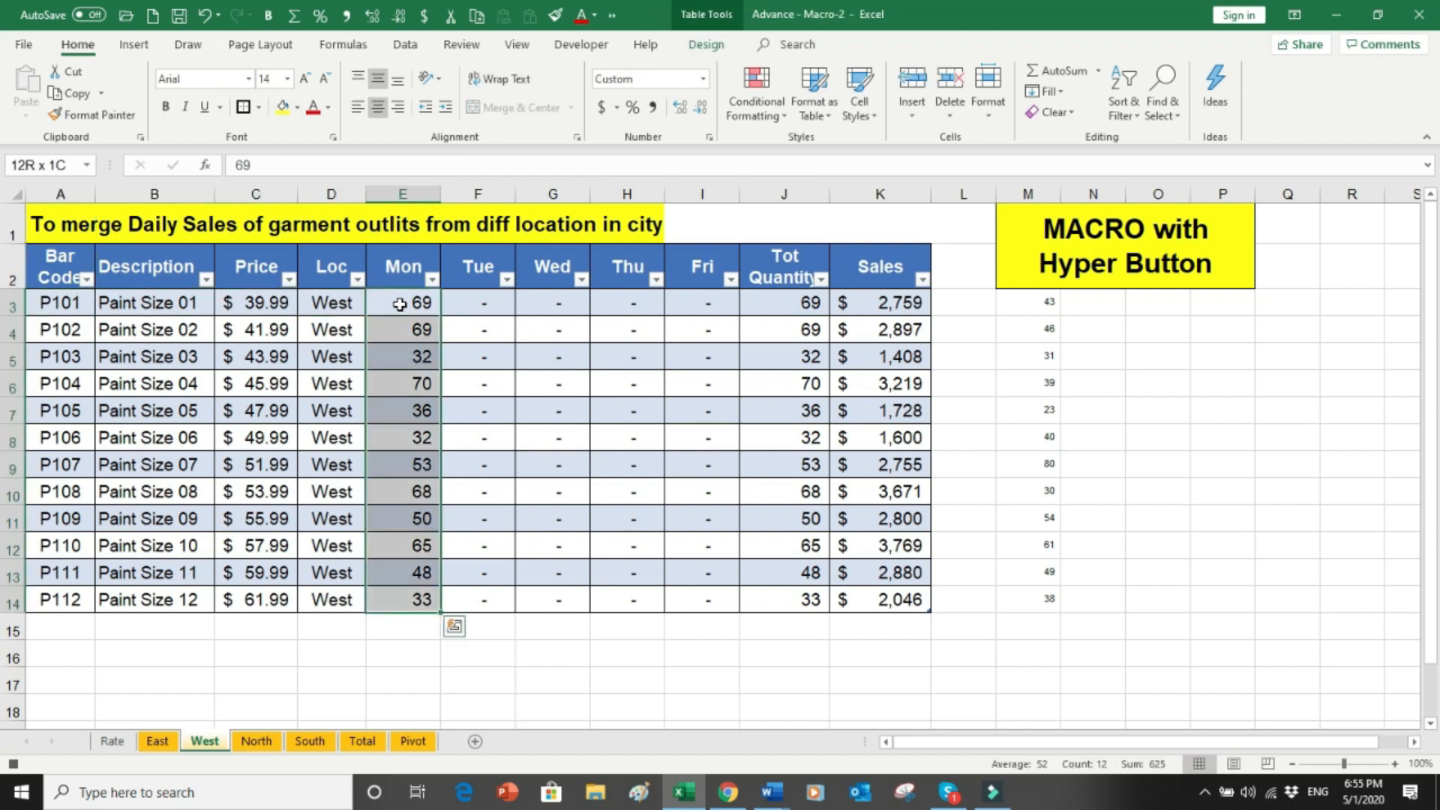
pyautogui.hotkey('shift', 'Right')
pyautogui.hotkey('shift', 'Right')
pyautogui.hotkey('shift', 'Right')
pyautogui.hotkey('shift', 'Right')
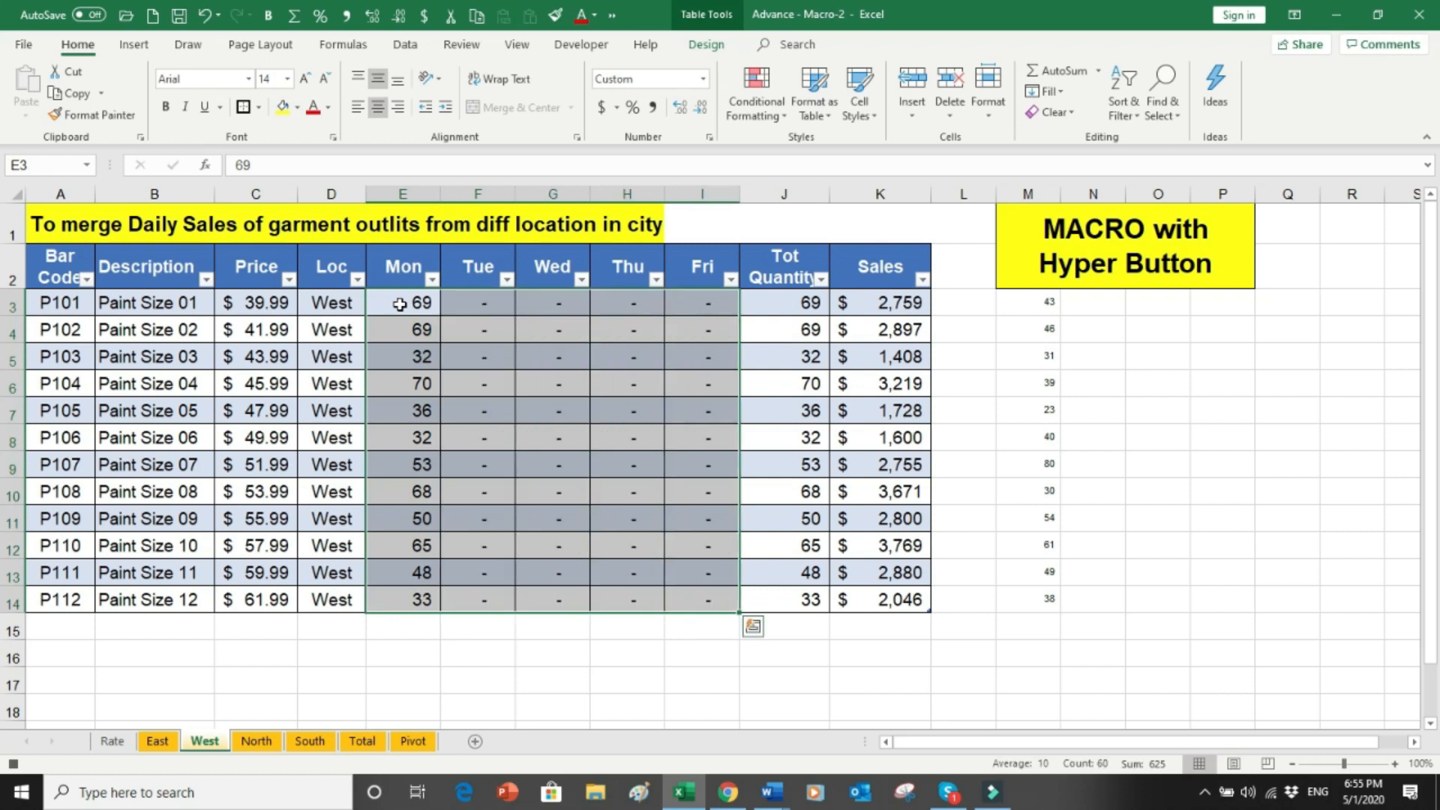
pyautogui.hotkey('ctrl', 'c')
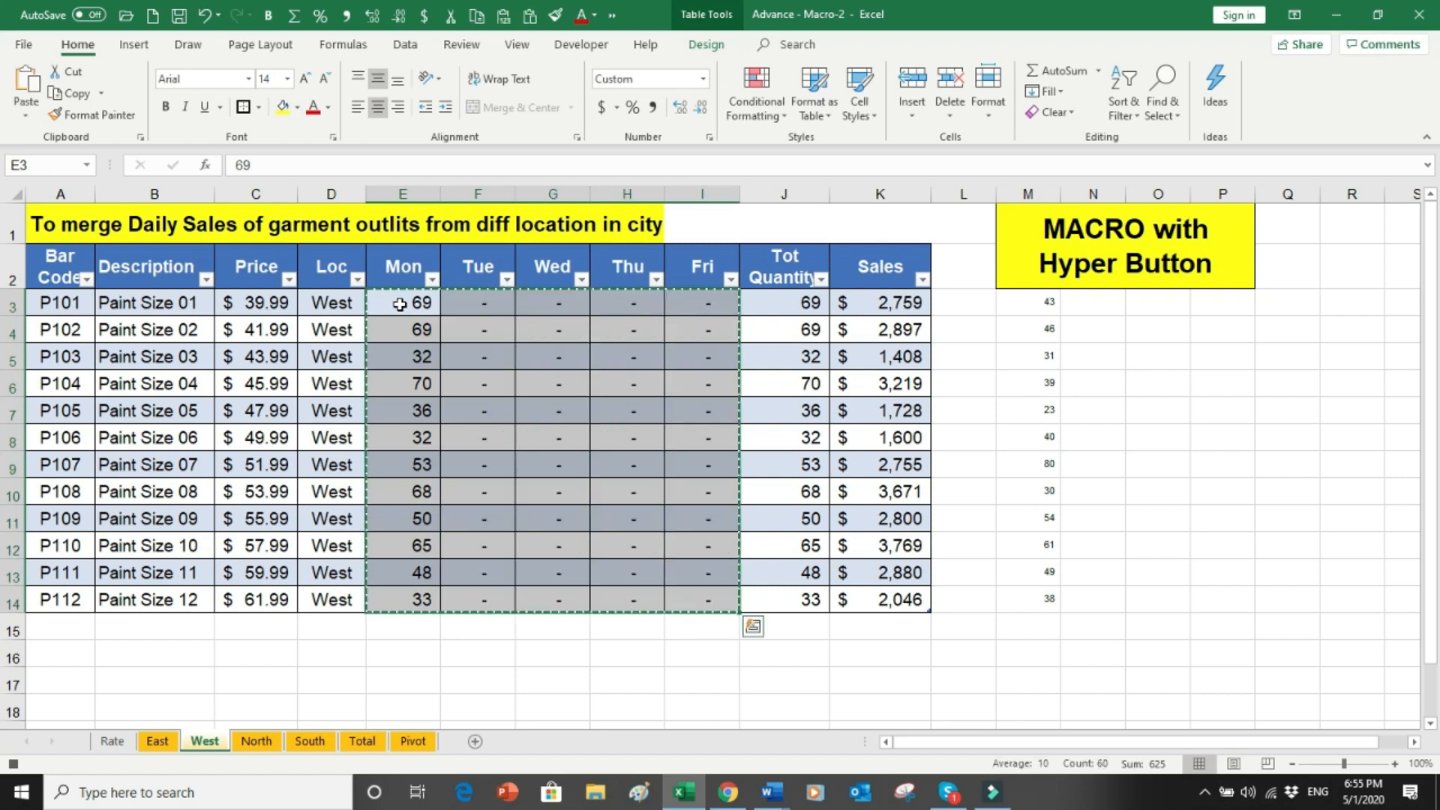
# Step: Paste the copied West quantities as values only into the Total sheet, starting at cell E15
pyautogui.click(365, 741)
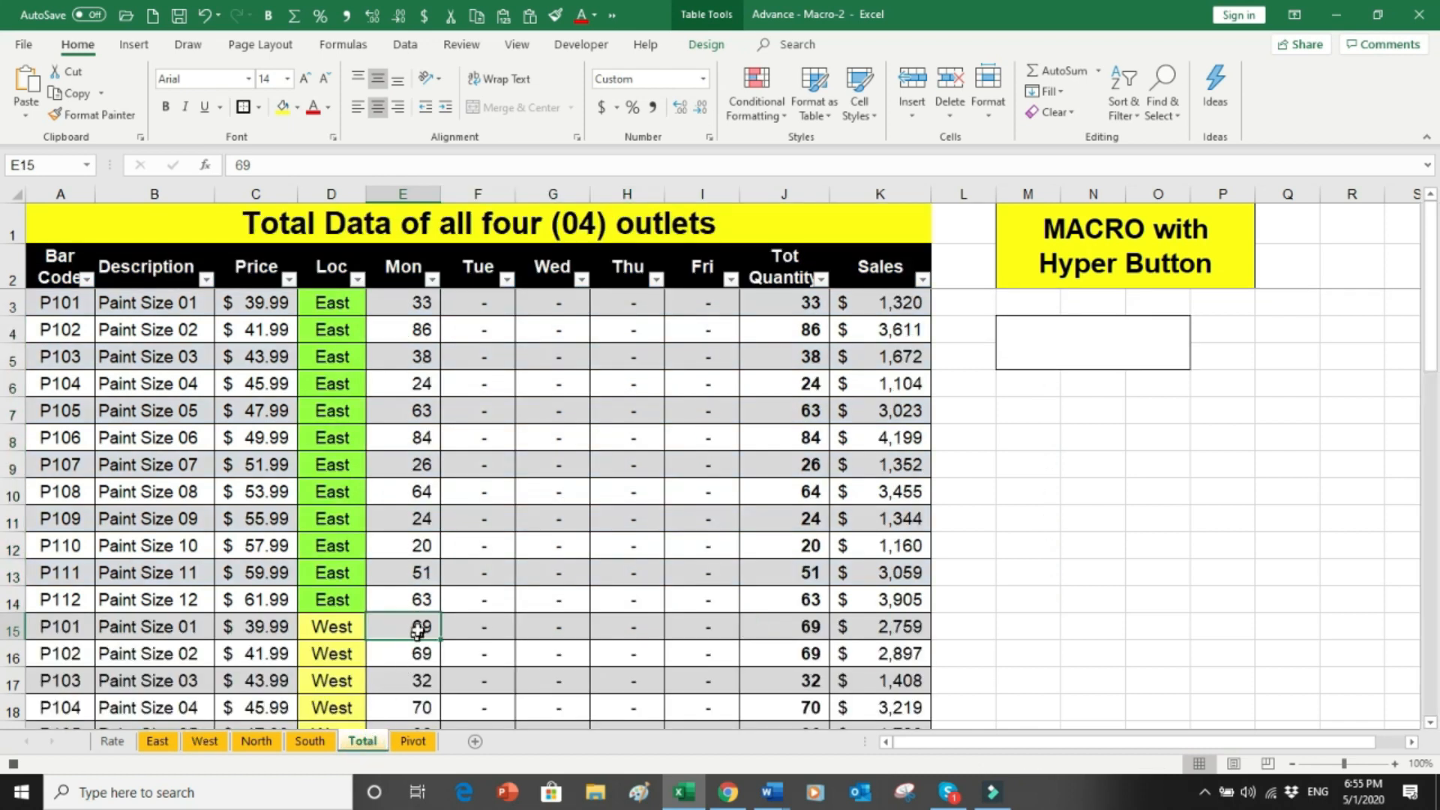
pyautogui.click(30, 114)
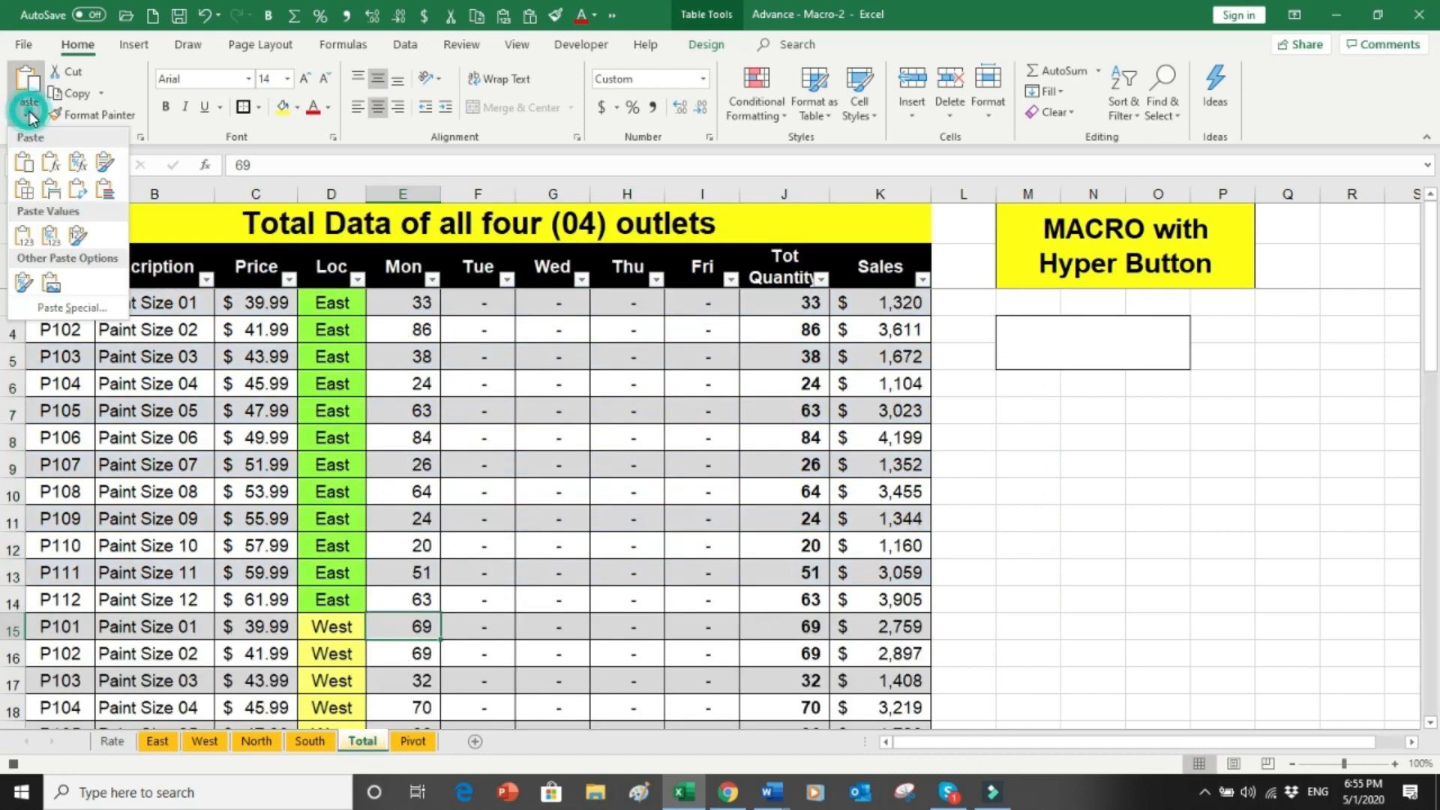
pyautogui.click(22, 235)
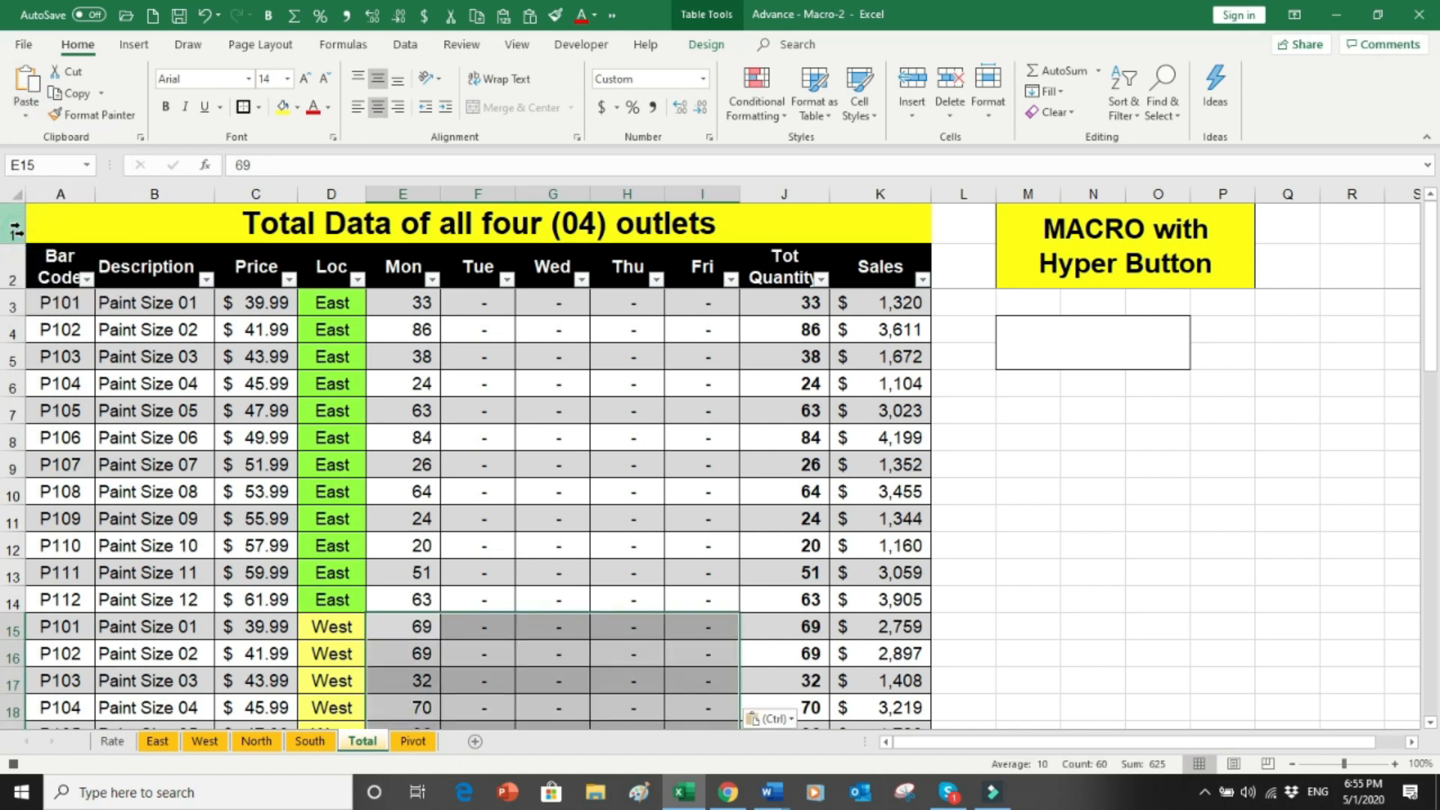
# Step: Move down the Mon column of the Total table to cell E27, the first North row
pyautogui.press('Down')
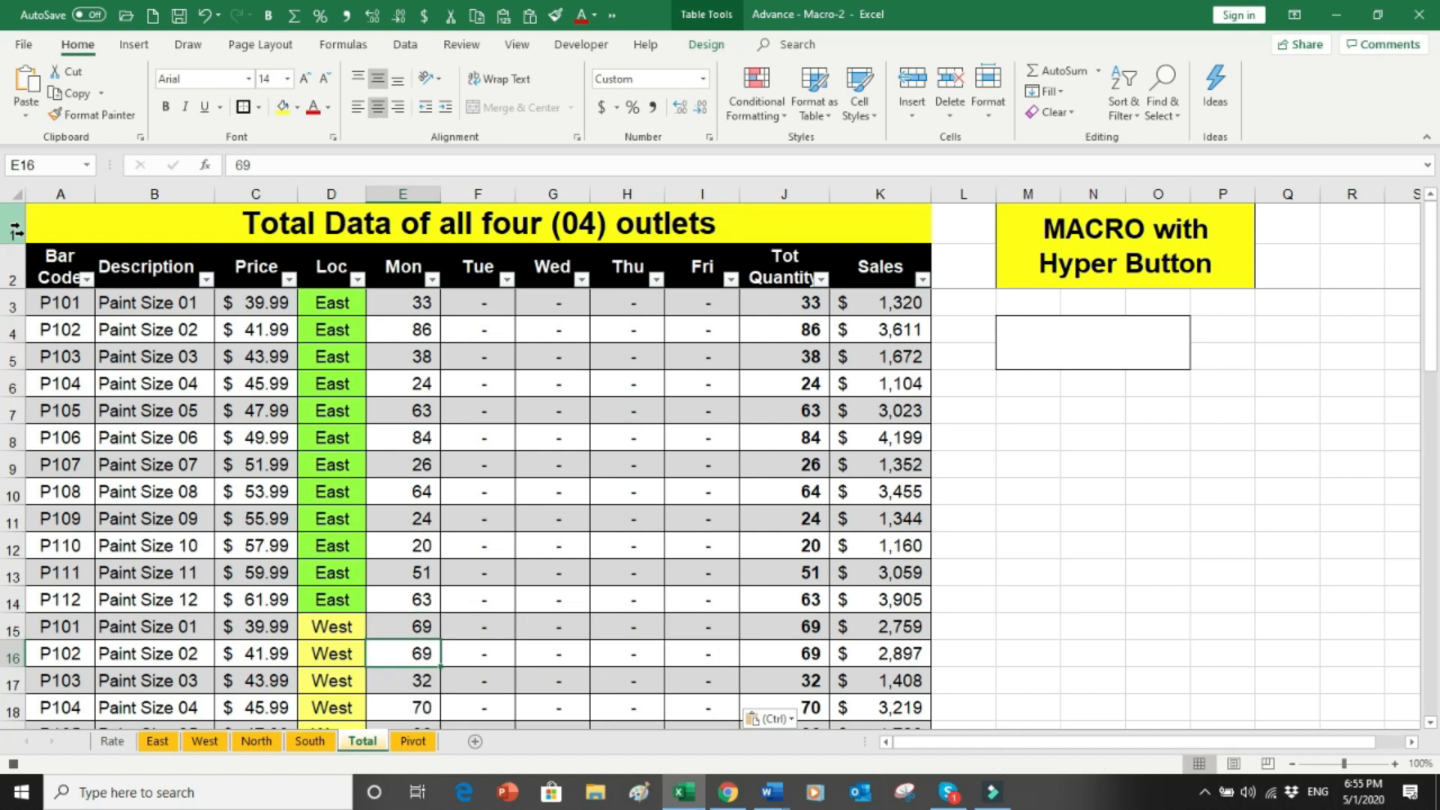
pyautogui.press('Down')
pyautogui.press('Down')
pyautogui.press('Down')
pyautogui.press('Down')
pyautogui.press('Down')
pyautogui.press('Down')
pyautogui.press('Down')
pyautogui.press('Down')
pyautogui.press('Down')
pyautogui.press('Down')
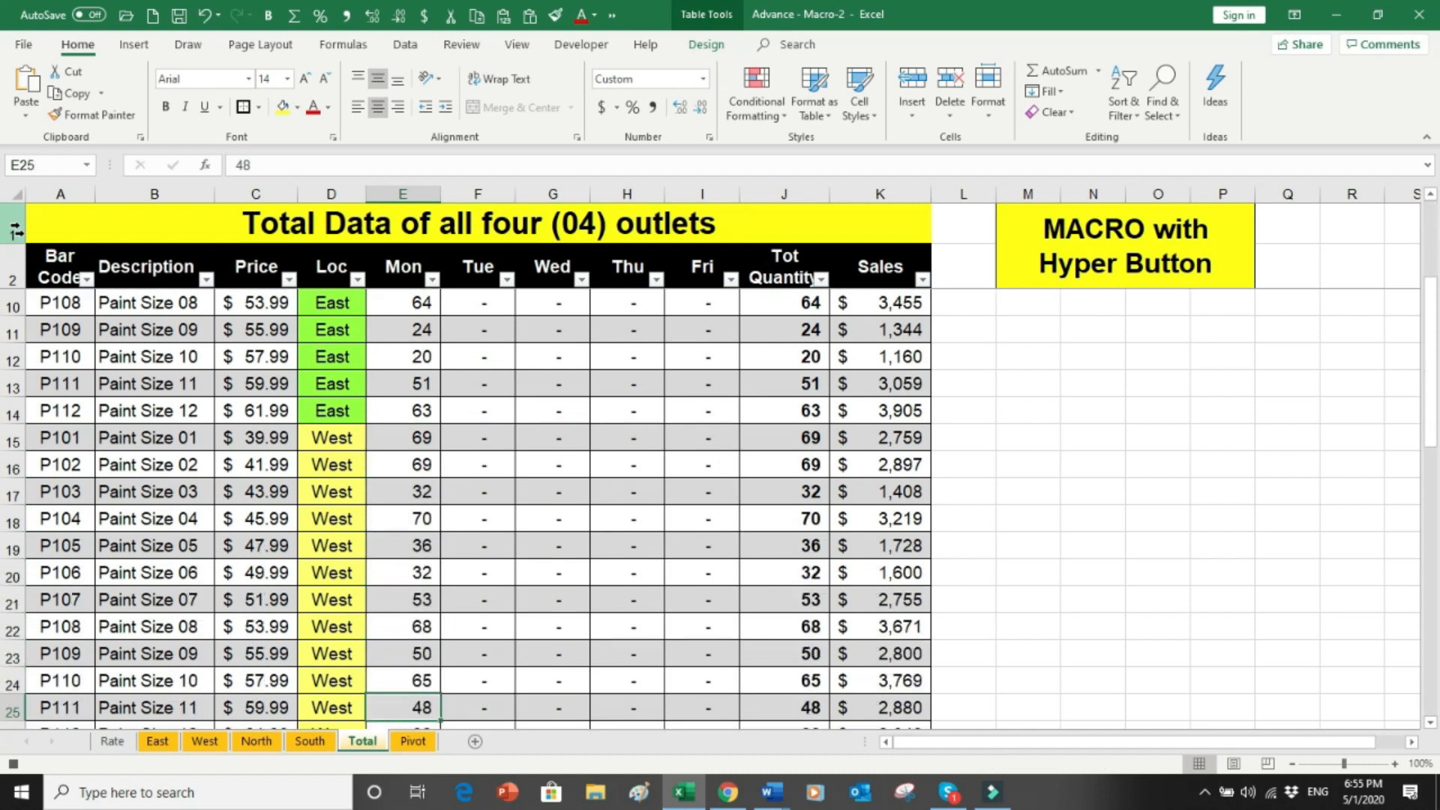
pyautogui.press('Down')
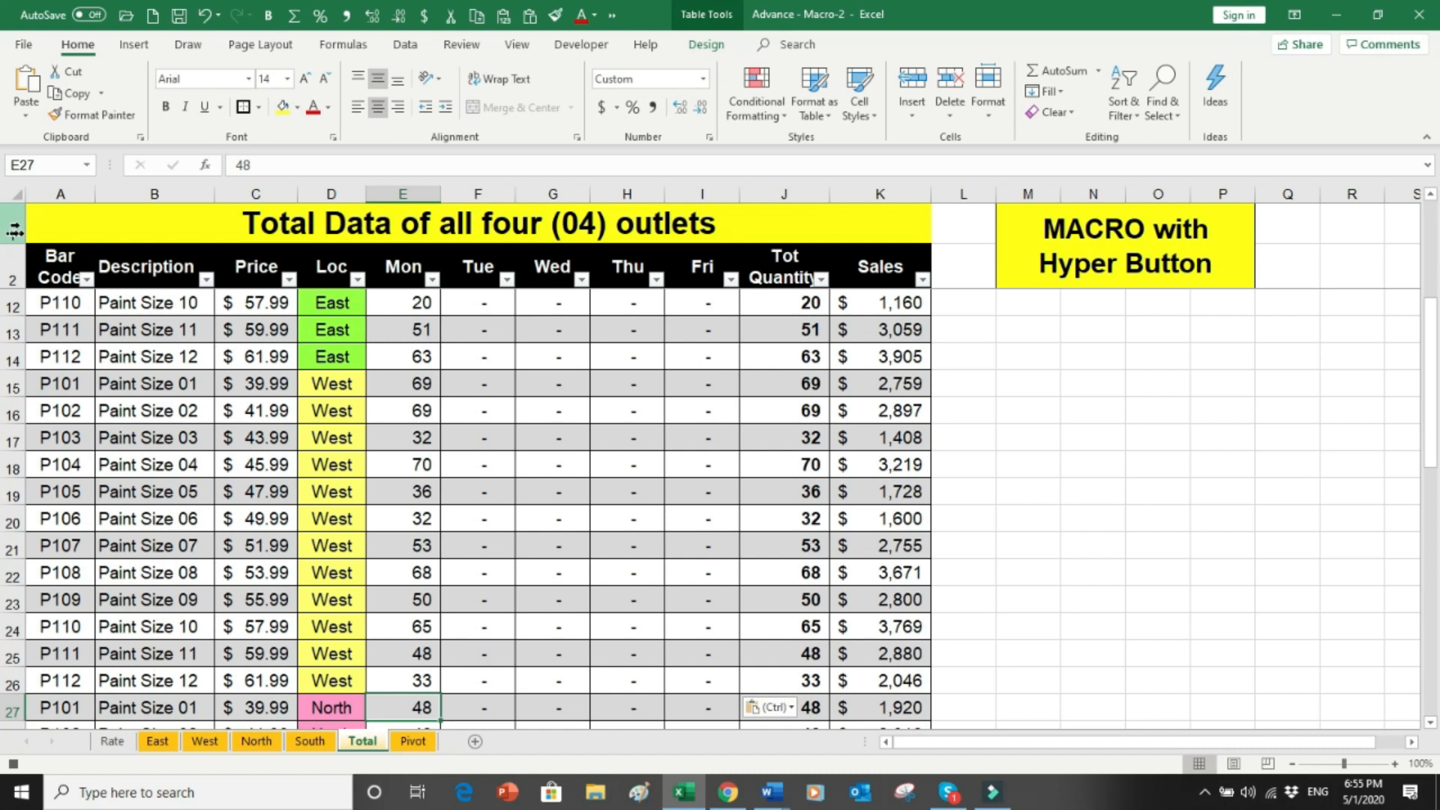
# Step: Open the North sheet, go to its start and select cell E3, the first Mon quantity
pyautogui.click(256, 741)
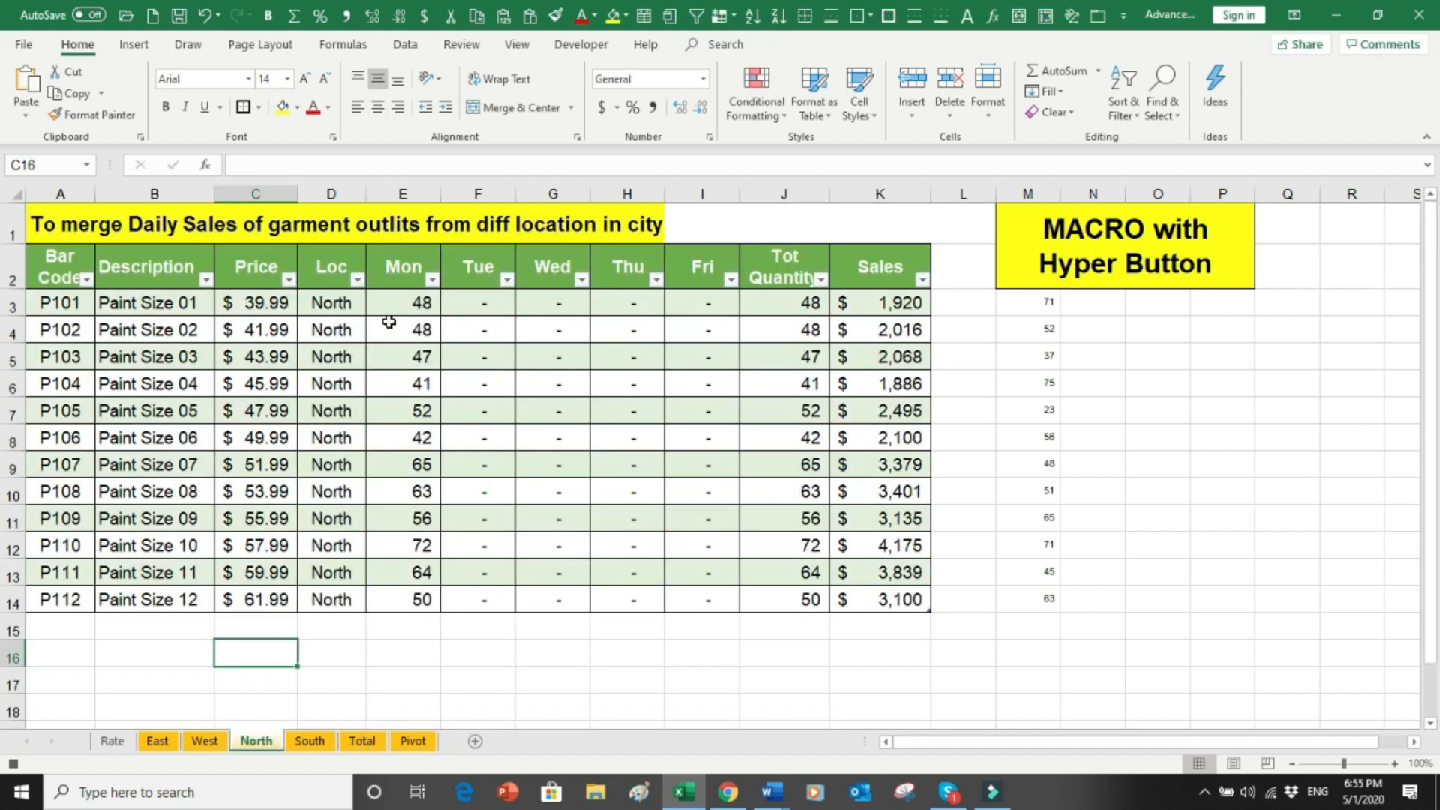
pyautogui.hotkey('ctrl', 'Home')
pyautogui.press('Down')
pyautogui.press('Down')
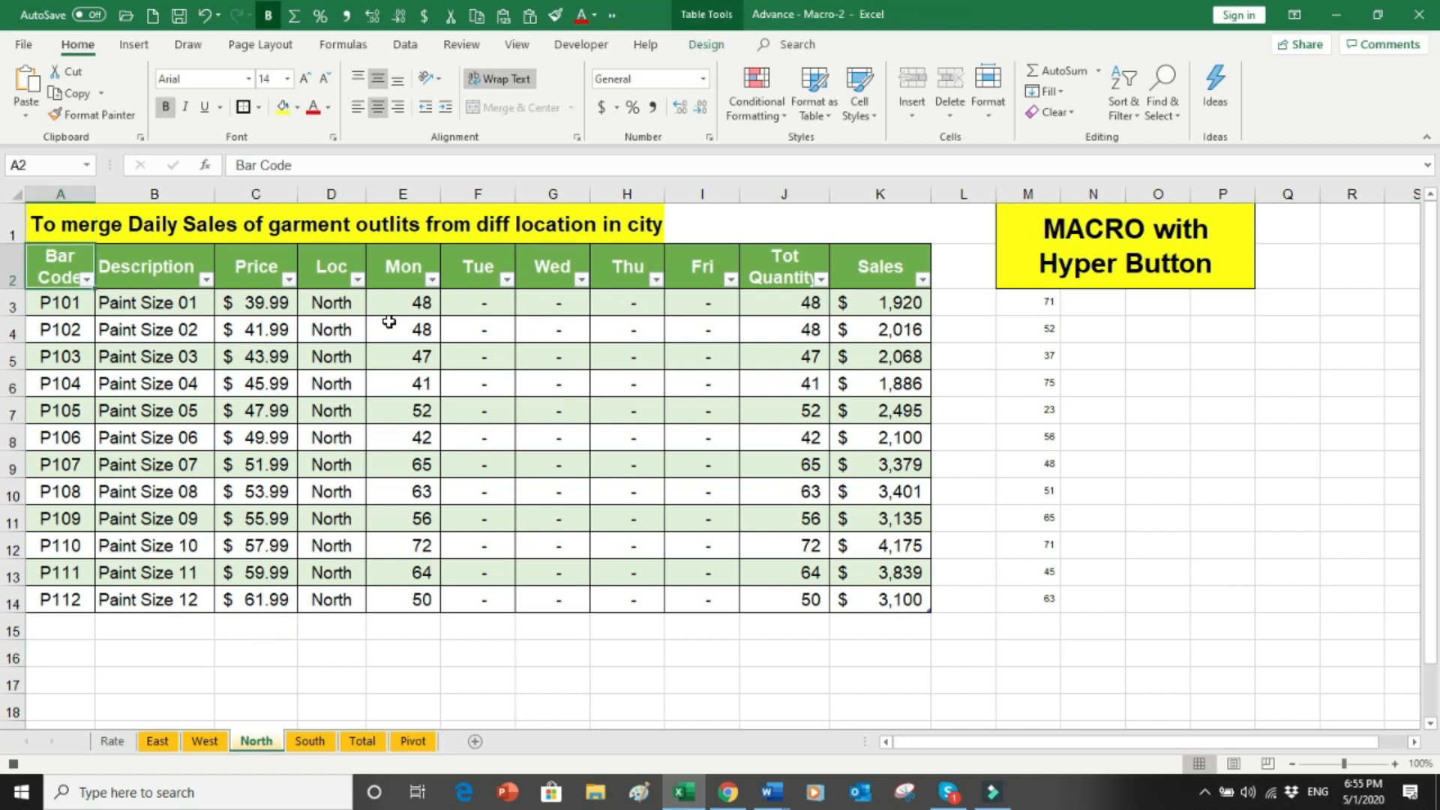
pyautogui.press('Right')
pyautogui.press('Right')
pyautogui.press('Right')
pyautogui.press('Right')
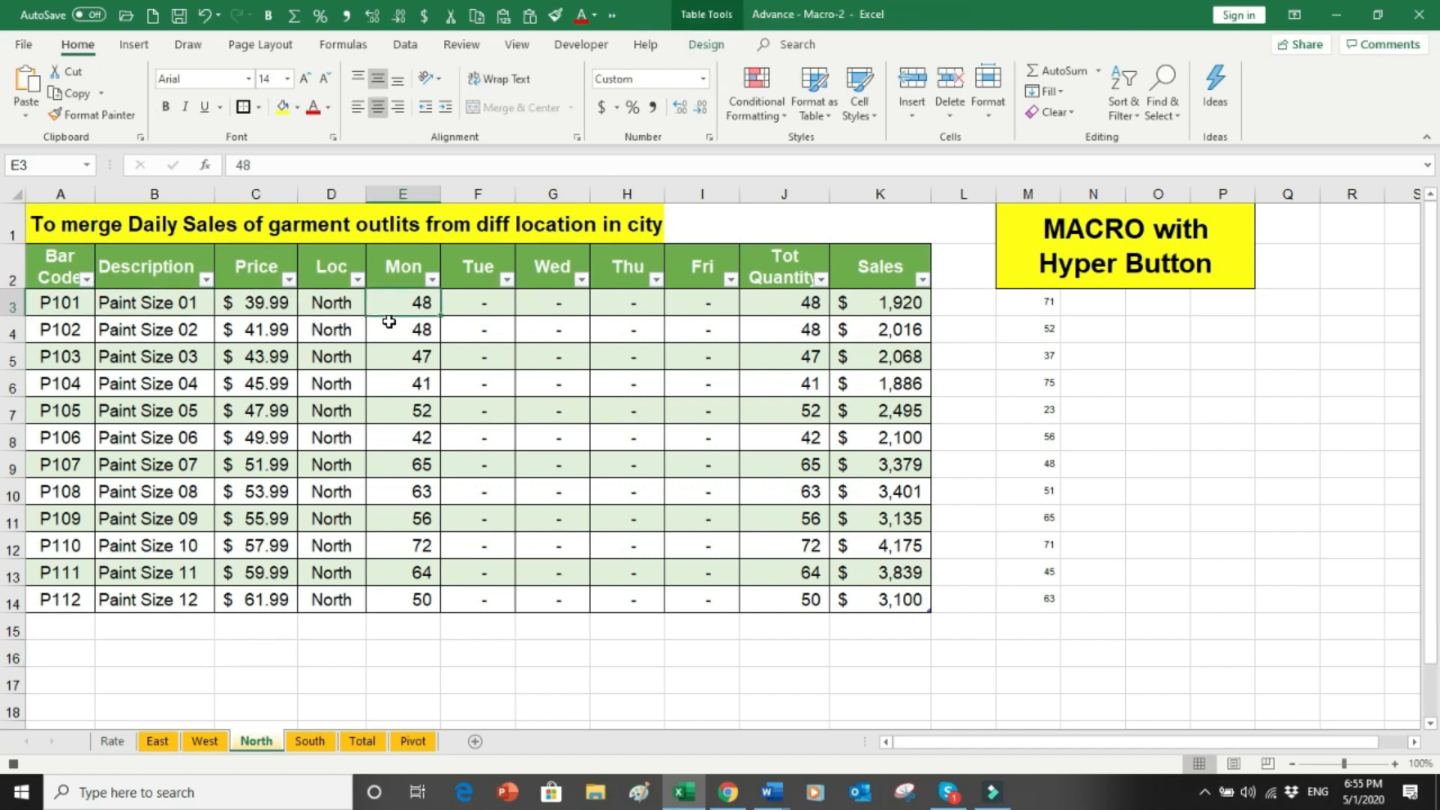
# Step: Copy the North sheet's Mon to Fri quantities for all twelve products, range E3:I14
pyautogui.hotkey('ctrl', 'shift', 'Down')
pyautogui.hotkey('ctrl', 'shift', 'Right')
pyautogui.hotkey('shift', 'Left')
pyautogui.hotkey('shift', 'Left')
pyautogui.hotkey('shift', 'Left')
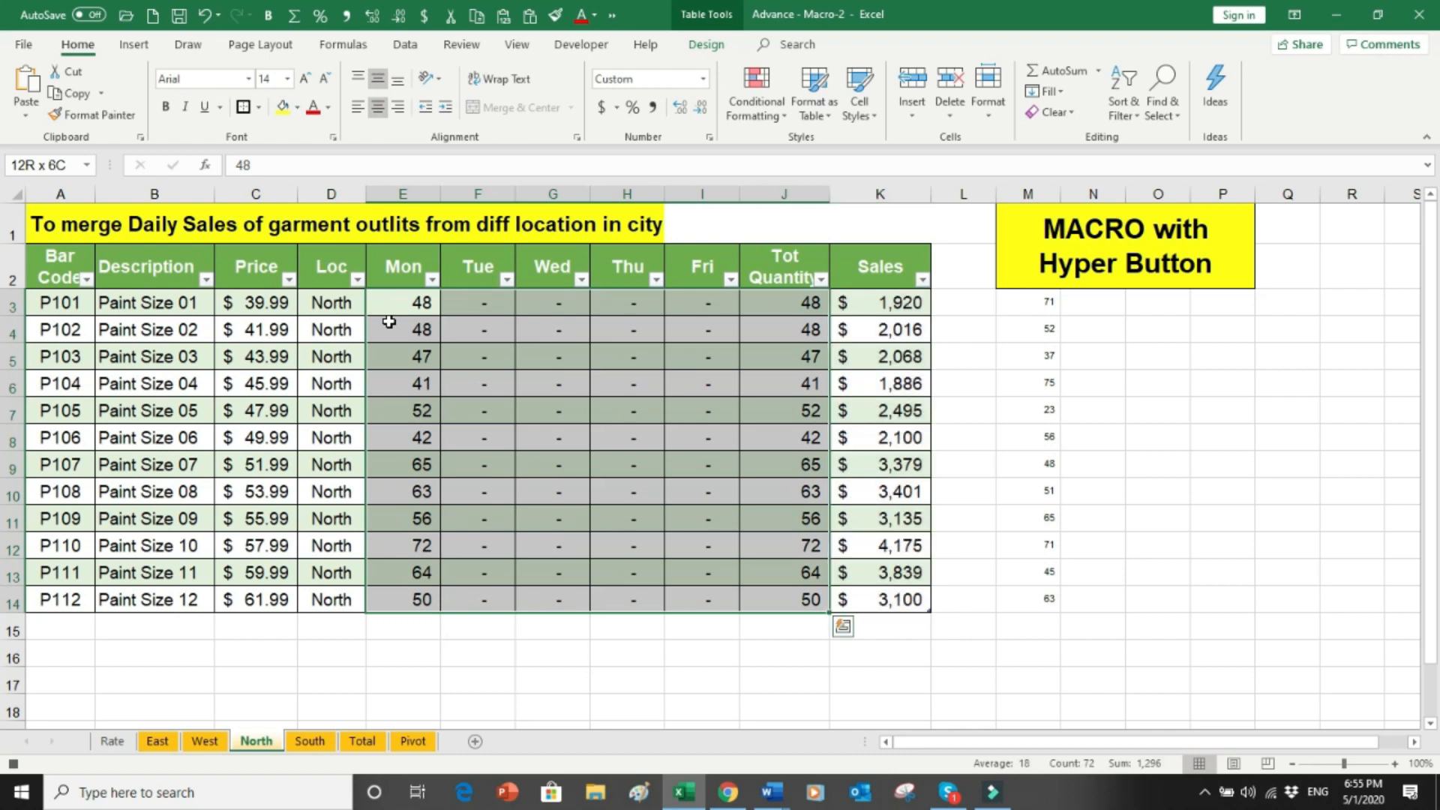
pyautogui.hotkey('shift', 'Right')
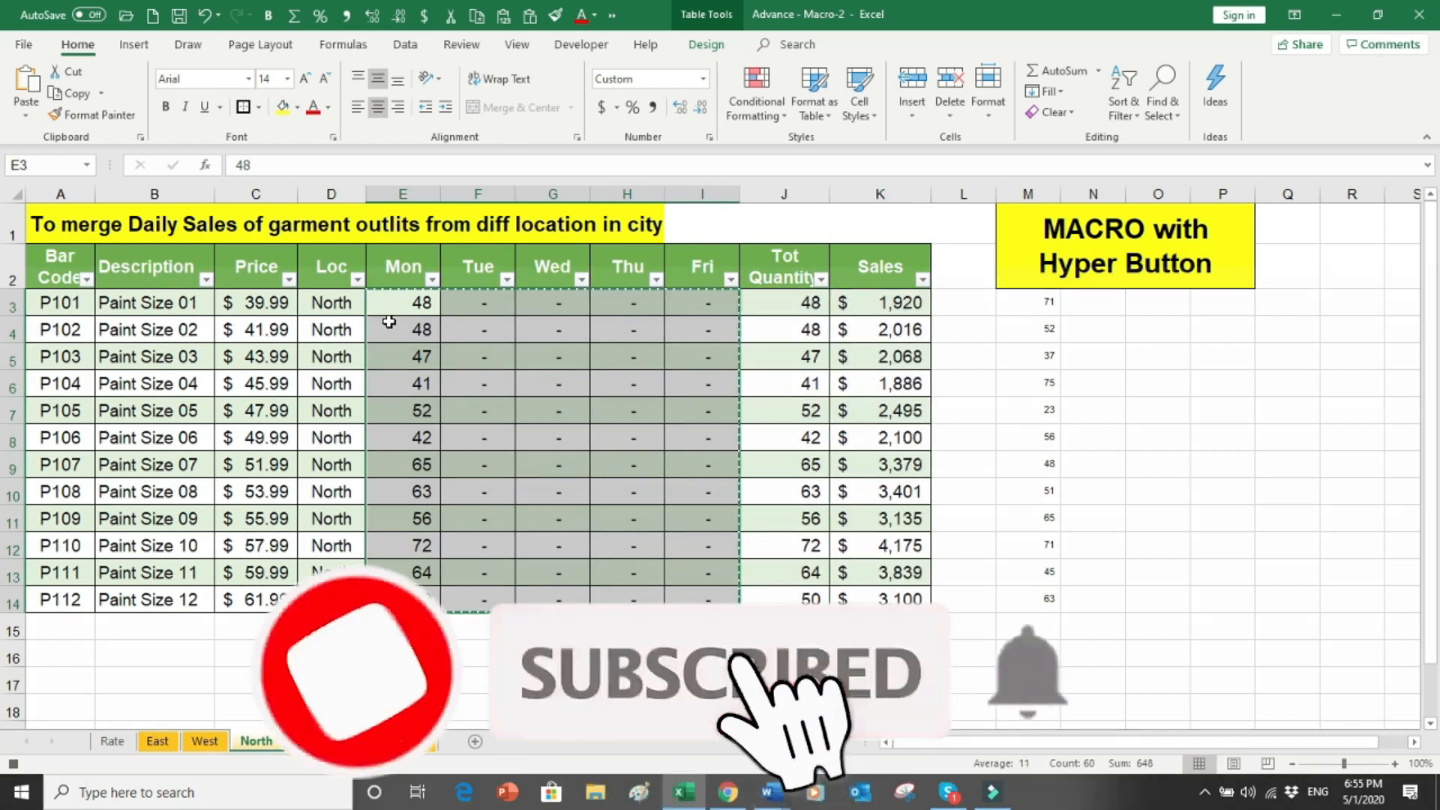
pyautogui.hotkey('ctrl', 'c')
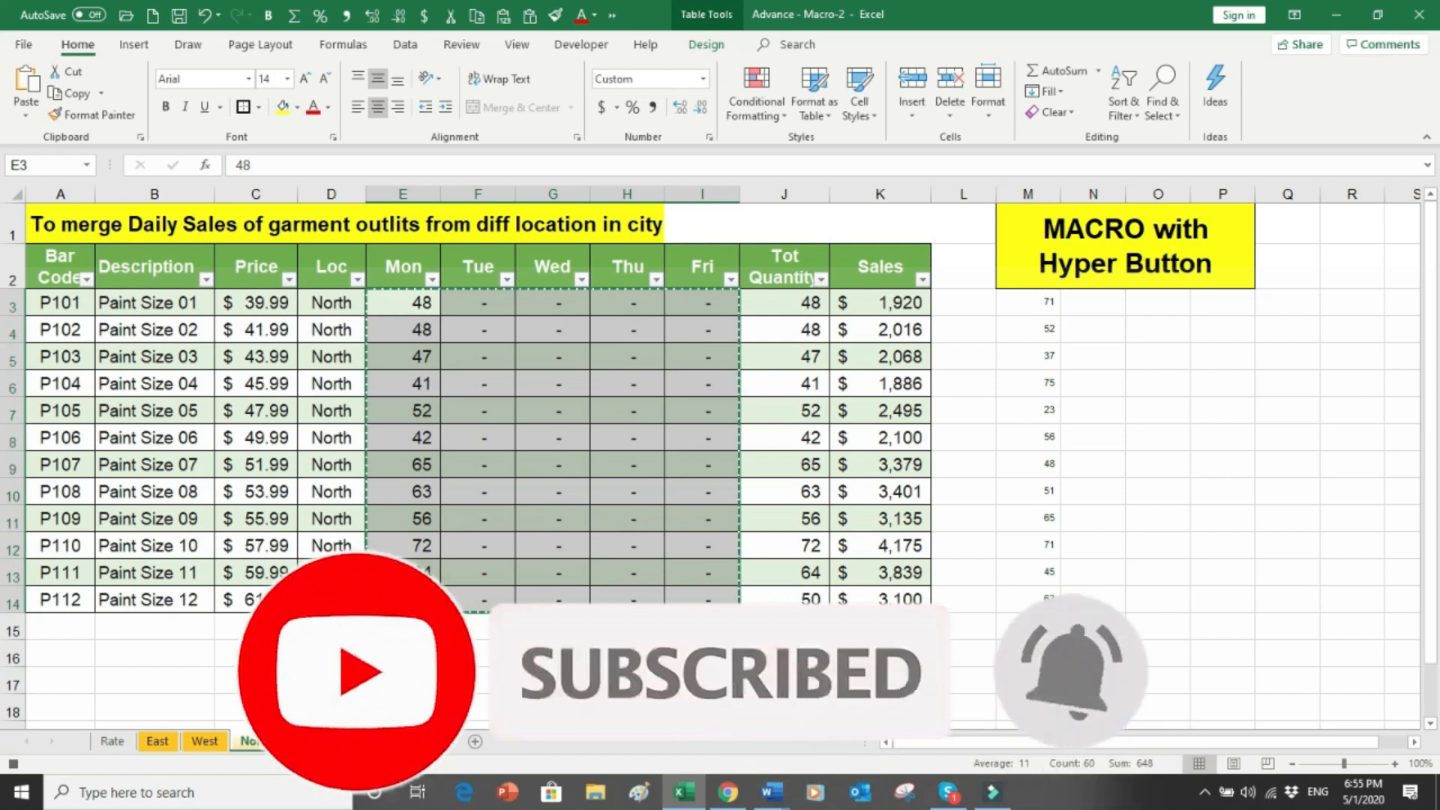
# Step: Paste the copied North quantities into the Total sheet from cell E27 and move down to cell E39, the first South row
pyautogui.hotkey('ctrl', 'pagedown')
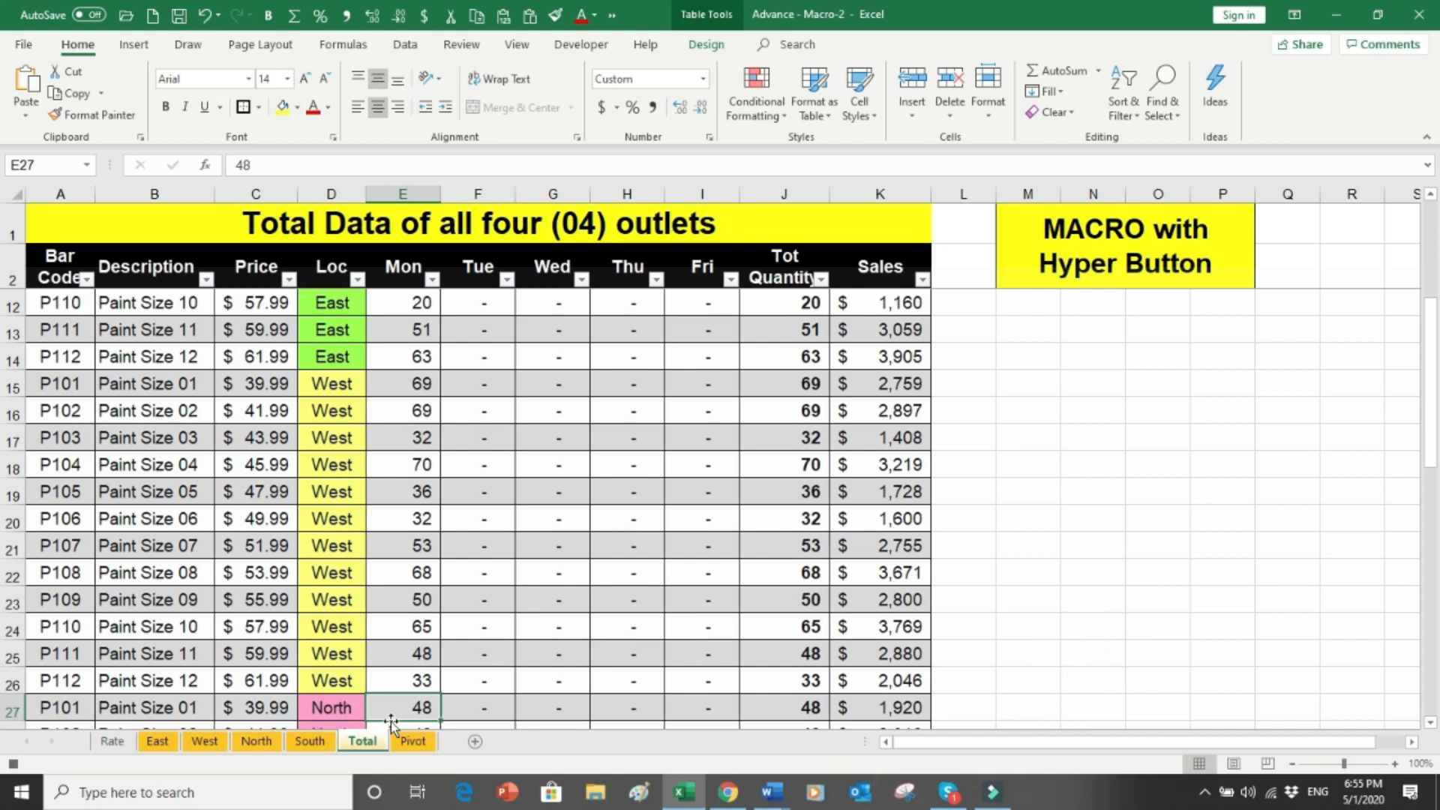
pyautogui.hotkey('ctrl', 'v')
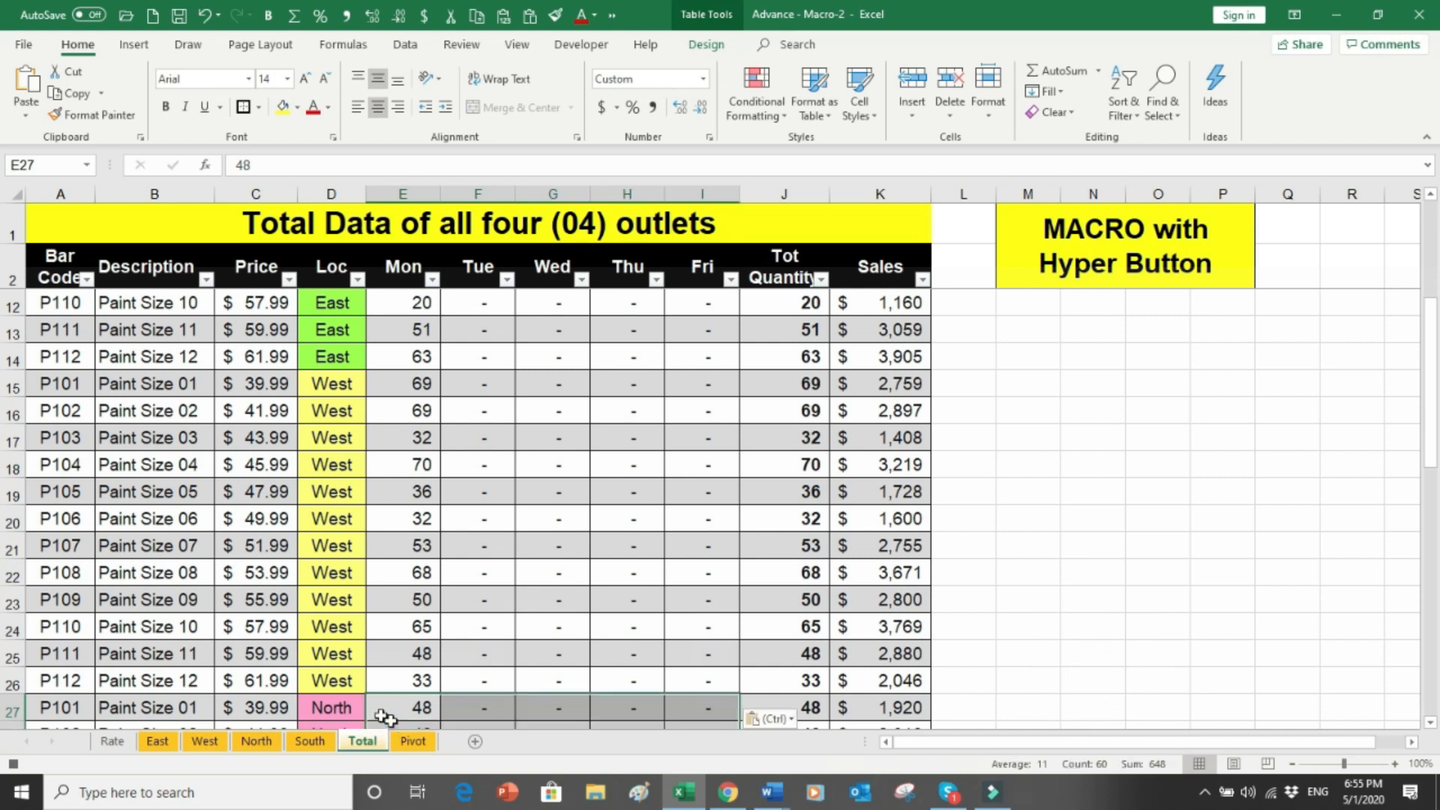
pyautogui.press('Down')
pyautogui.press('Down')
pyautogui.press('Down')
pyautogui.press('Down')
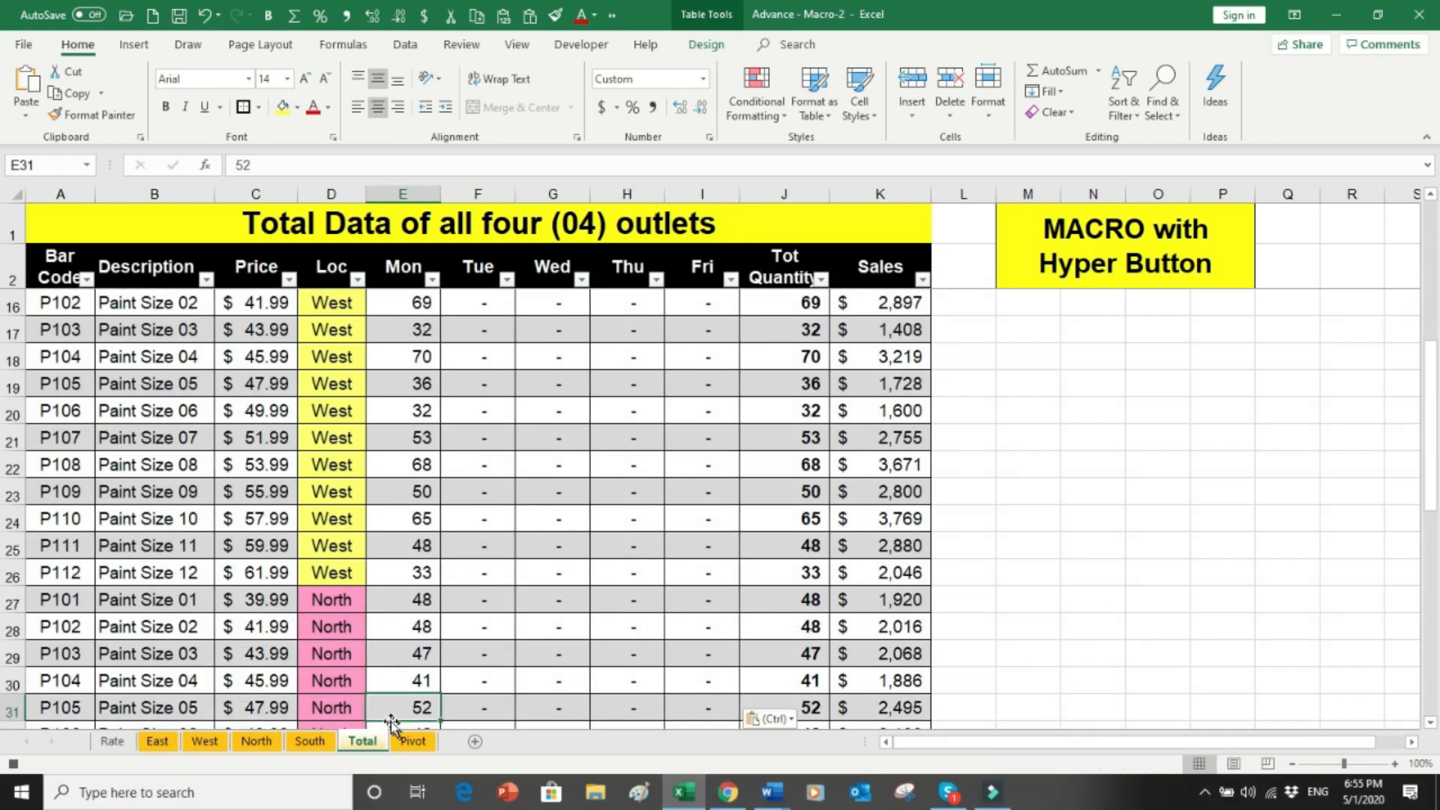
pyautogui.press('Down')
pyautogui.press('Down')
pyautogui.press('Down')
pyautogui.press('Down')
pyautogui.press('Down')
pyautogui.press('Down')
pyautogui.press('Down')
pyautogui.press('Down')
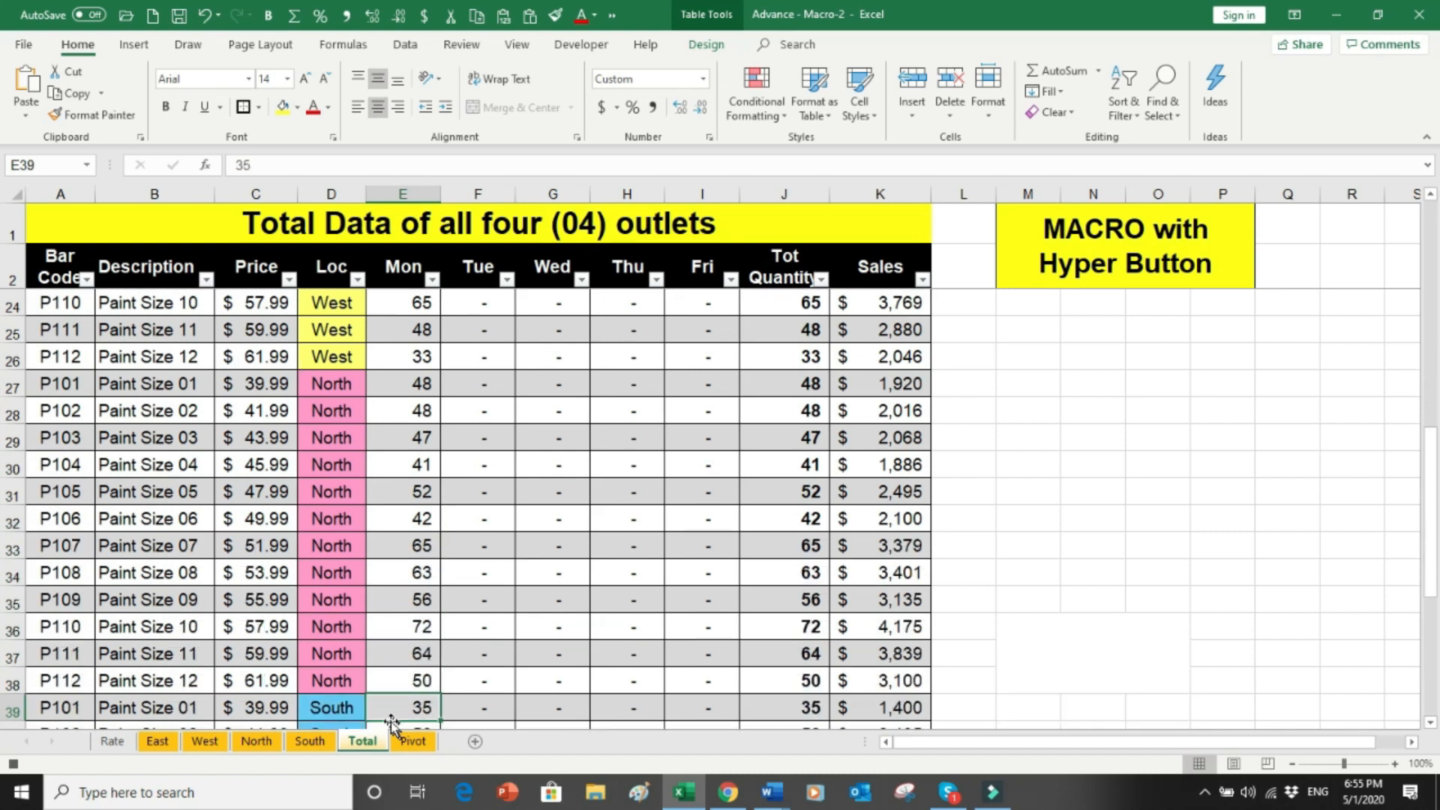
# Step: Copy the South sheet's Mon to Fri quantities for all twelve products, range E3:I14
pyautogui.press('Up')
pyautogui.press('Up')
pyautogui.press('Up')
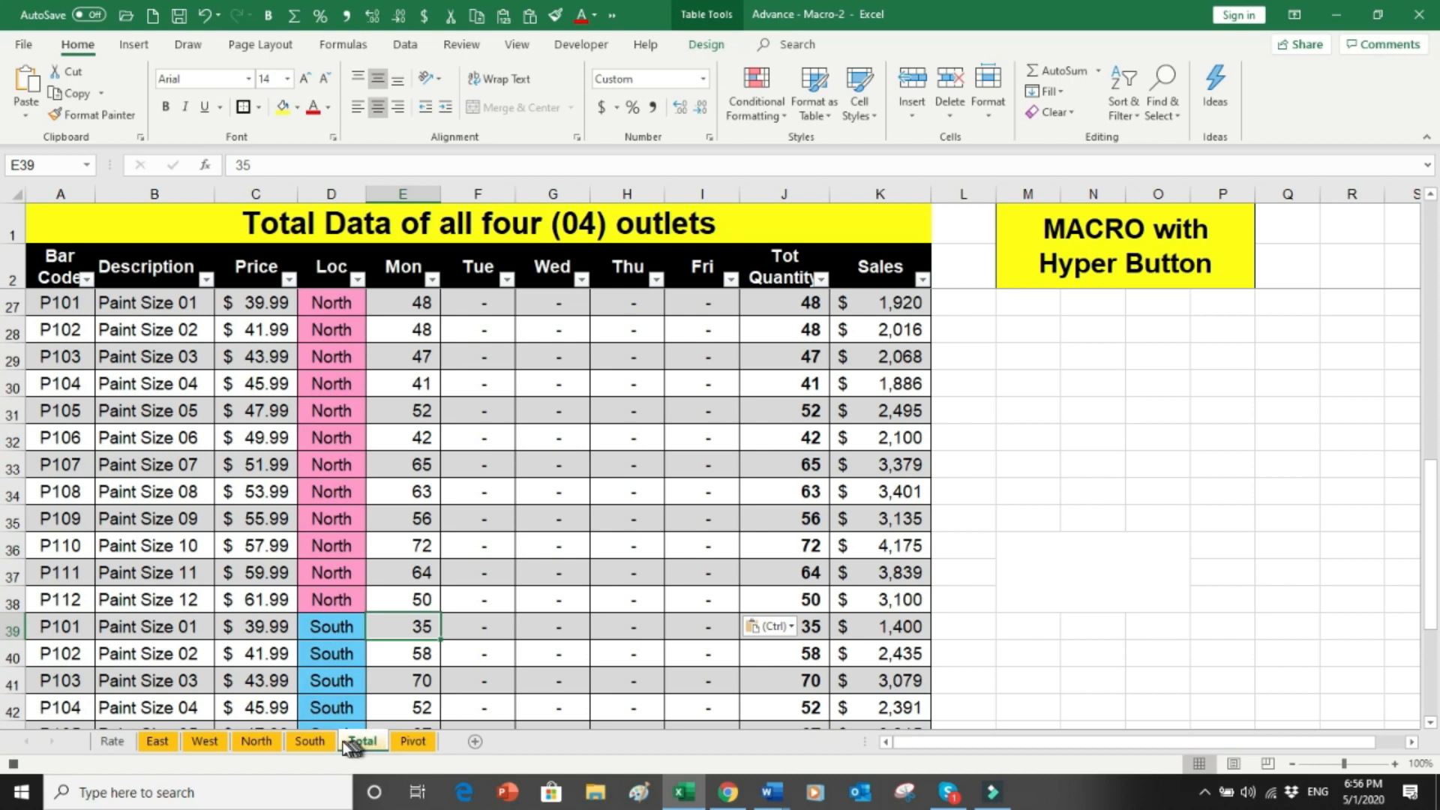
pyautogui.click(319, 741)
pyautogui.moveTo(426, 304); pyautogui.dragTo(710, 601)
pyautogui.hotkey('ctrl', 'c')
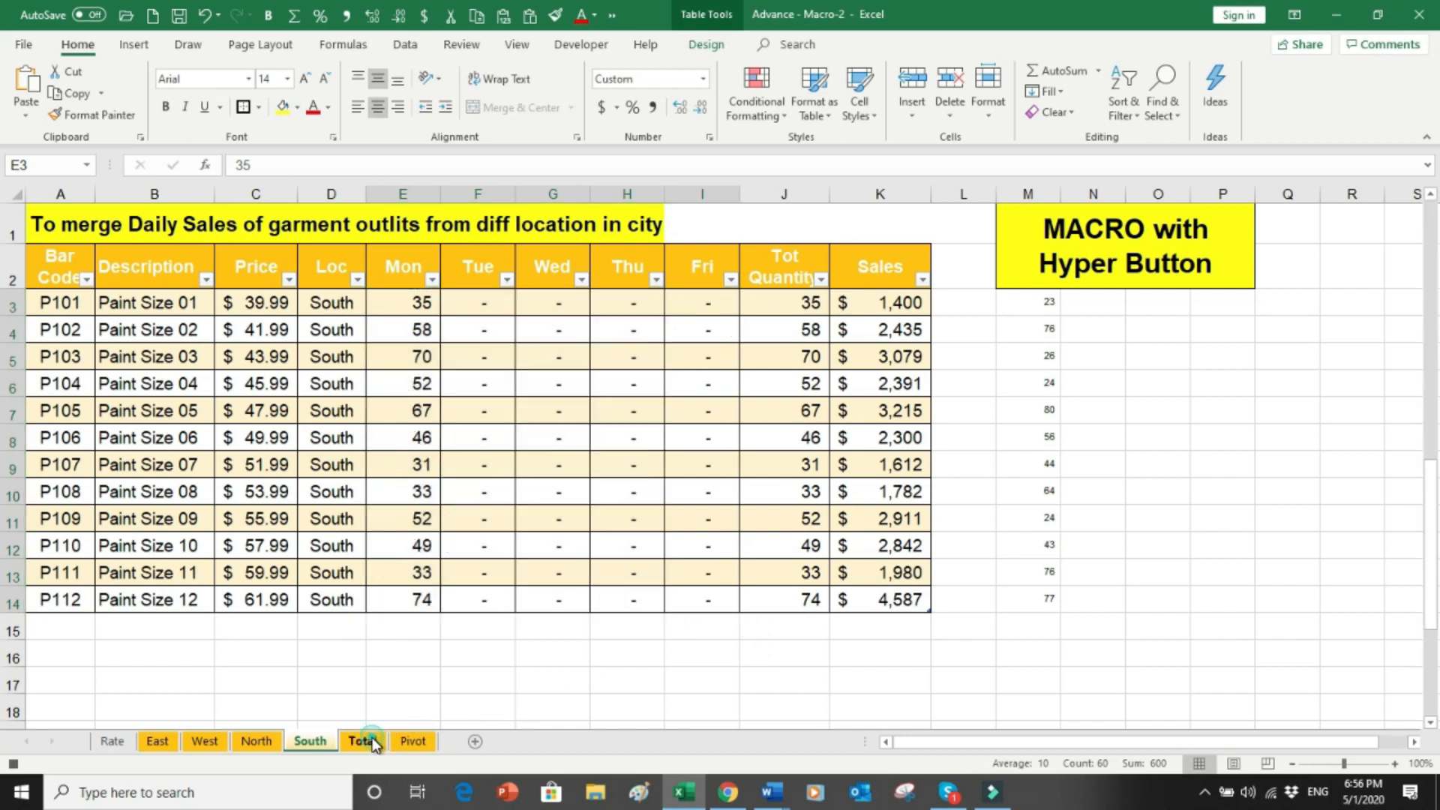
# Step: Paste the copied South quantities as values into the Total sheet from cell E39
pyautogui.click(372, 737)
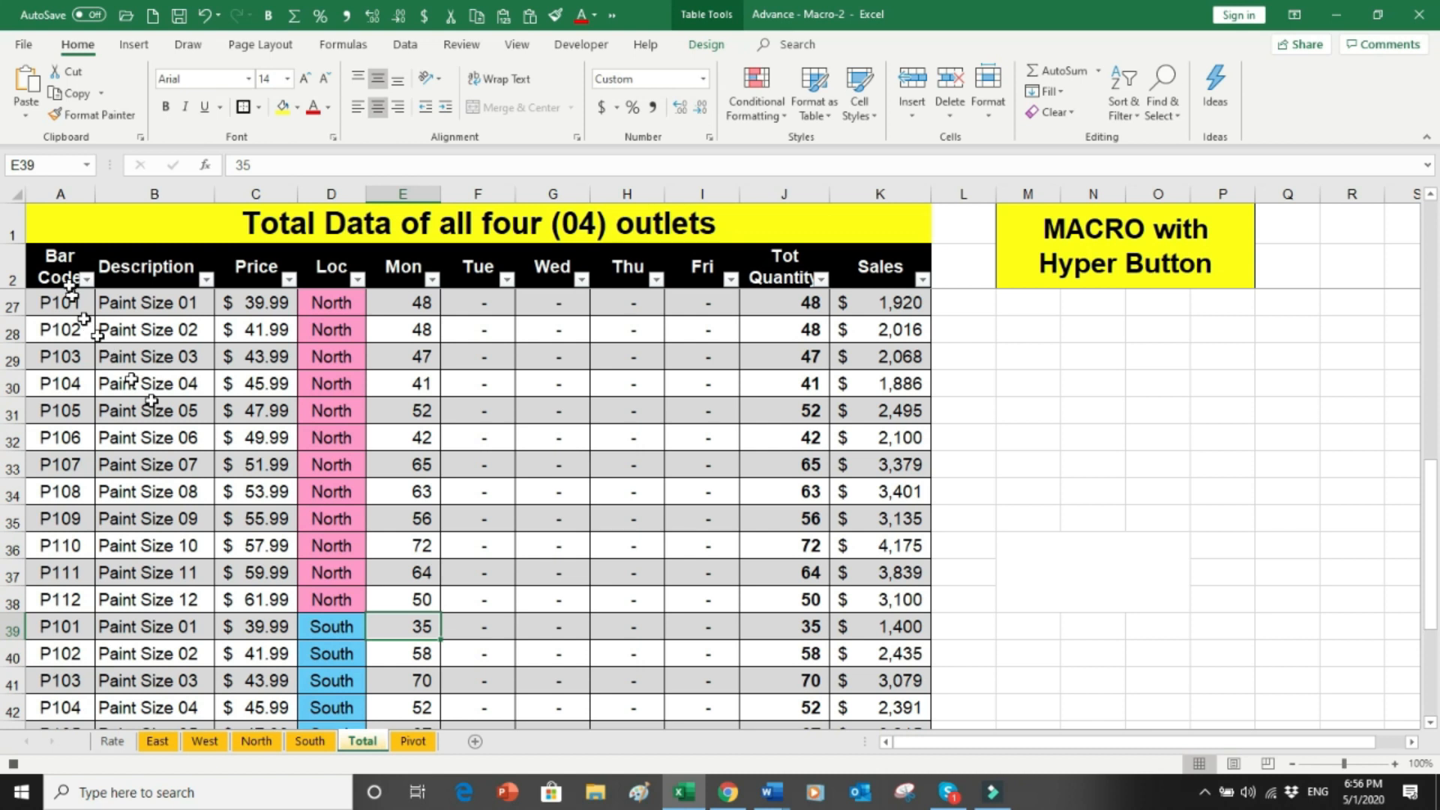
pyautogui.click(24, 120)
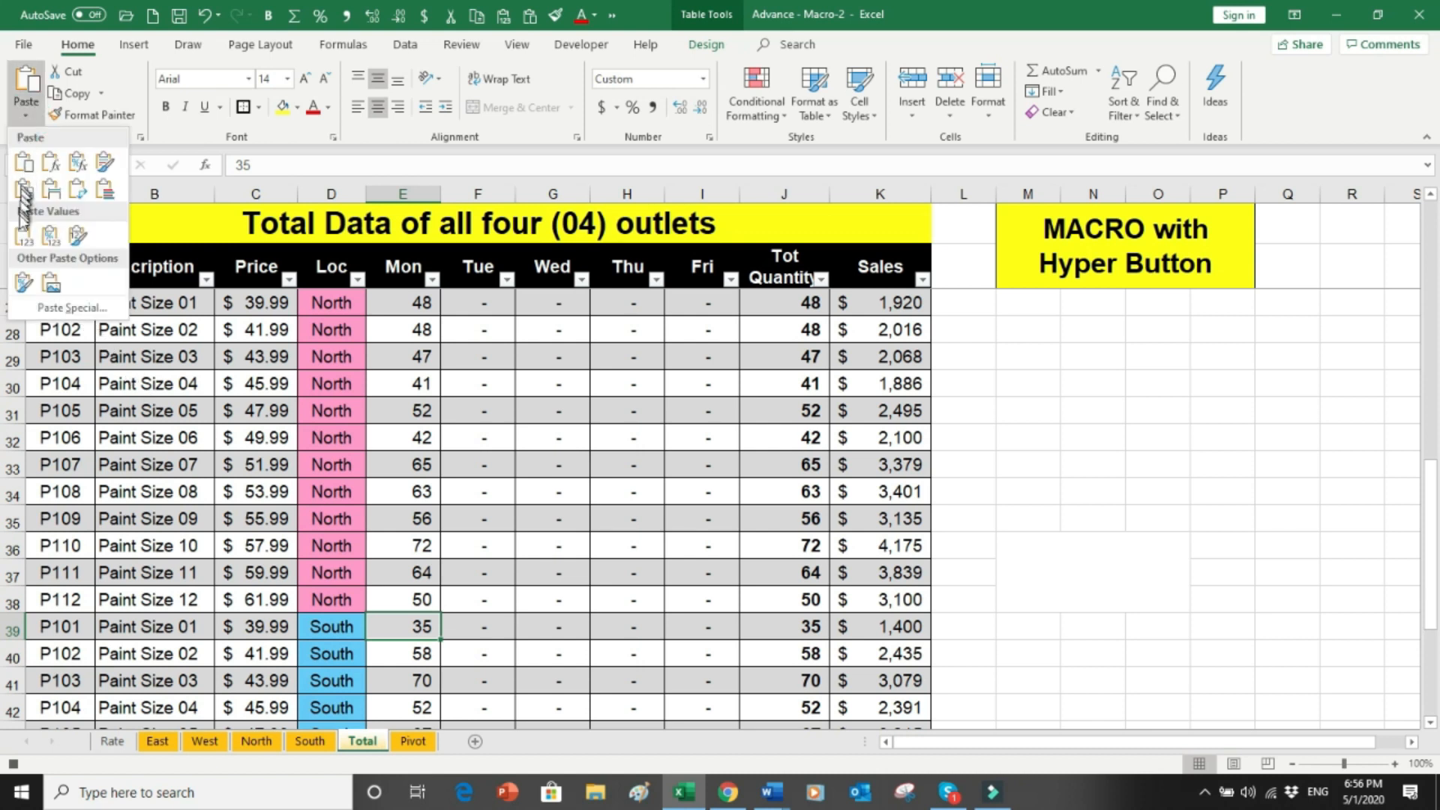
pyautogui.click(24, 235)
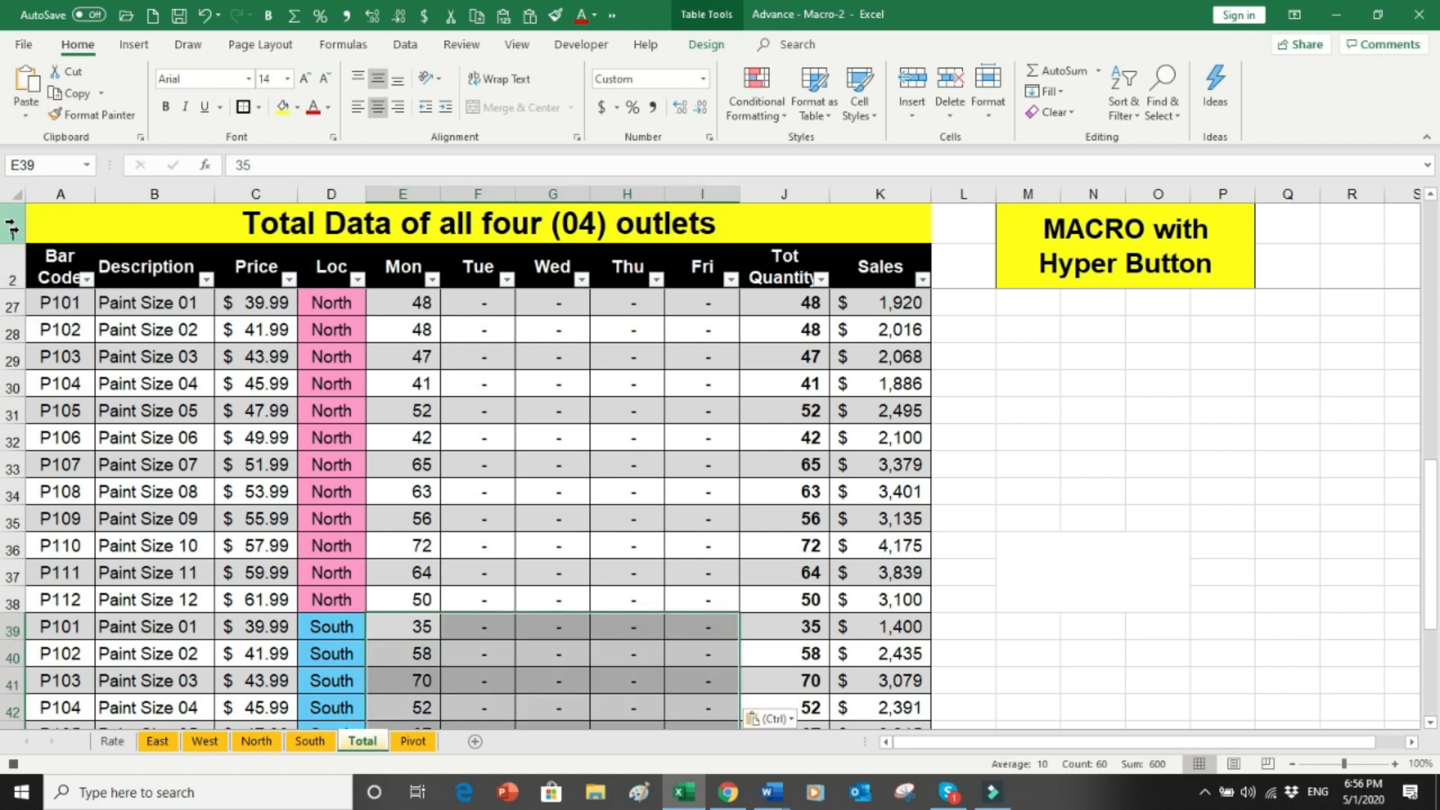
# Step: Move down past the last South row, return to the start of the Total sheet and stop recording the macro
pyautogui.press('Down')
pyautogui.press('Down')
pyautogui.press('Down')
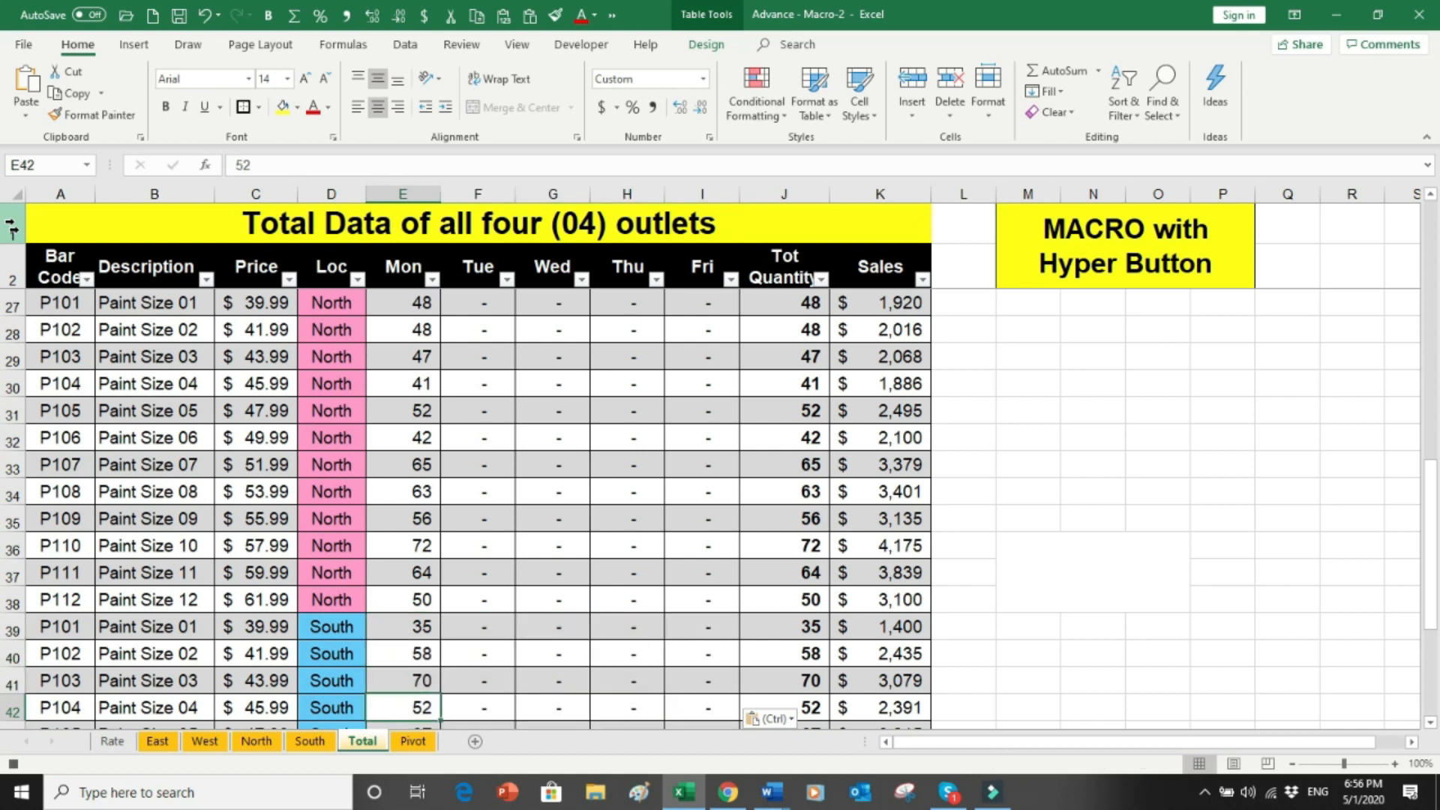
pyautogui.hotkey('ctrl', 'Down')
pyautogui.press('Down')
pyautogui.press('Down')
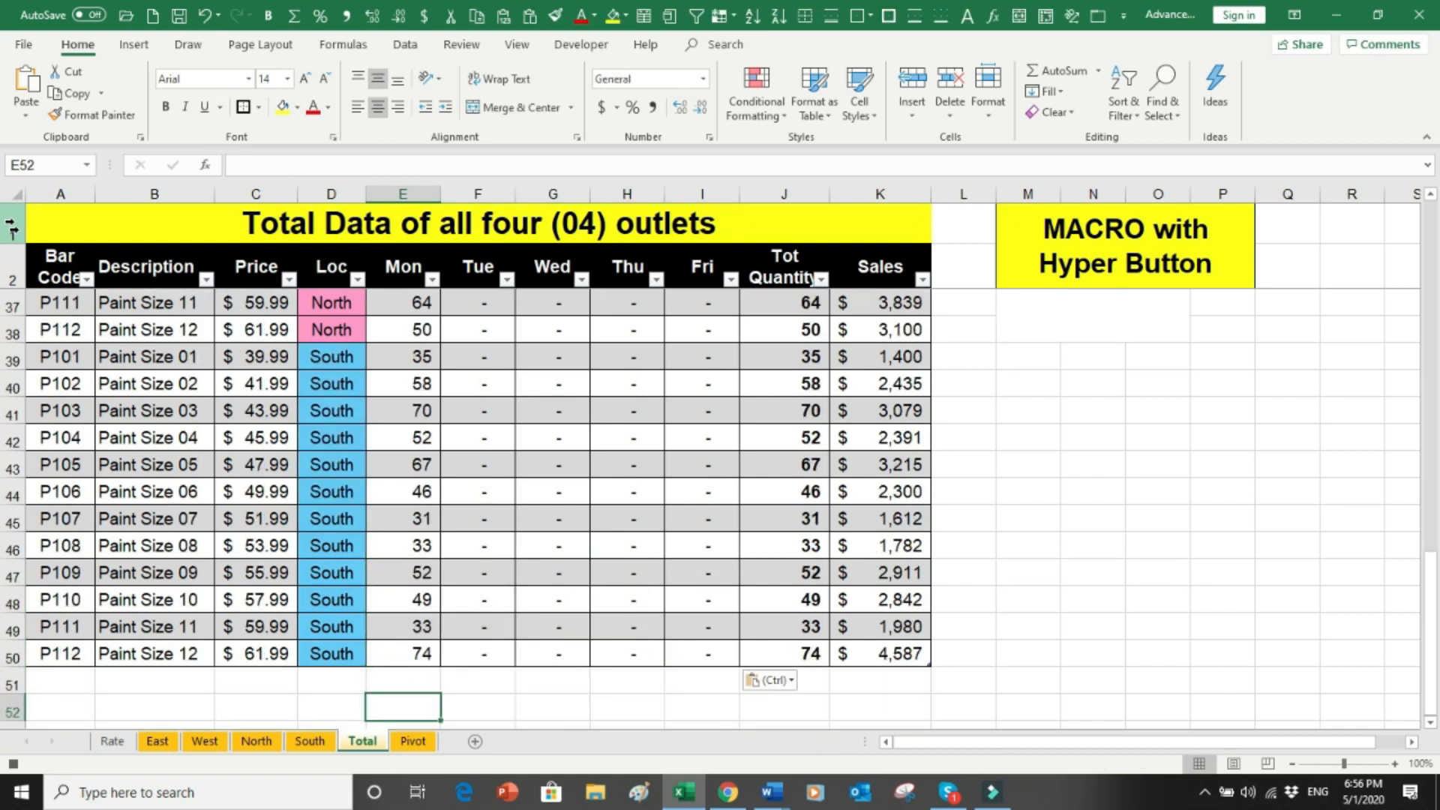
pyautogui.hotkey('ctrl', 'Home')
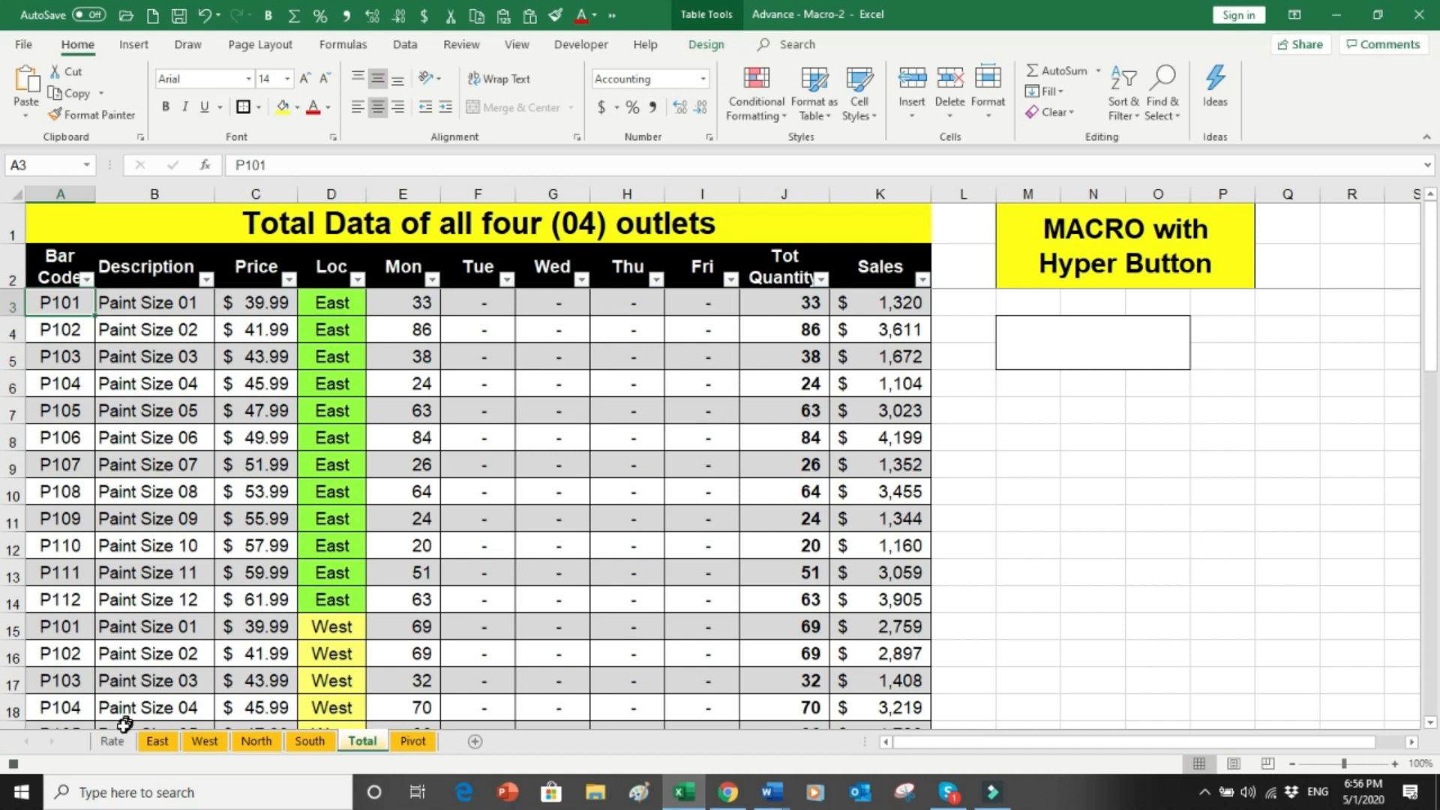
pyautogui.click(15, 763)
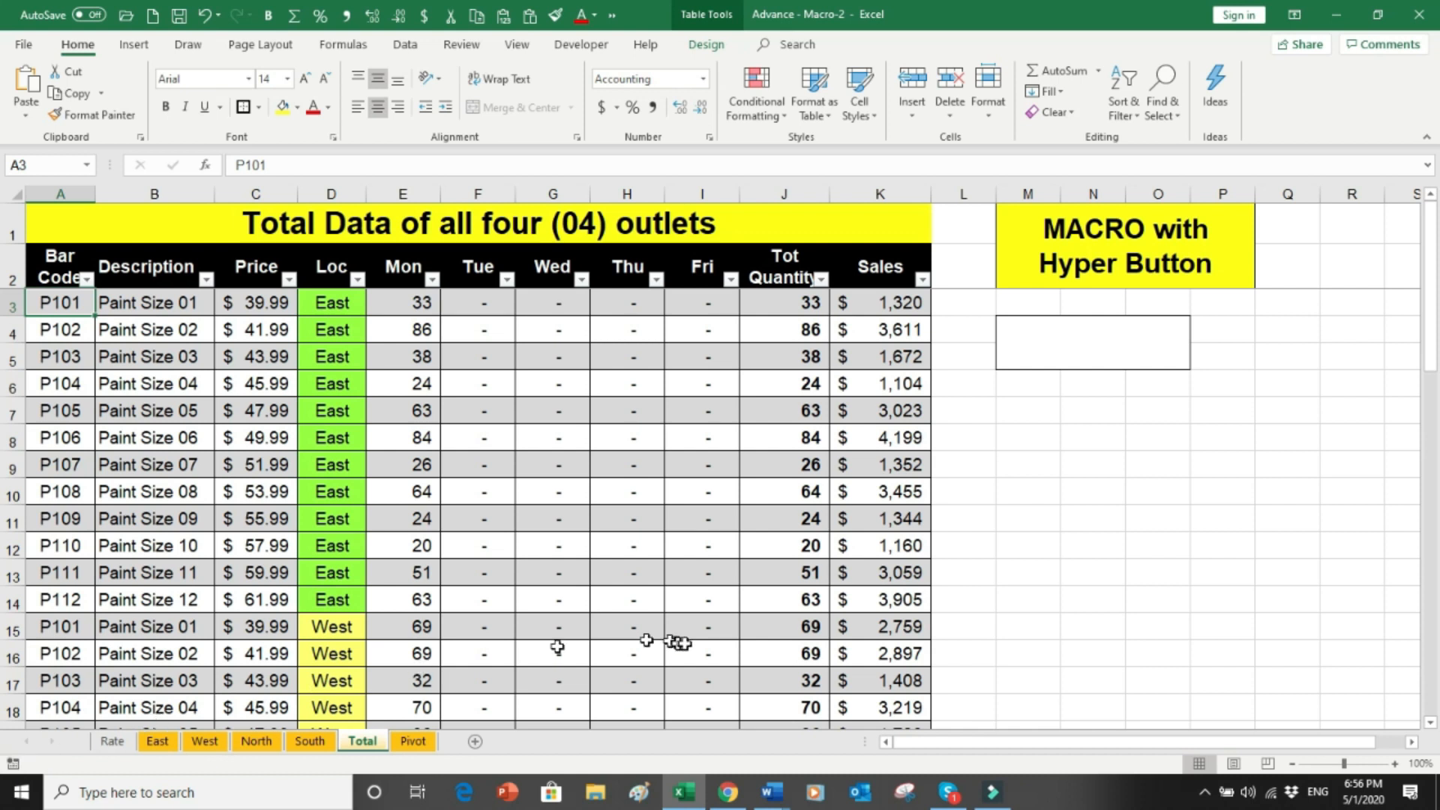
# Step: Draw a form-control button over the outlined box beneath the MACRO with Hyper Button heading and assign the UPDATE macro to it
pyautogui.click(707, 44)
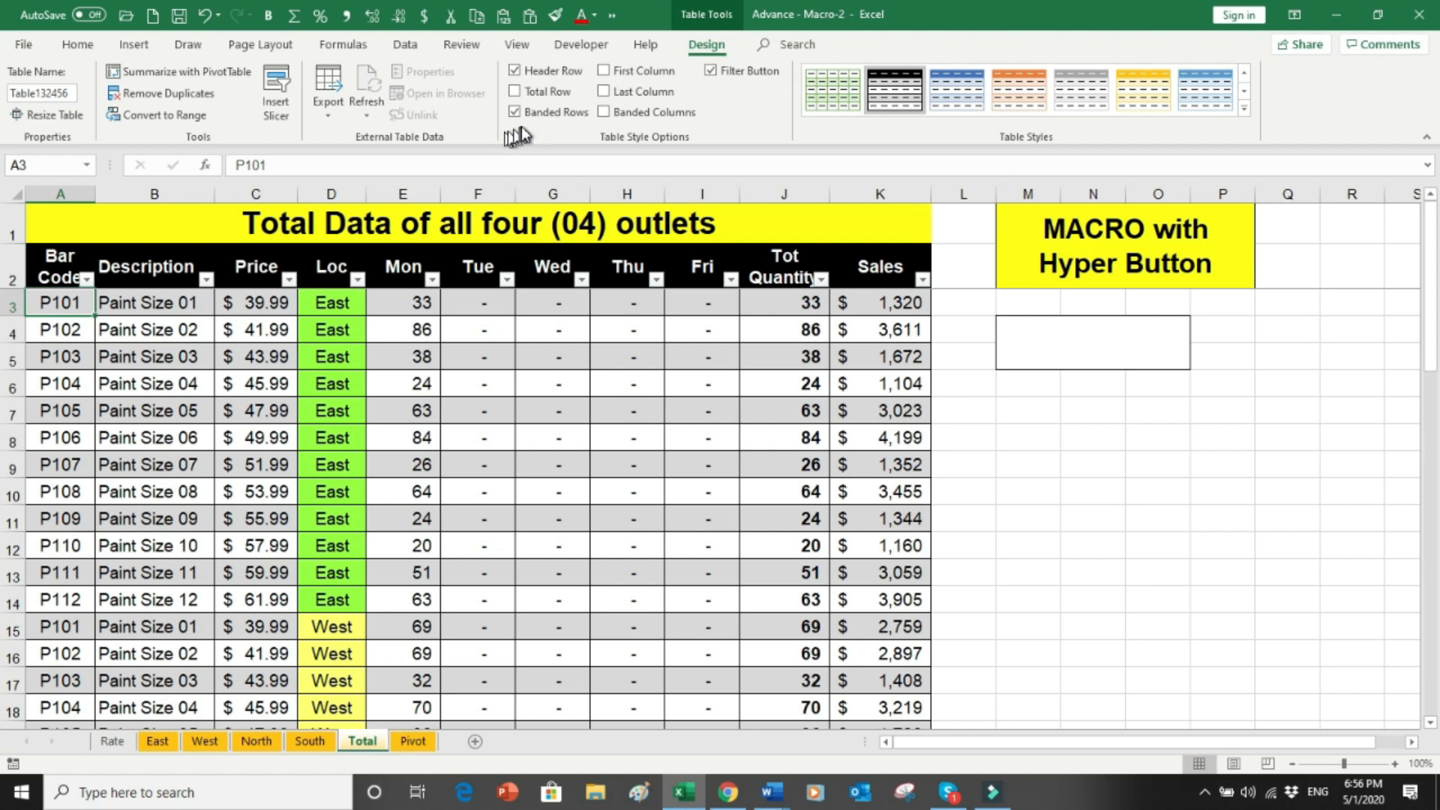
pyautogui.click(572, 47)
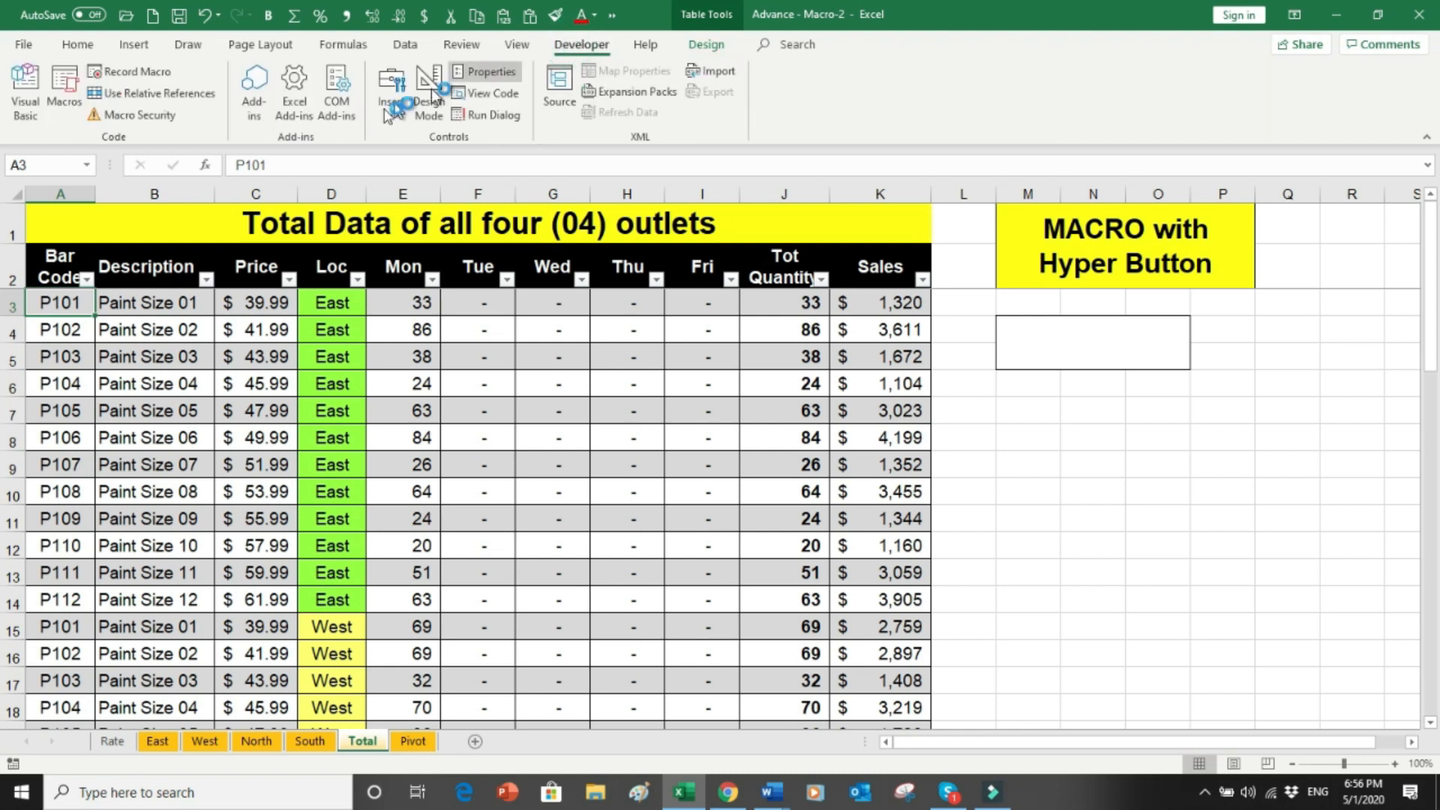
pyautogui.click(392, 119)
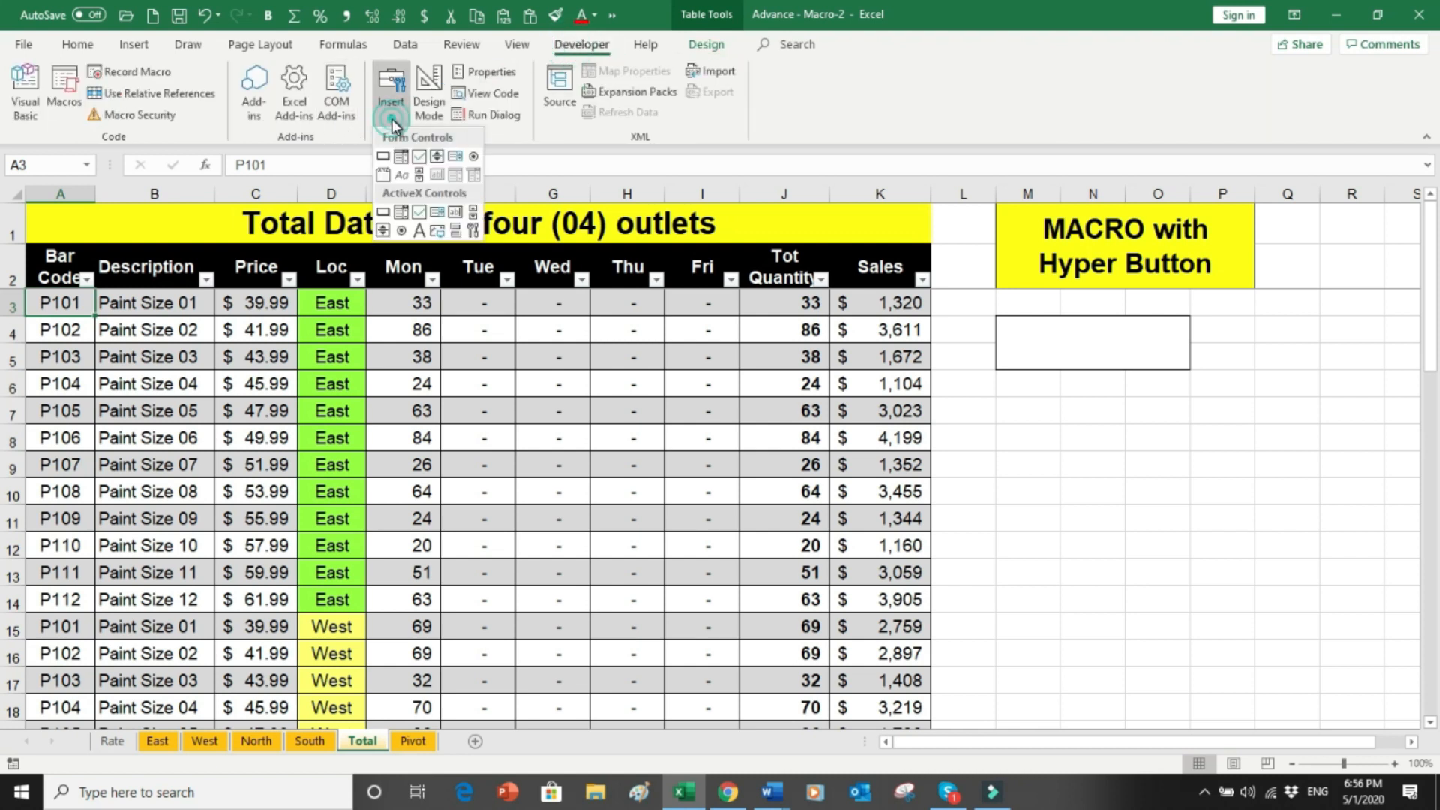
pyautogui.click(385, 157)
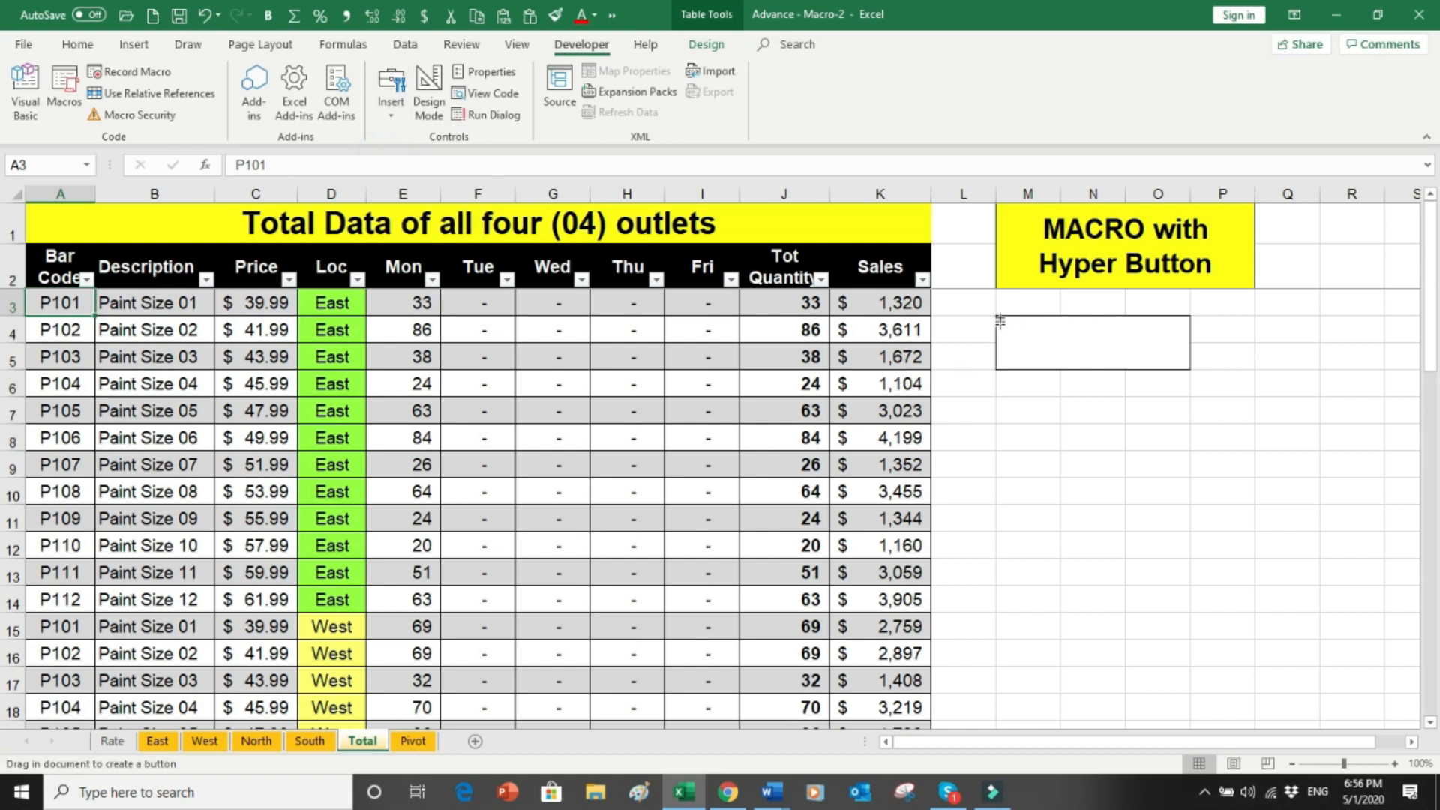
pyautogui.moveTo(1000, 318); pyautogui.dragTo(1185, 366)
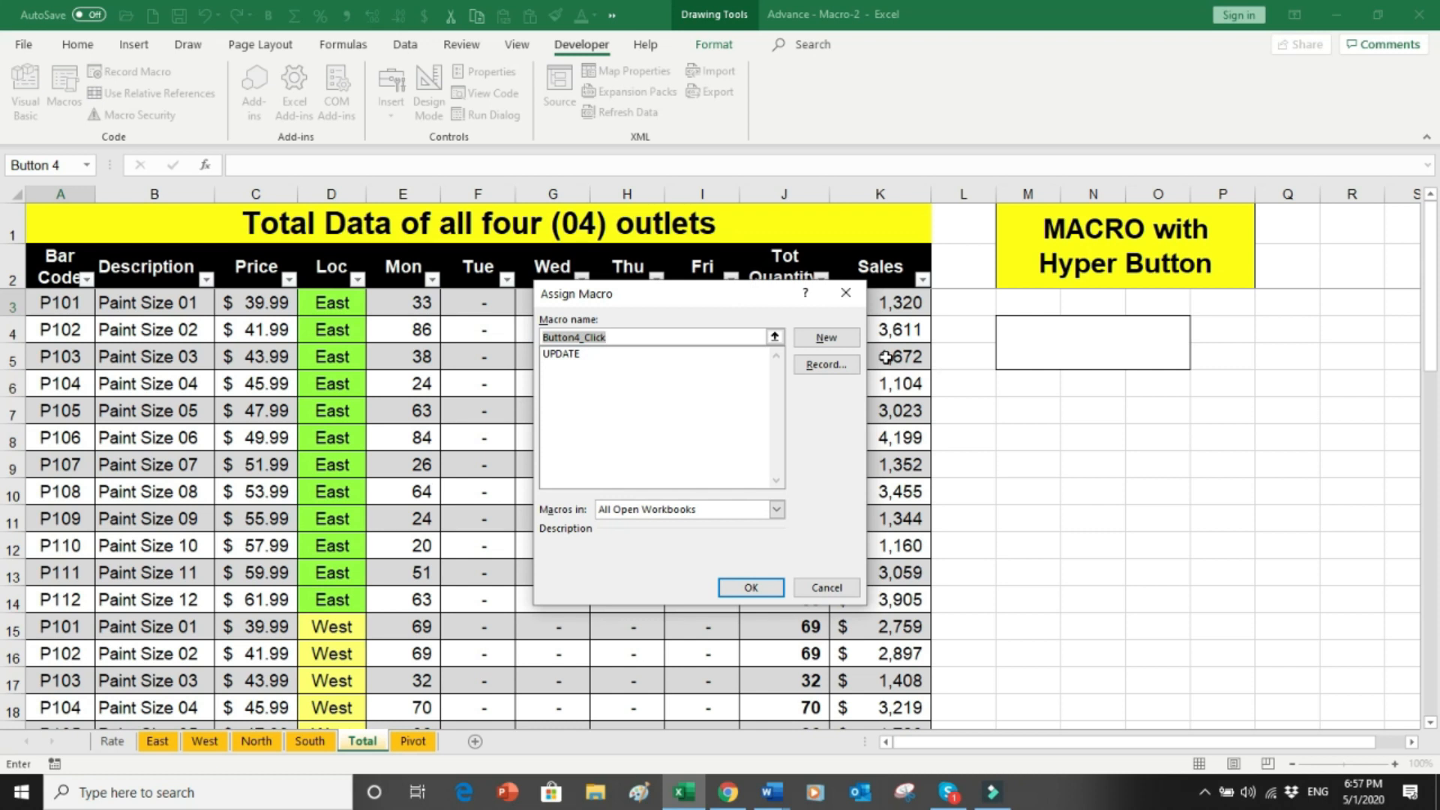
pyautogui.click(570, 356)
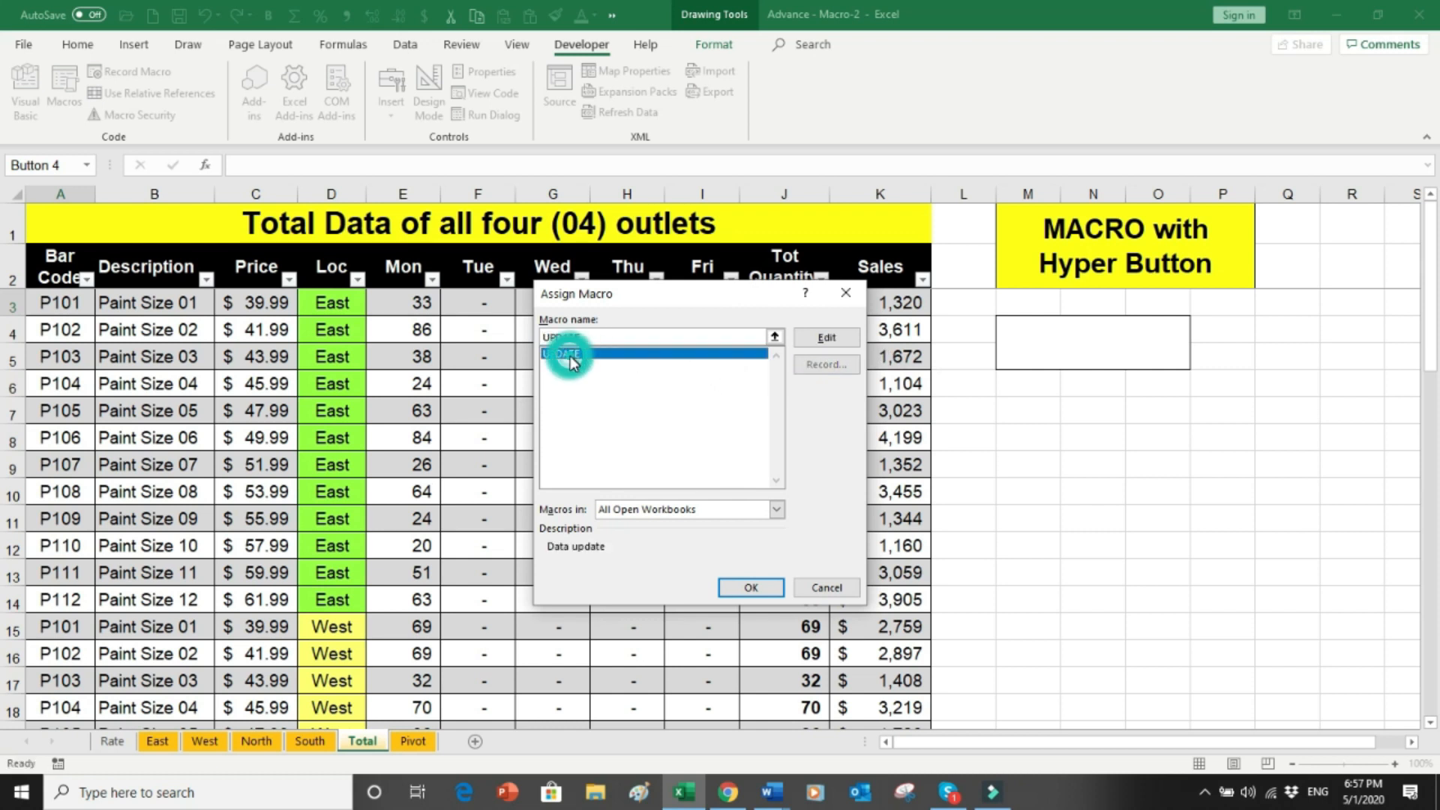
pyautogui.click(735, 588)
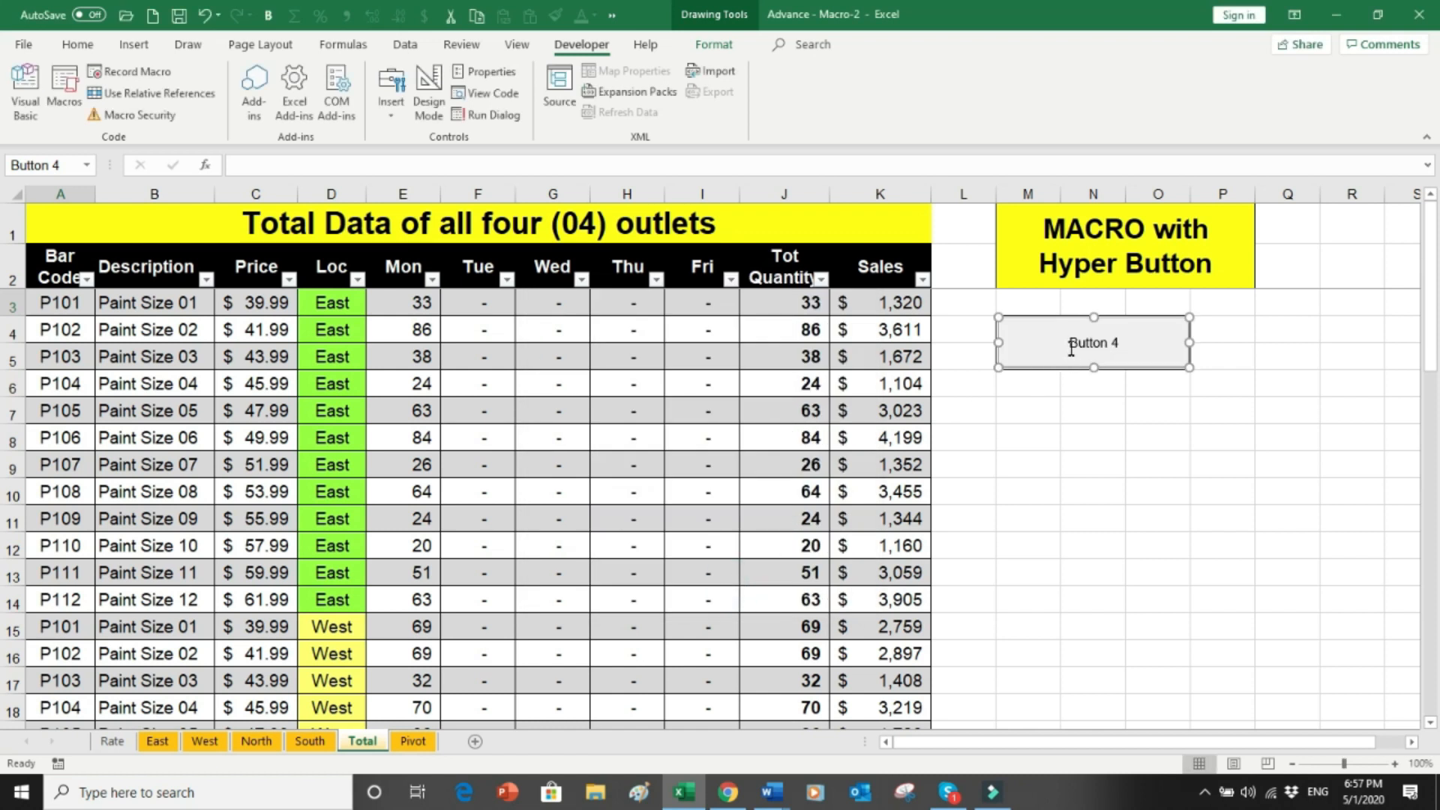
# Step: Clear the default label text from the new button and deselect it
pyautogui.click(1071, 344)
pyautogui.click(1074, 344)
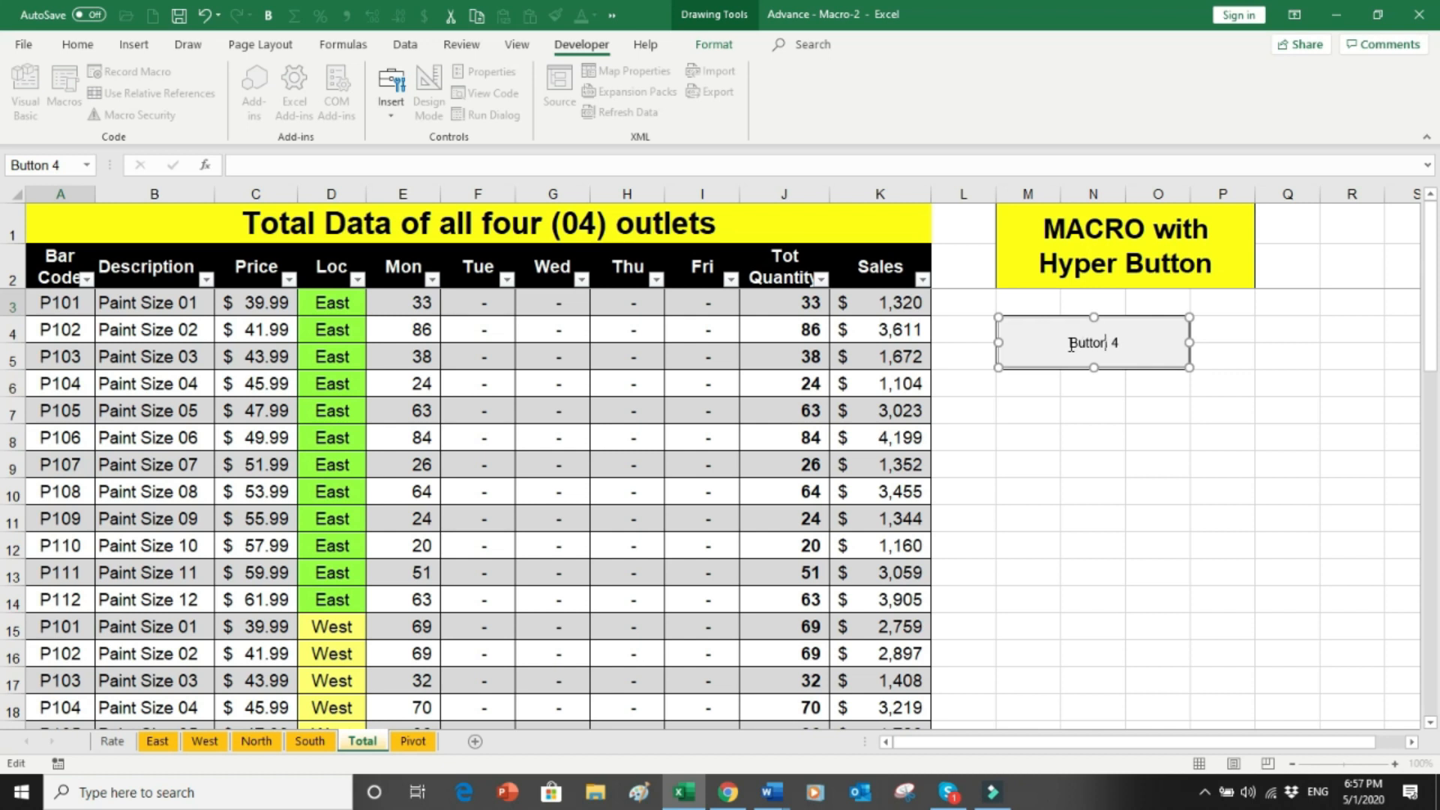
pyautogui.click(1095, 343)
pyautogui.click(1072, 342)
pyautogui.click(1073, 342)
pyautogui.click(1078, 429)
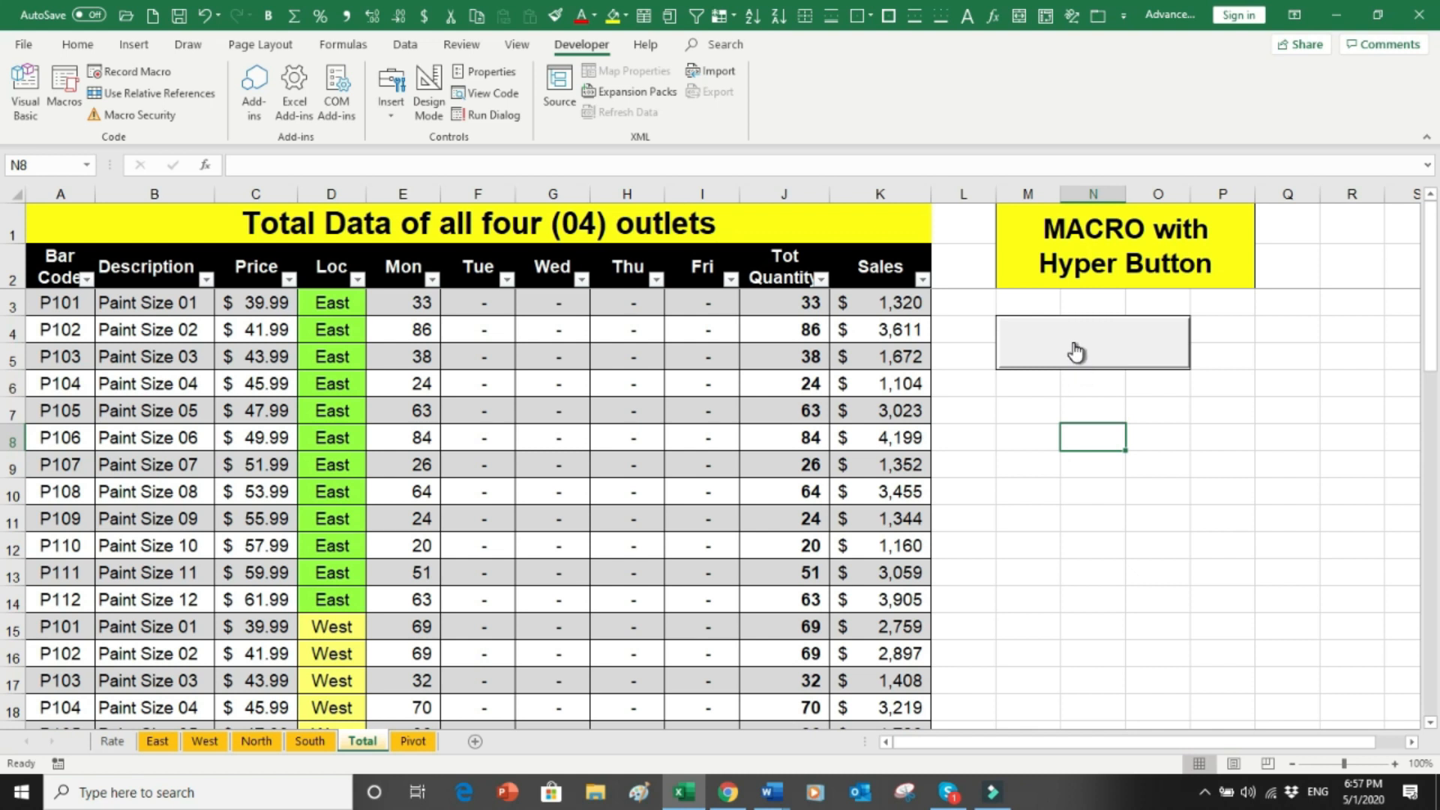
# Step: Select the blank button, adjust its position within the outlined box and deselect it
pyautogui.rightClick(1074, 348)
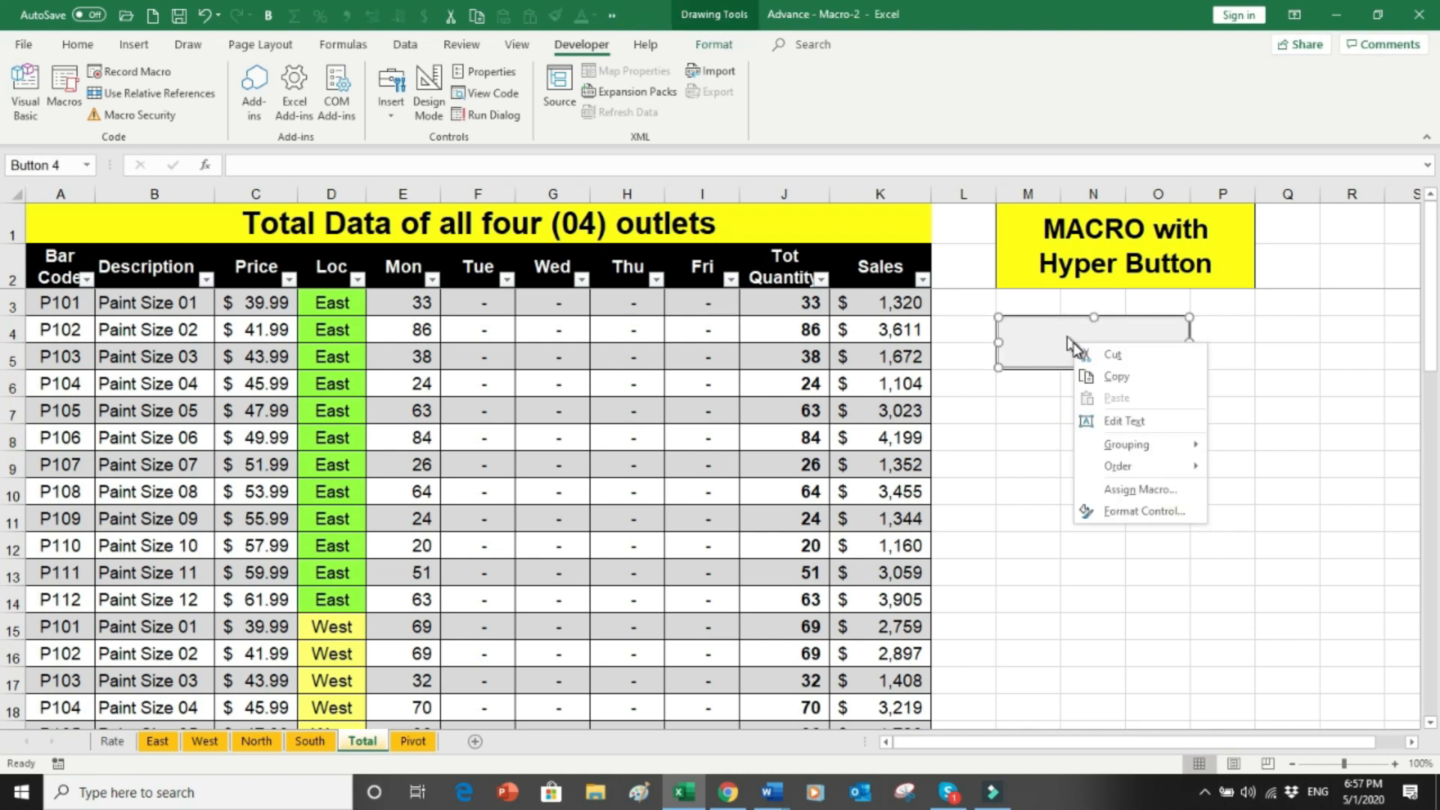
pyautogui.click(1058, 426)
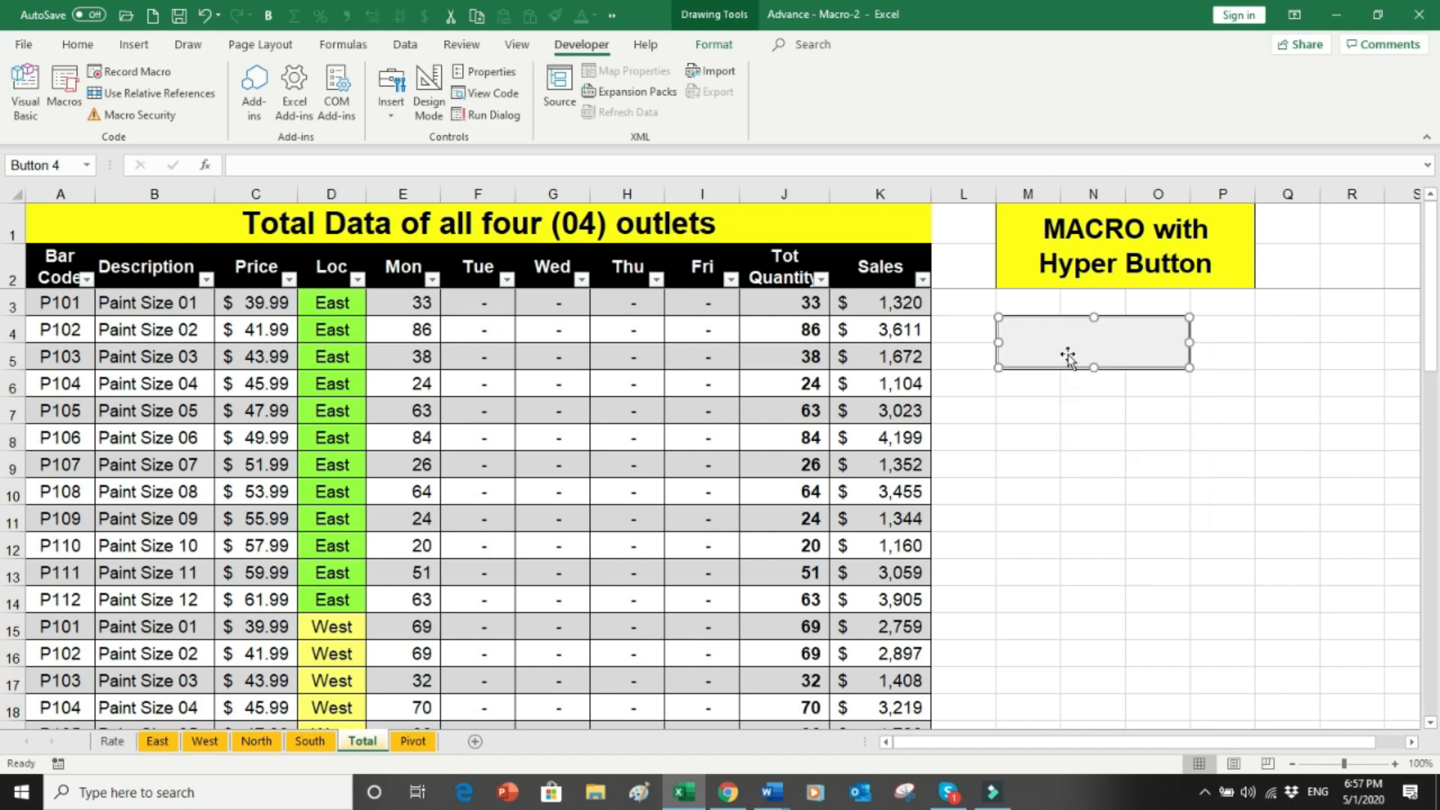
pyautogui.click(1065, 347)
pyautogui.click(1064, 345)
pyautogui.click(1040, 330)
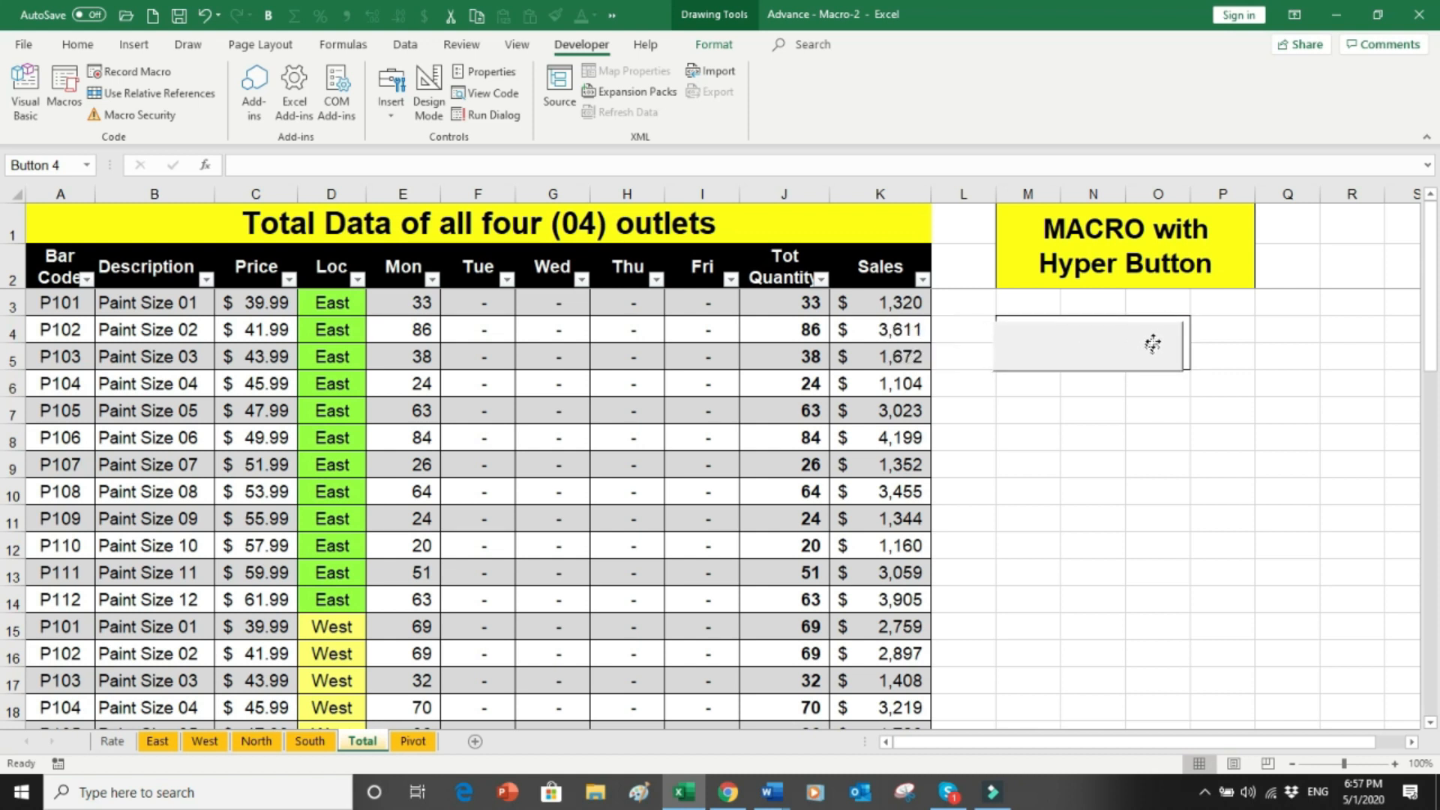
pyautogui.click(1096, 435)
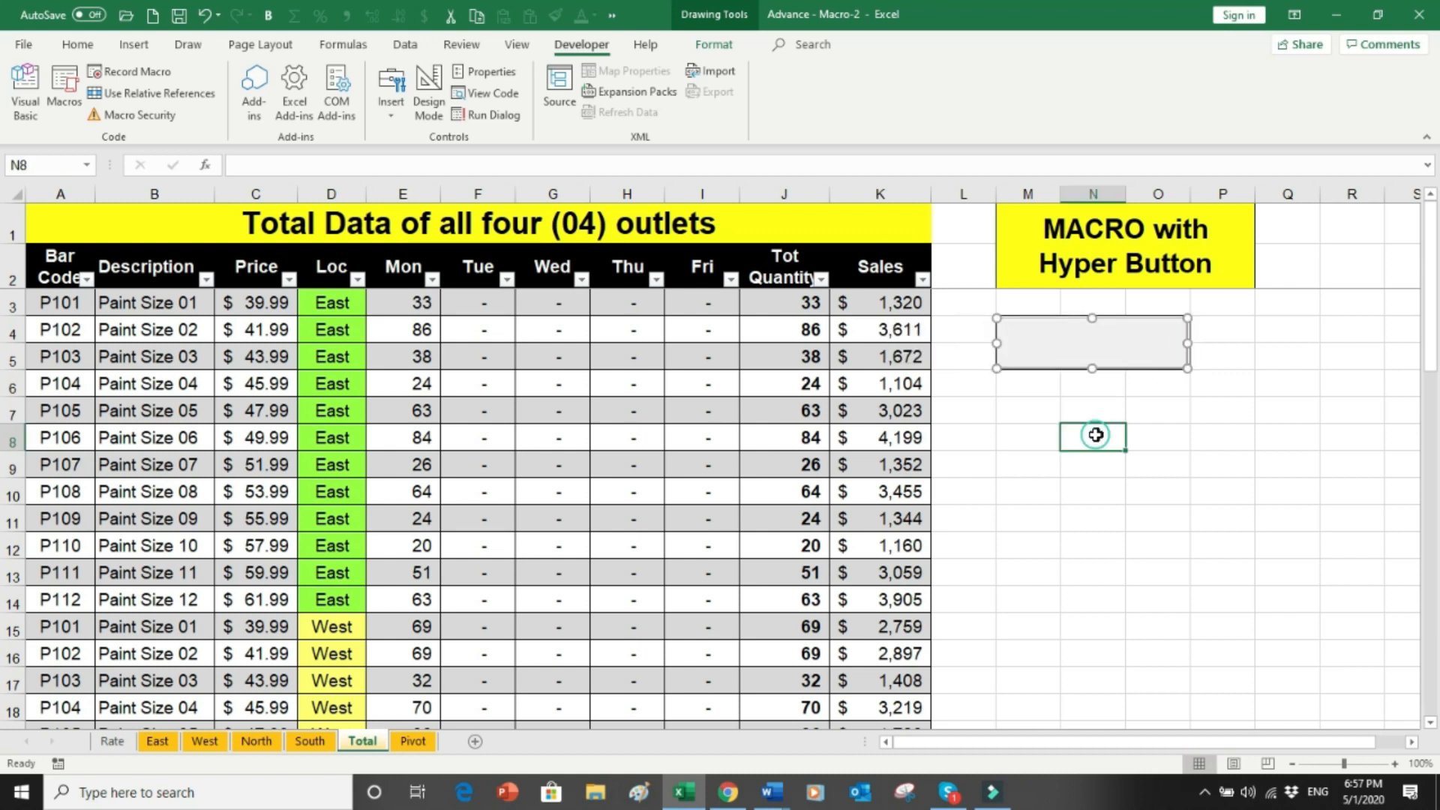
pyautogui.click(1043, 402)
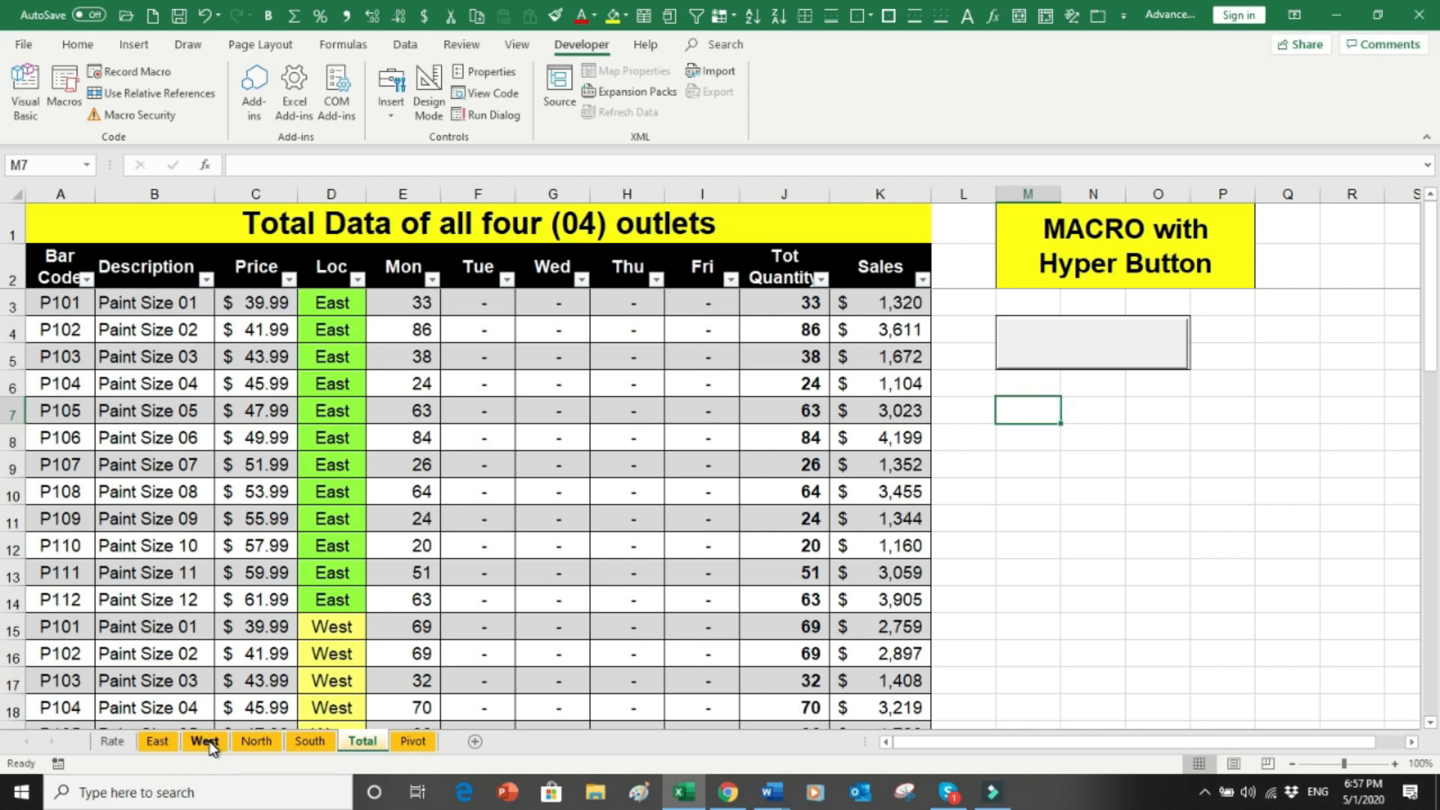
# Step: Copy the East sheet's twelve sample quantities in column M, range M3:M14
pyautogui.click(163, 742)
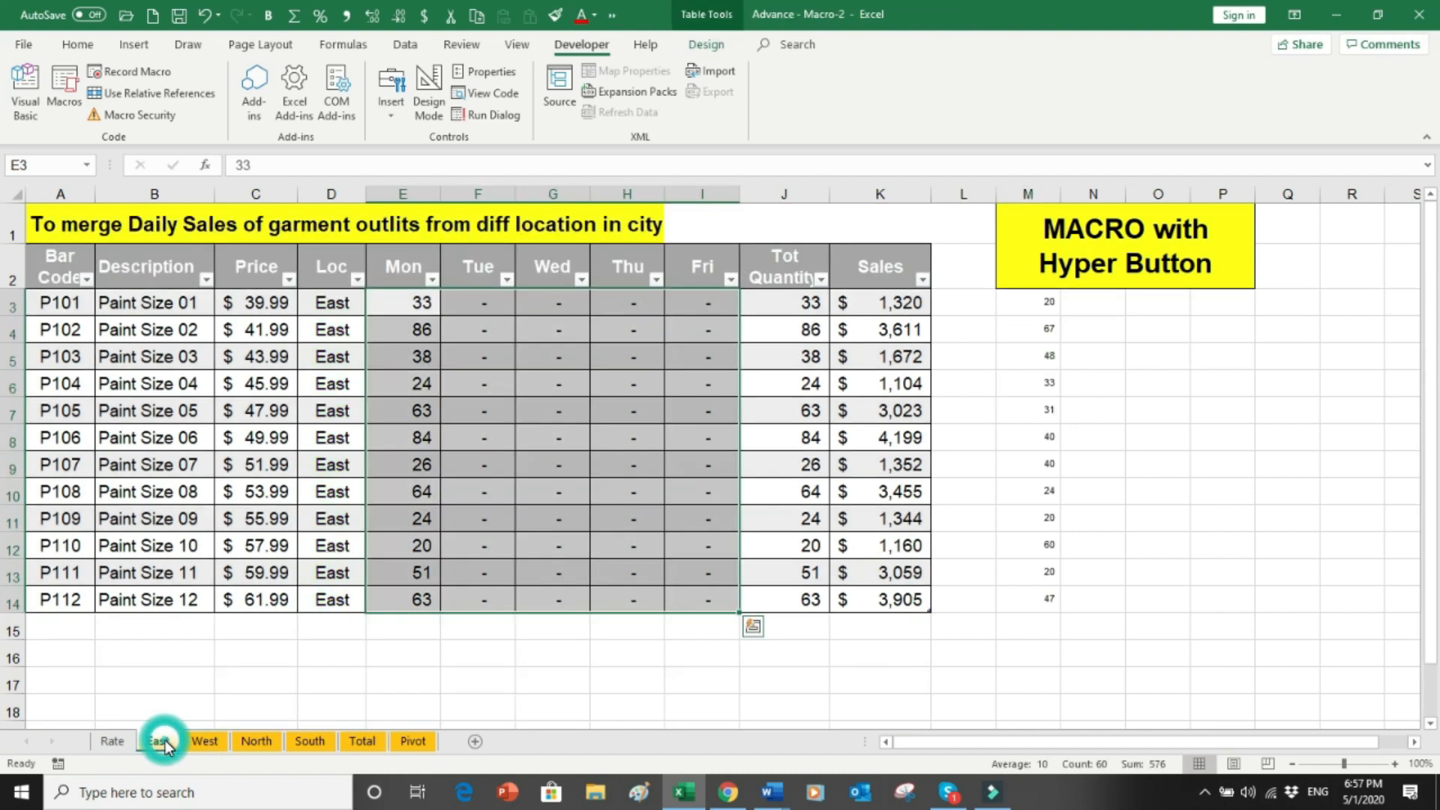
pyautogui.click(952, 712)
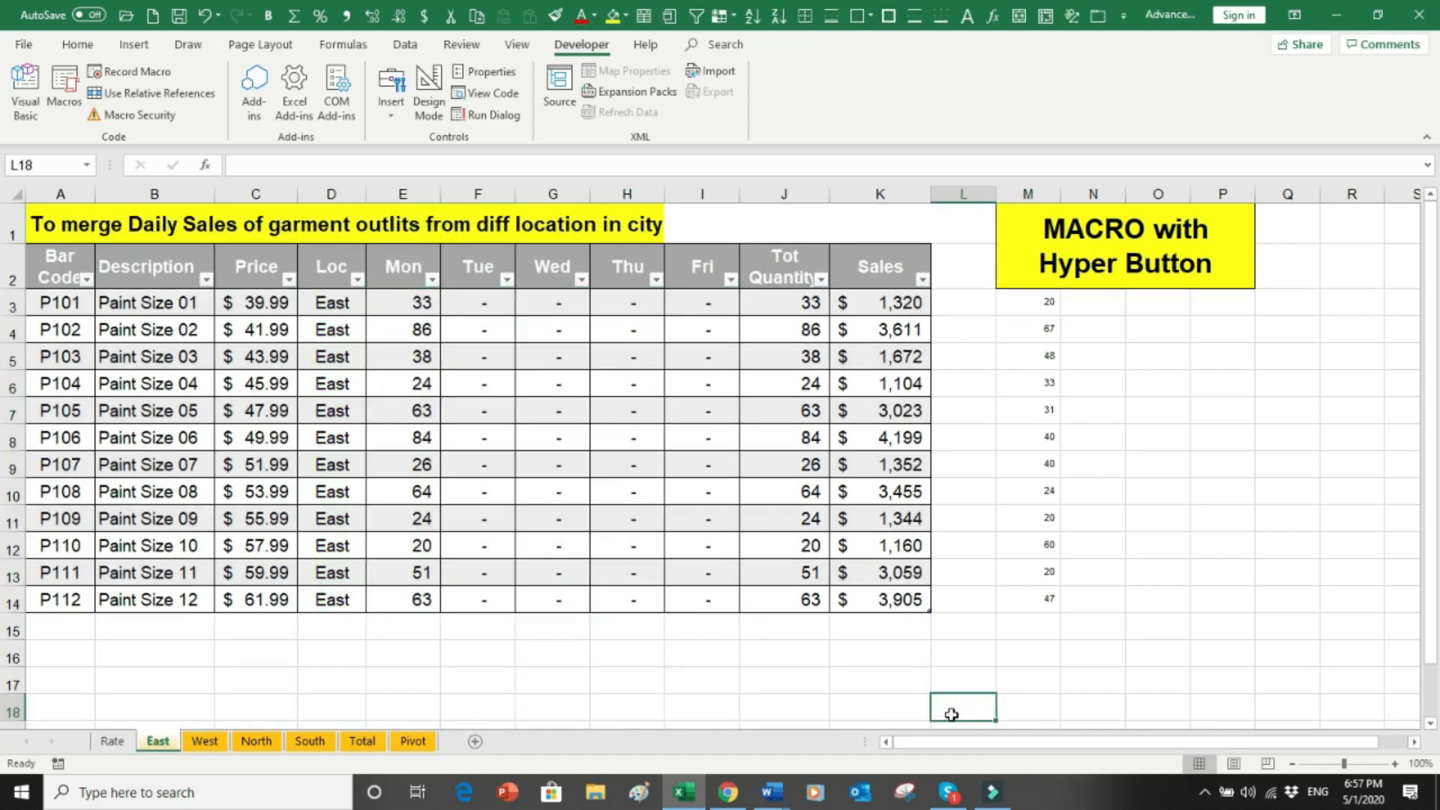
pyautogui.moveTo(1048, 305); pyautogui.dragTo(1040, 598)
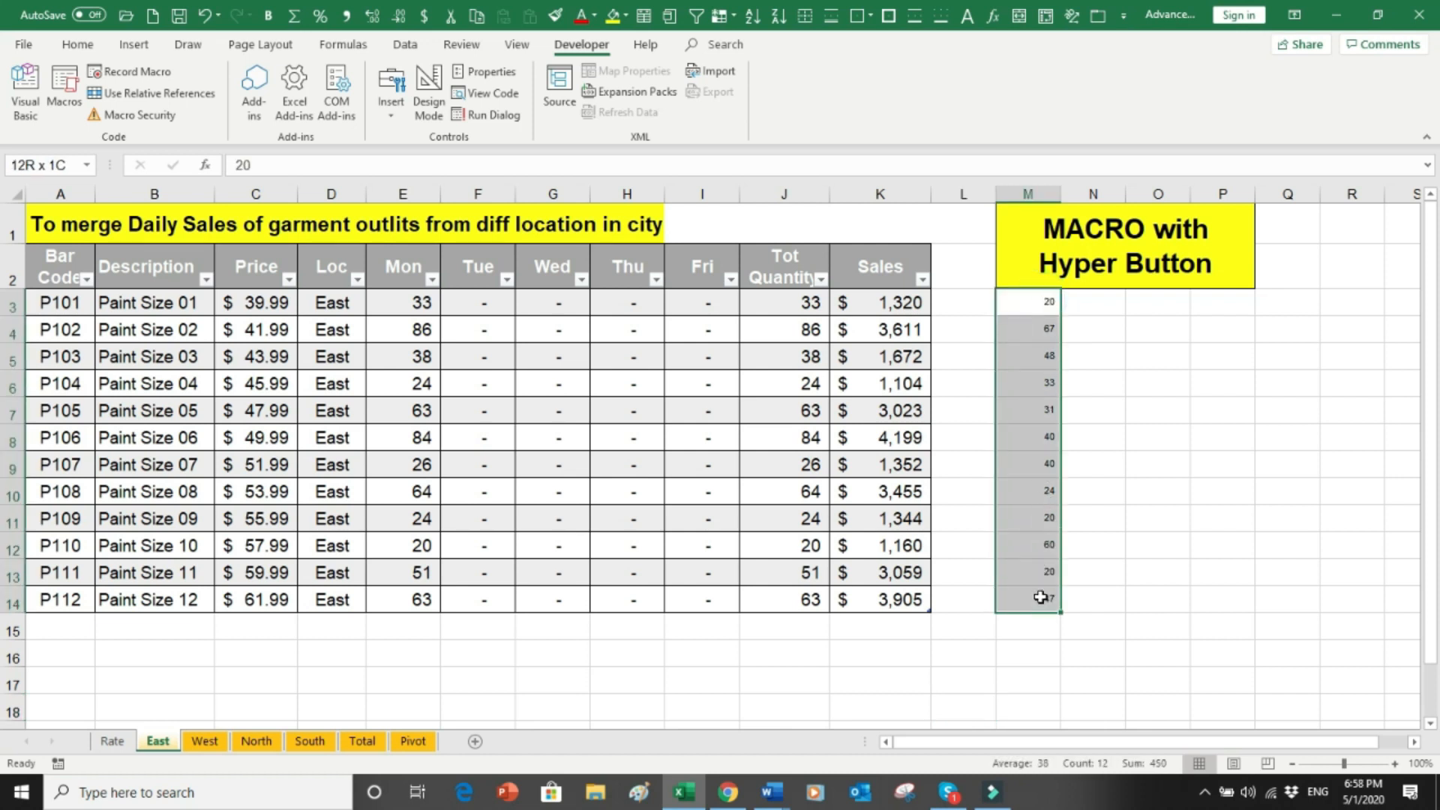
pyautogui.moveTo(1041, 598); pyautogui.dragTo(1040, 598)
pyautogui.hotkey('ctrl', 'c')
# Step: Paste the copied quantities as values into the East sheet's Tue column, starting at cell F3
pyautogui.press('Left')
pyautogui.press('Left')
pyautogui.press('Left')
pyautogui.press('Left')
pyautogui.press('Left')
pyautogui.press('Left')
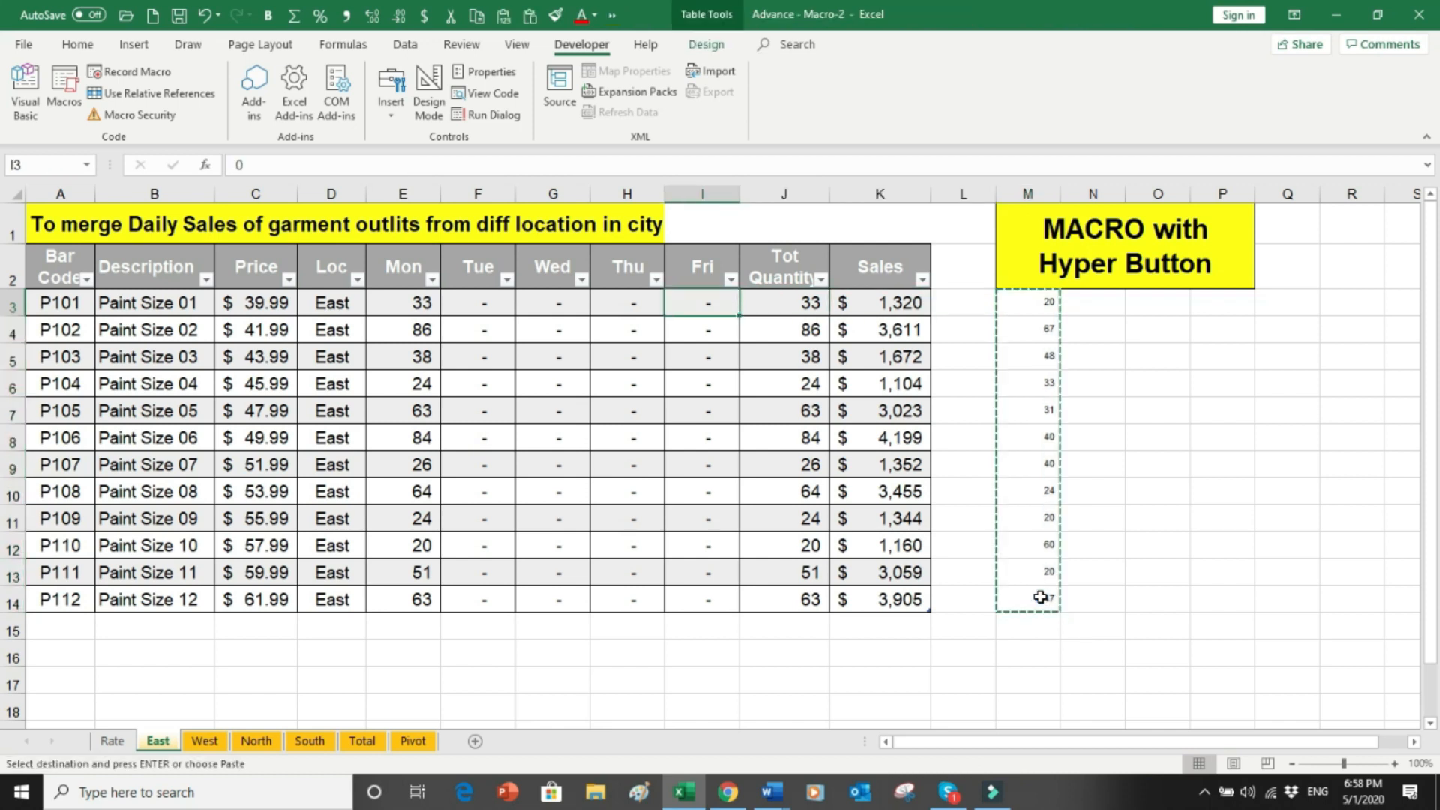
pyautogui.press('Left')
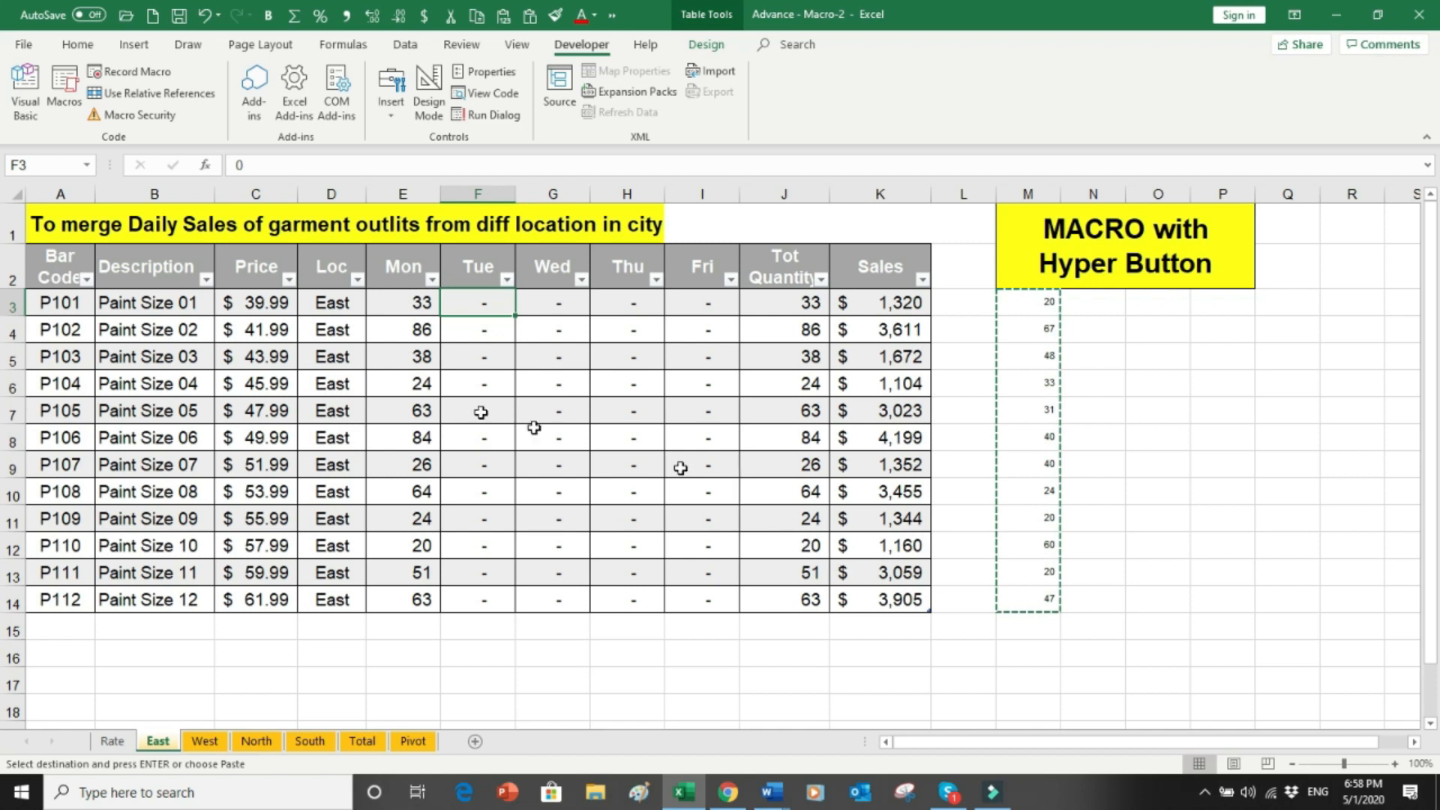
pyautogui.click(77, 45)
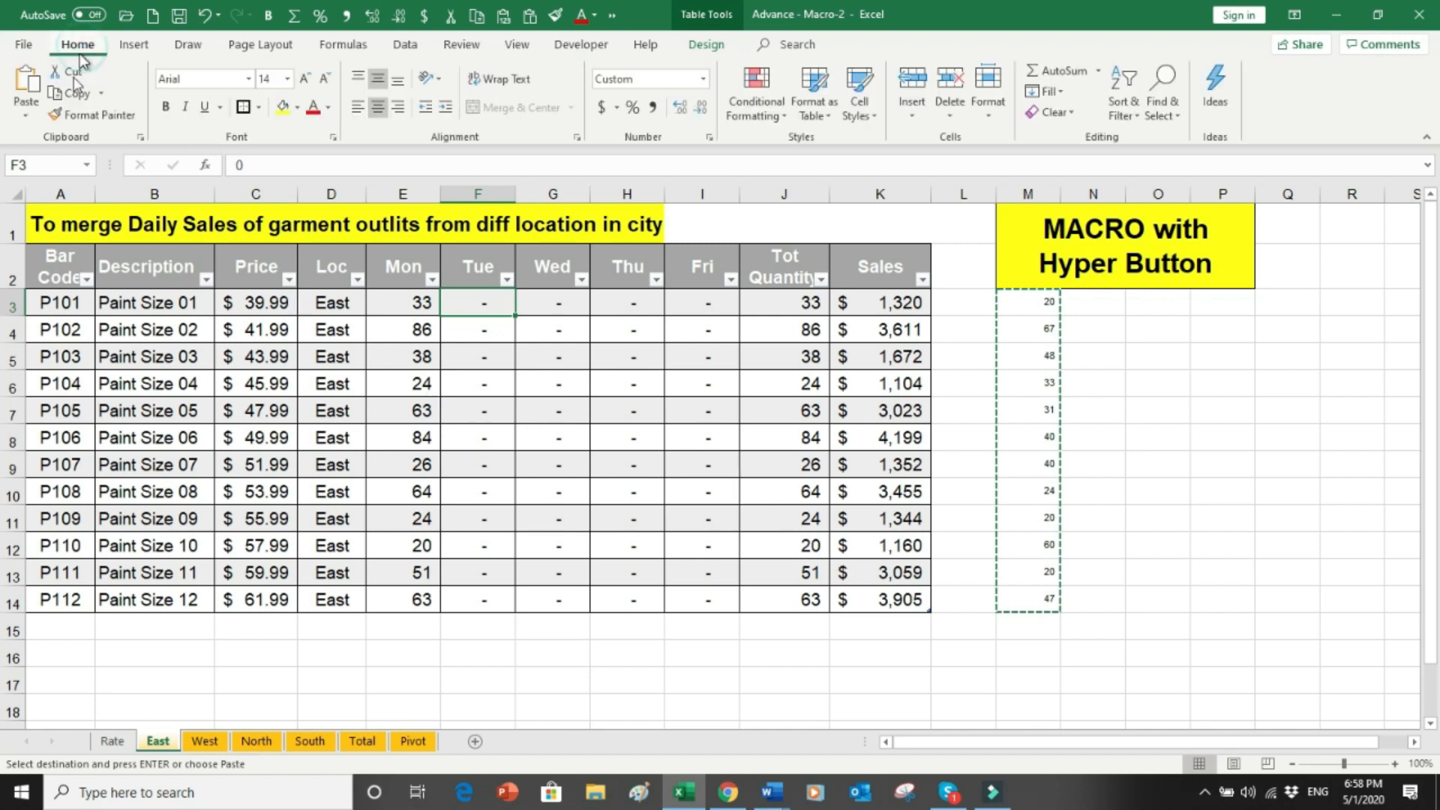
pyautogui.click(30, 122)
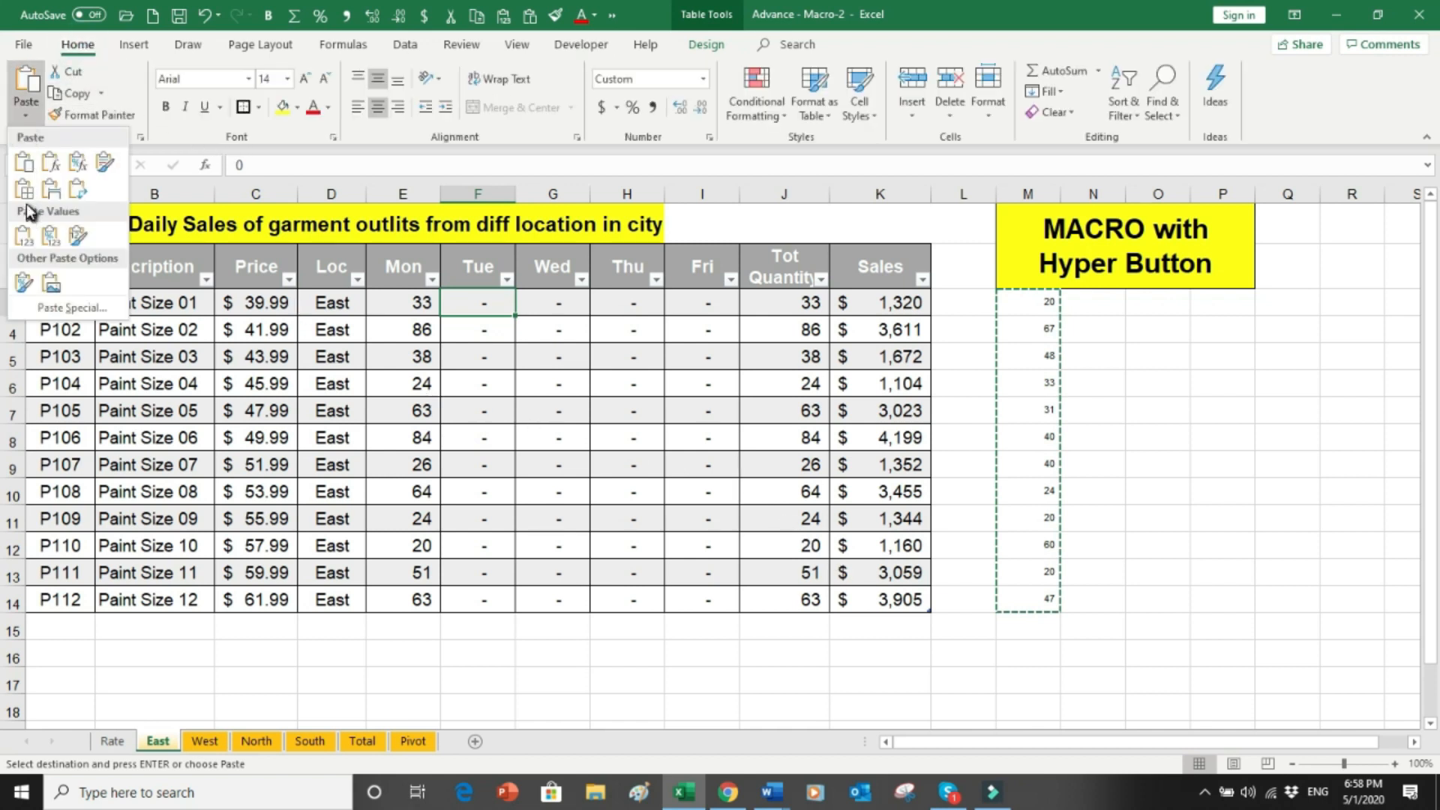
pyautogui.click(24, 236)
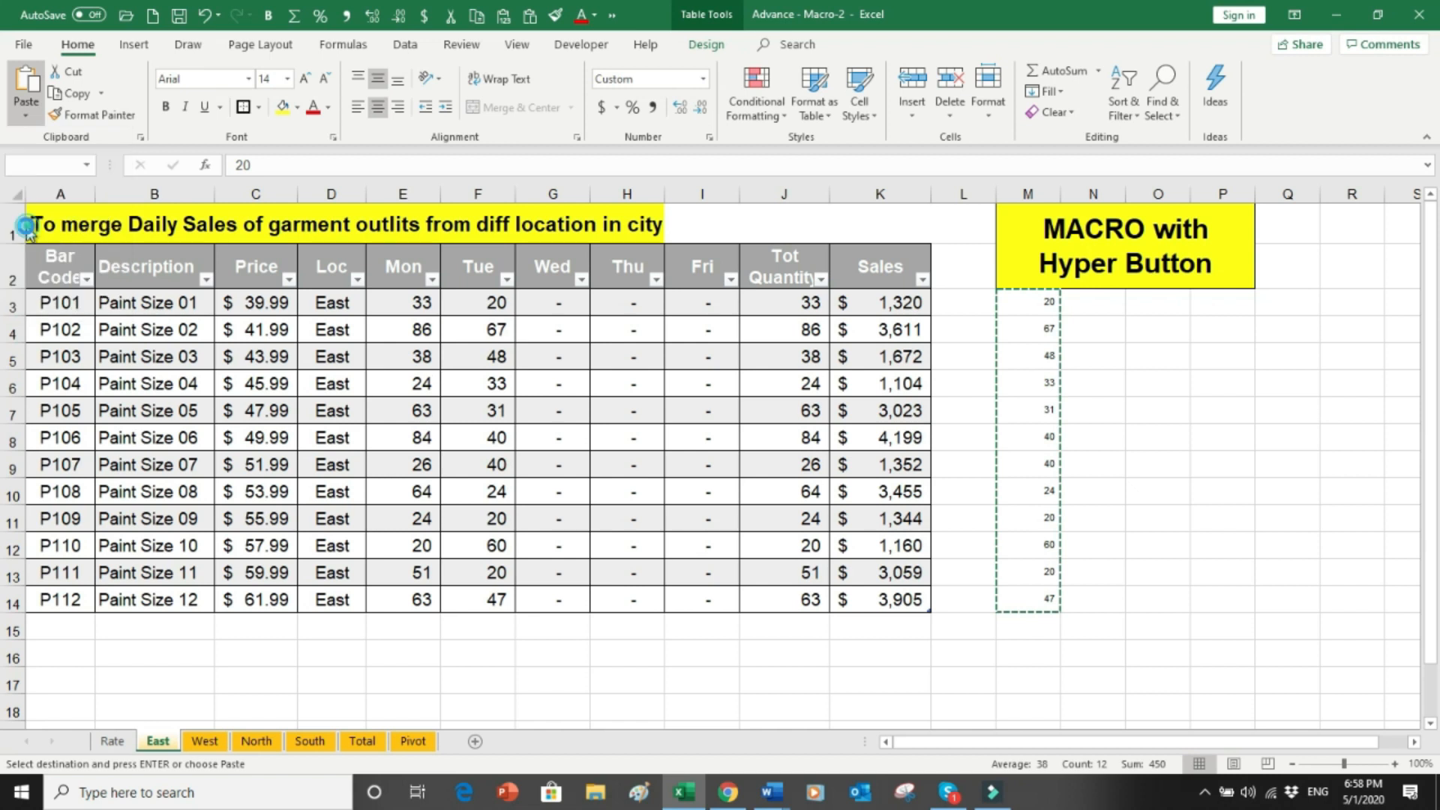
# Step: Copy the West sheet's sample quantities in range M3:M14 and move to cell F3, the first Tue quantity
pyautogui.click(207, 741)
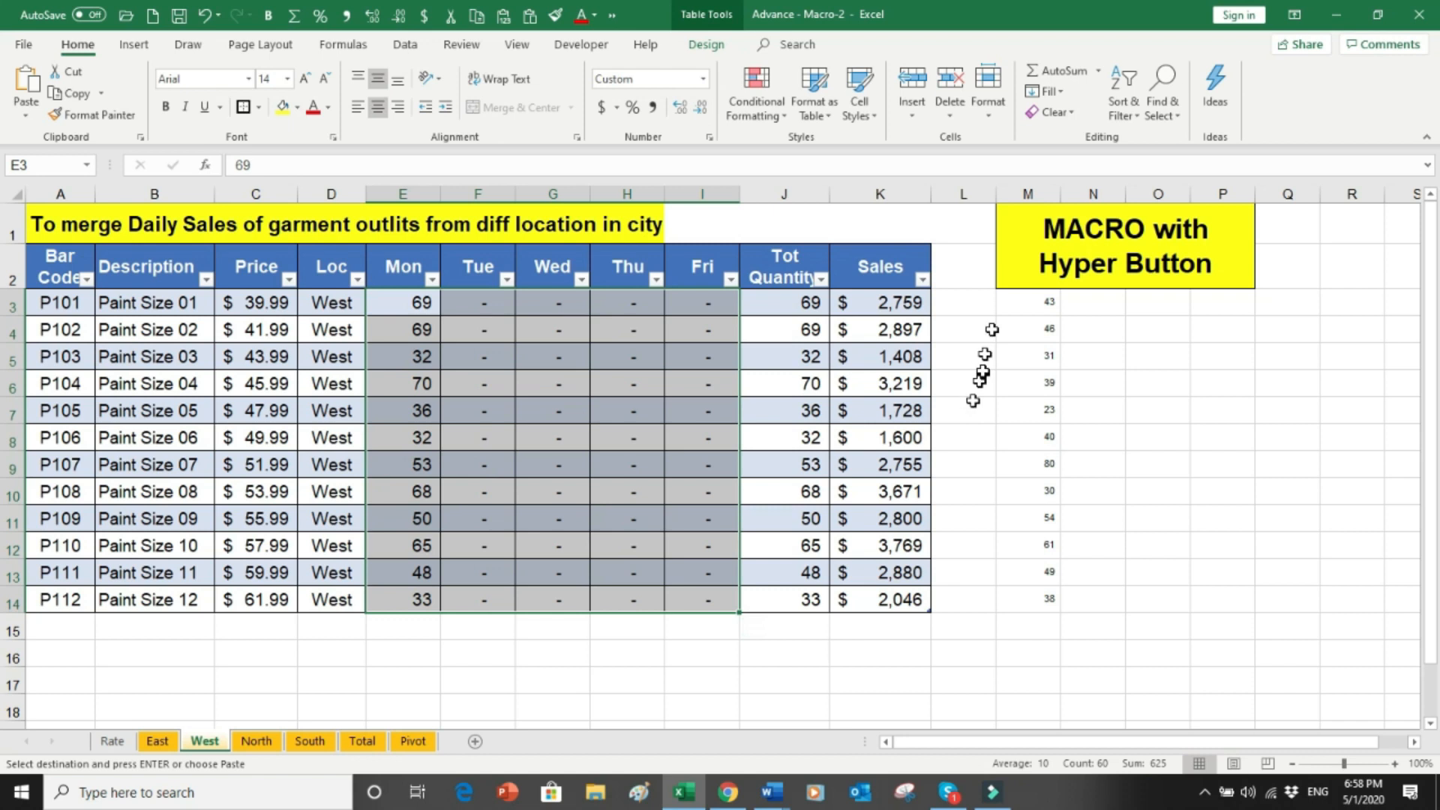
pyautogui.moveTo(1021, 306); pyautogui.dragTo(1020, 590)
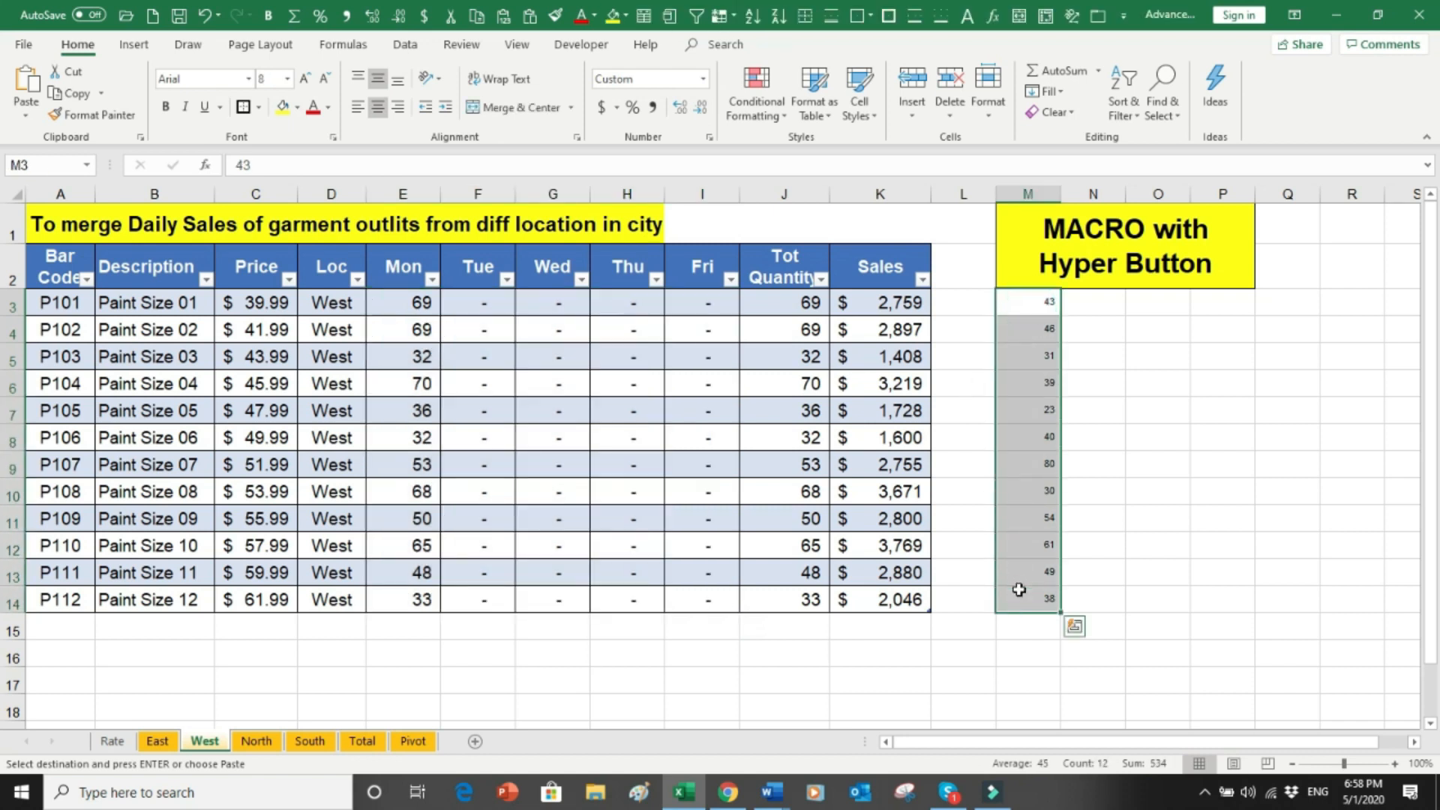
pyautogui.hotkey('ctrl', 'c')
pyautogui.press('Left')
pyautogui.press('Left')
pyautogui.press('Left')
pyautogui.press('Left')
pyautogui.press('Left')
pyautogui.press('Left')
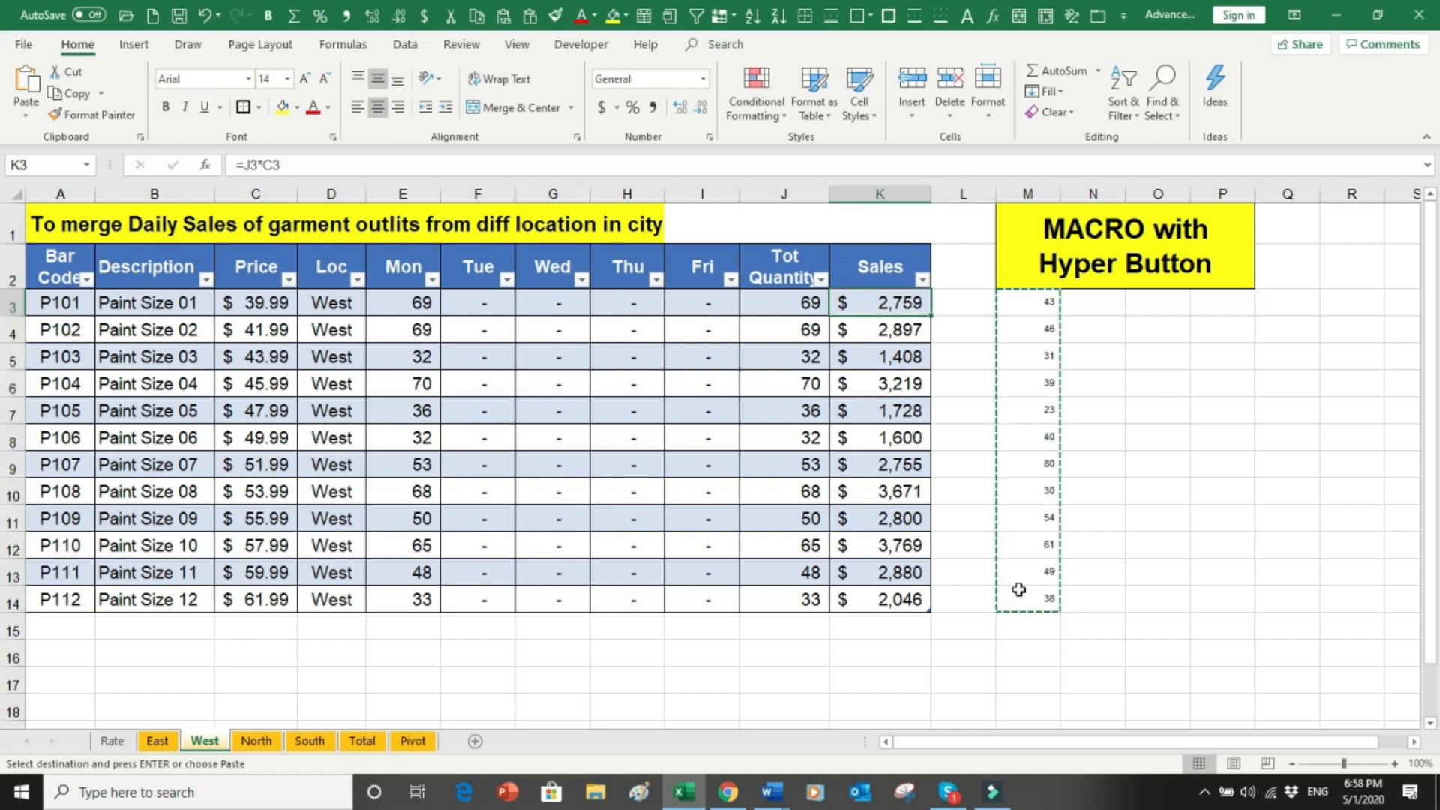
pyautogui.press('Left')
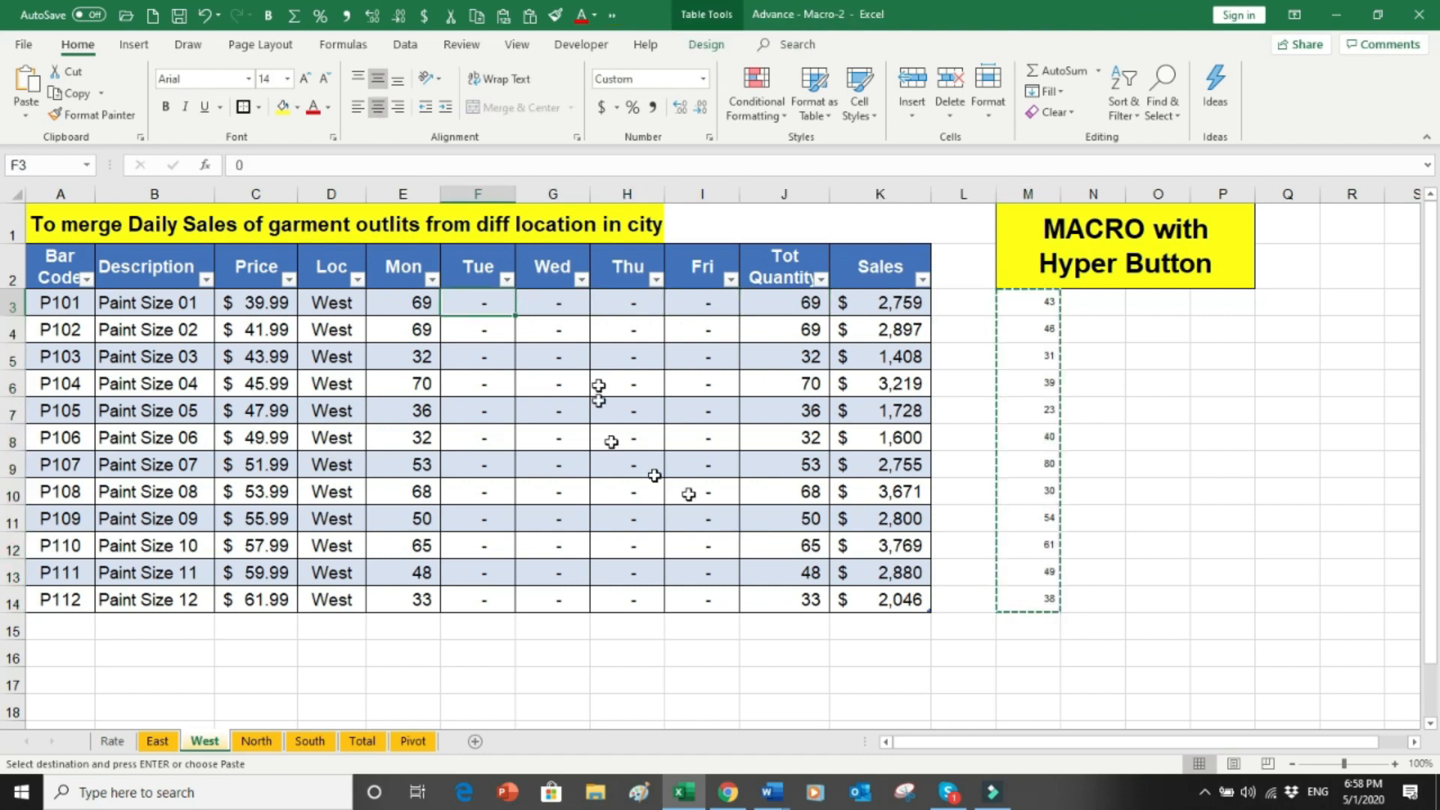
# Step: Paste the copied quantities as values into the West sheet's Tue column, starting at cell F3
pyautogui.click(27, 120)
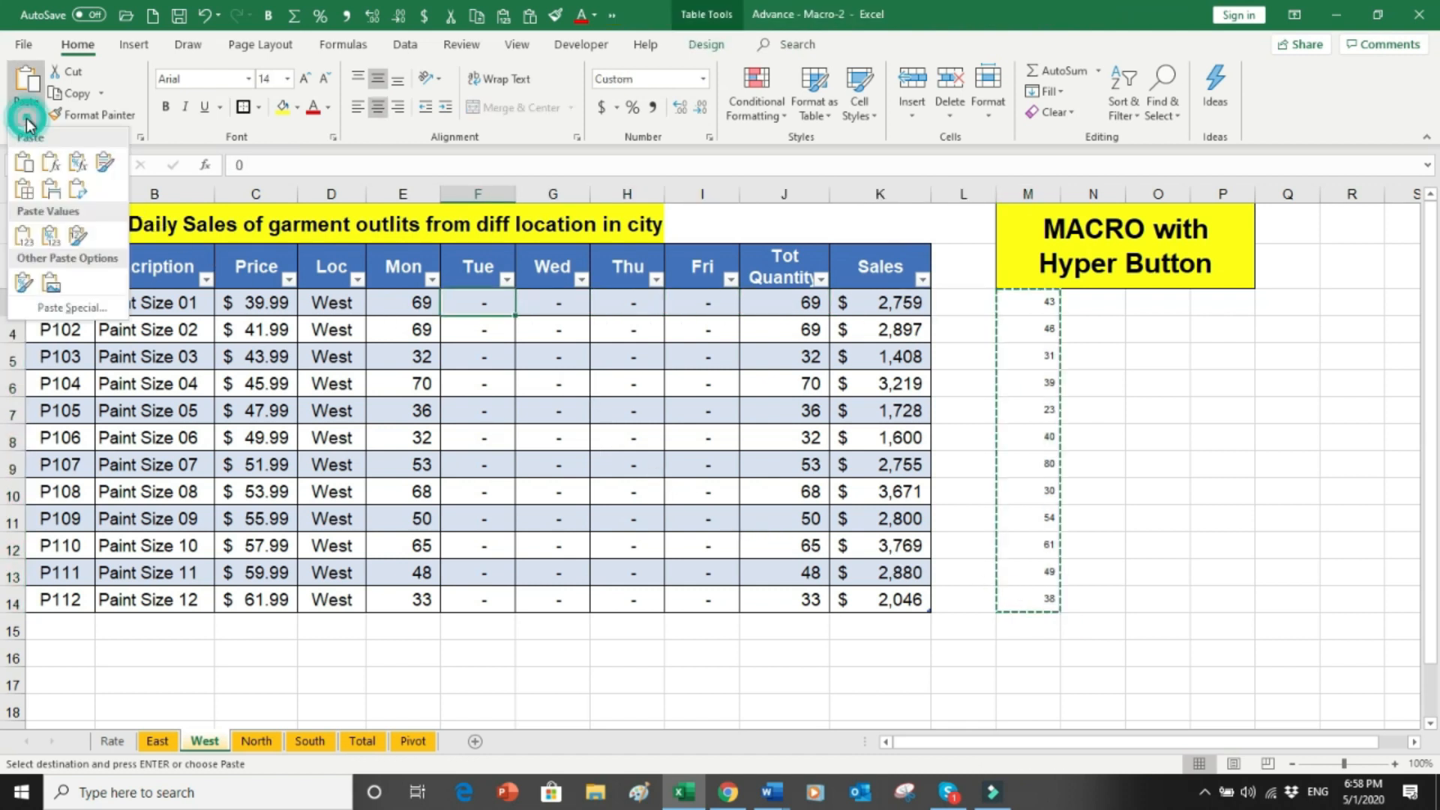
pyautogui.click(34, 243)
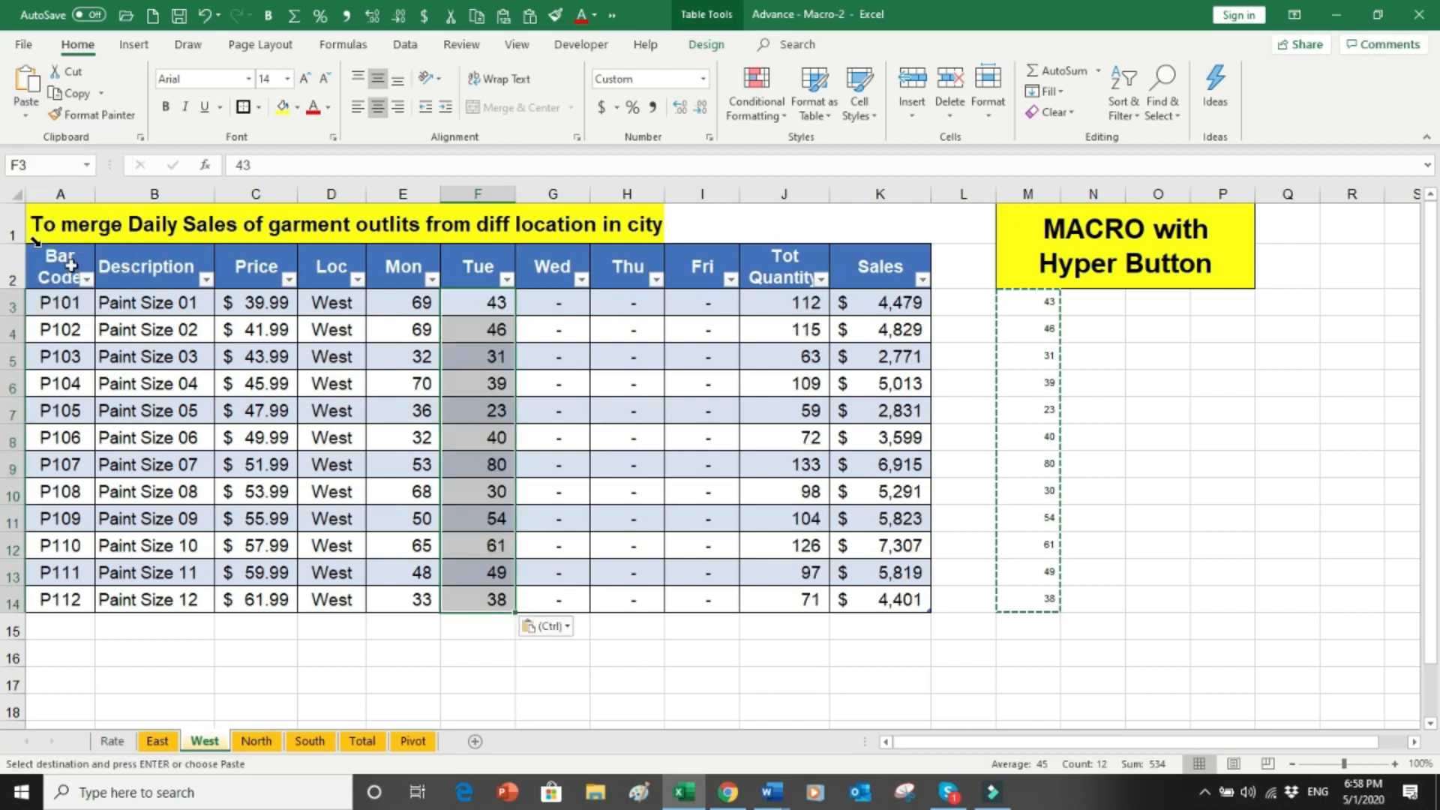
# Step: Copy the North sheet's sample quantities in M3:M14 and paste them as values into its Tue column from cell F3
pyautogui.click(256, 741)
pyautogui.click(973, 699)
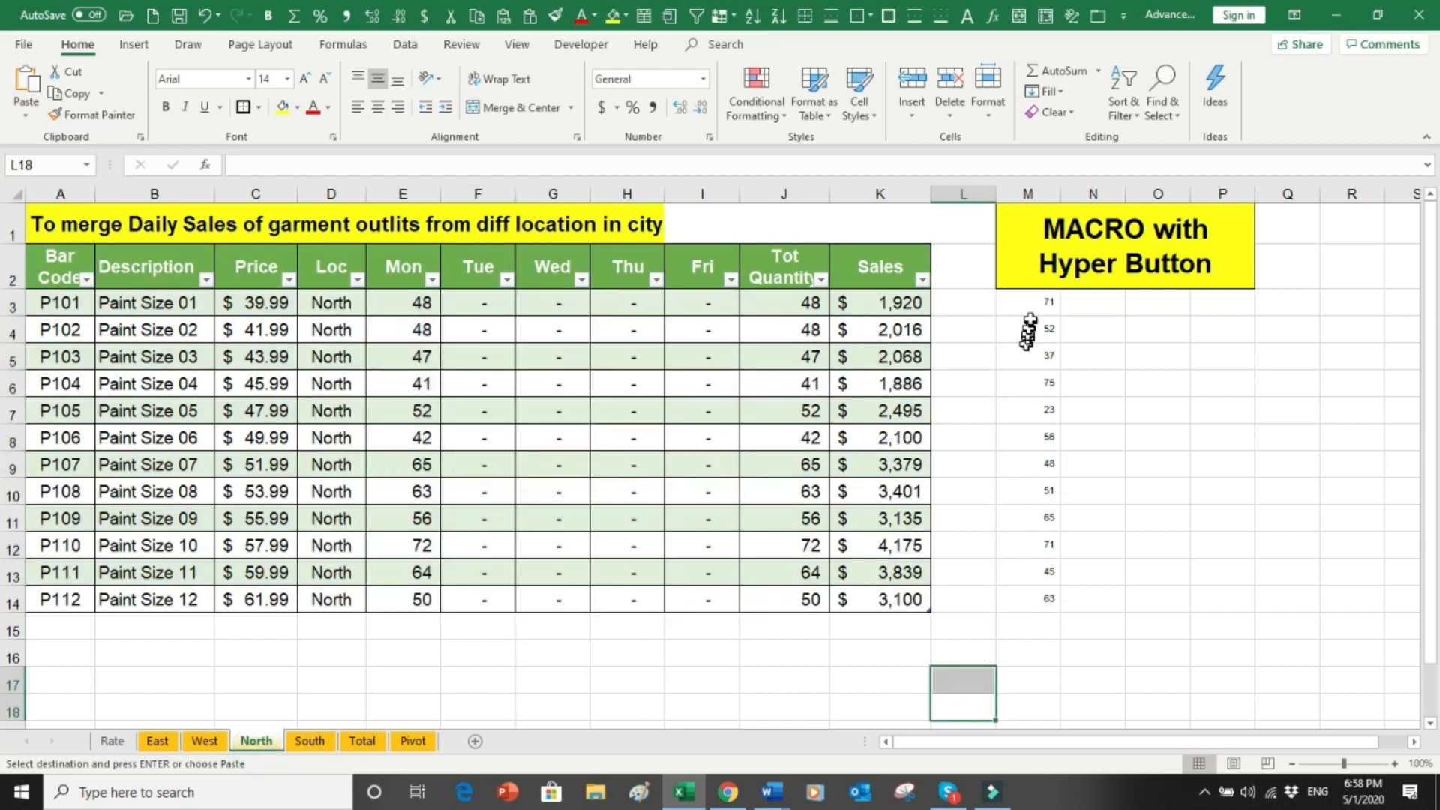
pyautogui.moveTo(1029, 304); pyautogui.dragTo(1026, 591)
pyautogui.hotkey('ctrl', 'c')
pyautogui.press('Left')
pyautogui.press('Left')
pyautogui.press('Left')
pyautogui.press('Left')
pyautogui.press('Left')
pyautogui.press('Left')
pyautogui.press('Left')
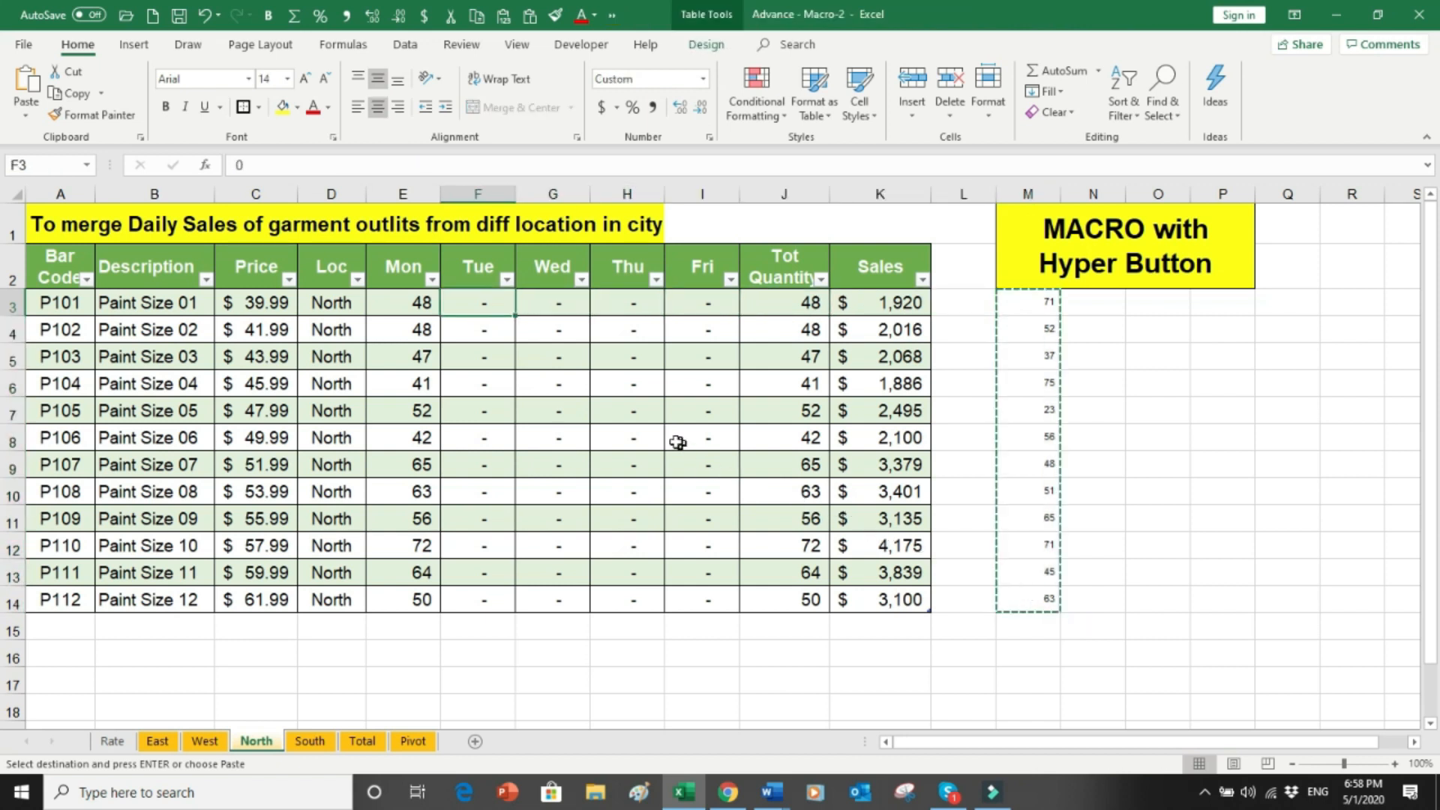
pyautogui.click(21, 118)
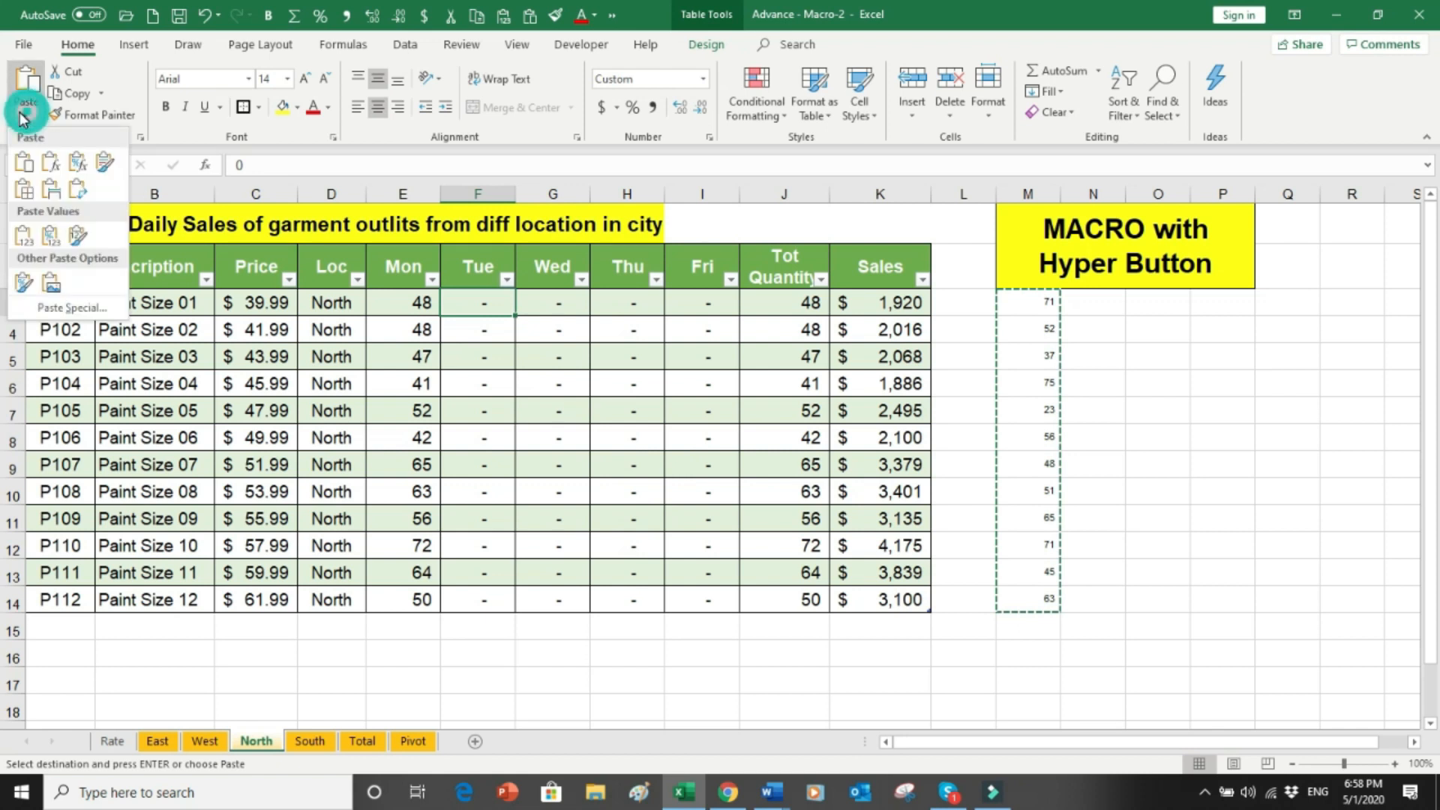
pyautogui.click(23, 231)
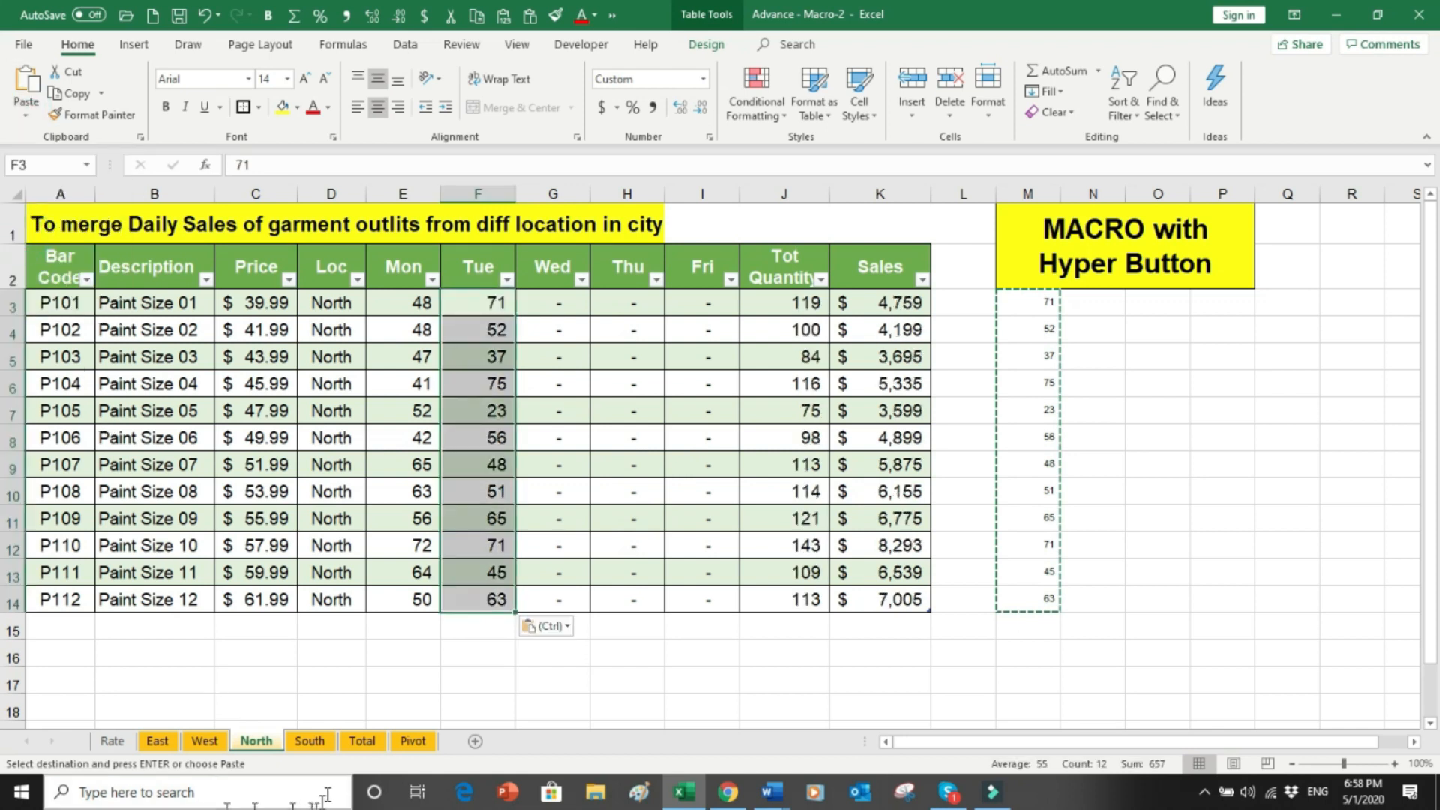
# Step: Copy the South sheet's sample quantities in M3:M14 and paste them as values into its Tue column from cell F3
pyautogui.click(313, 743)
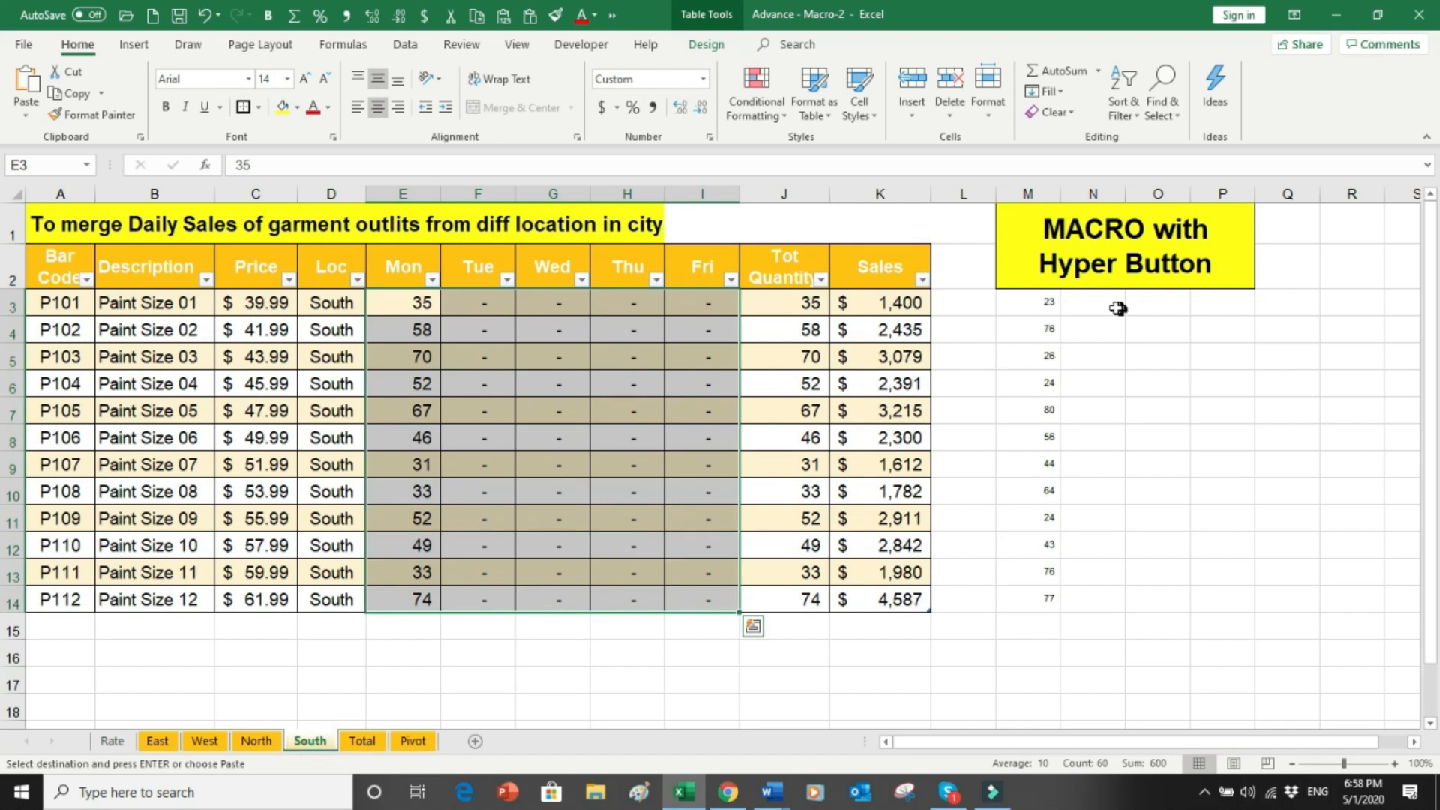
pyautogui.click(1050, 306)
pyautogui.moveTo(1051, 306); pyautogui.dragTo(1028, 599)
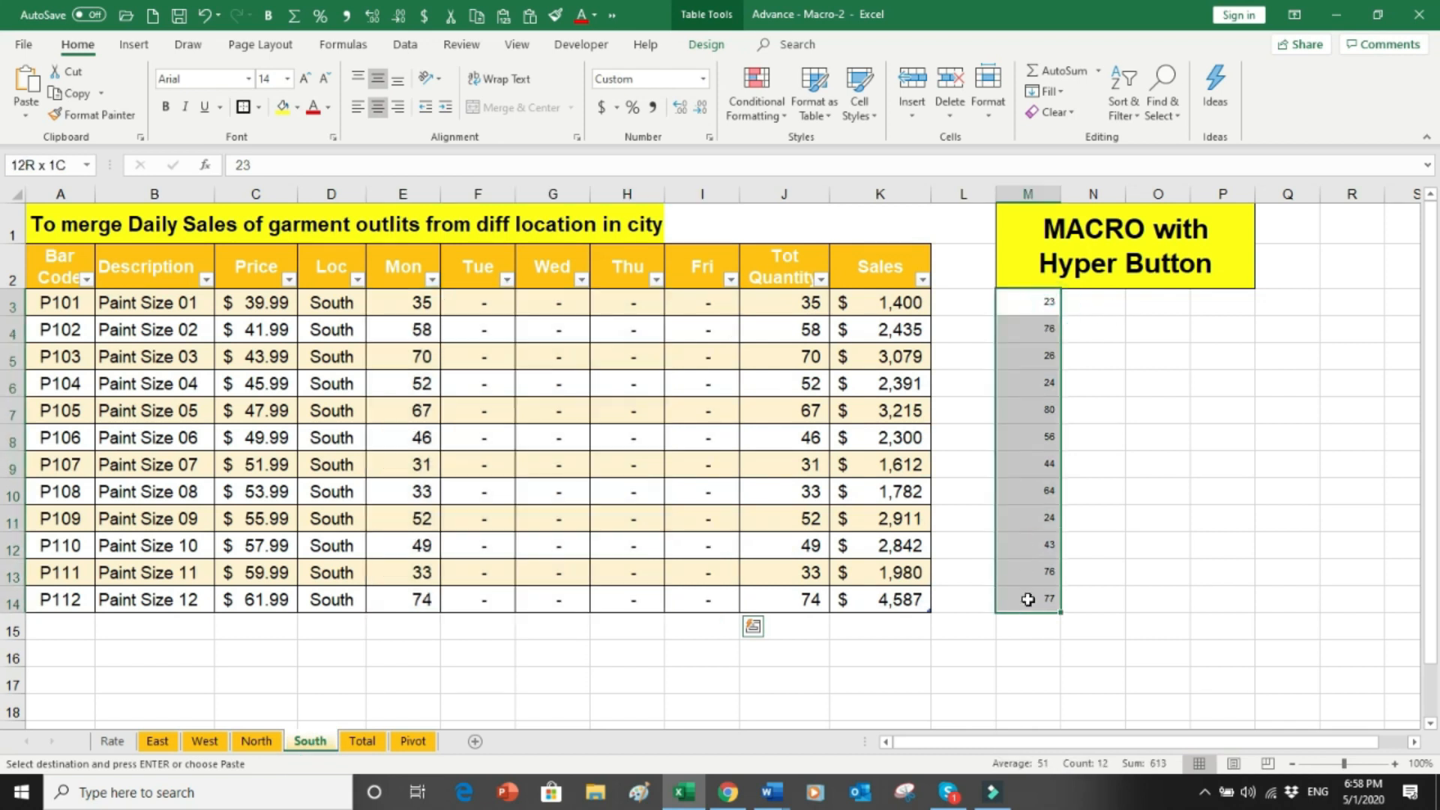
pyautogui.click(1074, 626)
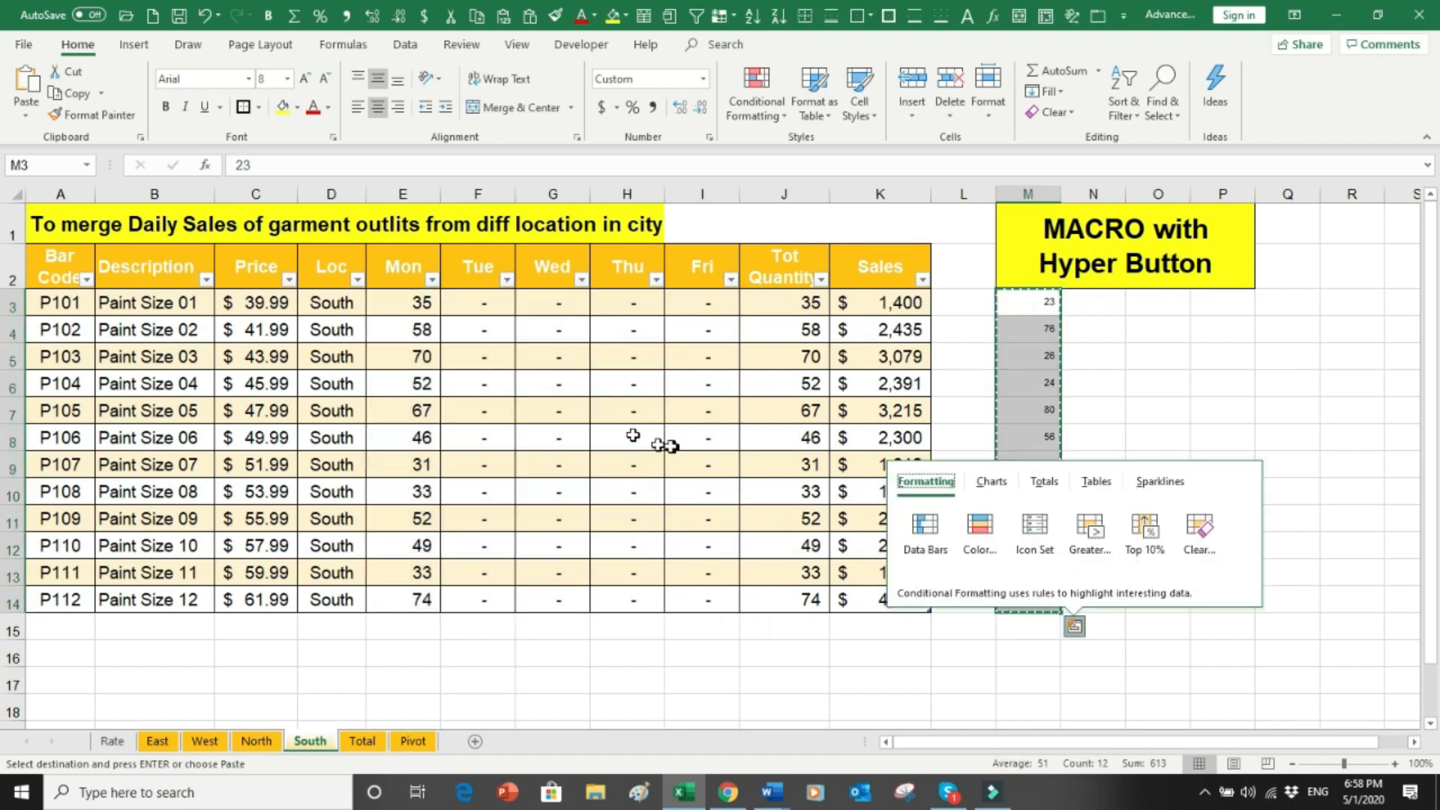
pyautogui.click(492, 308)
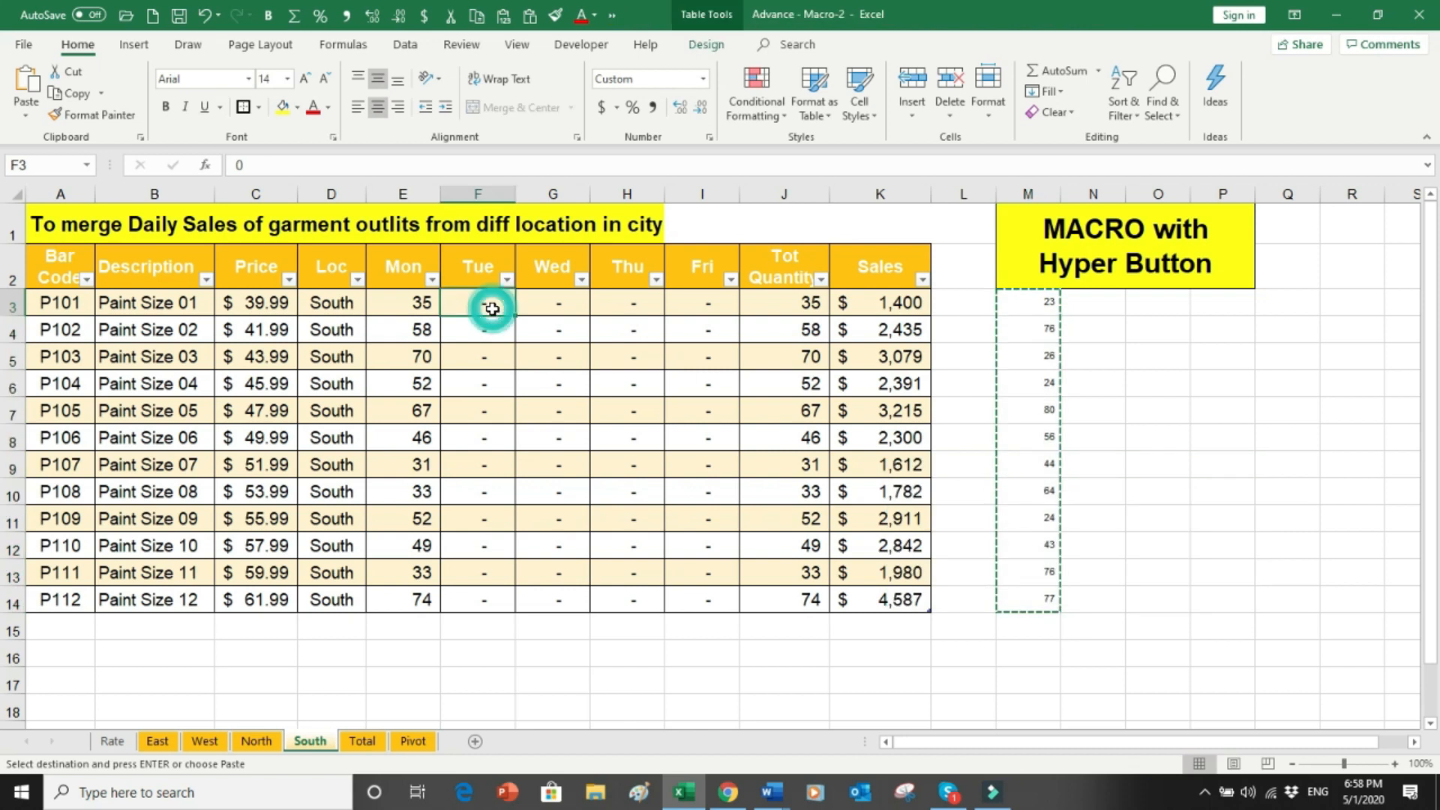
pyautogui.click(25, 109)
pyautogui.click(31, 238)
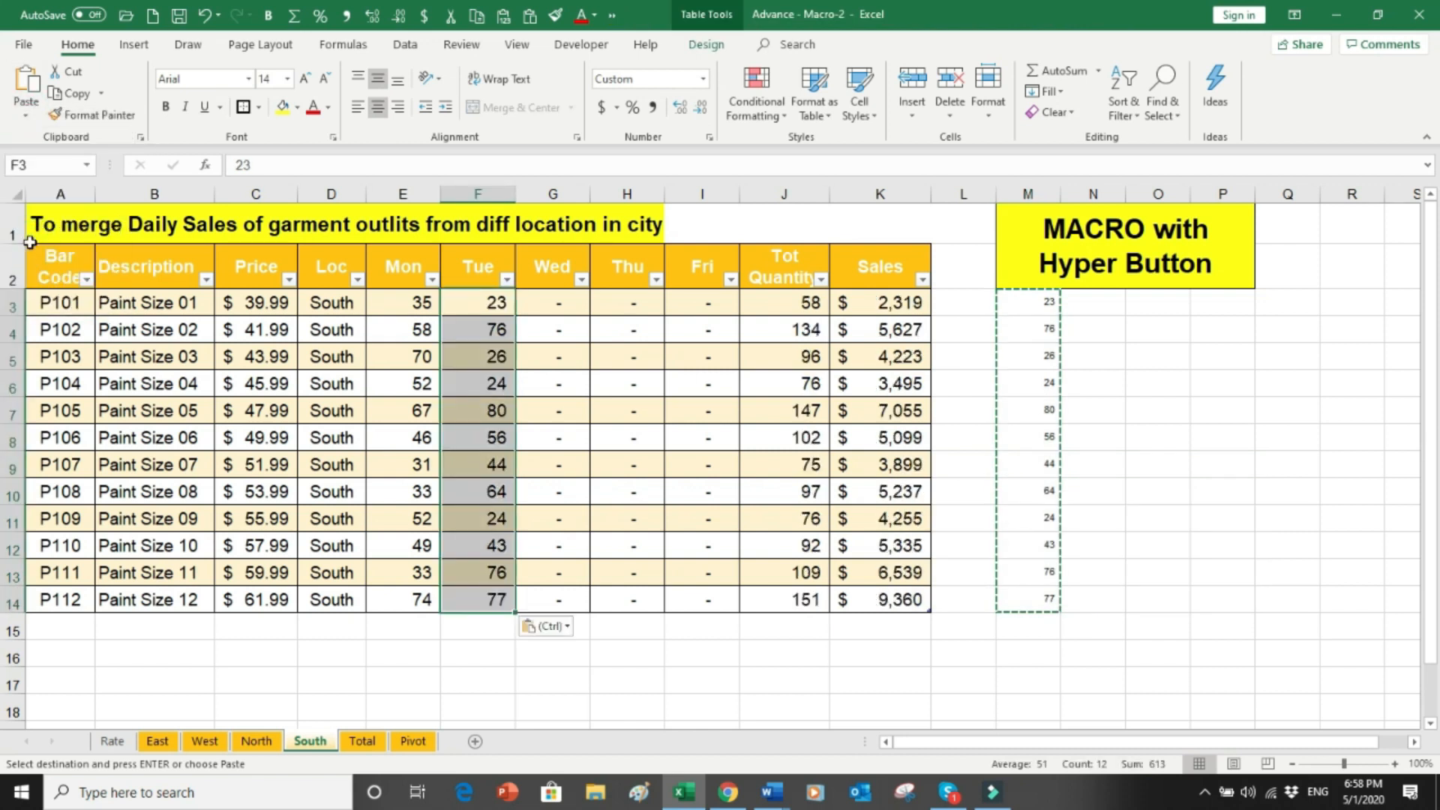
pyautogui.press('Escape')
pyautogui.press('Escape')
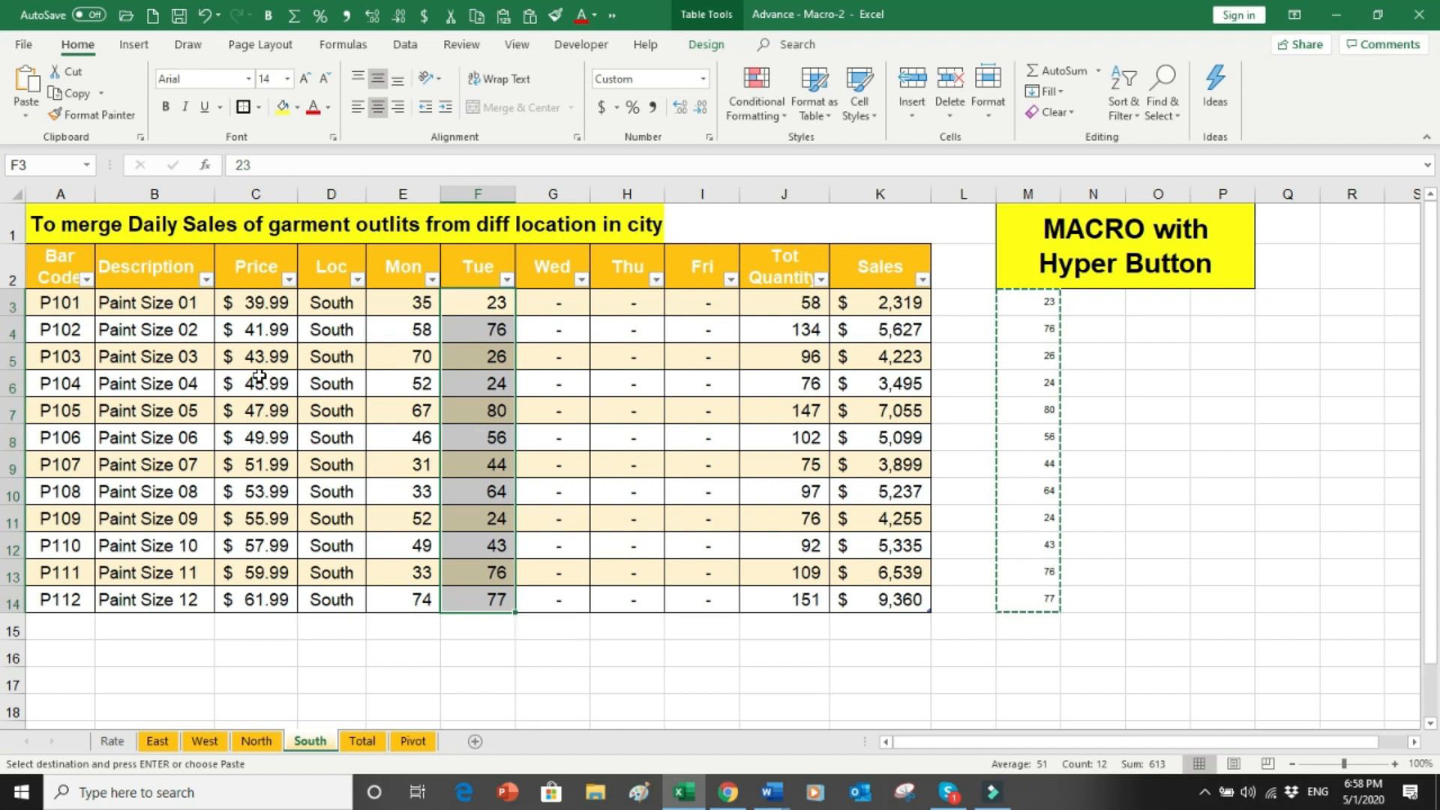
# Step: Go to the Total sheet and run the macro assigned to the blank button to update the combined data
pyautogui.click(363, 741)
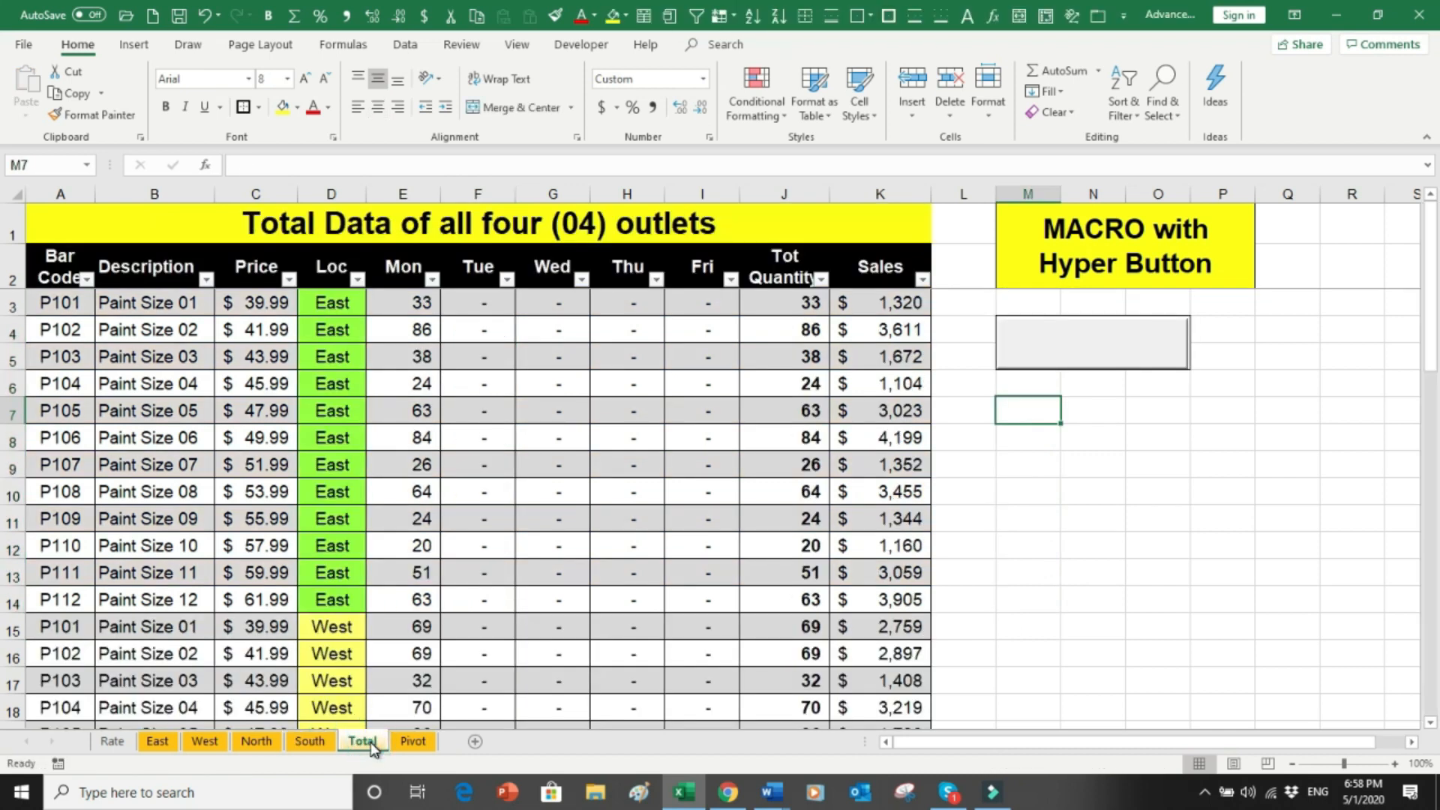
pyautogui.click(466, 300)
pyautogui.moveTo(409, 304); pyautogui.dragTo(410, 389)
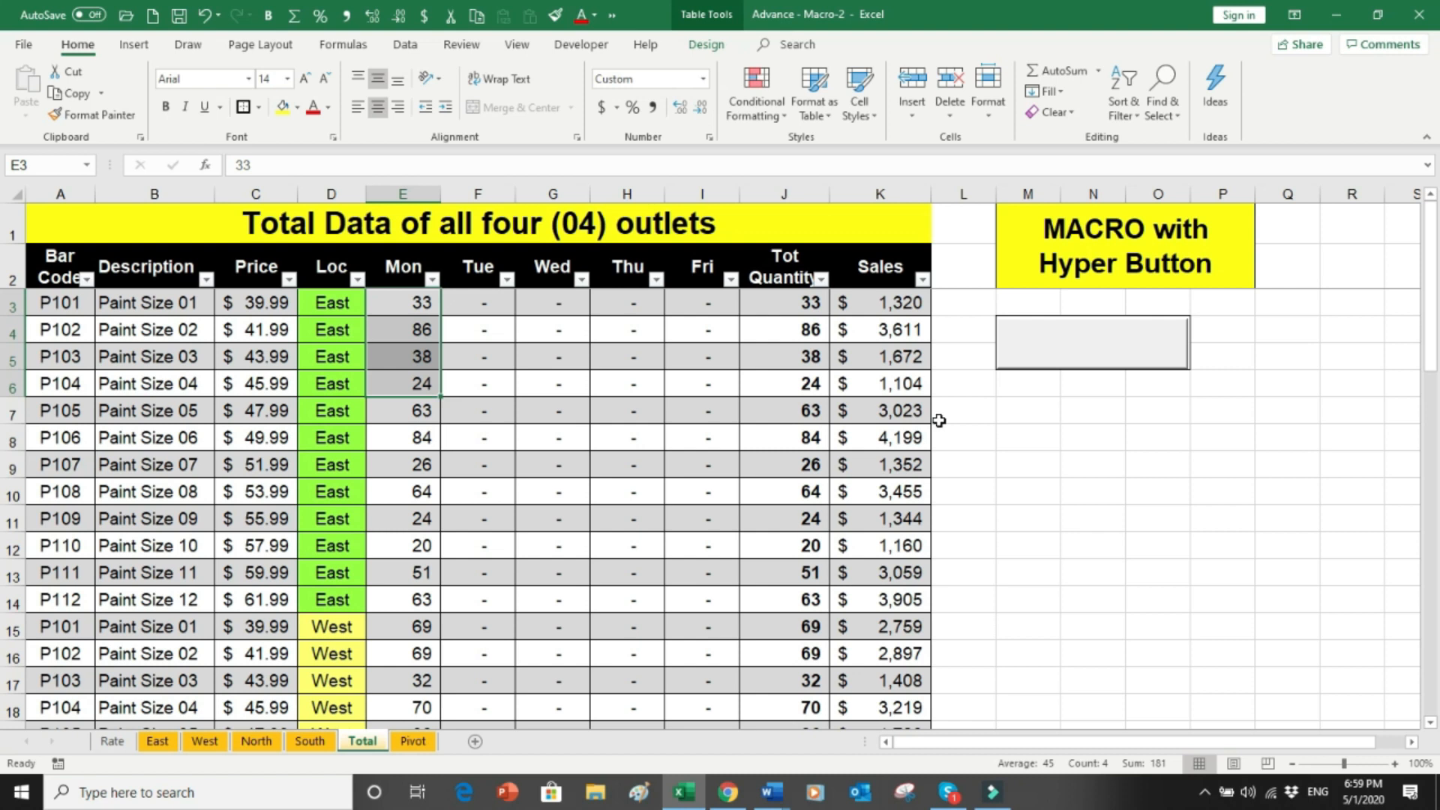
pyautogui.click(1036, 442)
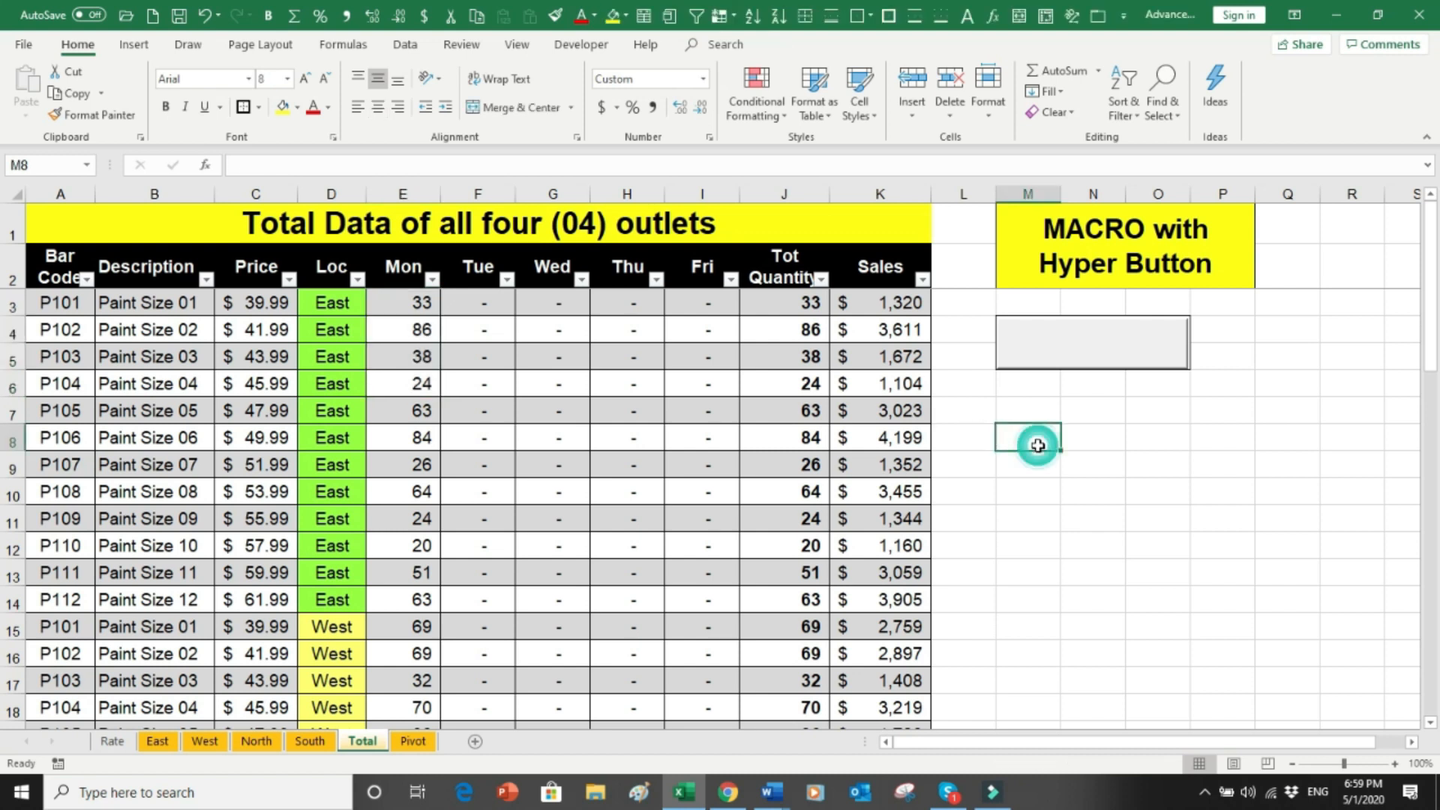
pyautogui.click(1072, 352)
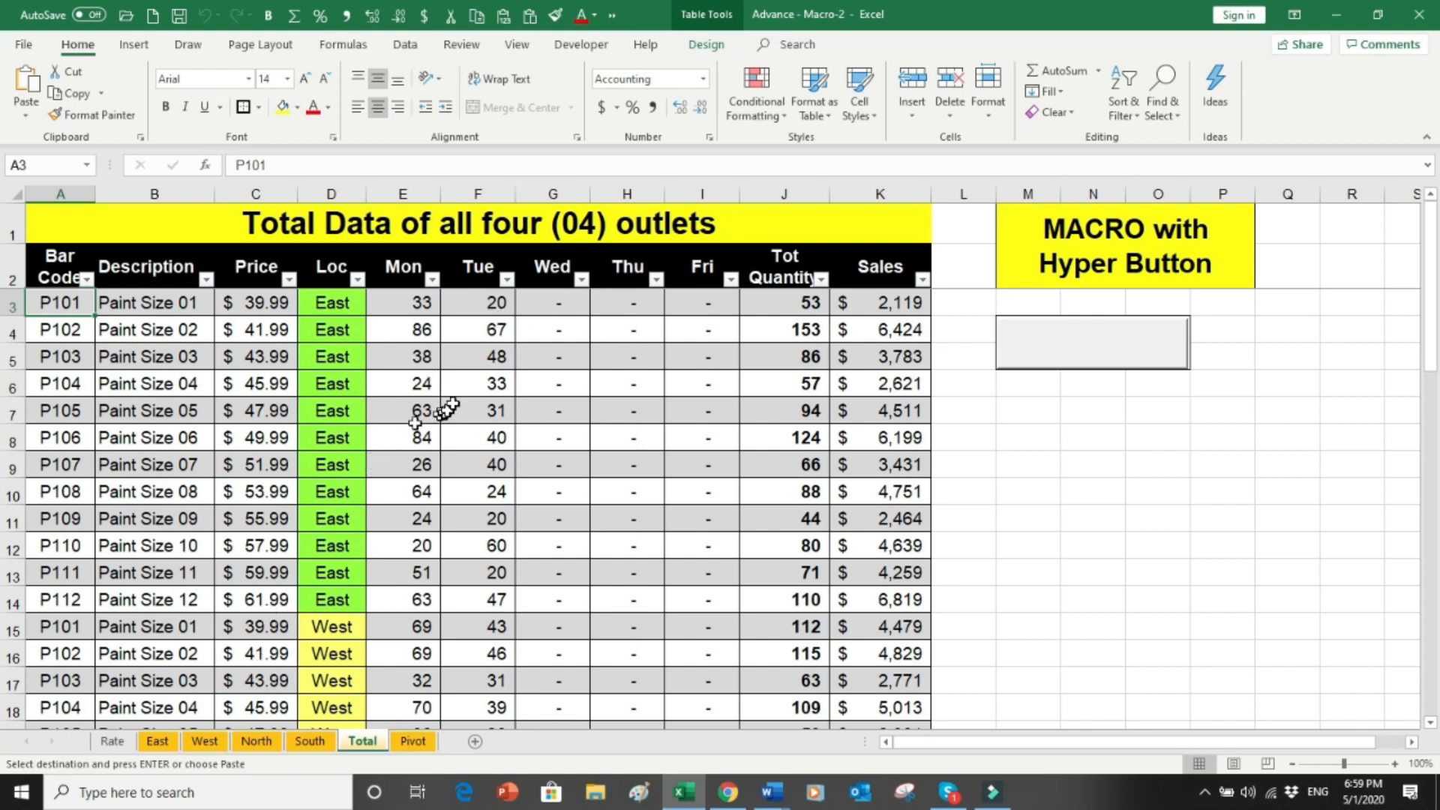
# Step: Review the Tue quantities of all four outlets down the Total sheet's table and return to its first row
pyautogui.press('Down')
pyautogui.press('Down')
pyautogui.press('Down')
pyautogui.press('Down')
pyautogui.press('Down')
pyautogui.press('Down')
pyautogui.press('Down')
pyautogui.press('Down')
pyautogui.press('Down')
pyautogui.press('Down')
pyautogui.press('Down')
pyautogui.press('Down')
pyautogui.press('Down')
pyautogui.press('Down')
pyautogui.press('Down')
pyautogui.press('Down')
pyautogui.press('Down')
pyautogui.press('Down')
pyautogui.press('Down')
pyautogui.press('Down')
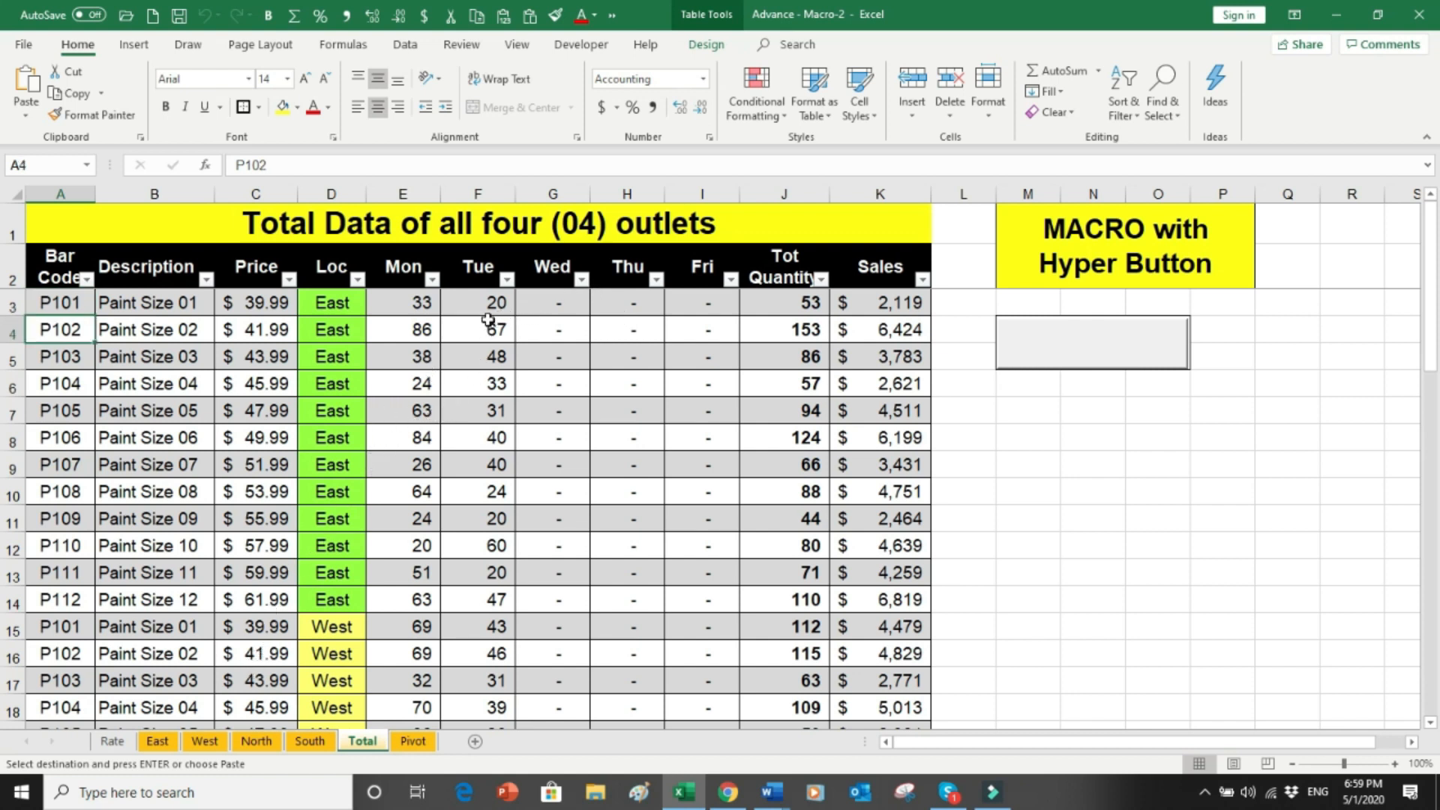
pyautogui.press('Down')
pyautogui.press('Down')
pyautogui.press('Down')
pyautogui.press('Down')
pyautogui.press('Down')
pyautogui.press('Down')
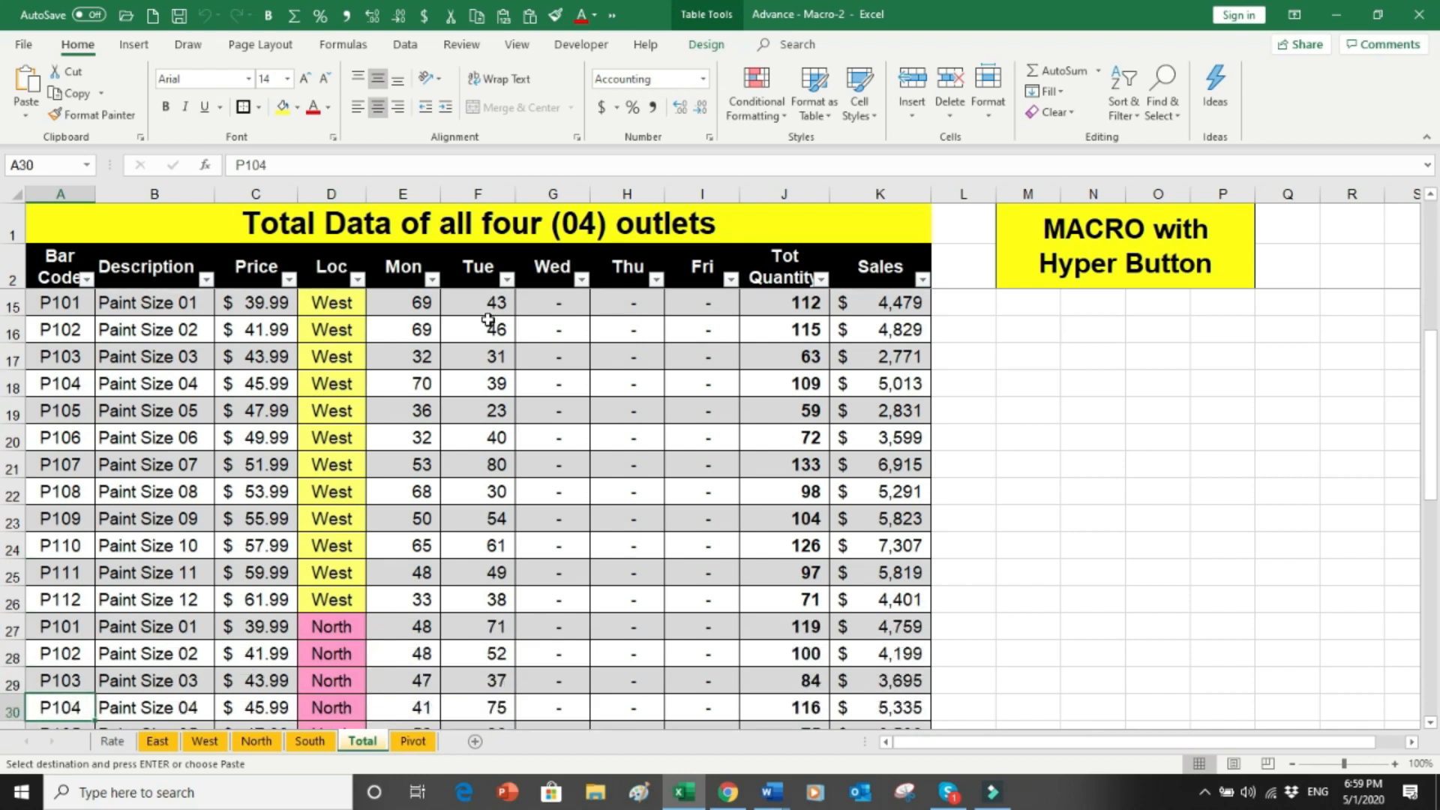
pyautogui.press('Down')
pyautogui.press('Down')
pyautogui.press('Down')
pyautogui.press('Down')
pyautogui.press('Down')
pyautogui.press('Down')
pyautogui.press('Down')
pyautogui.press('Down')
pyautogui.press('Down')
pyautogui.press('Down')
pyautogui.press('Down')
pyautogui.press('Down')
pyautogui.press('Down')
pyautogui.press('Down')
pyautogui.press('Down')
pyautogui.press('Down')
pyautogui.press('Down')
pyautogui.press('Down')
pyautogui.press('Down')
pyautogui.press('Down')
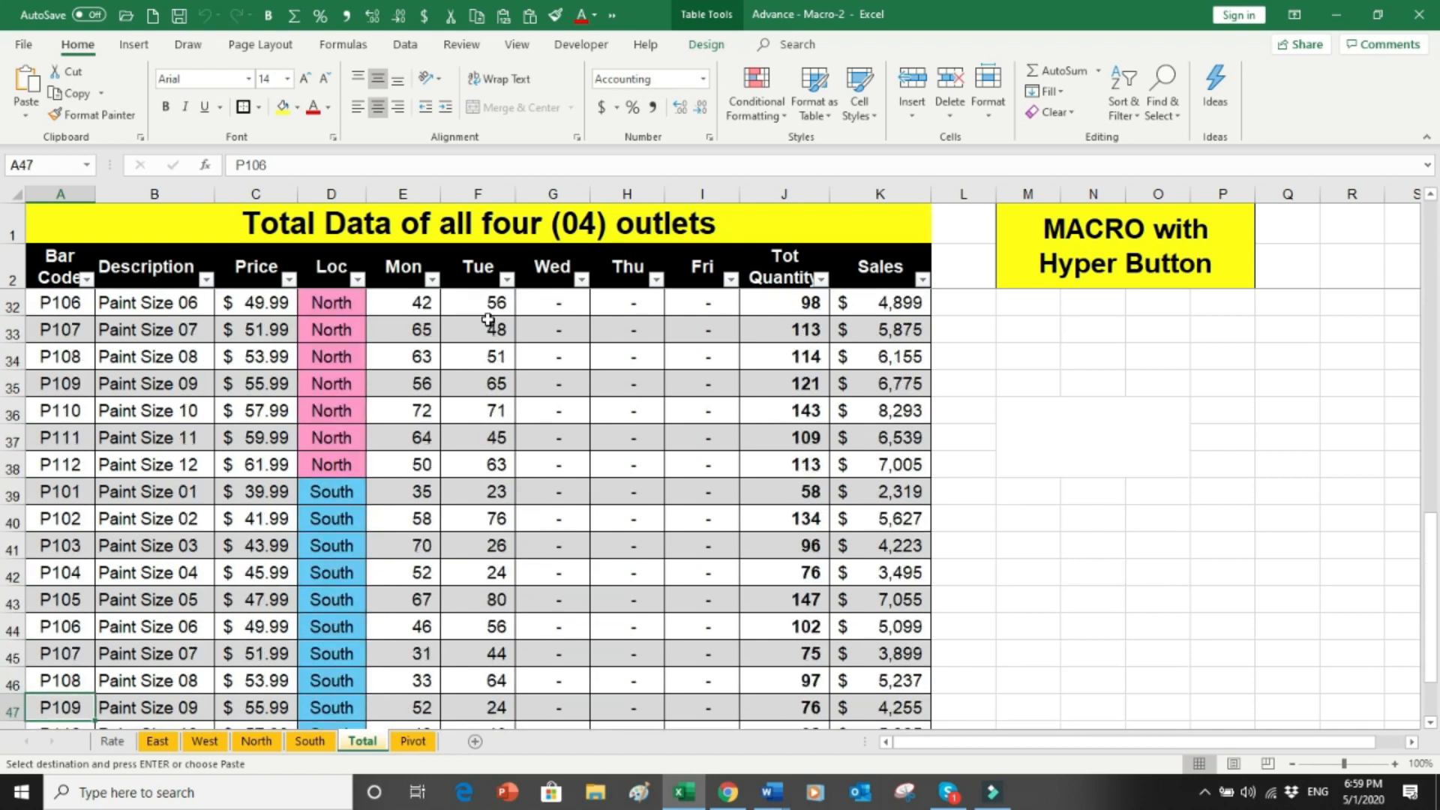
pyautogui.hotkey('ctrl', 'Home')
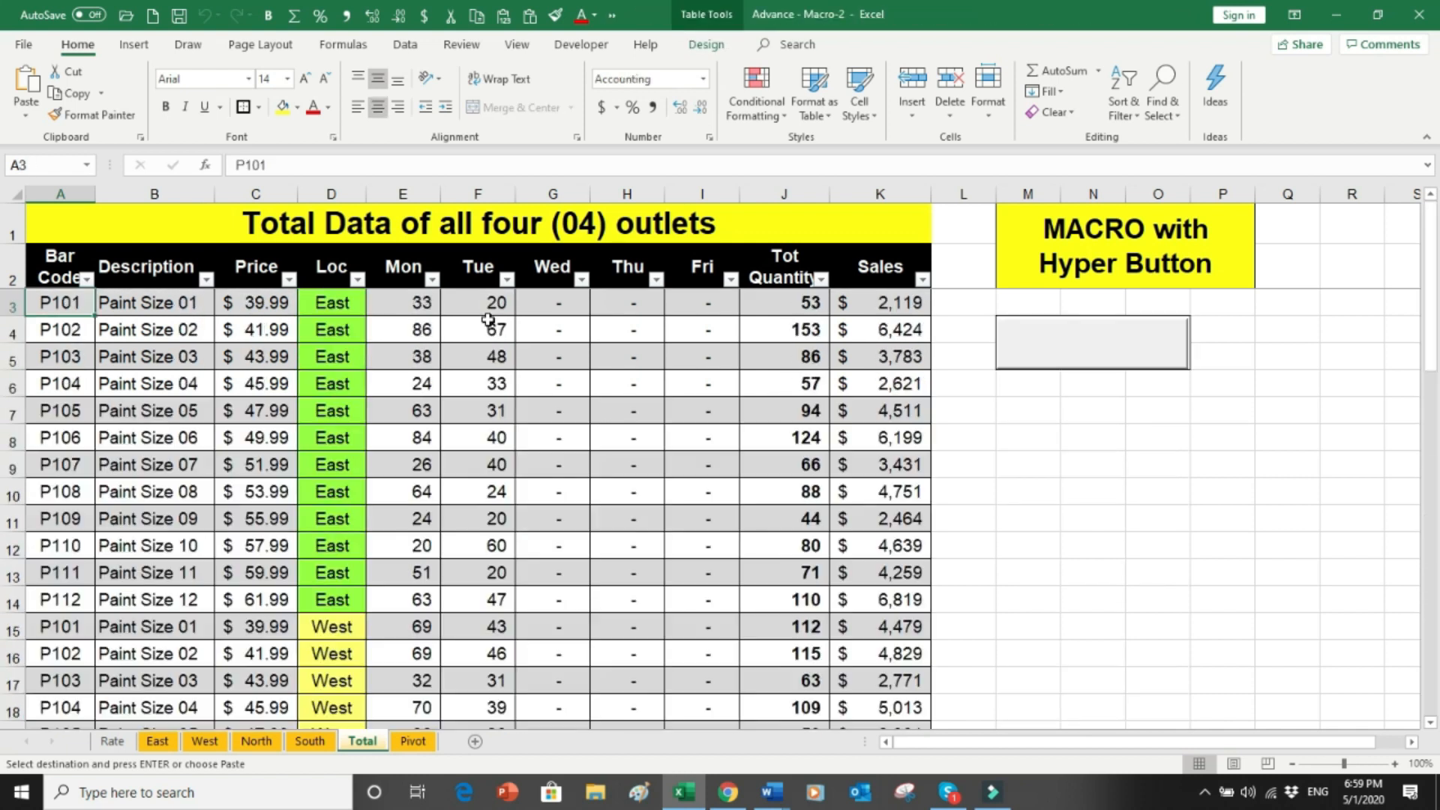
# Step: Switch to the Pivot sheet and start recording a new macro named REFRESH
pyautogui.click(410, 741)
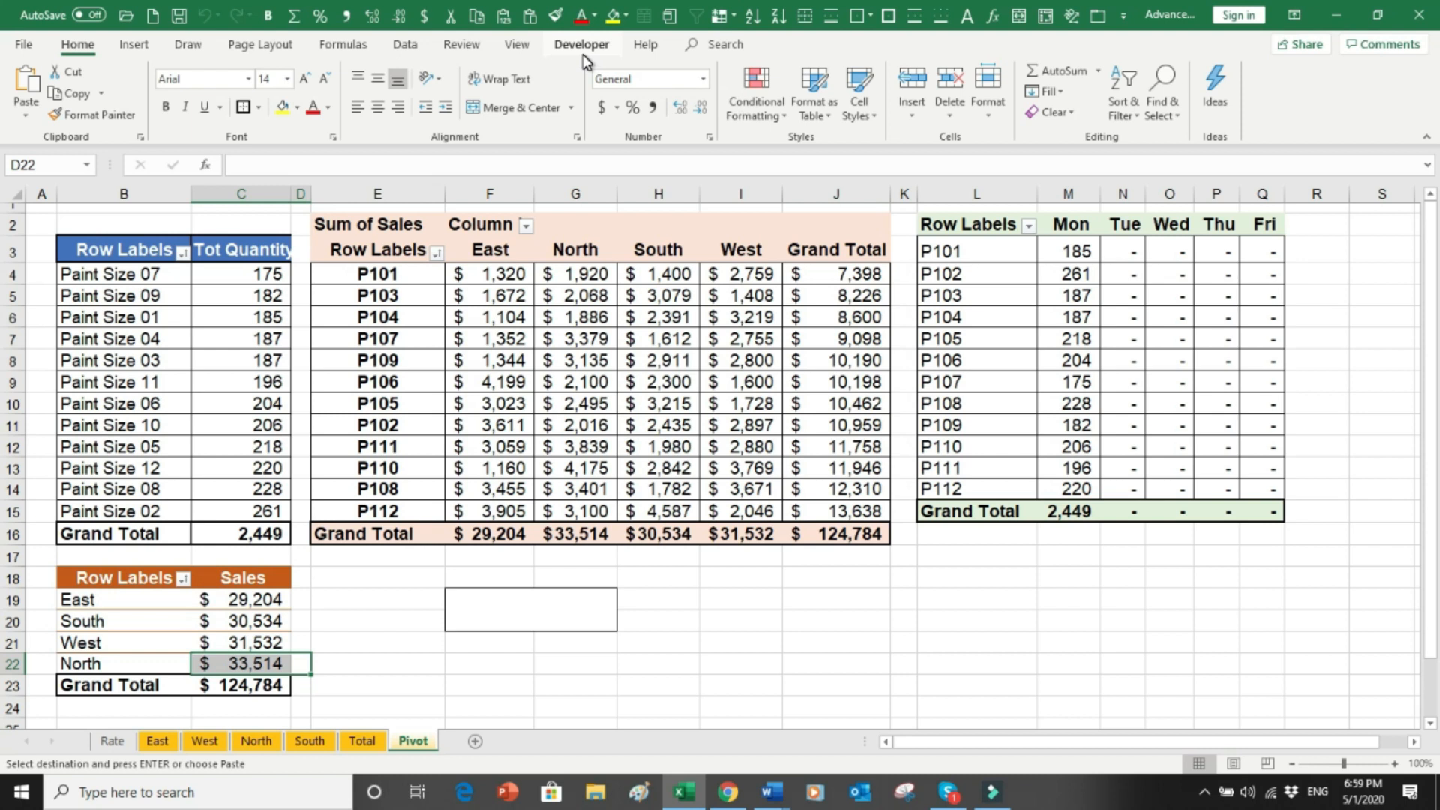
pyautogui.press('Escape')
pyautogui.click(58, 763)
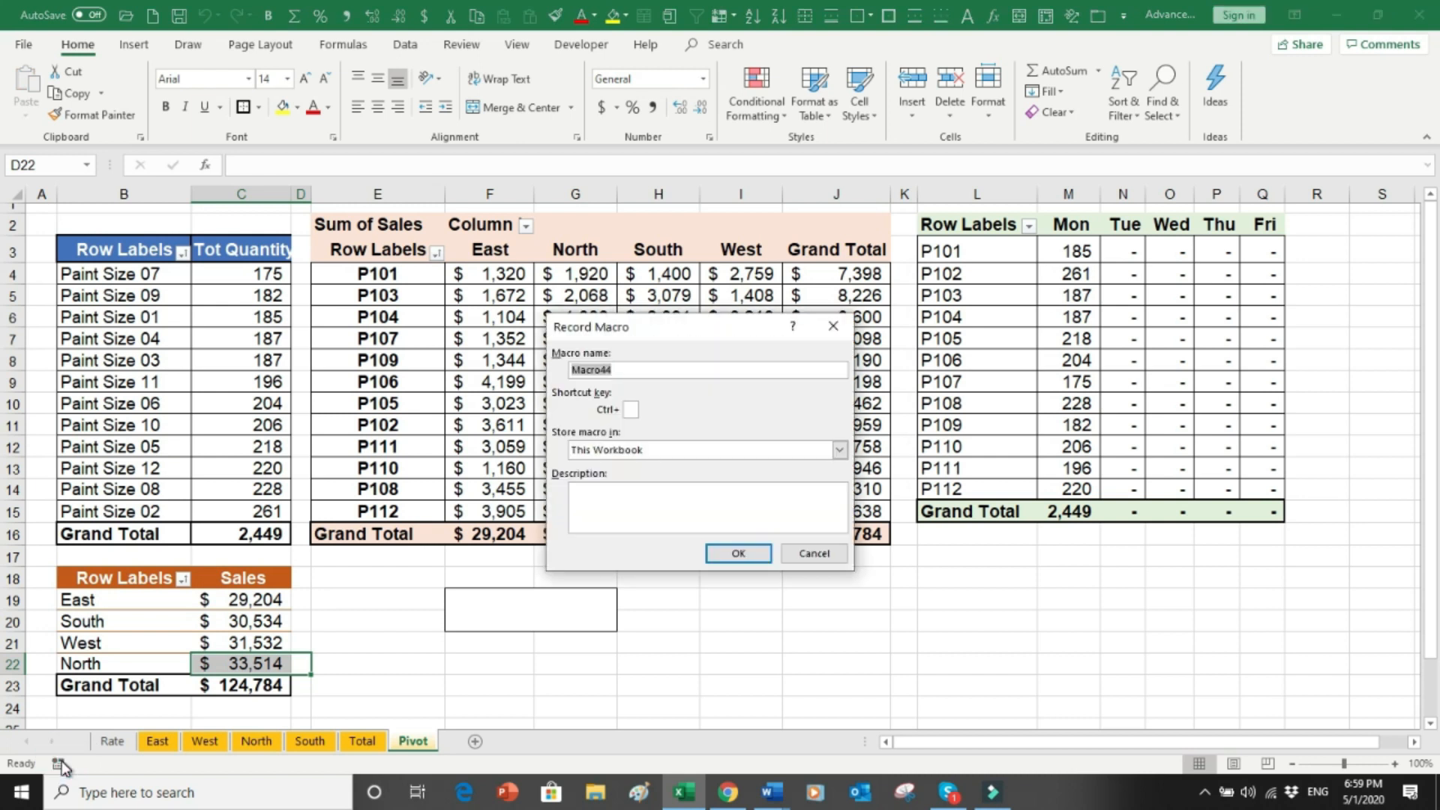
pyautogui.write('REFRESH')
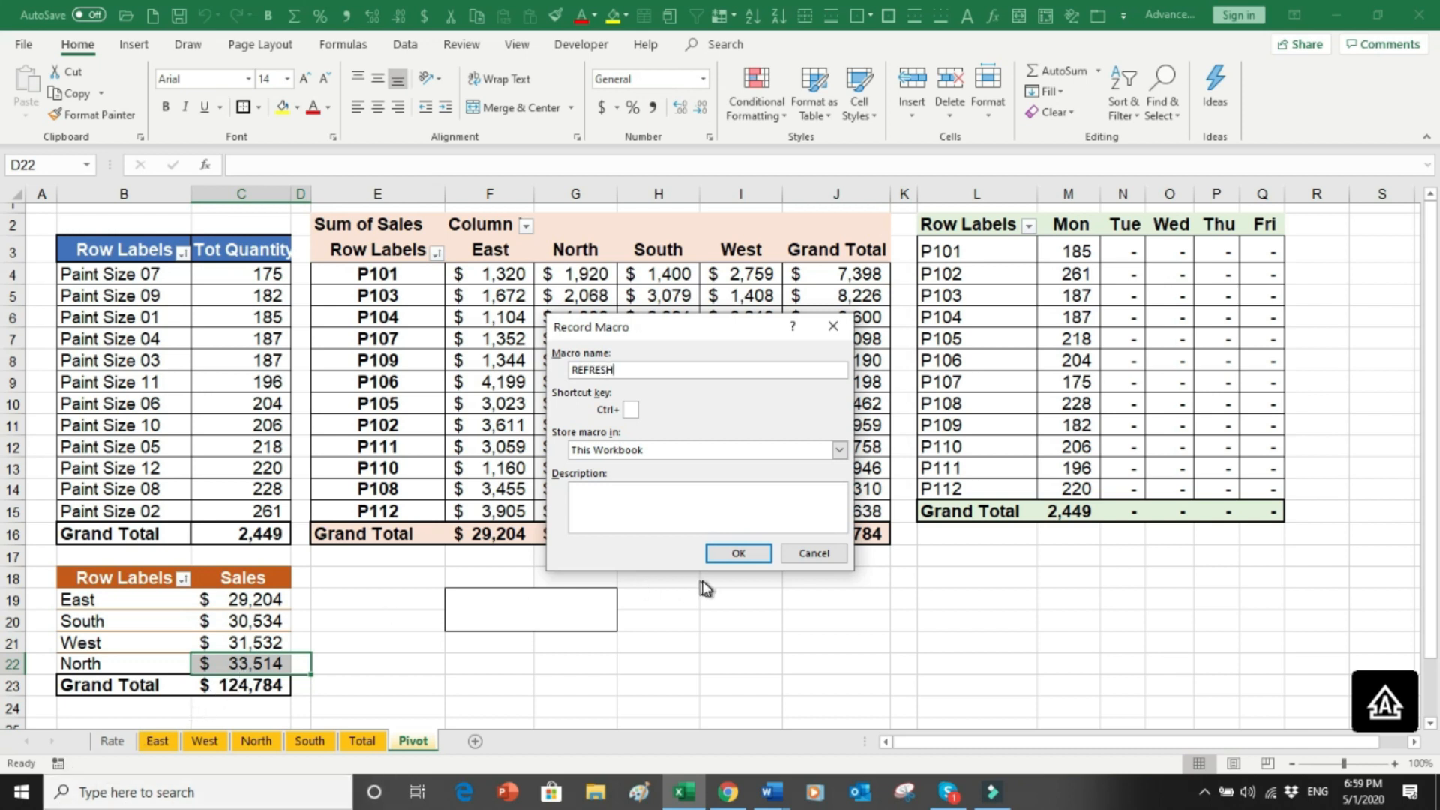
pyautogui.click(738, 553)
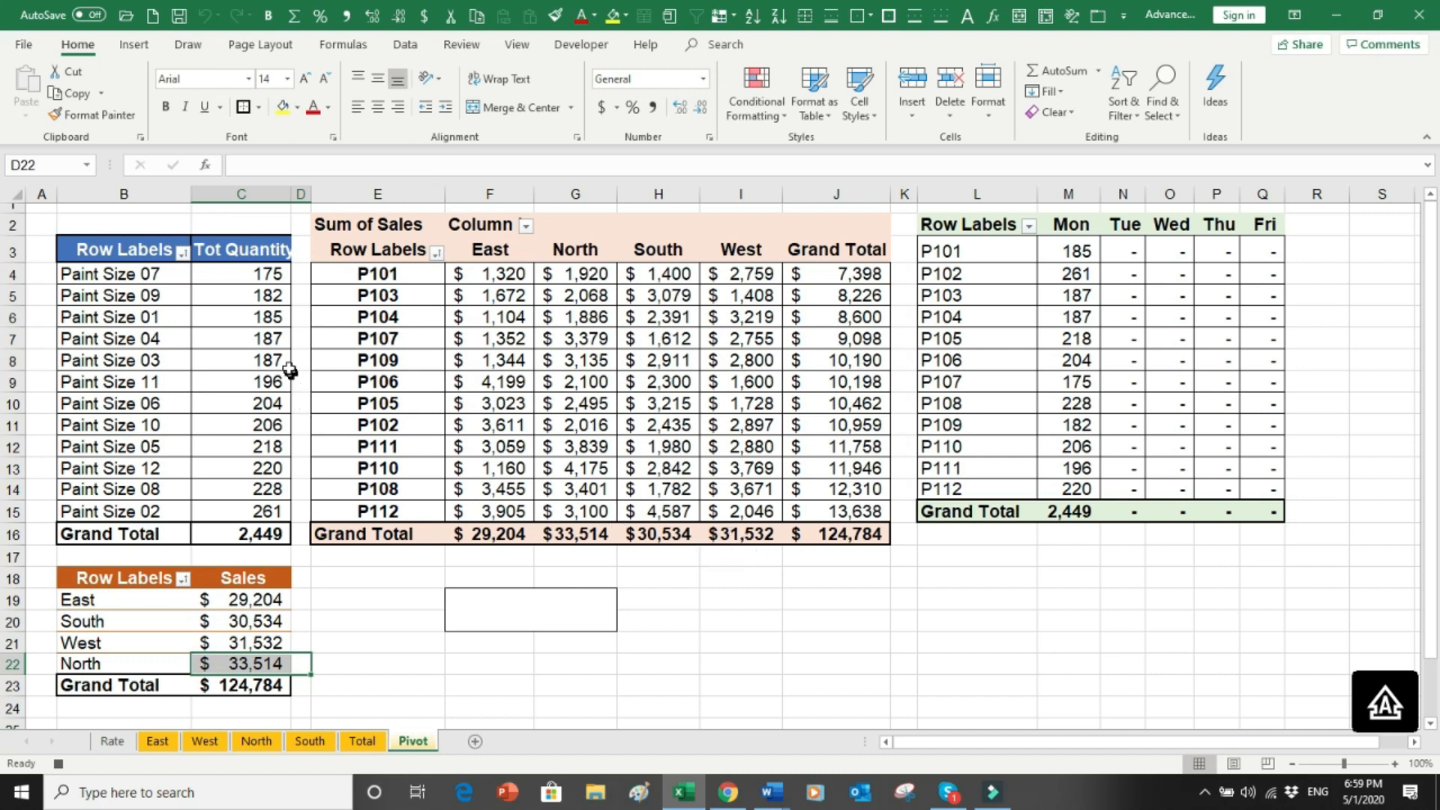
# Step: Refresh all the pivot tables on the Pivot sheet and narrow column F to suit the East sales figures
pyautogui.click(262, 274)
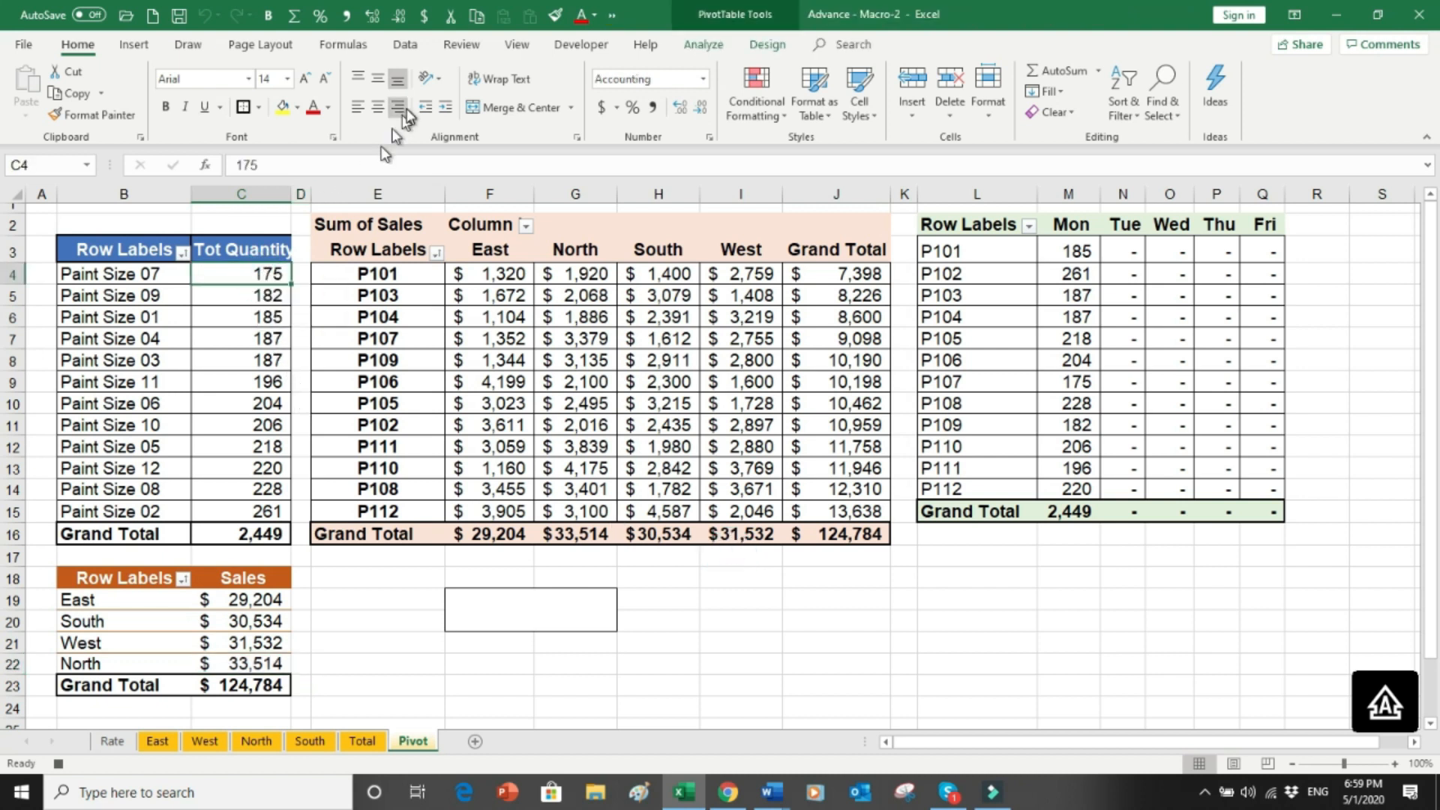
pyautogui.click(405, 45)
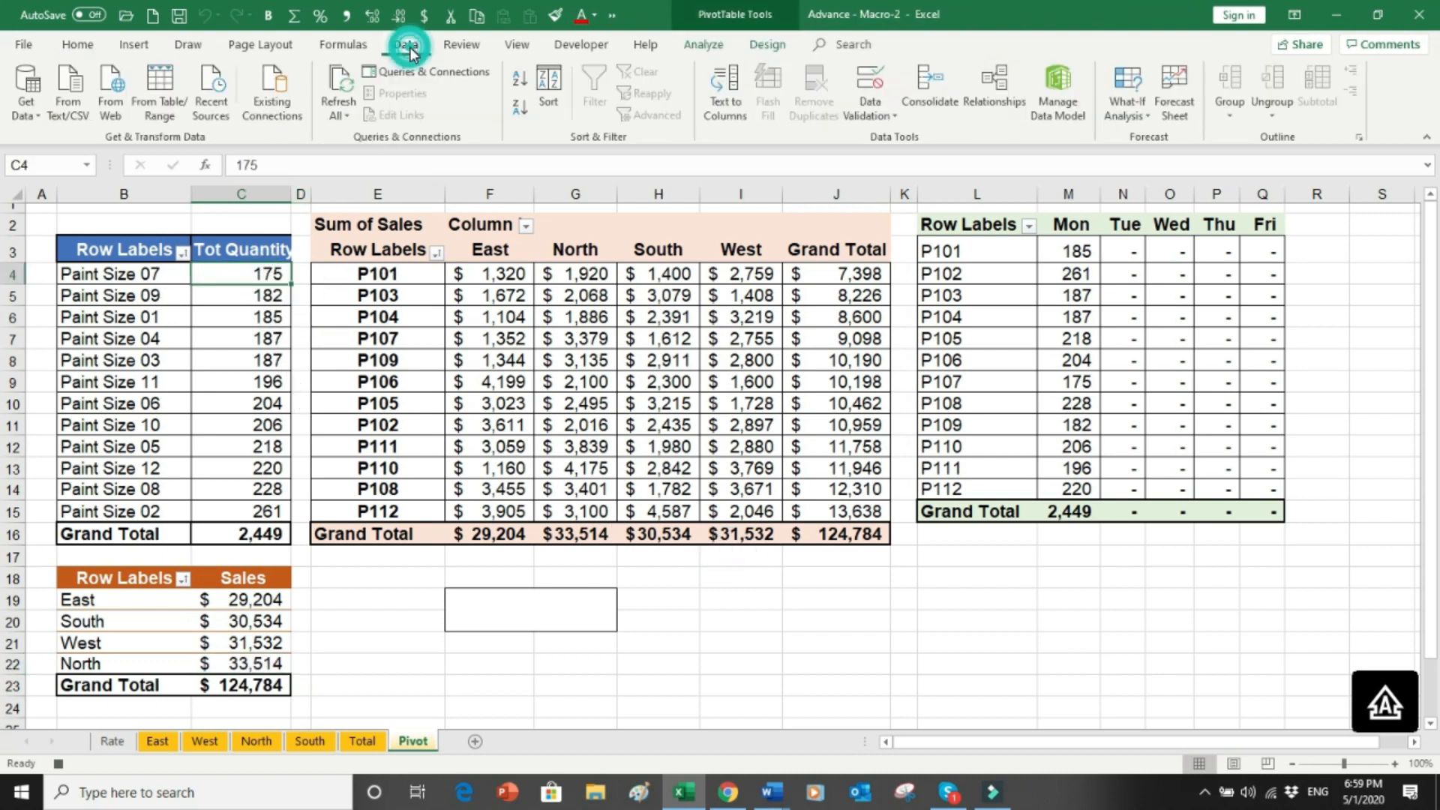
pyautogui.click(353, 116)
pyautogui.click(362, 138)
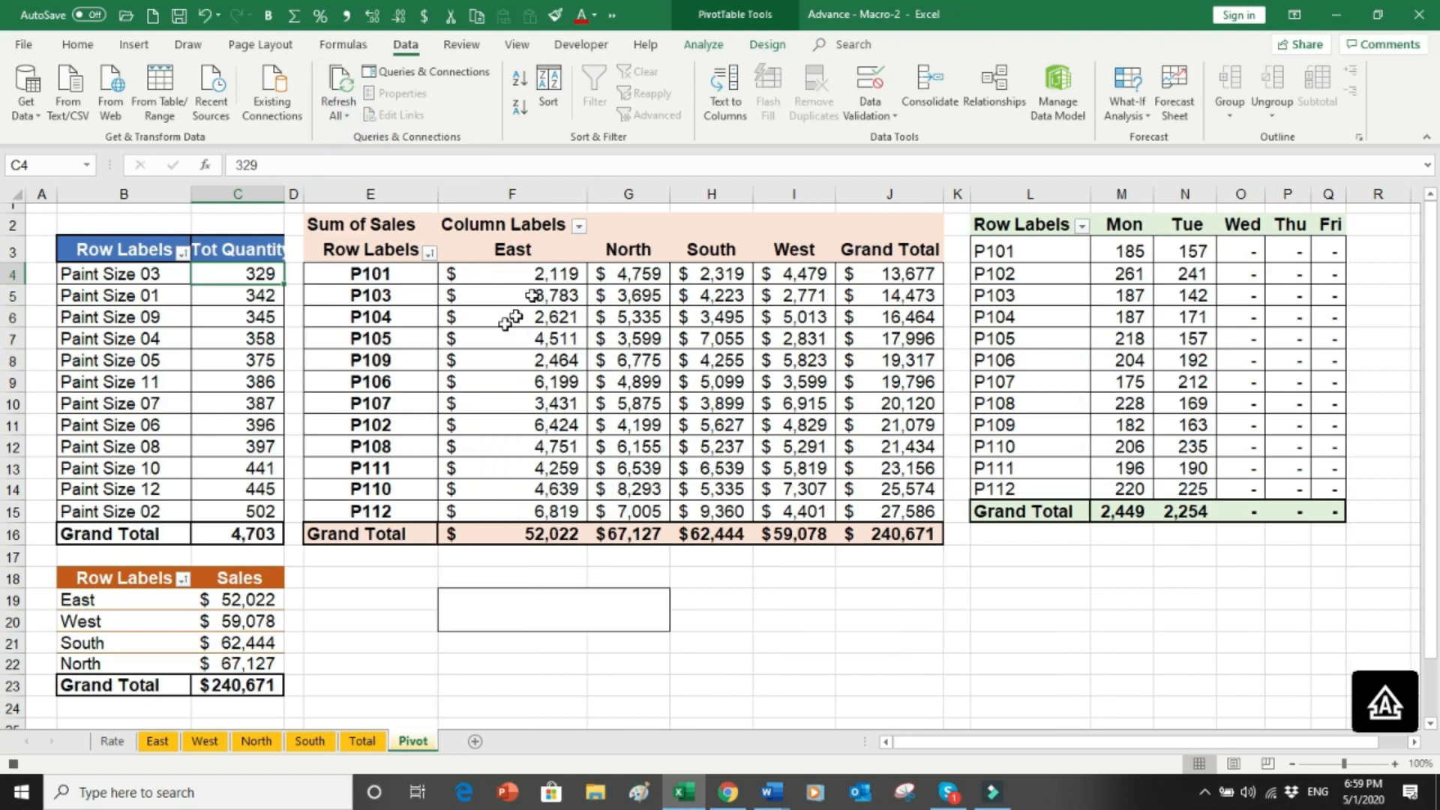
pyautogui.click(531, 602)
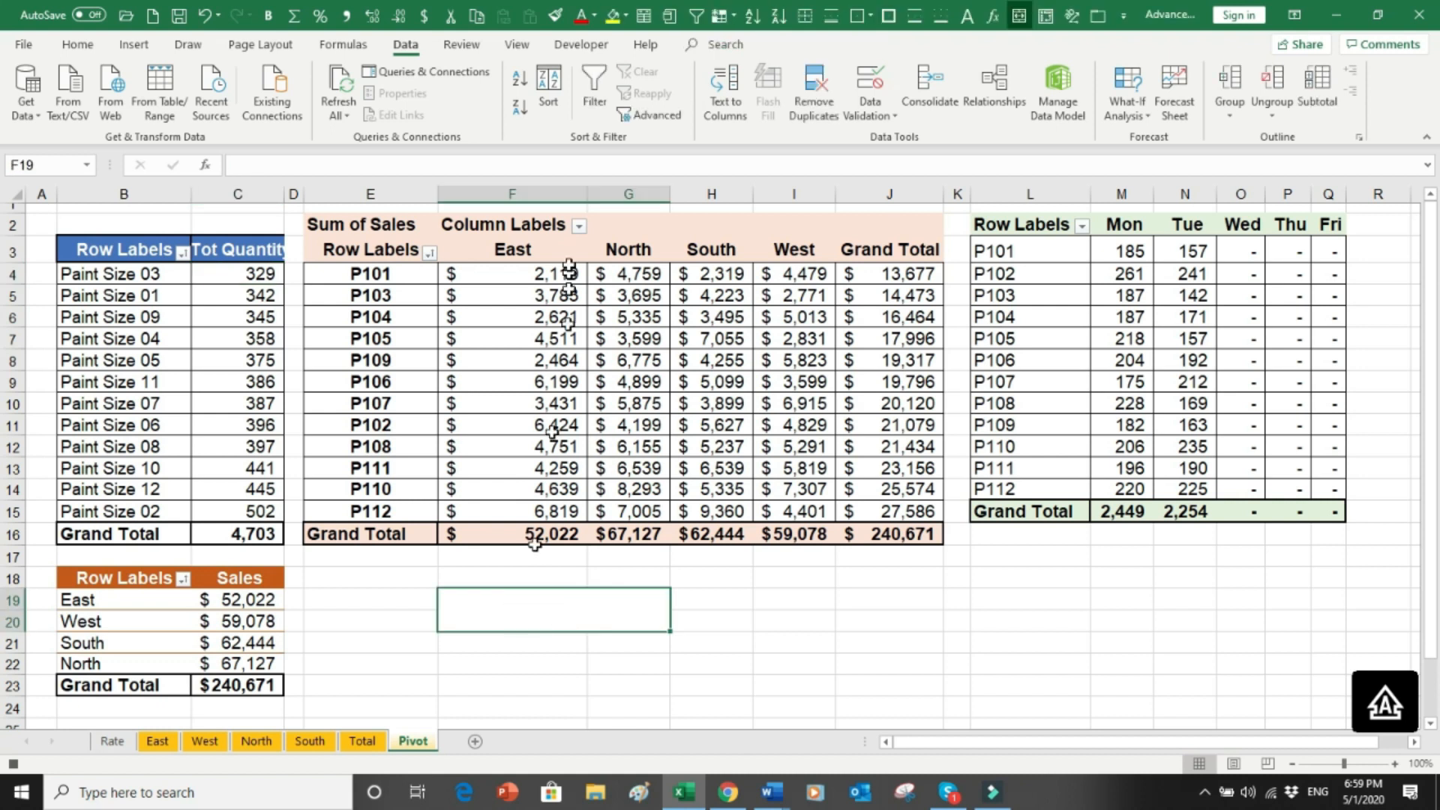
pyautogui.moveTo(589, 194); pyautogui.dragTo(523, 197)
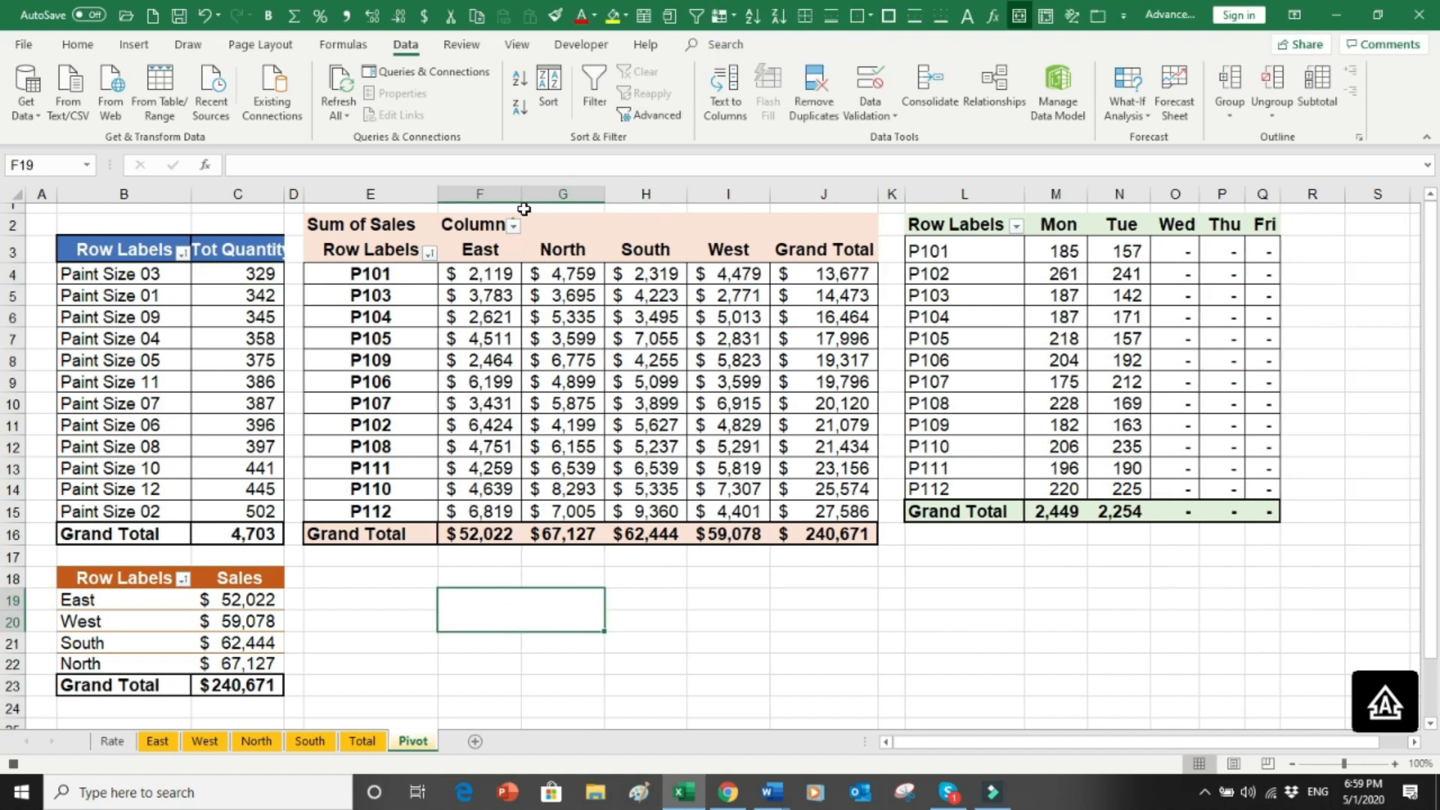
# Step: Sort the Tot Quantity pivot table in ascending order of quantity and slightly narrow column C
pyautogui.click(263, 292)
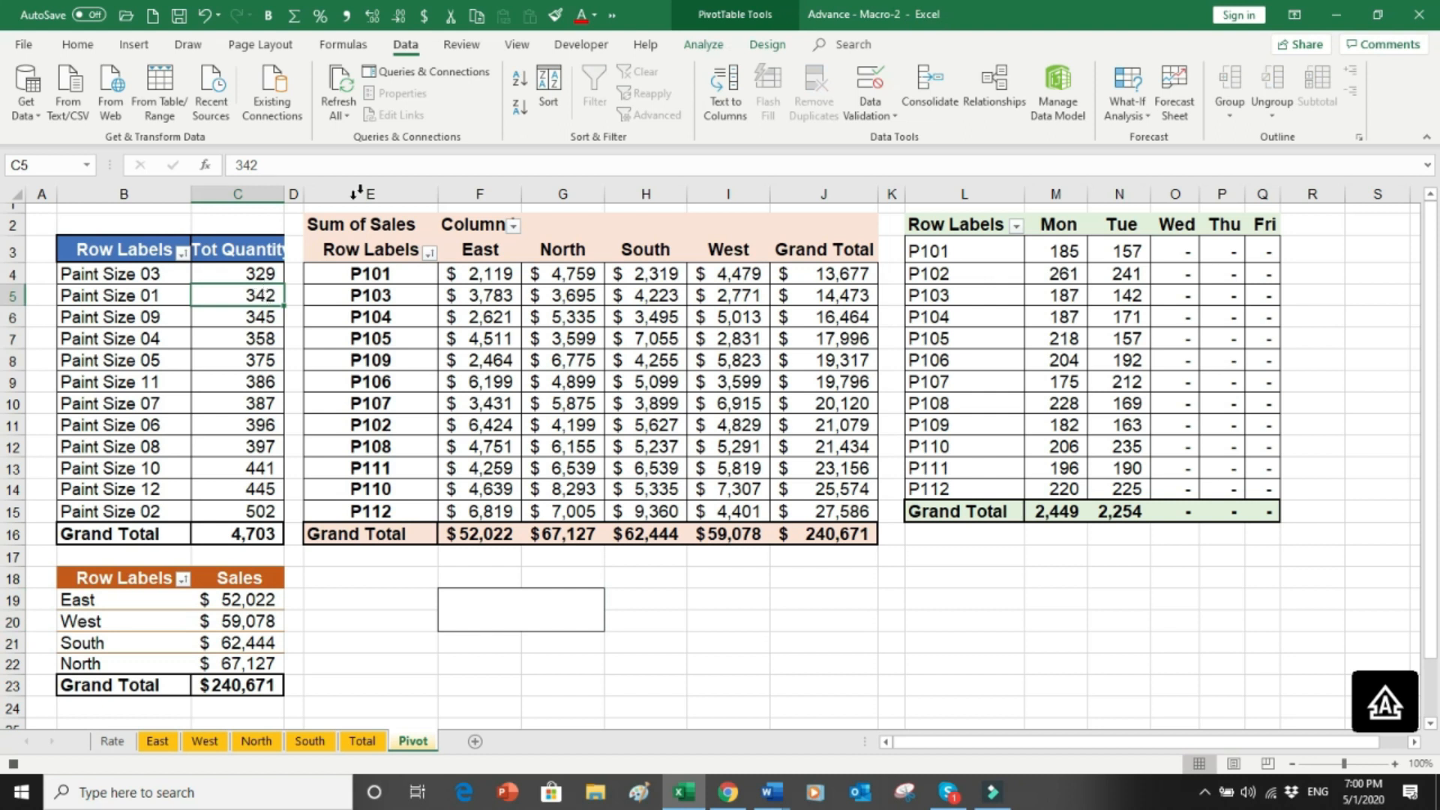
pyautogui.click(516, 81)
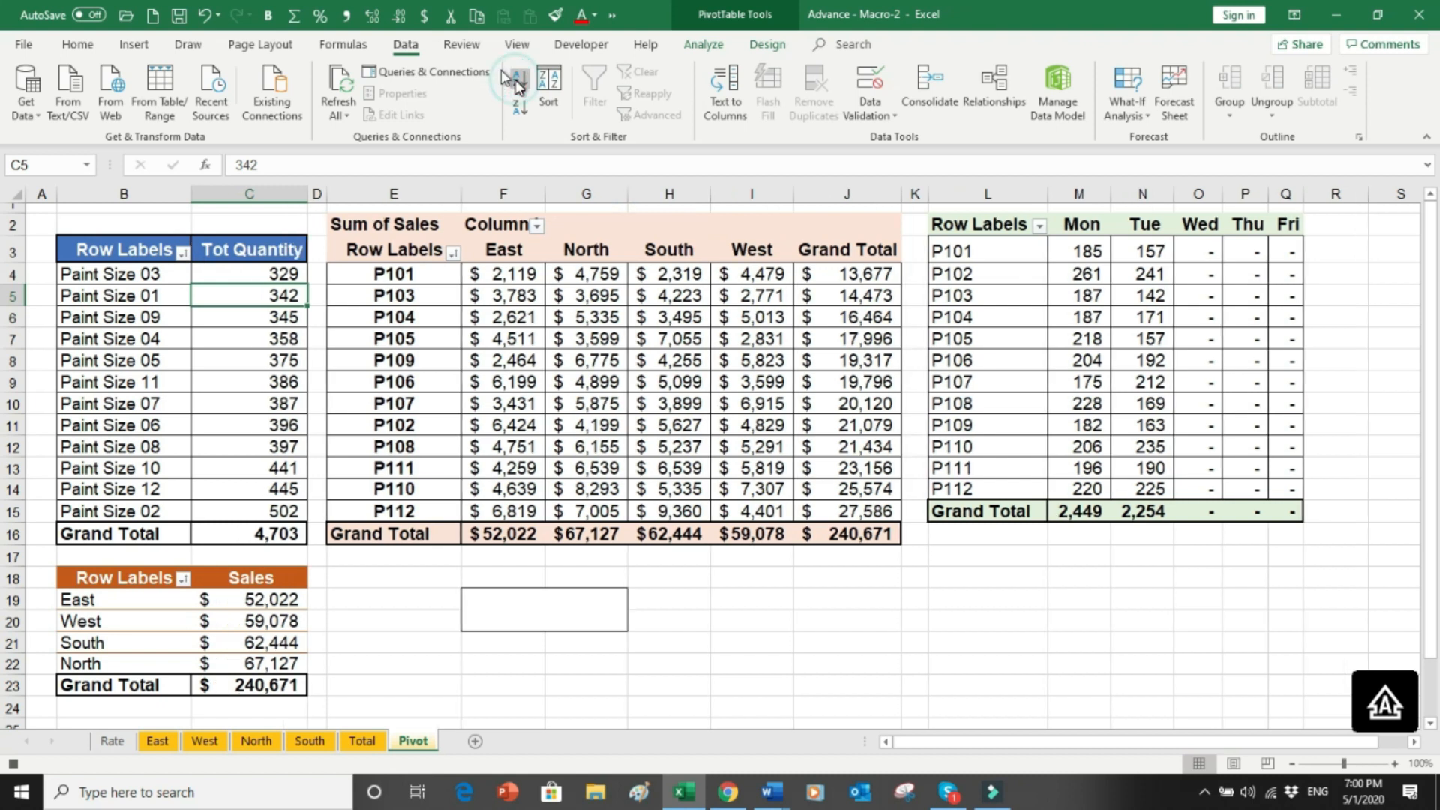
pyautogui.moveTo(308, 197); pyautogui.dragTo(303, 200)
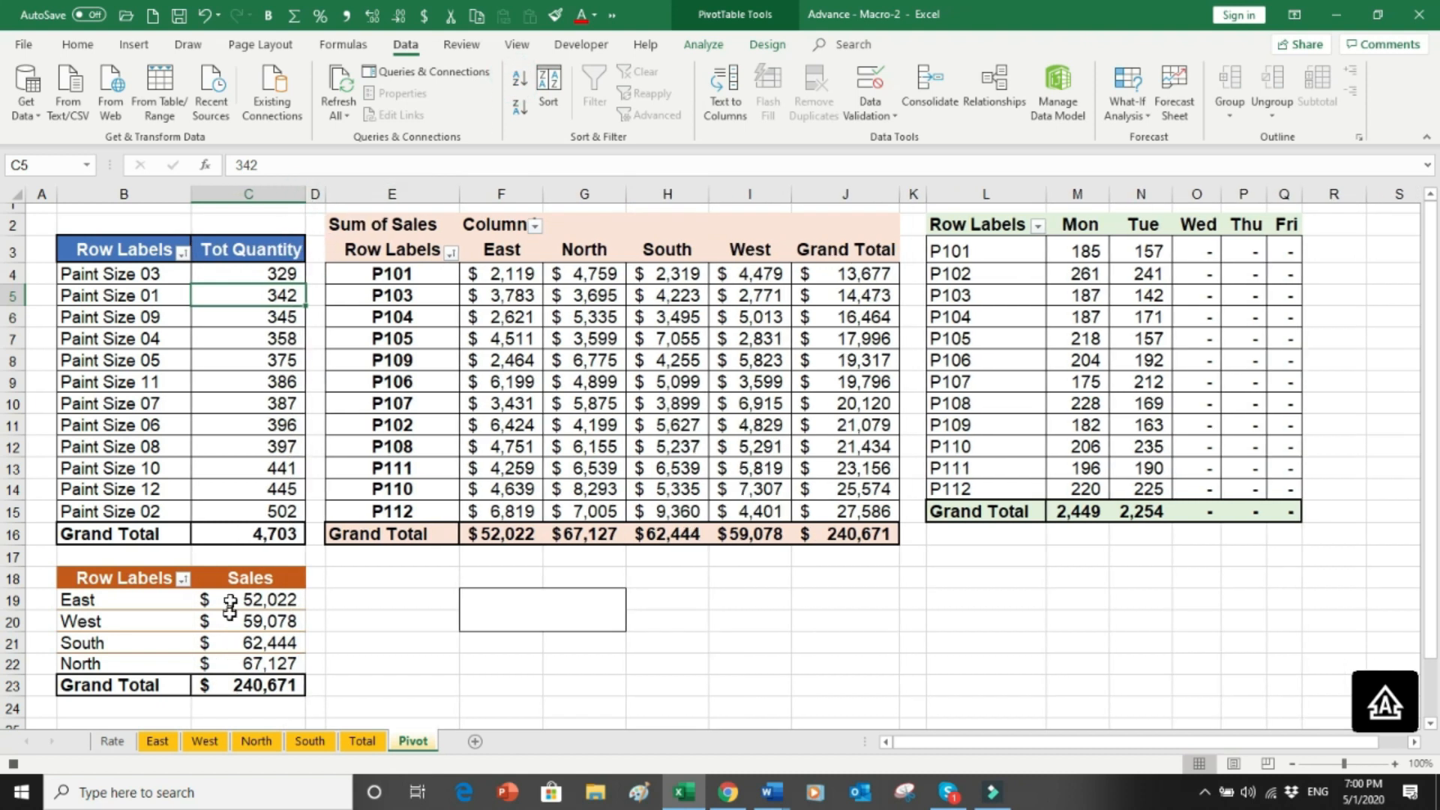
# Step: Sort the outlet Sales pivot table in ascending order of sales and widen column C to fit the Tot Quantity header
pyautogui.click(271, 617)
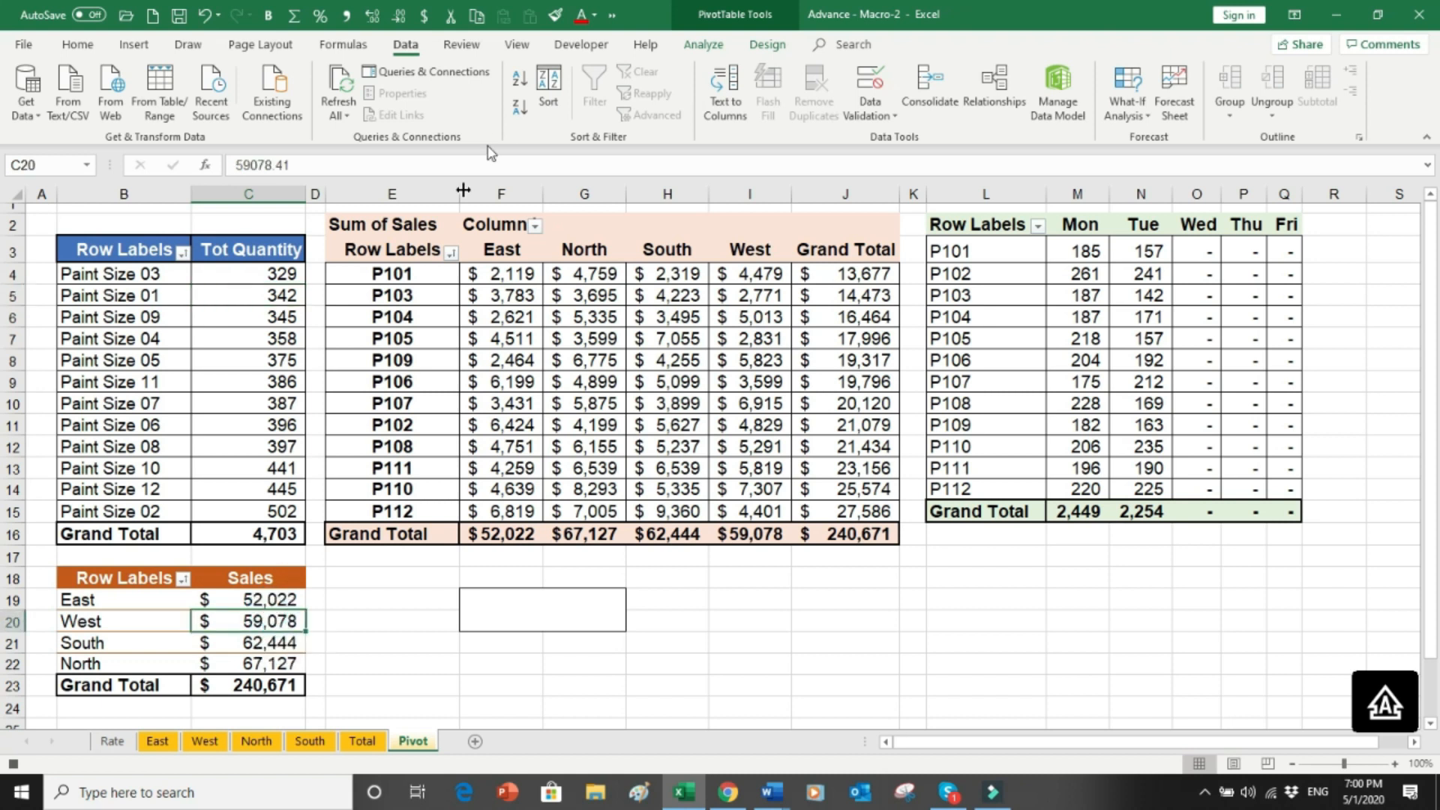
pyautogui.click(515, 82)
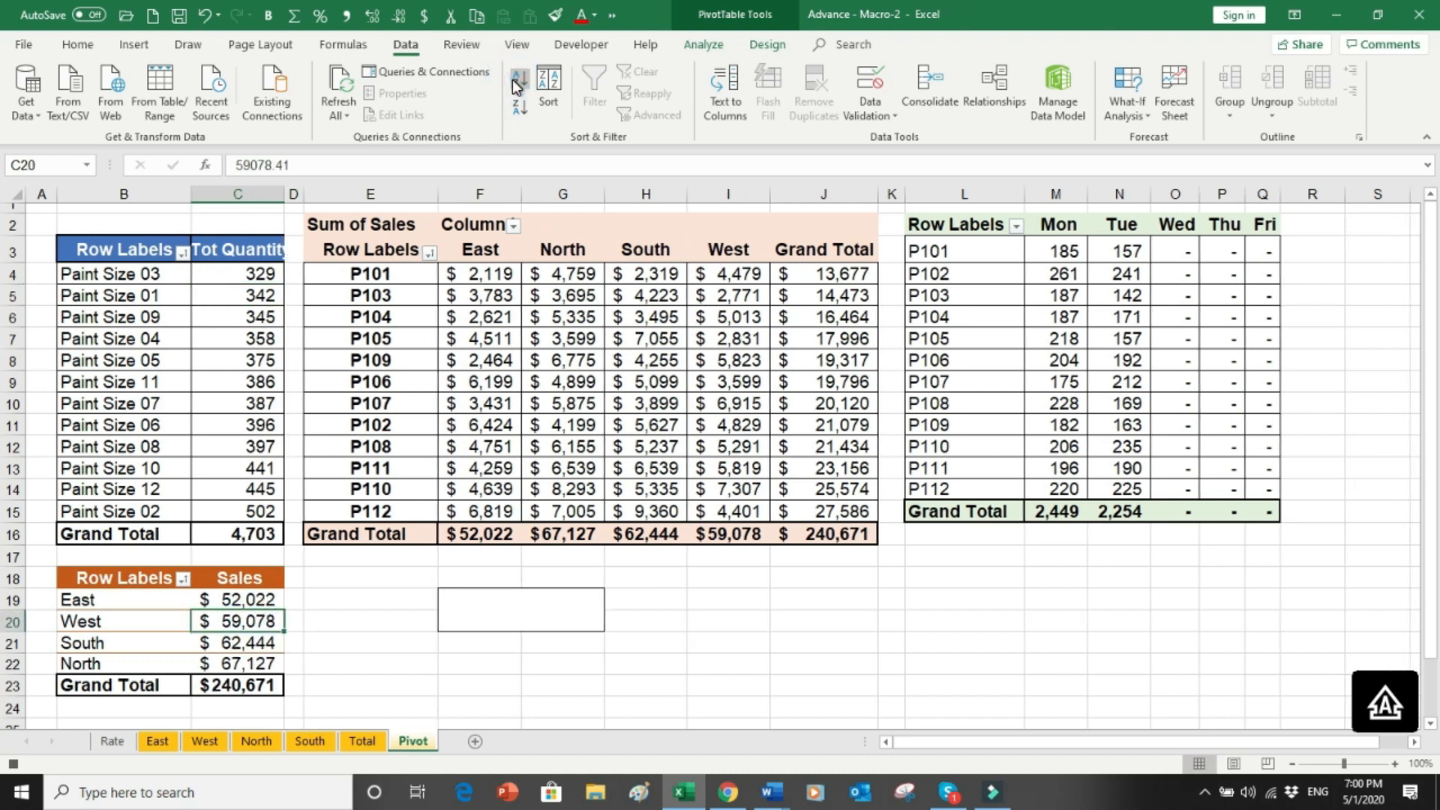
pyautogui.moveTo(285, 196); pyautogui.dragTo(307, 196)
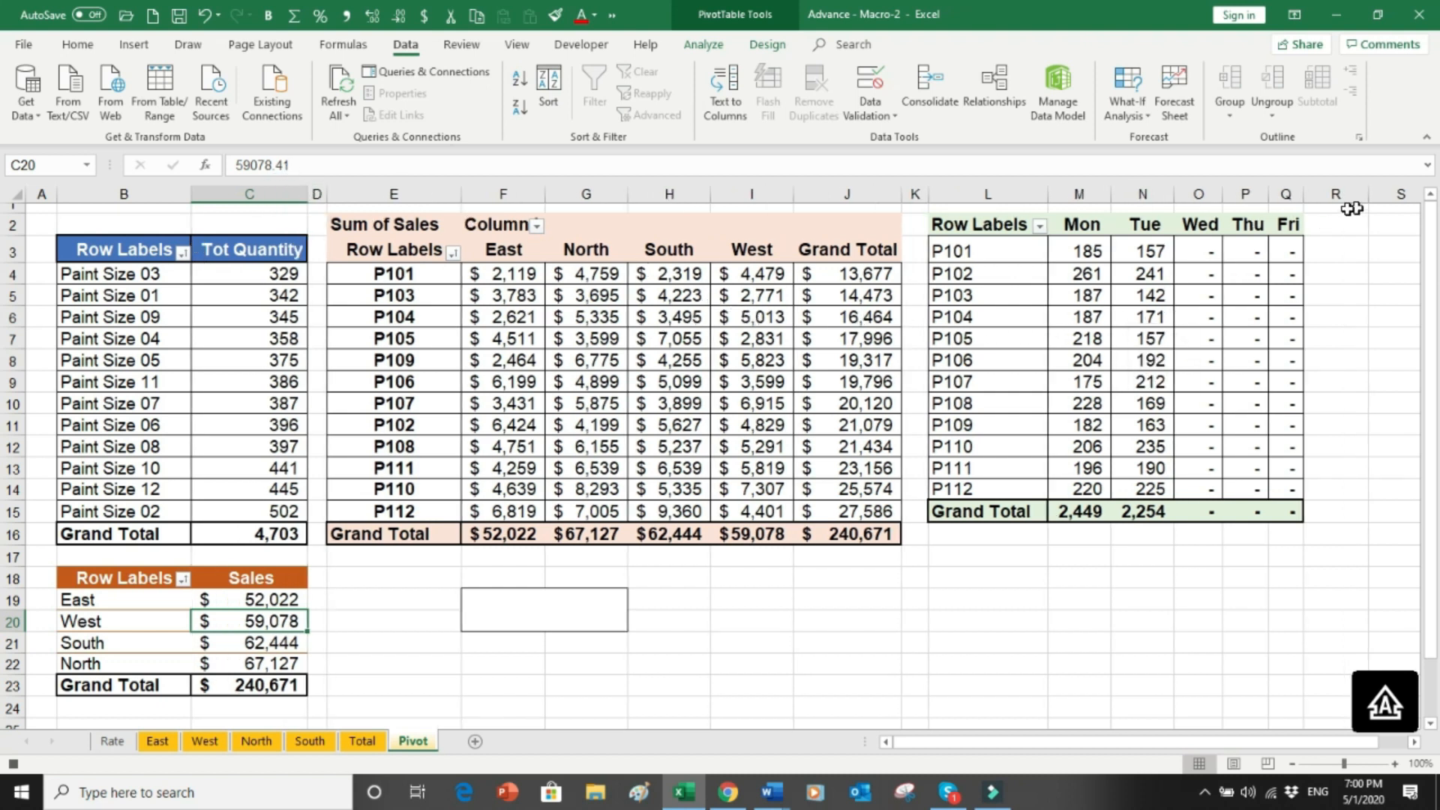
# Step: Widen the Fri column of the weekday pivot table slightly and stop recording the REFRESH macro
pyautogui.moveTo(1301, 194); pyautogui.dragTo(1319, 194)
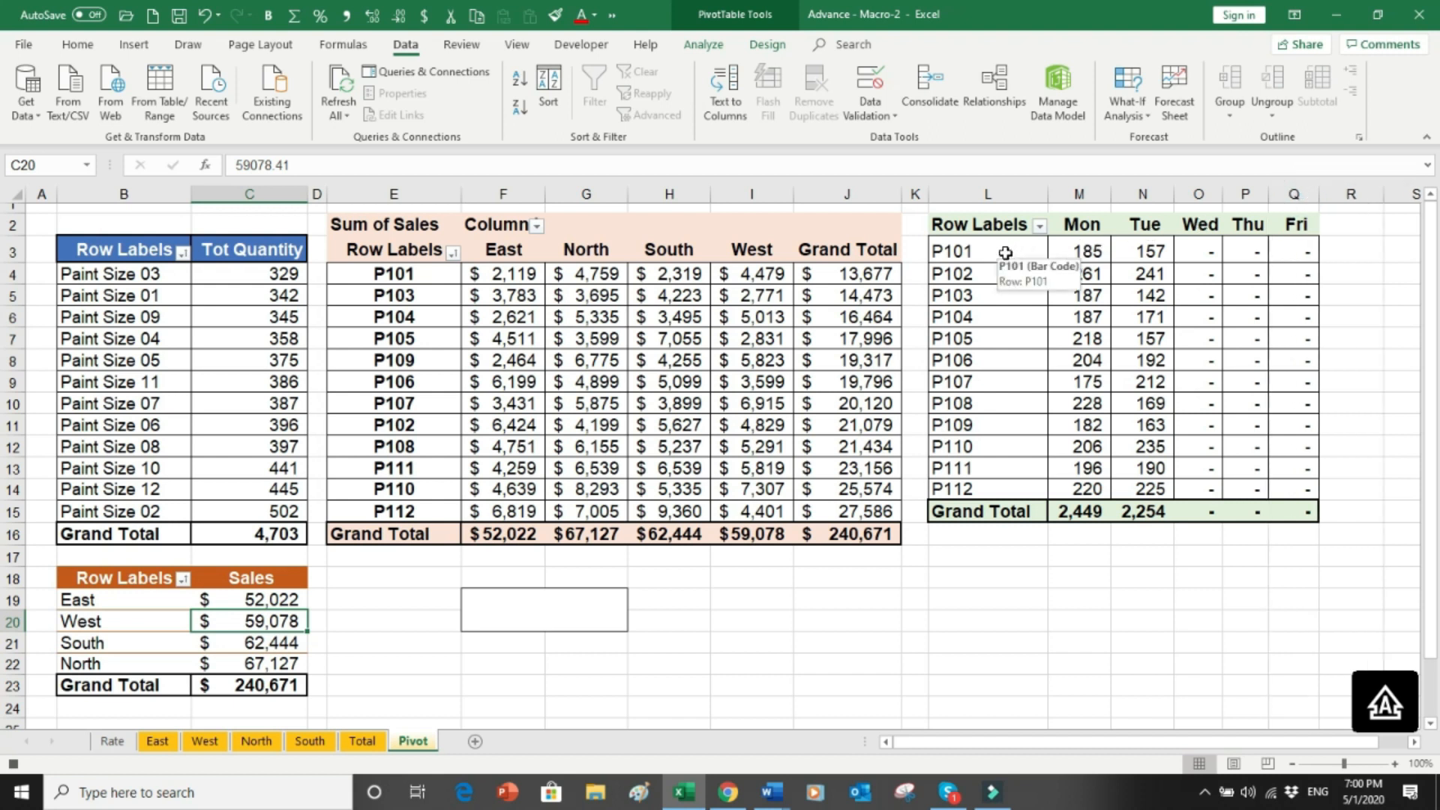
pyautogui.click(11, 766)
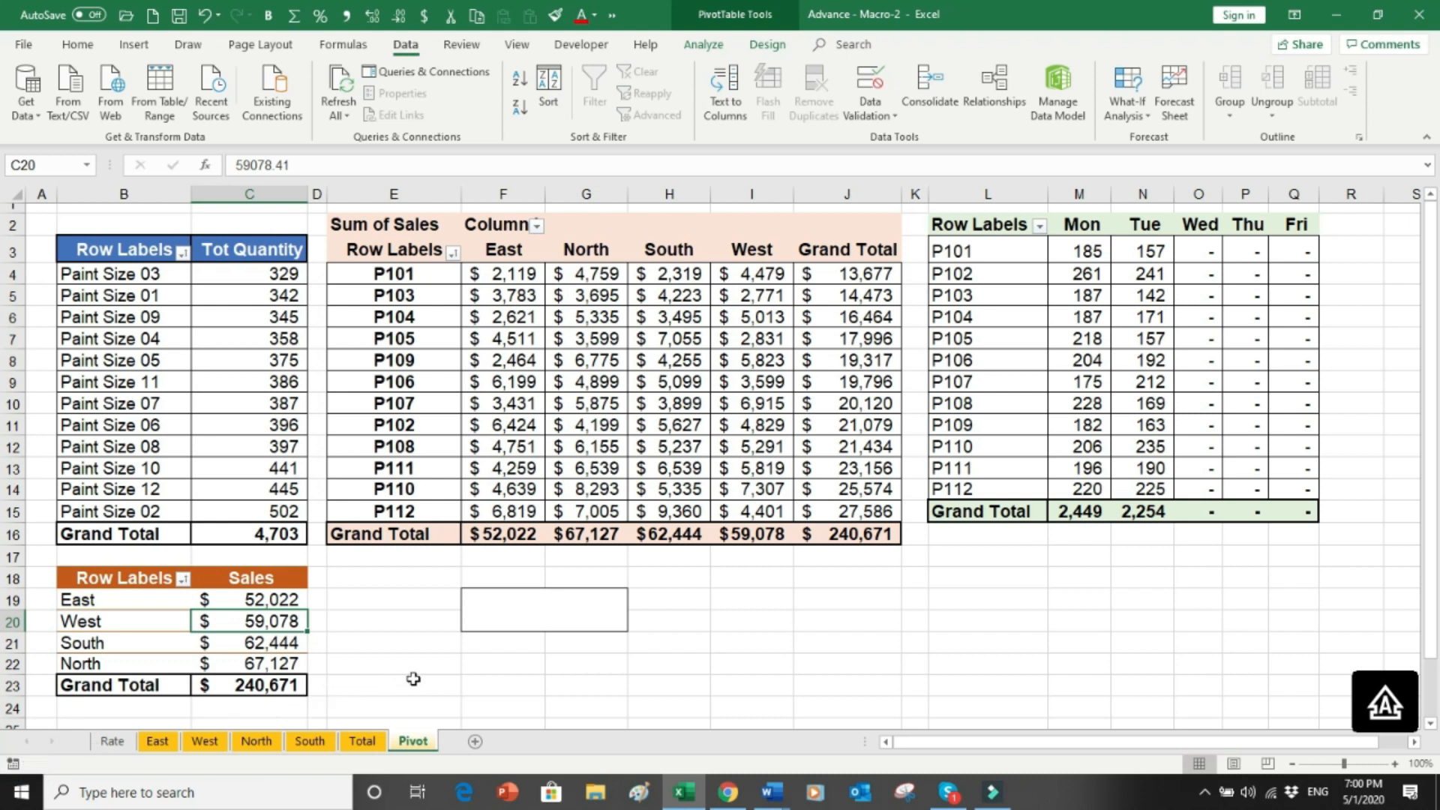
pyautogui.click(501, 661)
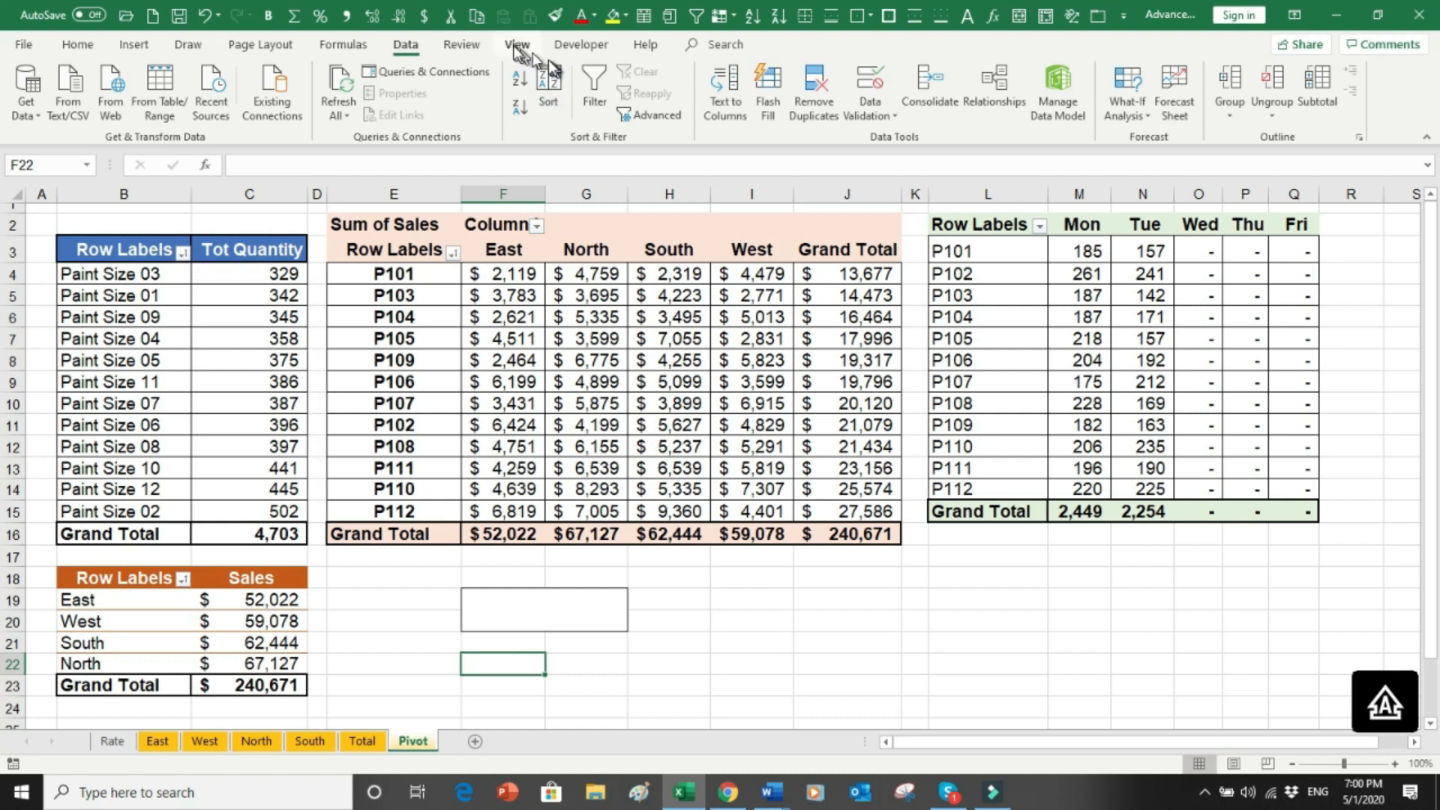
# Step: Draw a form control button inside the bordered box at F19:G20 and assign the REFRESH macro to it
pyautogui.click(579, 46)
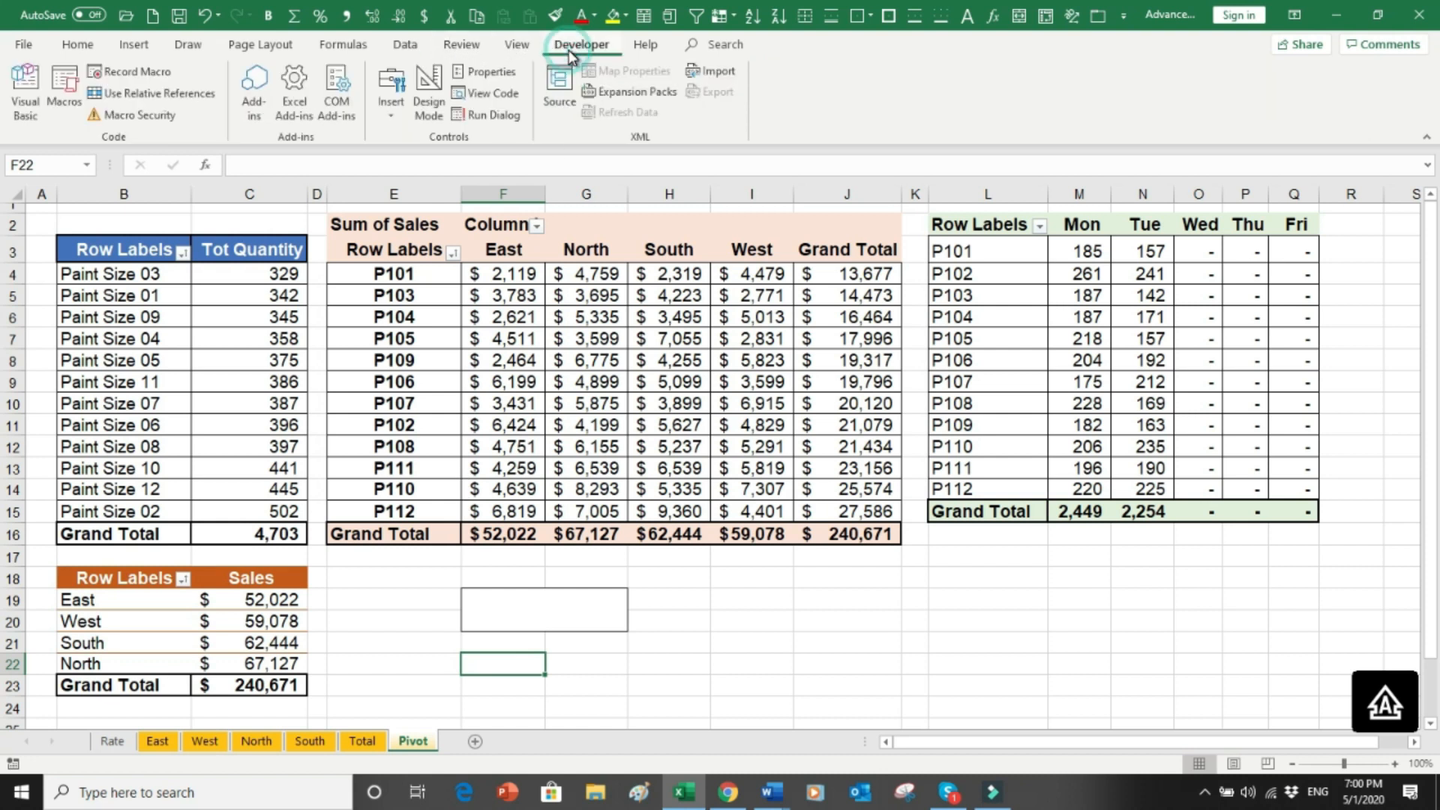
pyautogui.click(390, 102)
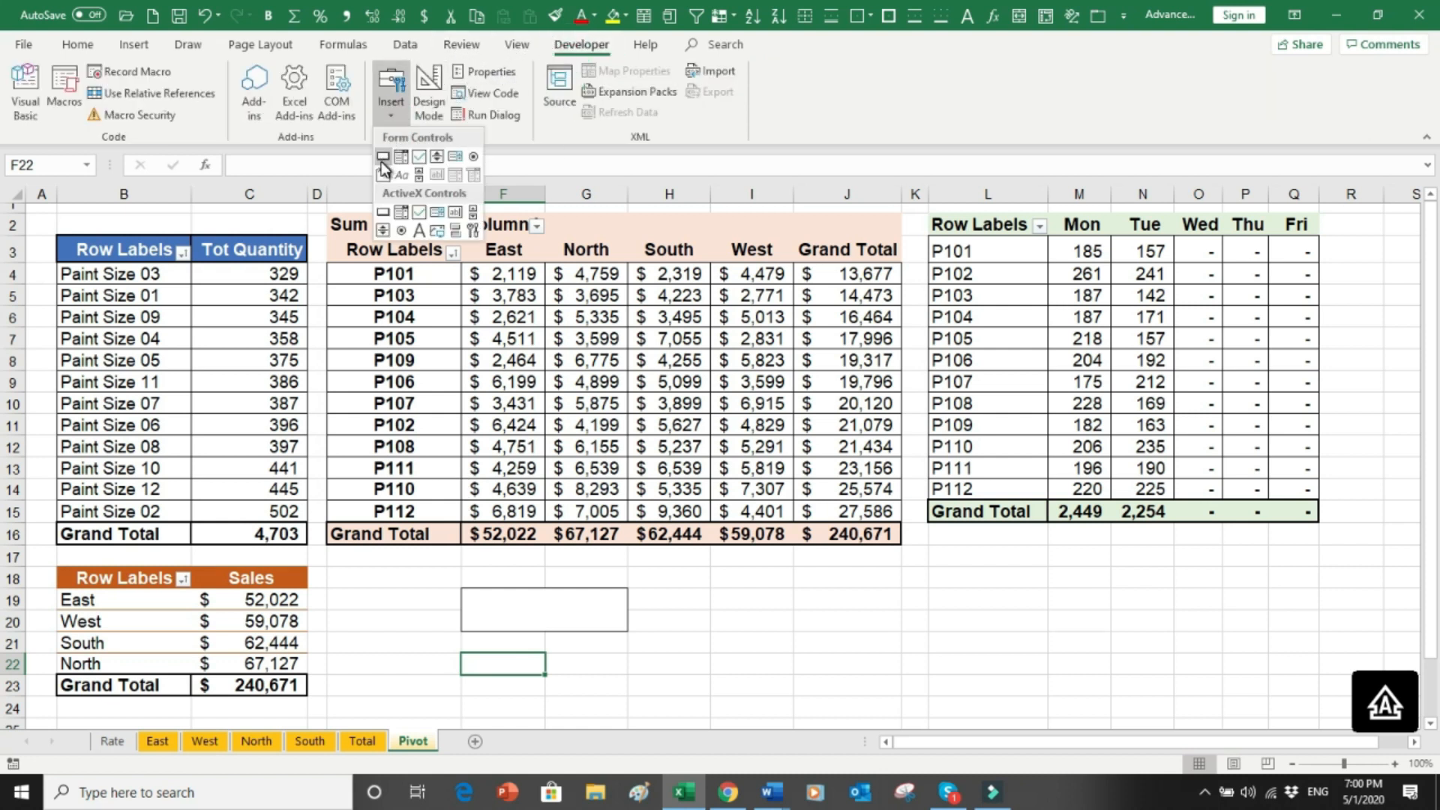
pyautogui.click(383, 159)
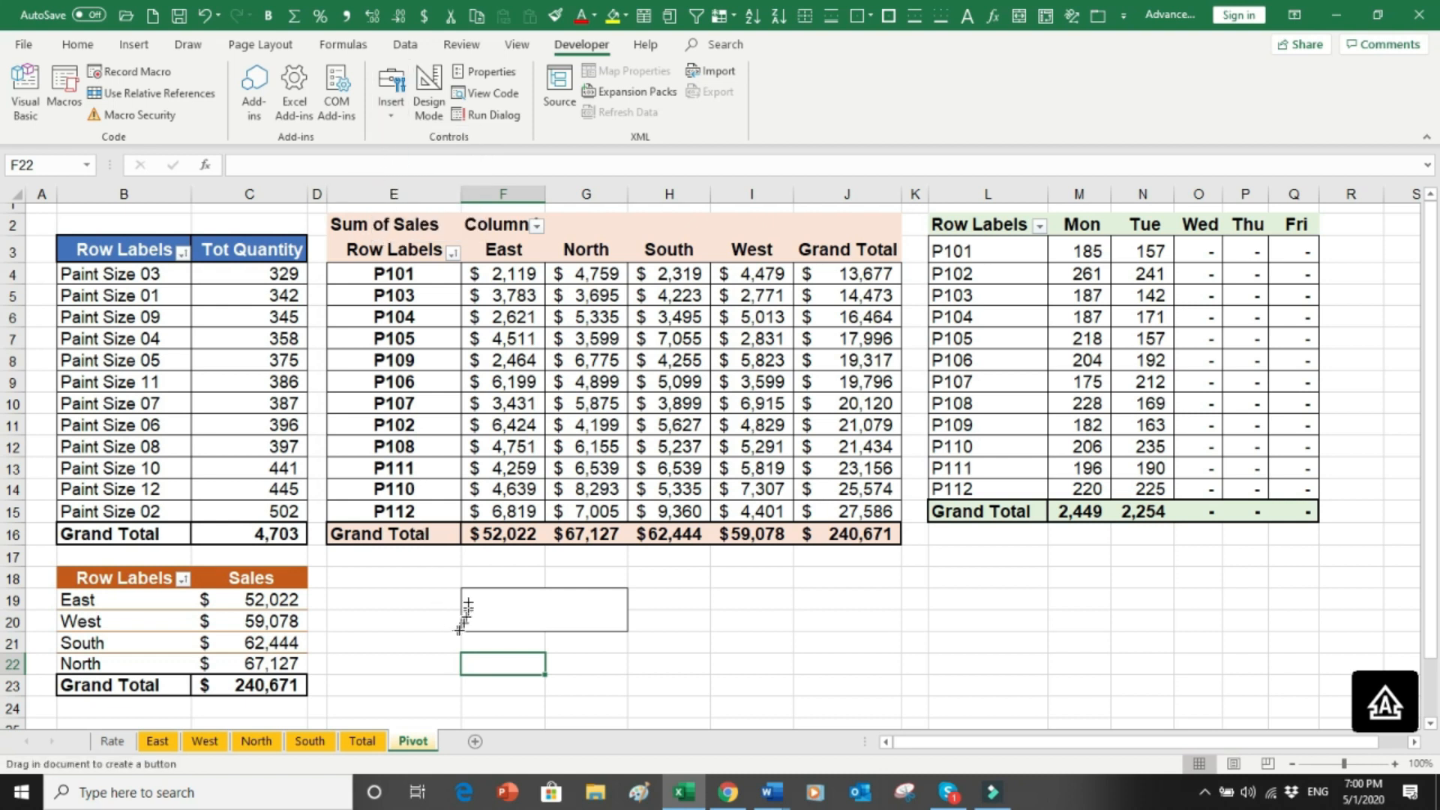
pyautogui.moveTo(466, 592); pyautogui.dragTo(619, 622)
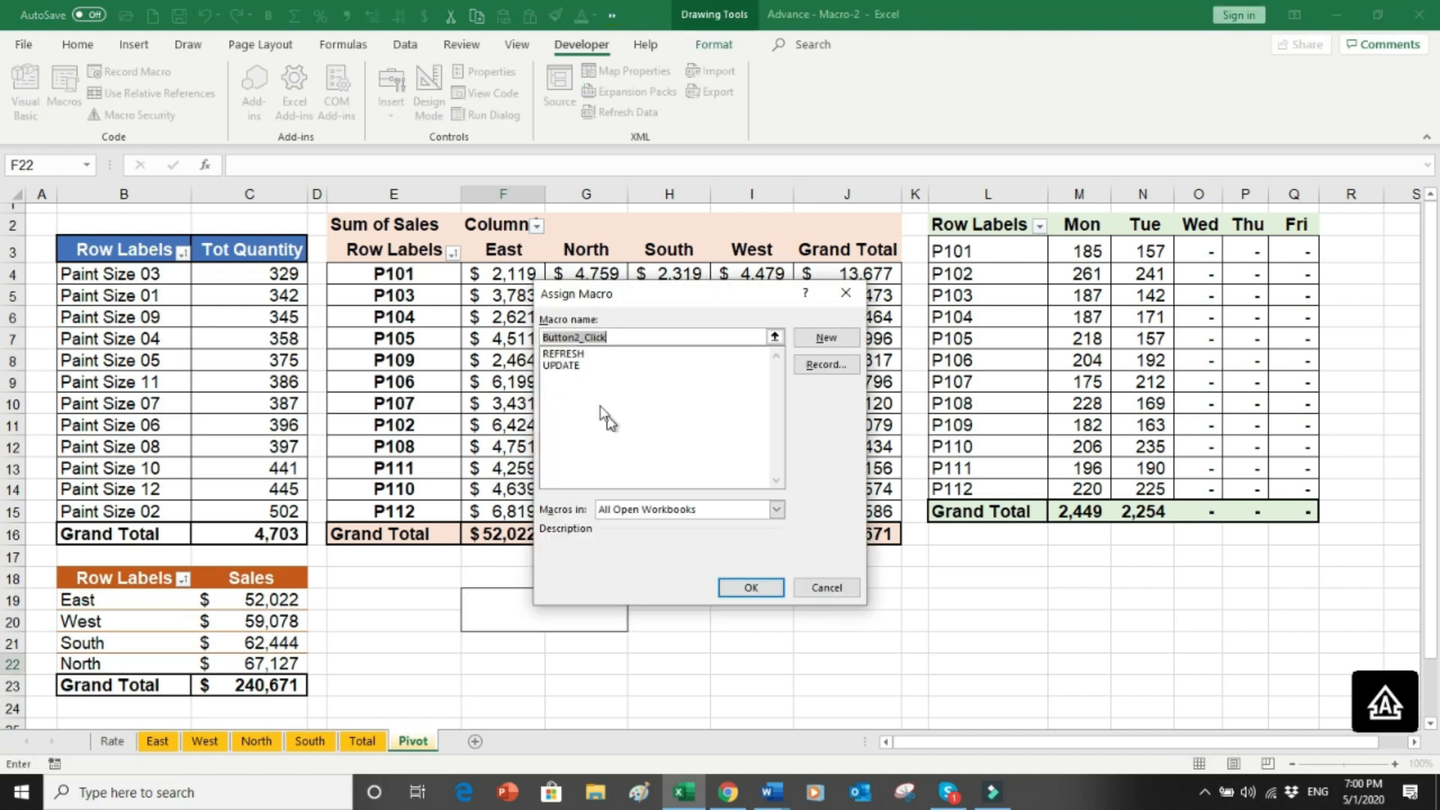
pyautogui.click(572, 354)
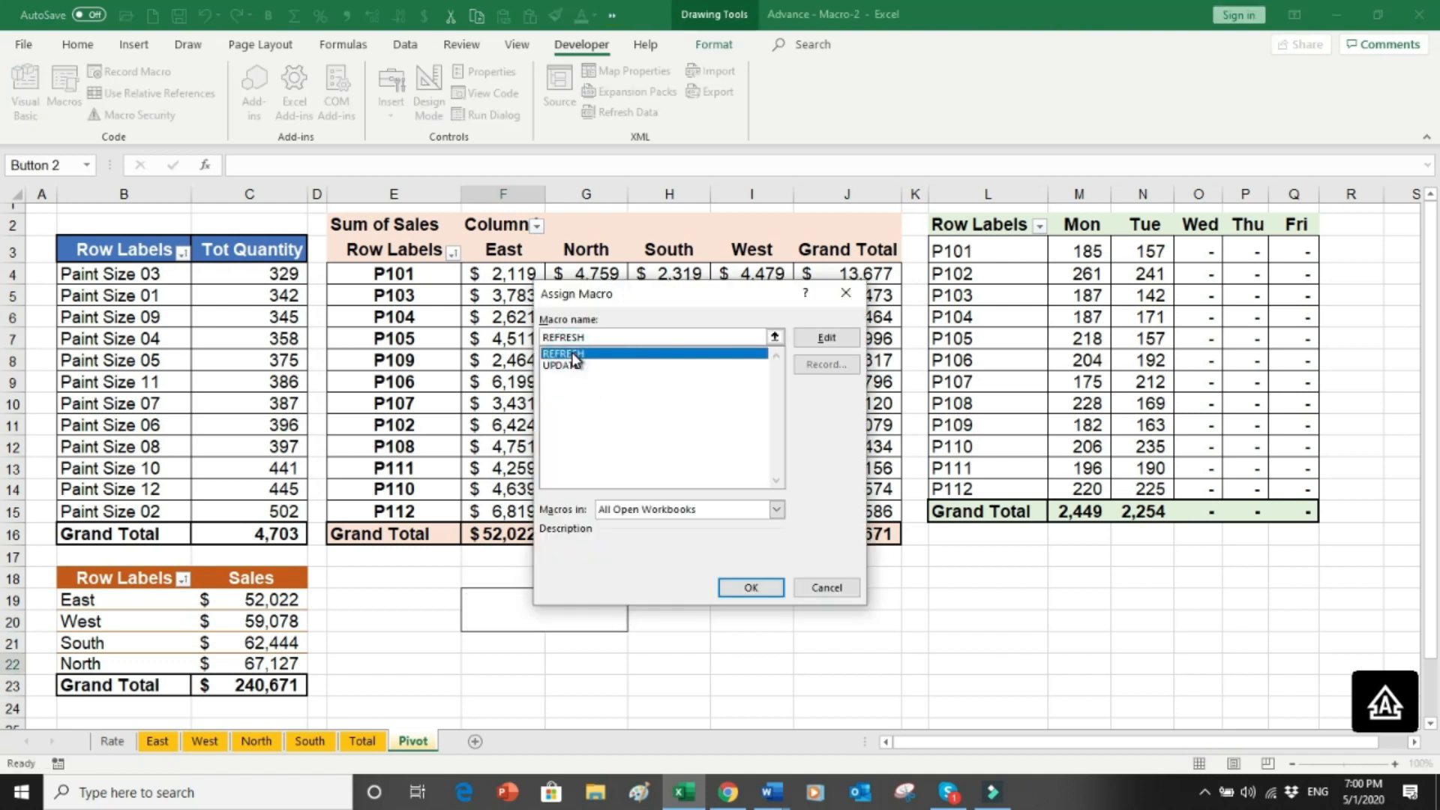
pyautogui.click(744, 586)
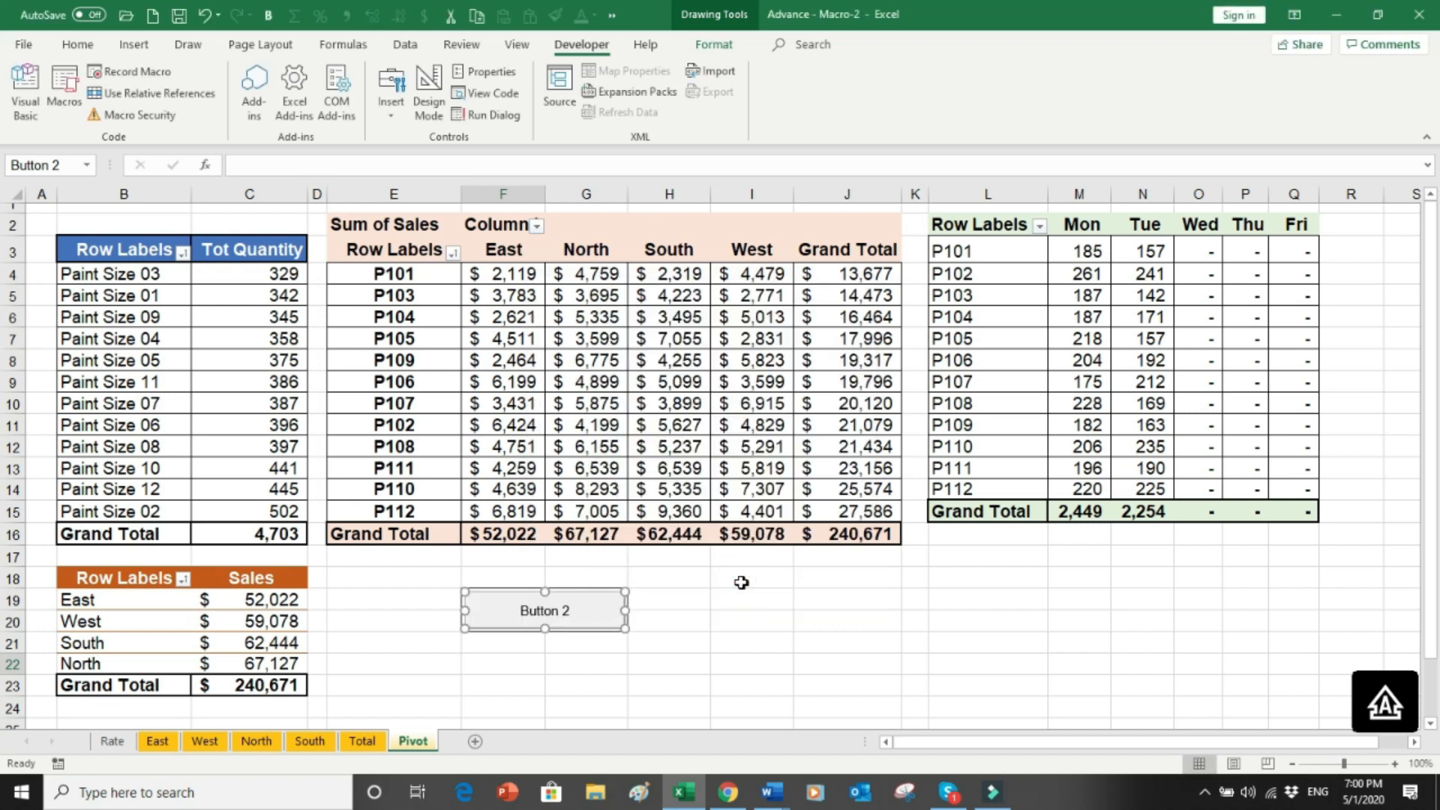
# Step: Replace the new button's caption with REFRESH DATA and deselect the button
pyautogui.click(524, 610)
pyautogui.press('Delete')
pyautogui.press('Delete')
pyautogui.press('Delete')
pyautogui.press('Delete')
pyautogui.press('Delete')
pyautogui.press('Delete')
pyautogui.press('Delete')
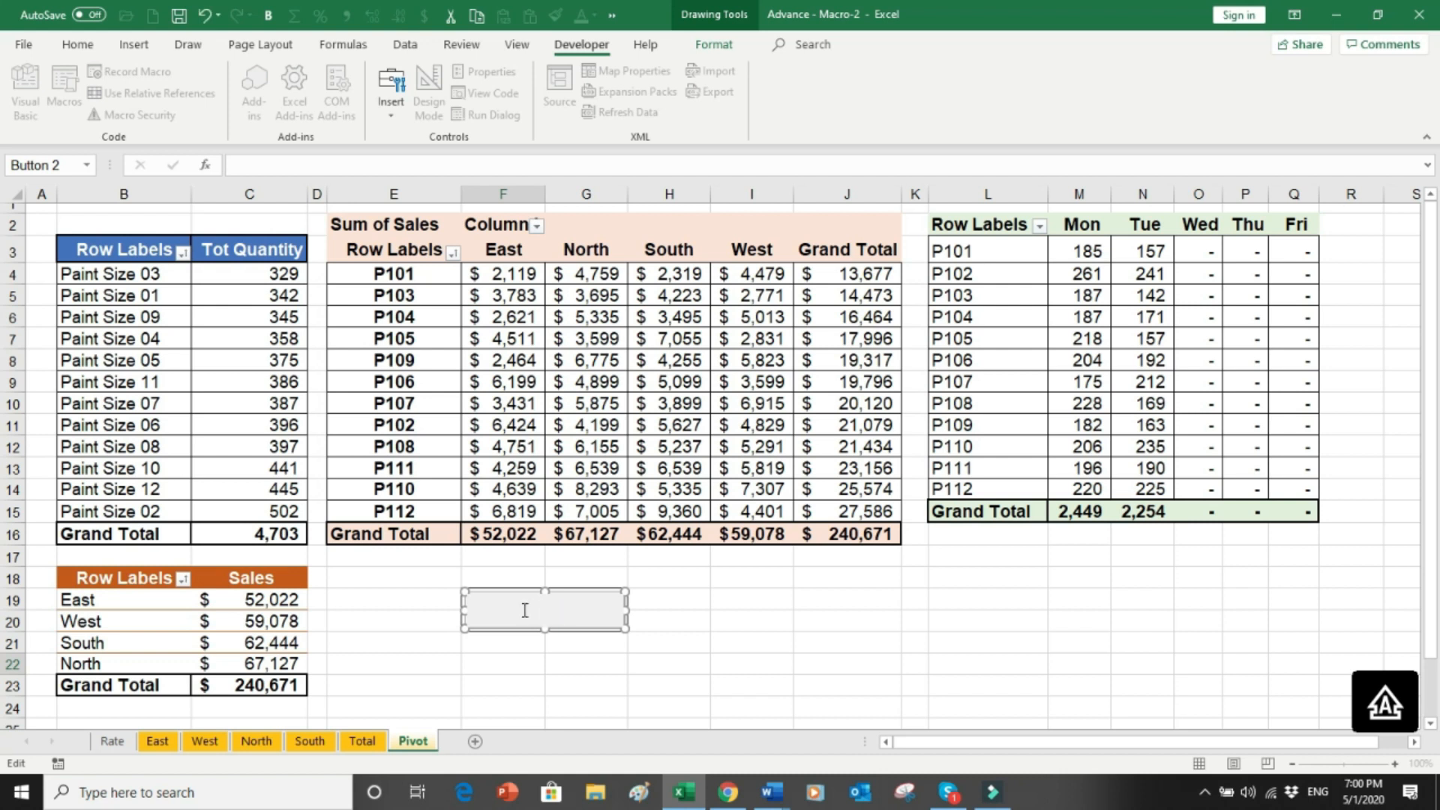
pyautogui.write('REFRESH DATA')
pyautogui.click(804, 650)
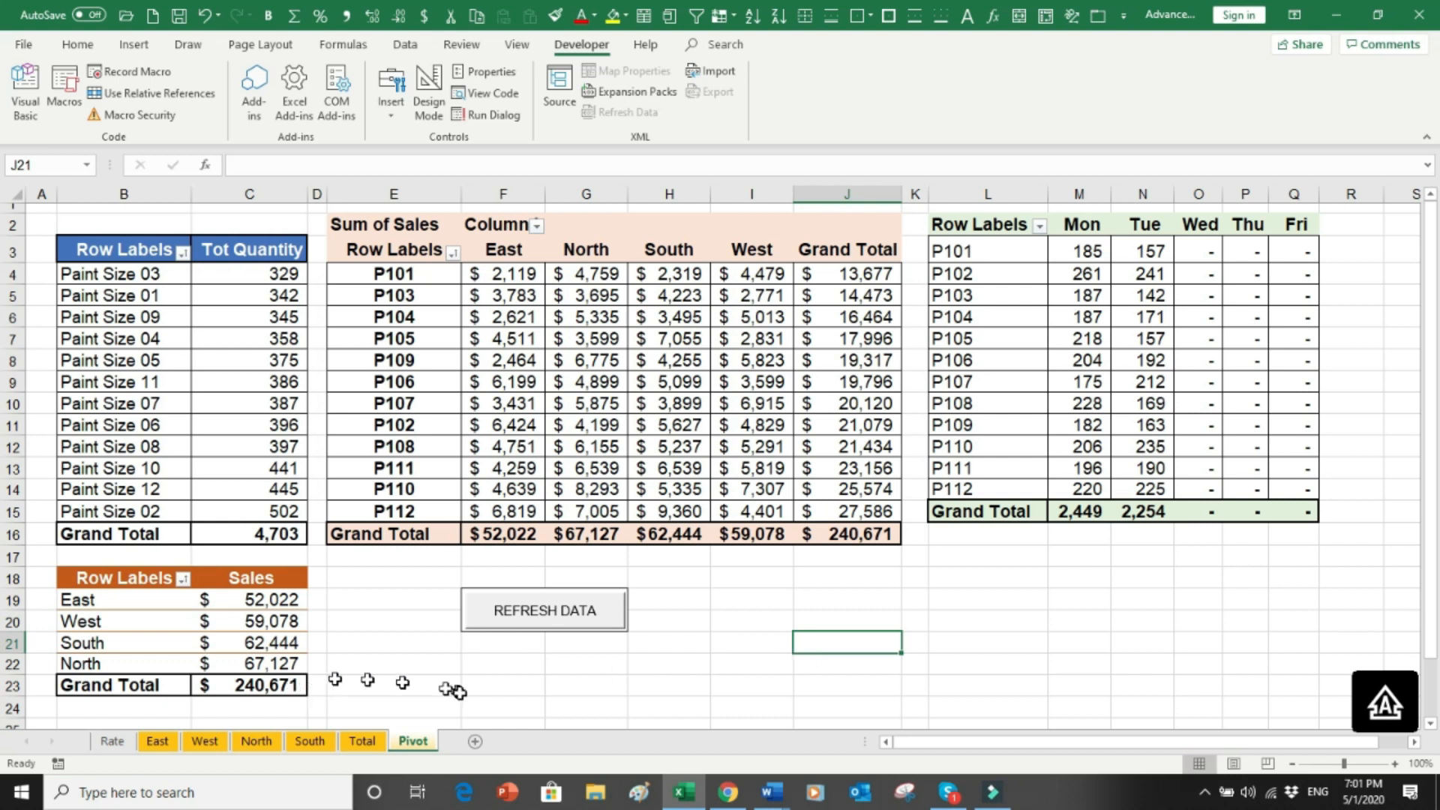
# Step: Enter 240671 in cell E23, beside the outlet Sales grand total, as a reference value
pyautogui.click(416, 686)
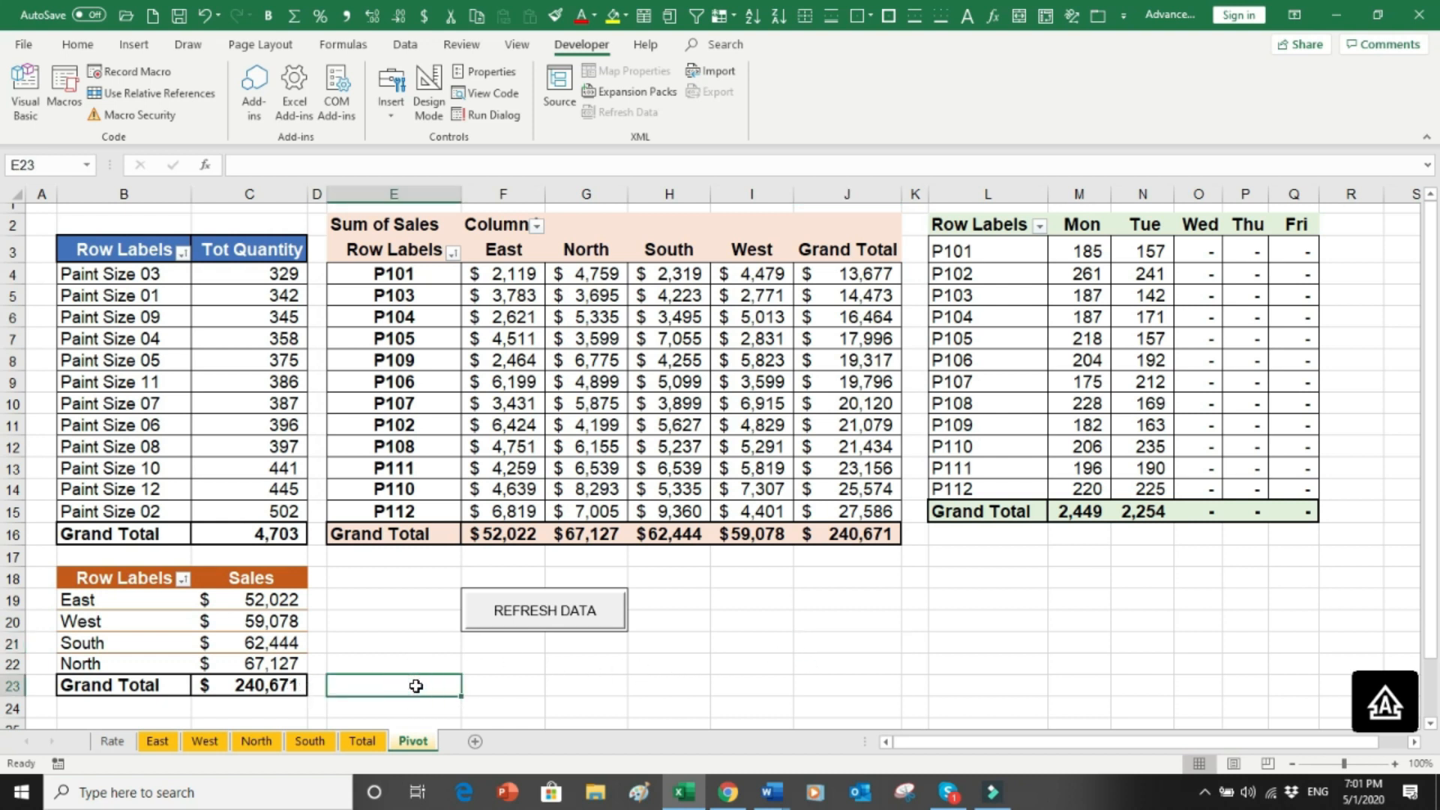
pyautogui.write('240671')
pyautogui.press('Return')
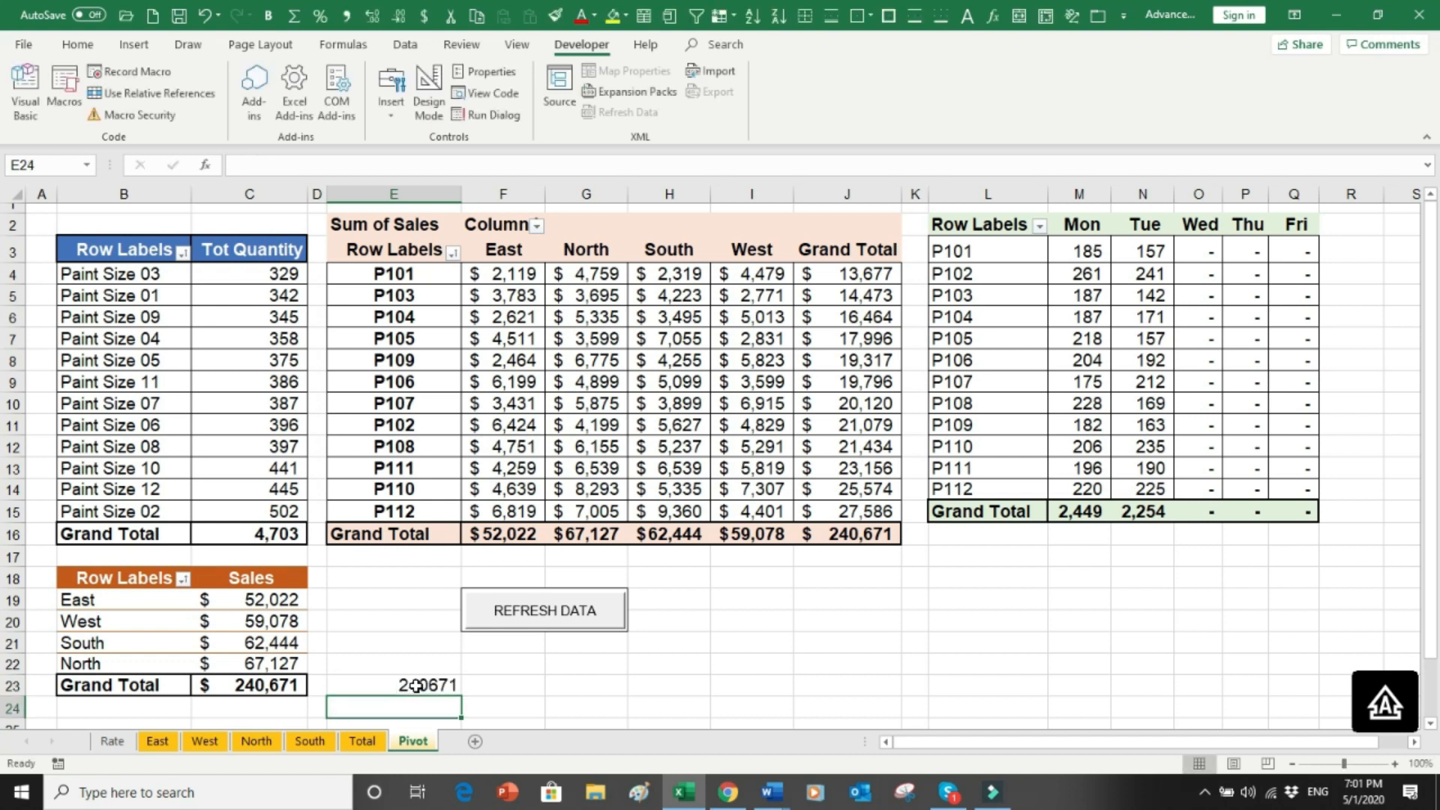
# Step: On the East sheet, copy the Mon quantities for P101 to P112 into the Wed column
pyautogui.click(160, 742)
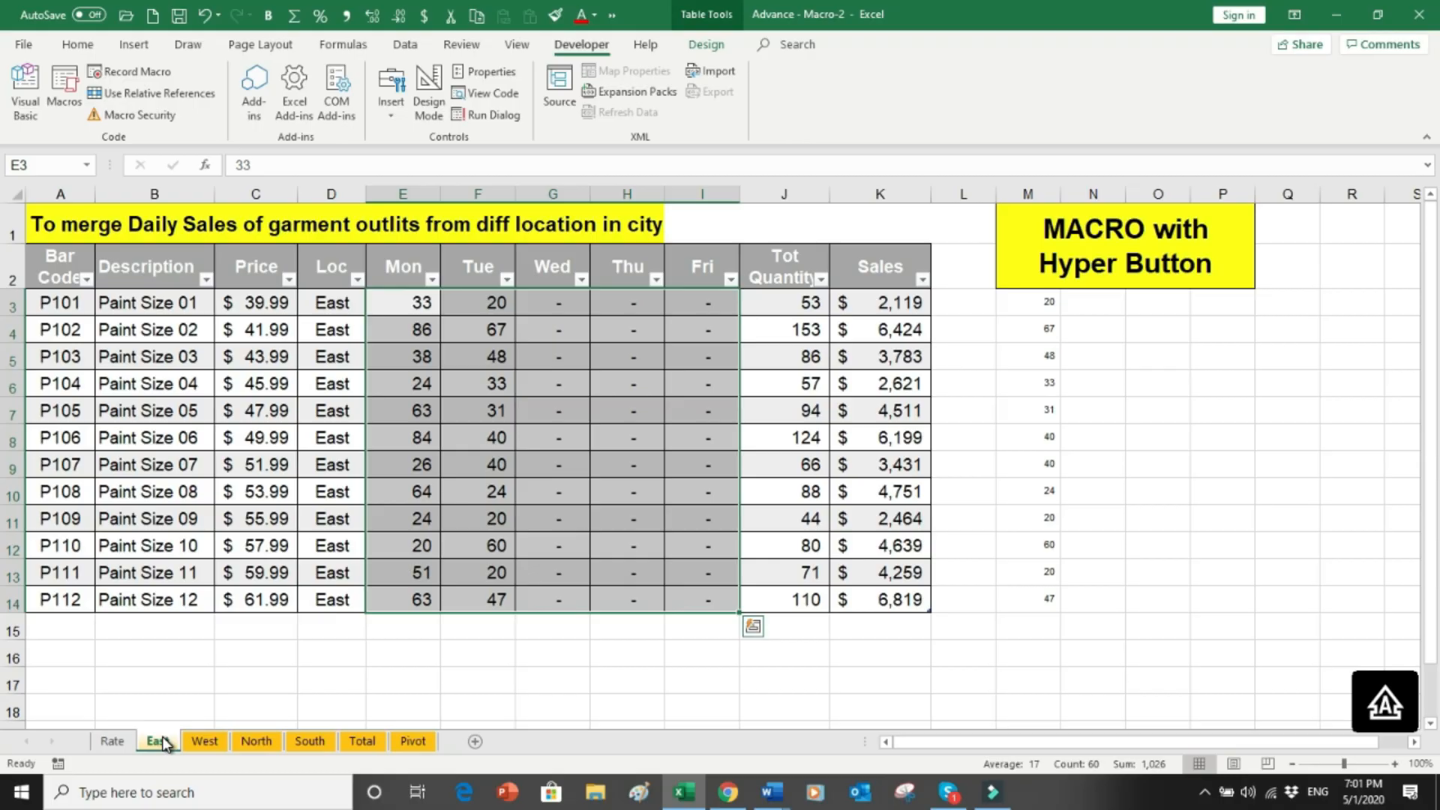
pyautogui.click(728, 792)
pyautogui.hotkey('alt', 'space')
pyautogui.press('Escape')
pyautogui.hotkey('alt', 'Tab')
pyautogui.click(403, 657)
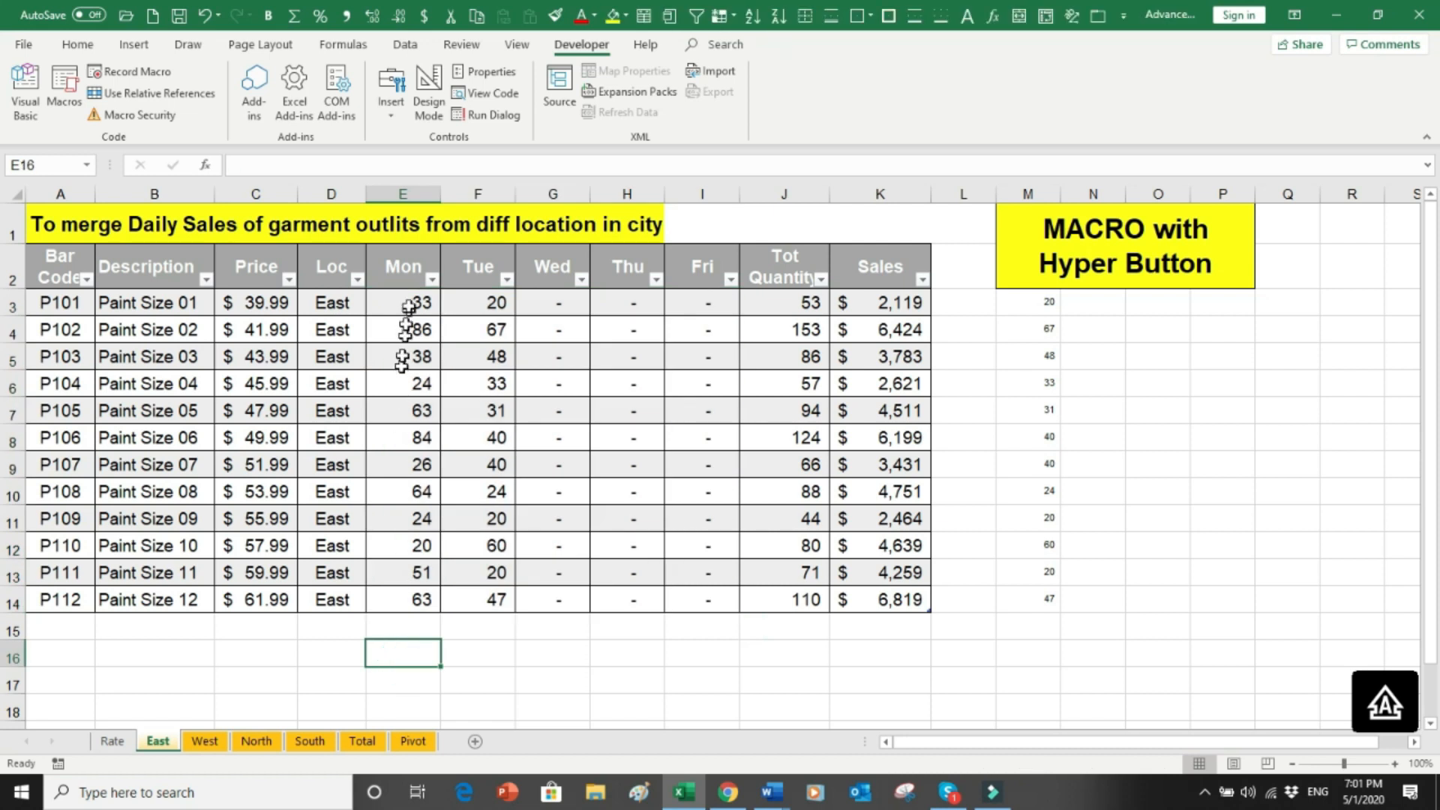
pyautogui.moveTo(410, 304); pyautogui.dragTo(412, 588)
pyautogui.hotkey('ctrl', 'c')
pyautogui.press('Right')
pyautogui.press('Right')
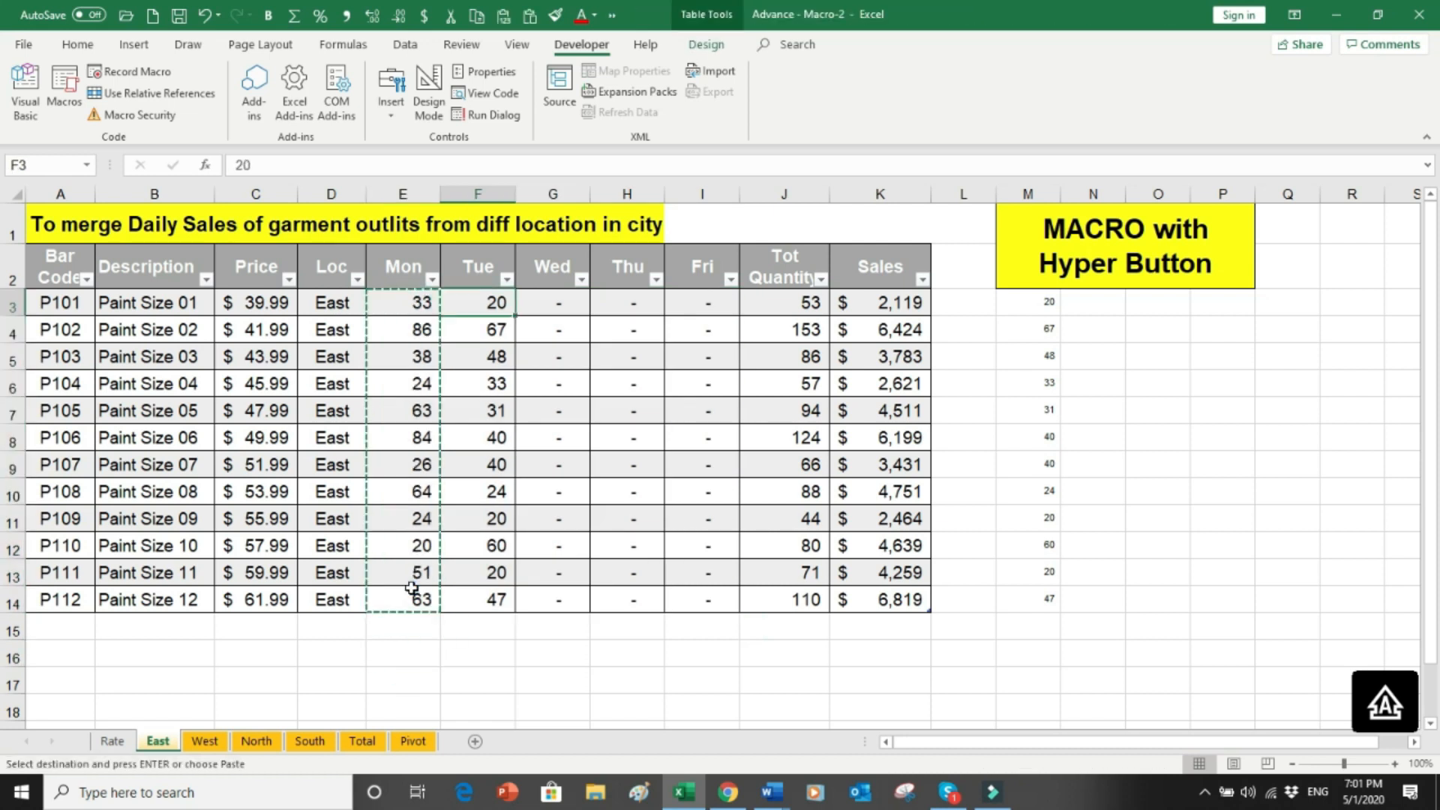
pyautogui.press('Return')
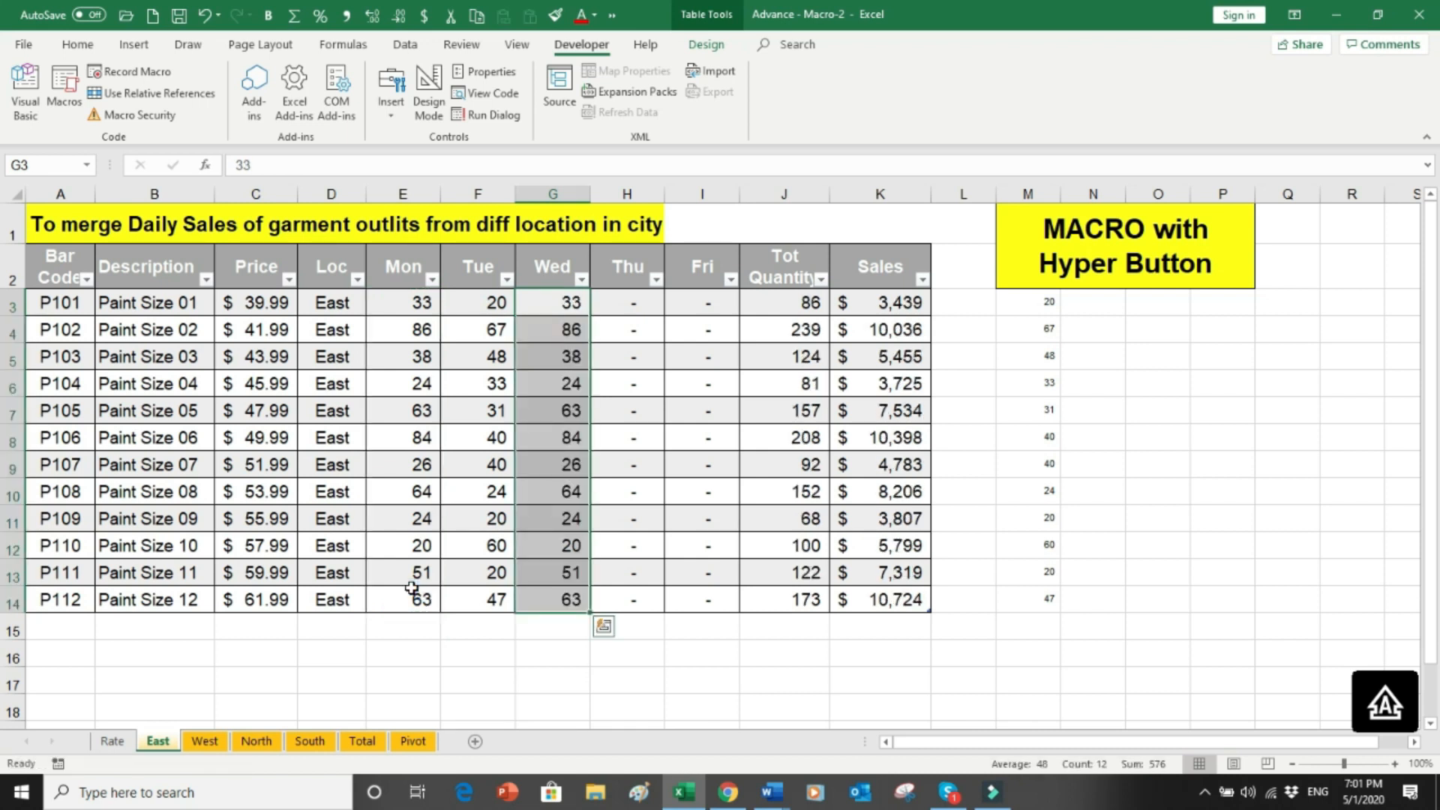
pyautogui.click(402, 660)
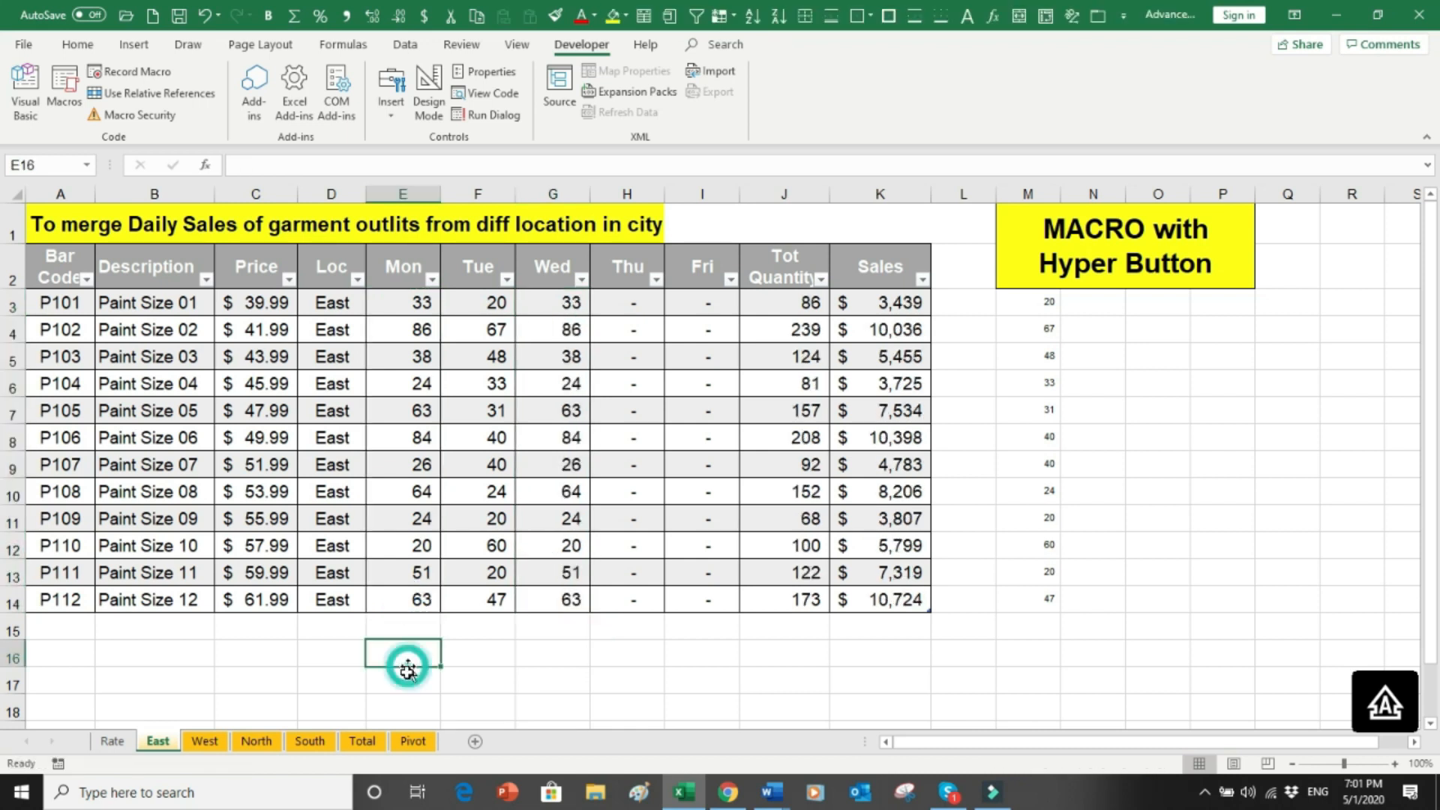
# Step: Run the update macro from its button on the Total sheet to bring in East's Wed quantities
pyautogui.click(367, 742)
pyautogui.click(1029, 439)
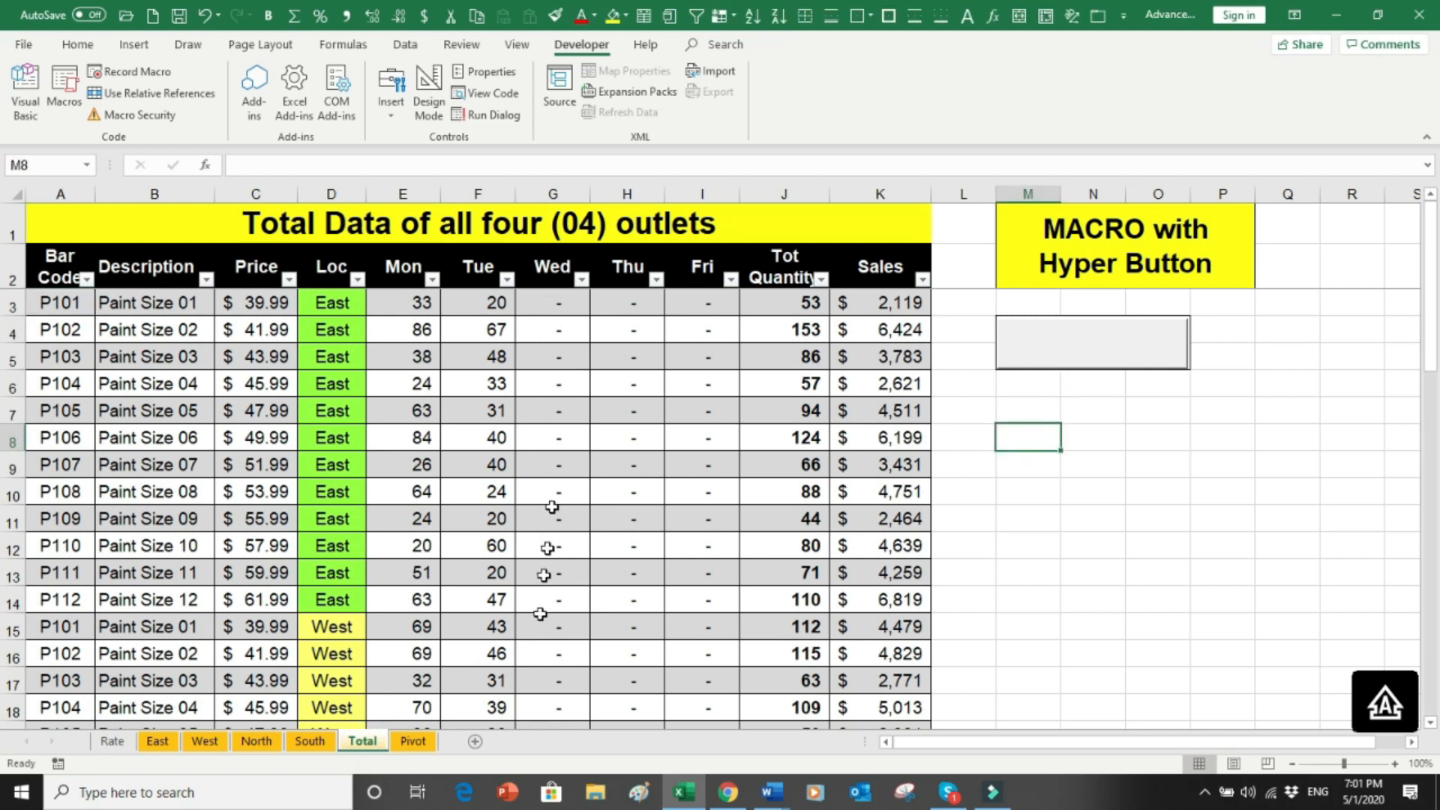
pyautogui.click(1037, 364)
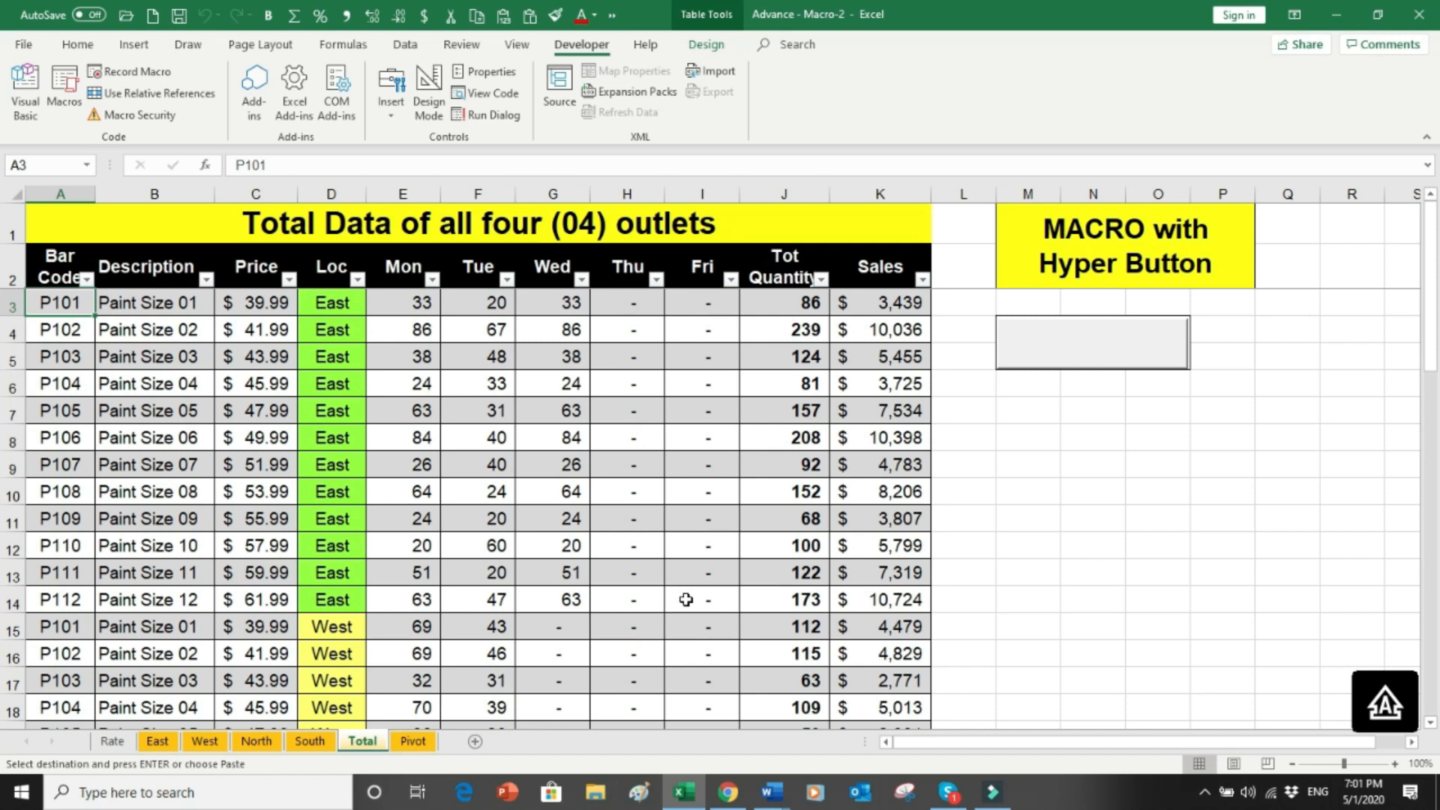
# Step: Run the REFRESH macro with the REFRESH DATA button on the Pivot sheet
pyautogui.click(414, 741)
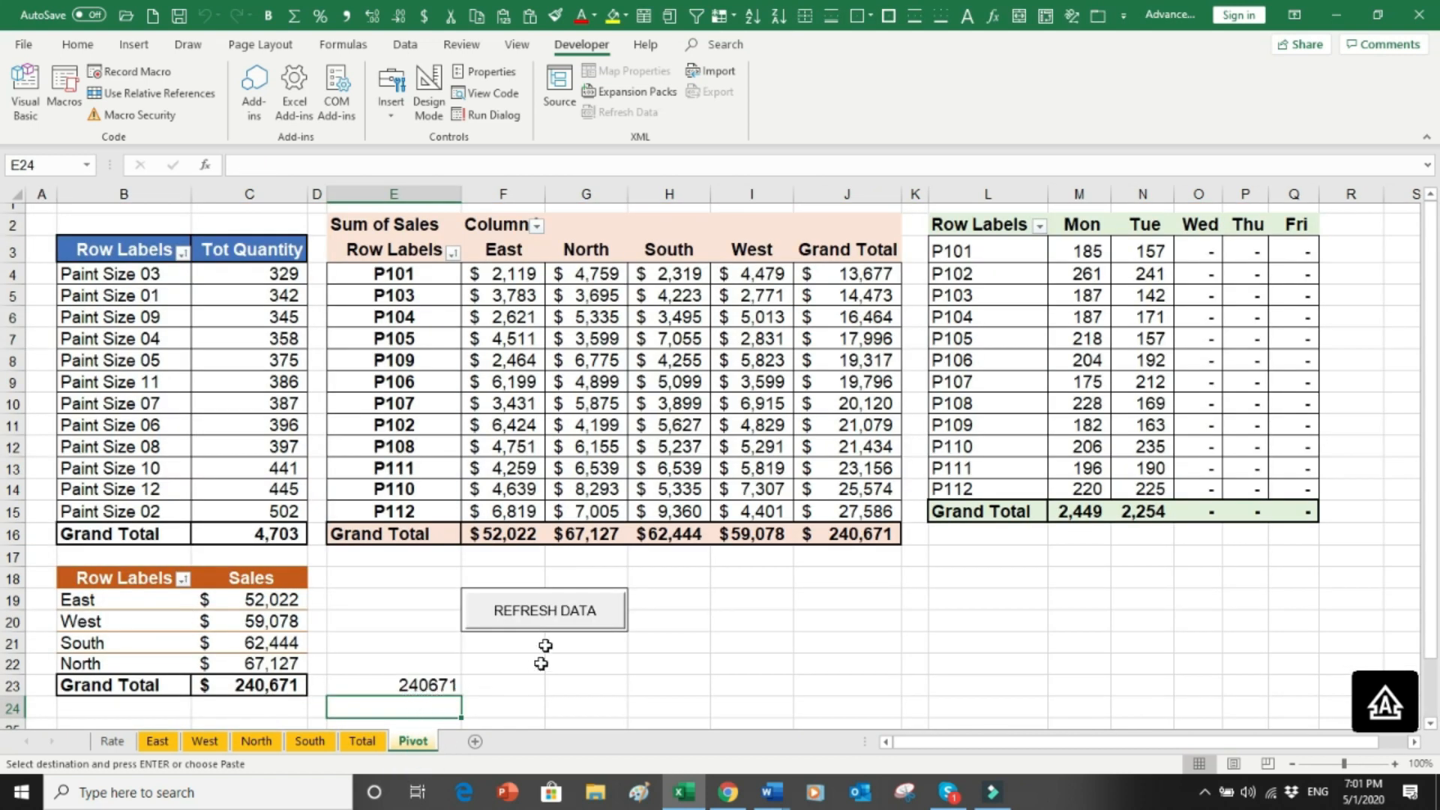
pyautogui.click(552, 616)
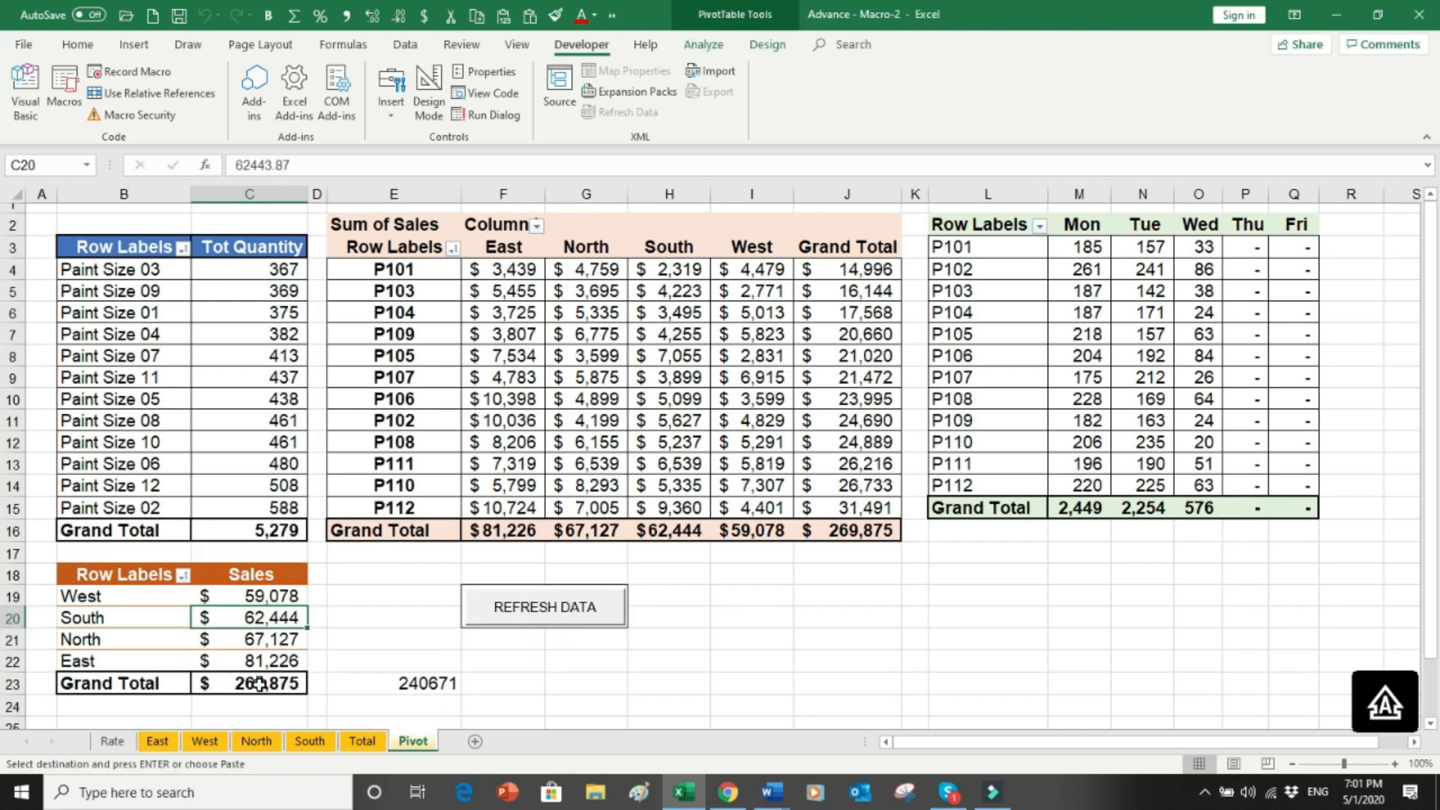
pyautogui.click(583, 681)
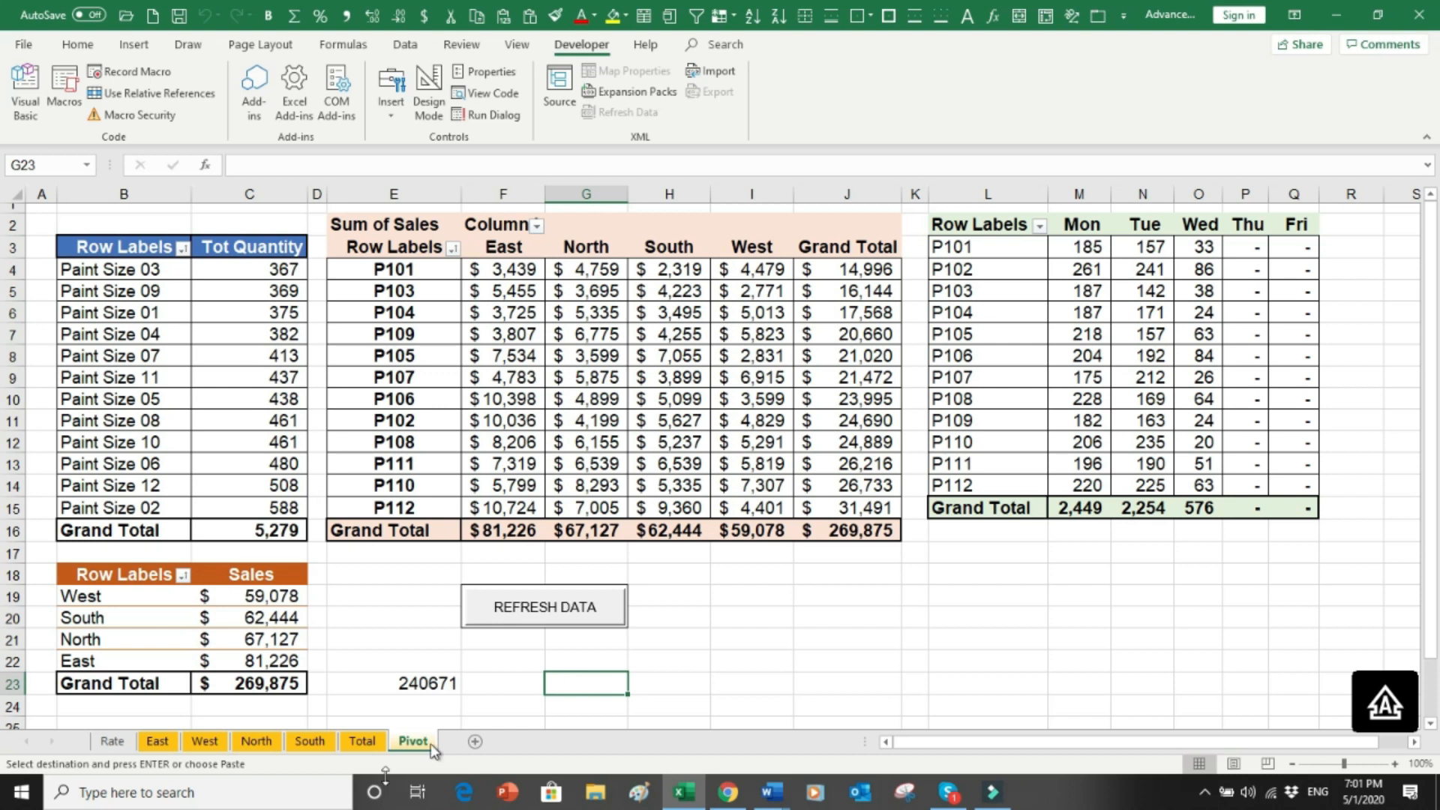
# Step: Return to the East sheet and clear the selection of the weekday quantities
pyautogui.click(157, 741)
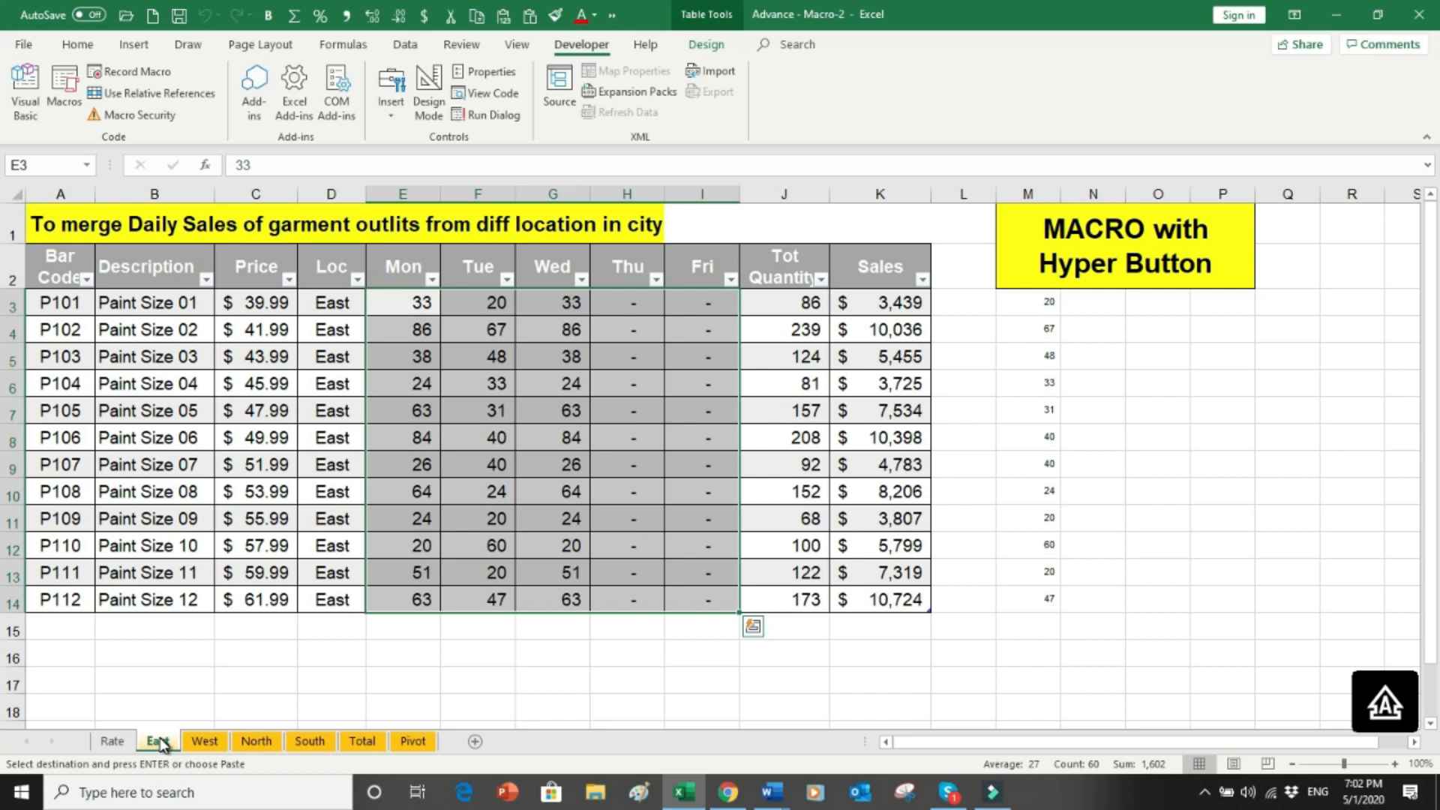
pyautogui.click(288, 680)
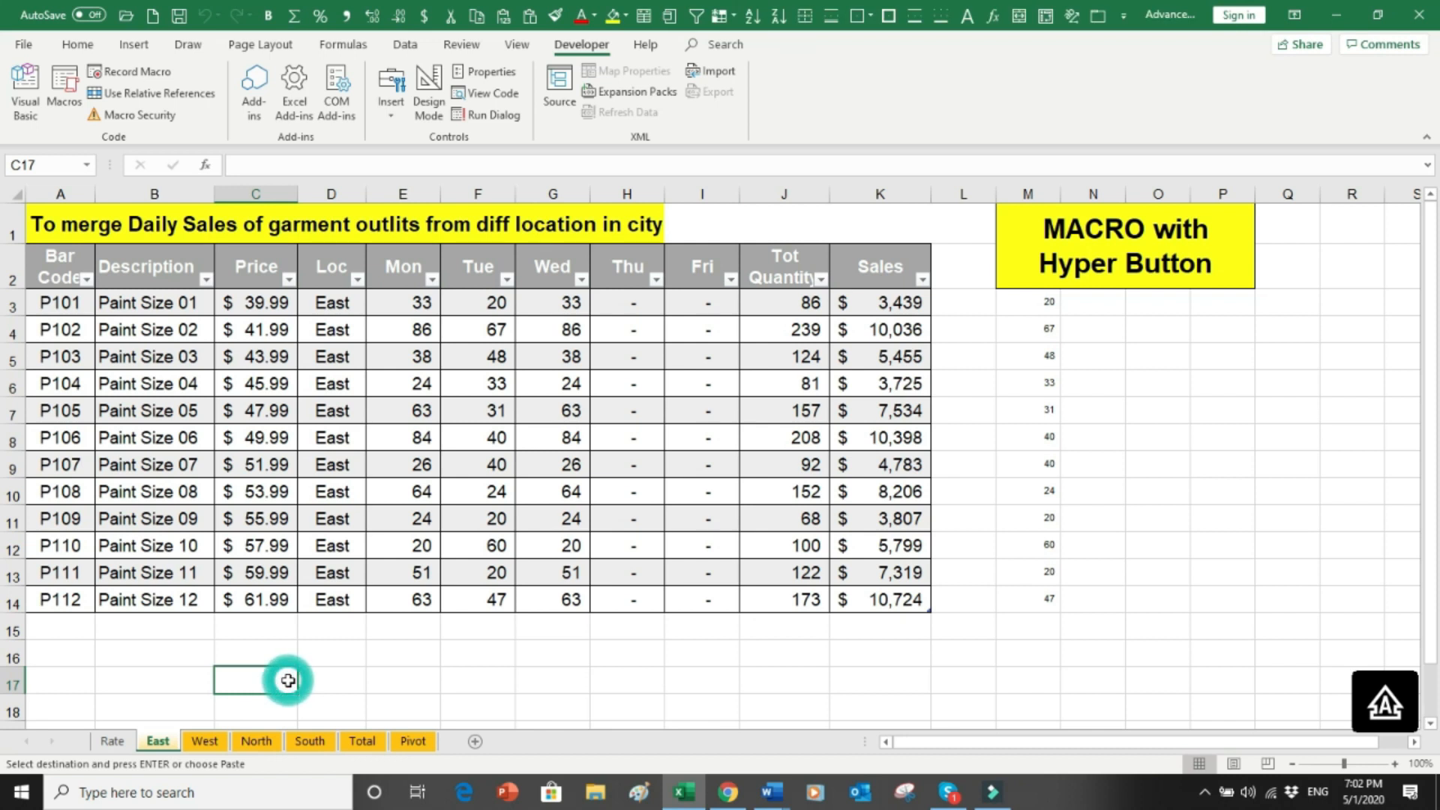